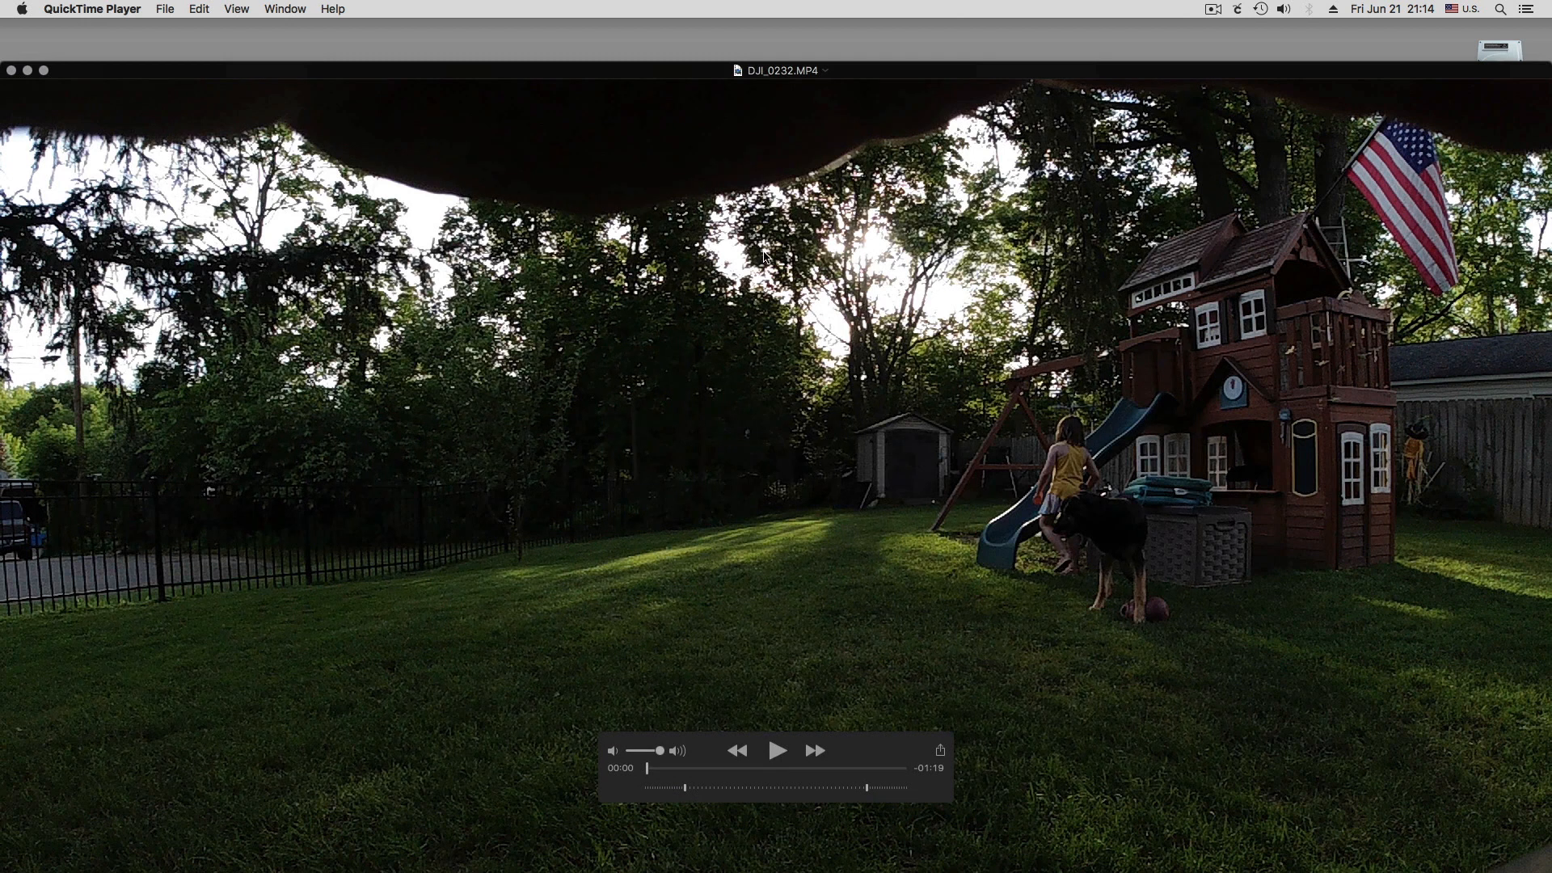
# Reduce the DJI_0232.MP4 player window by one size and move it clear of the desktop's video files
pyautogui.click(230, 9)
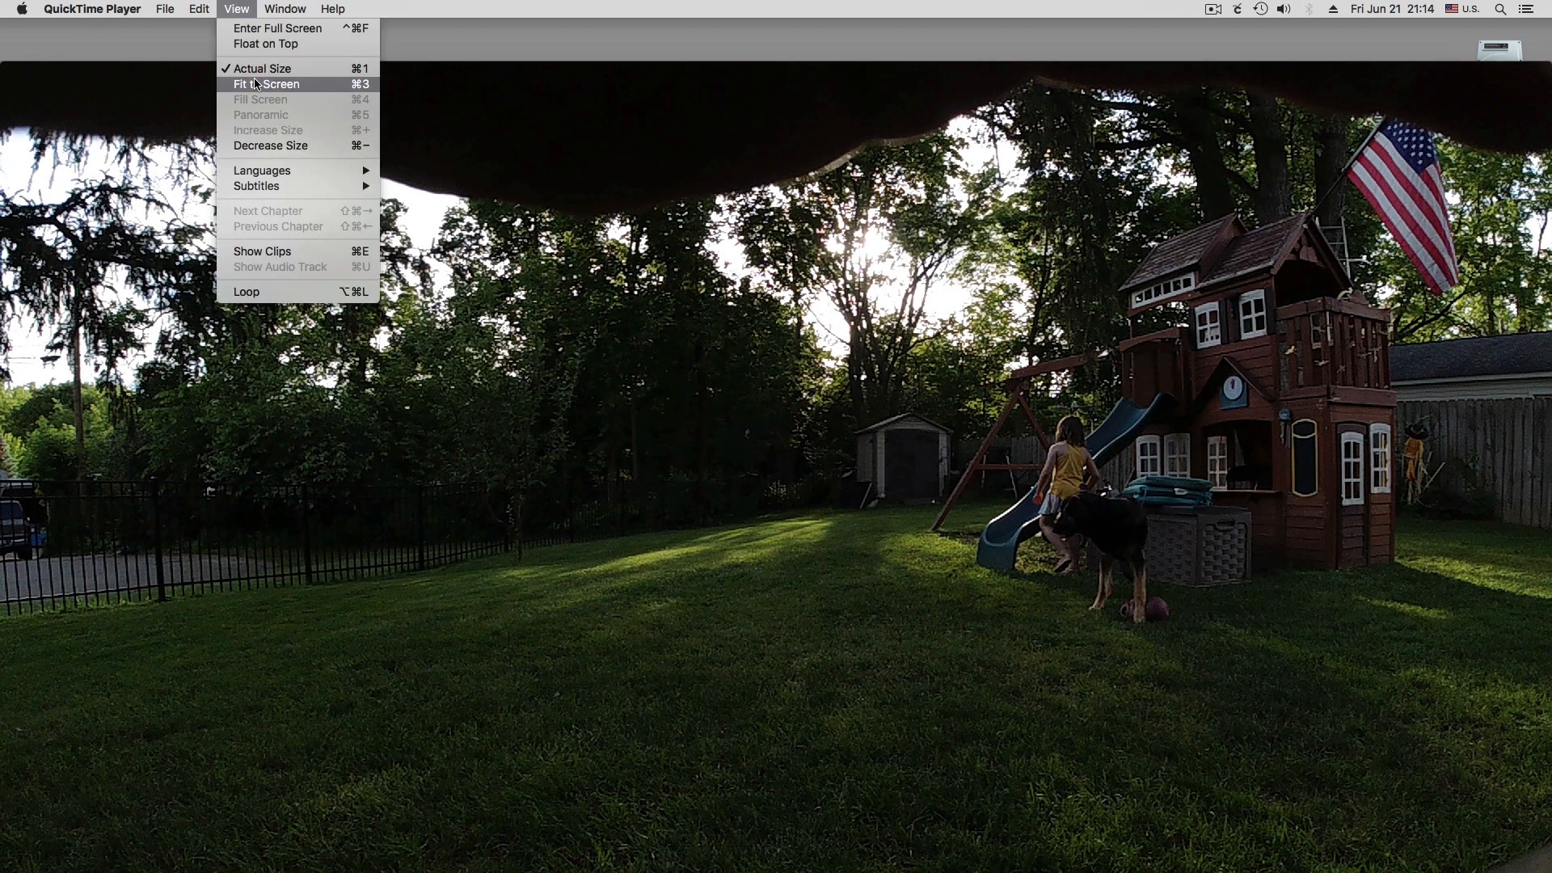
pyautogui.click(276, 146)
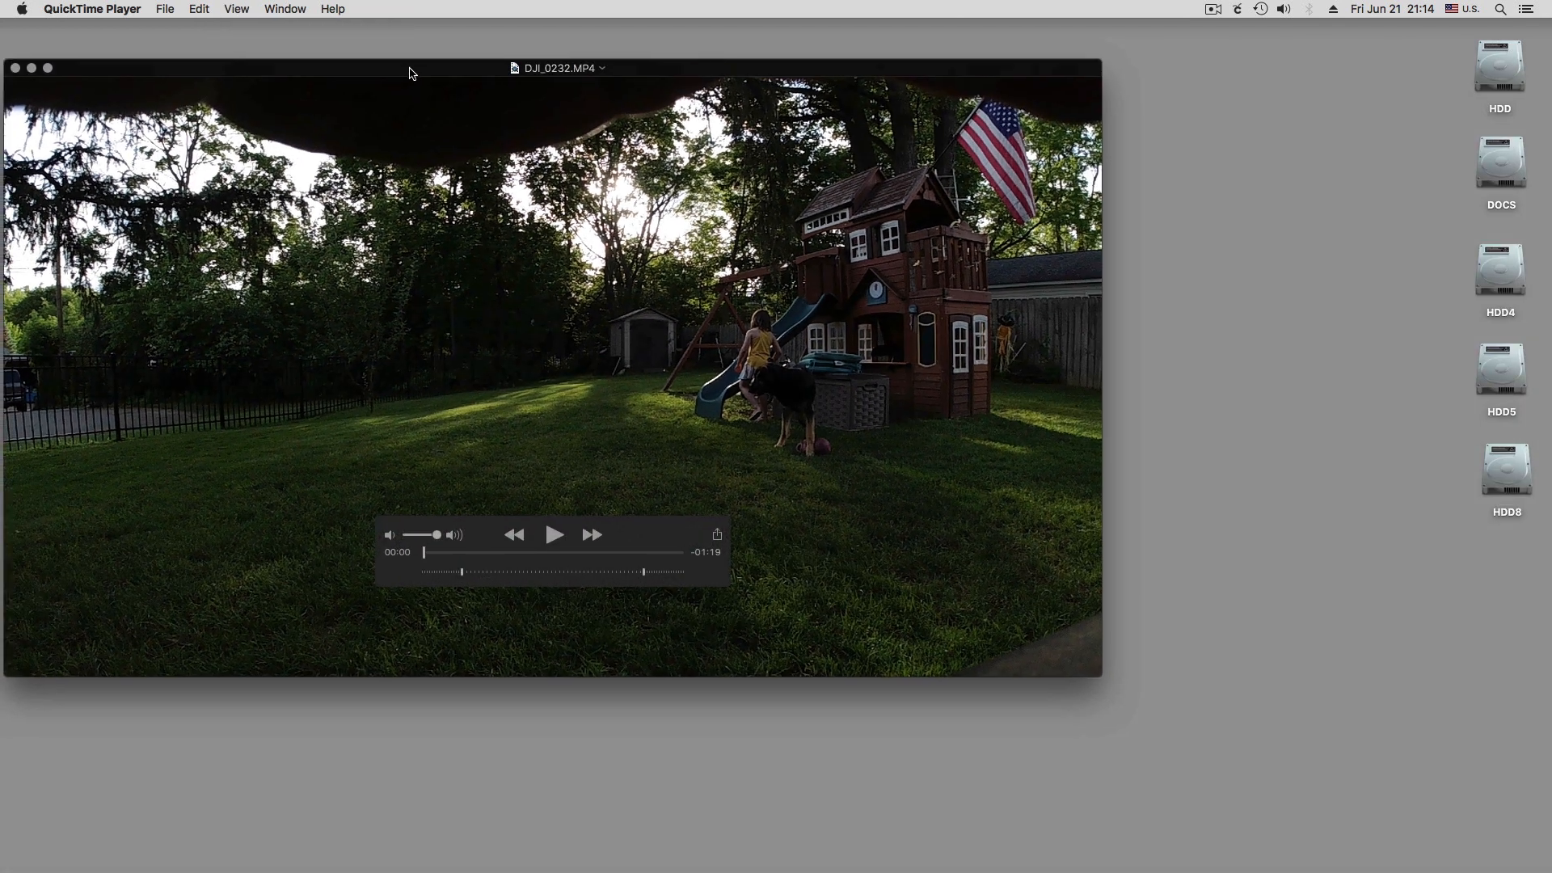
pyautogui.moveTo(409, 68); pyautogui.dragTo(720, 54)
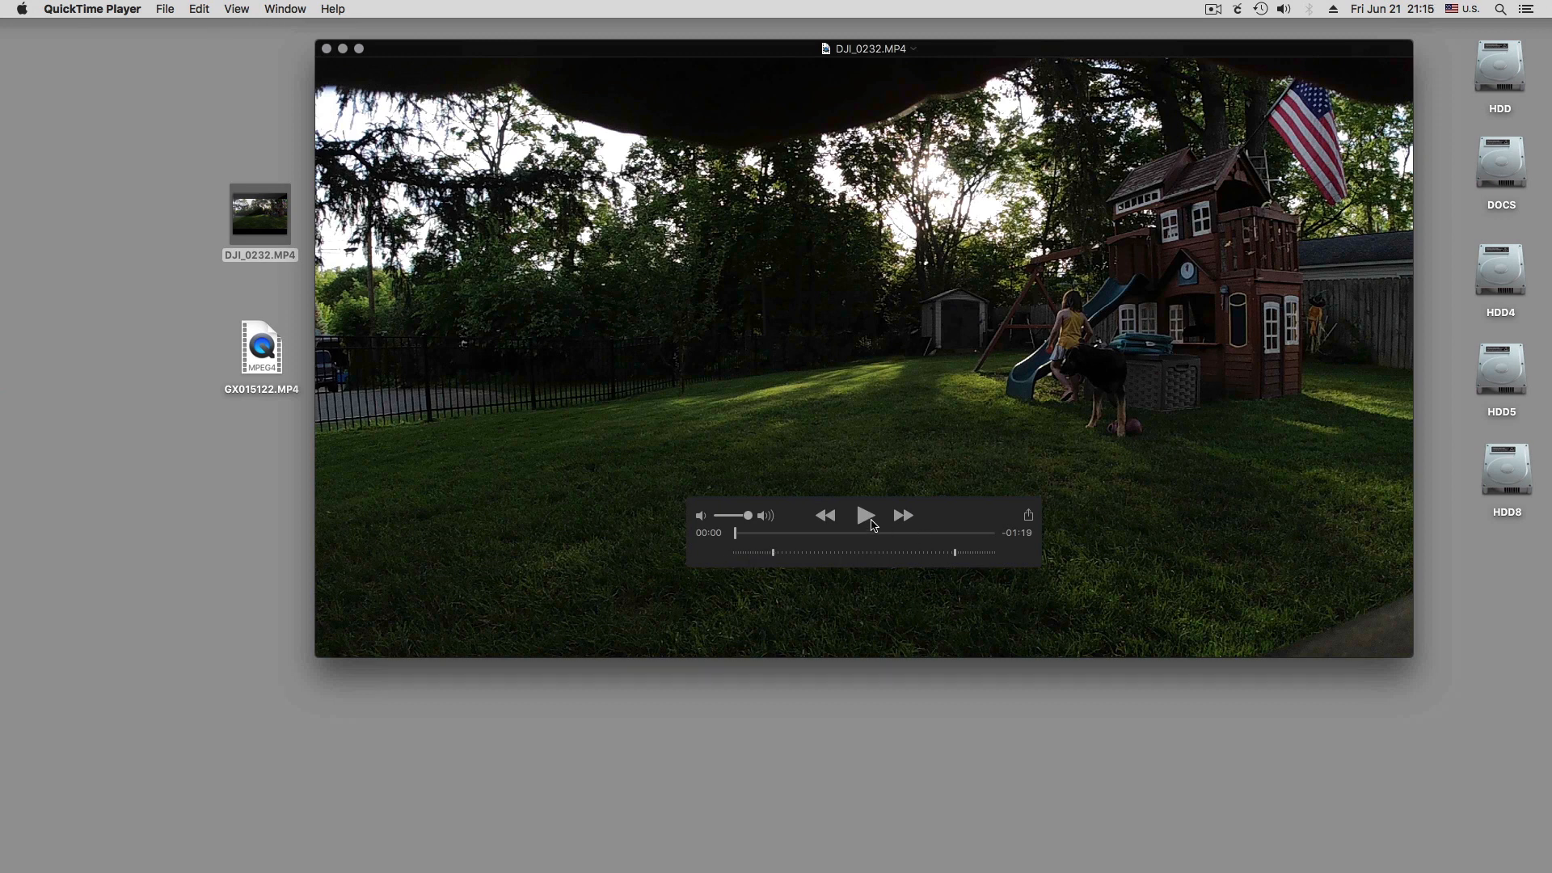
# Play DJI_0232.MP4, skip to several points in its second half, and pause playback
pyautogui.click(866, 516)
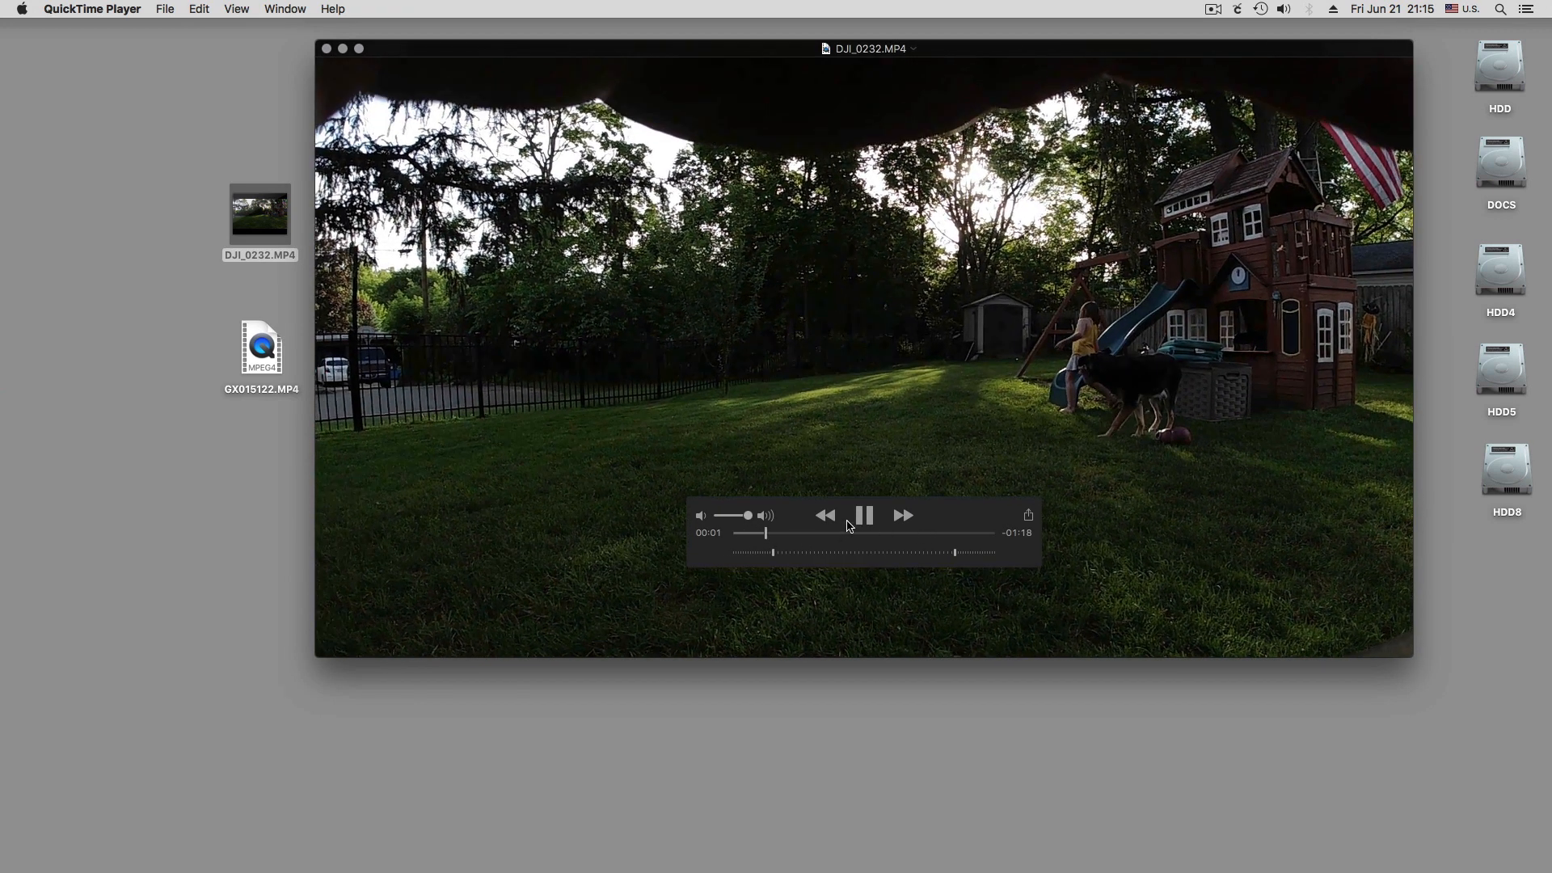
pyautogui.click(865, 534)
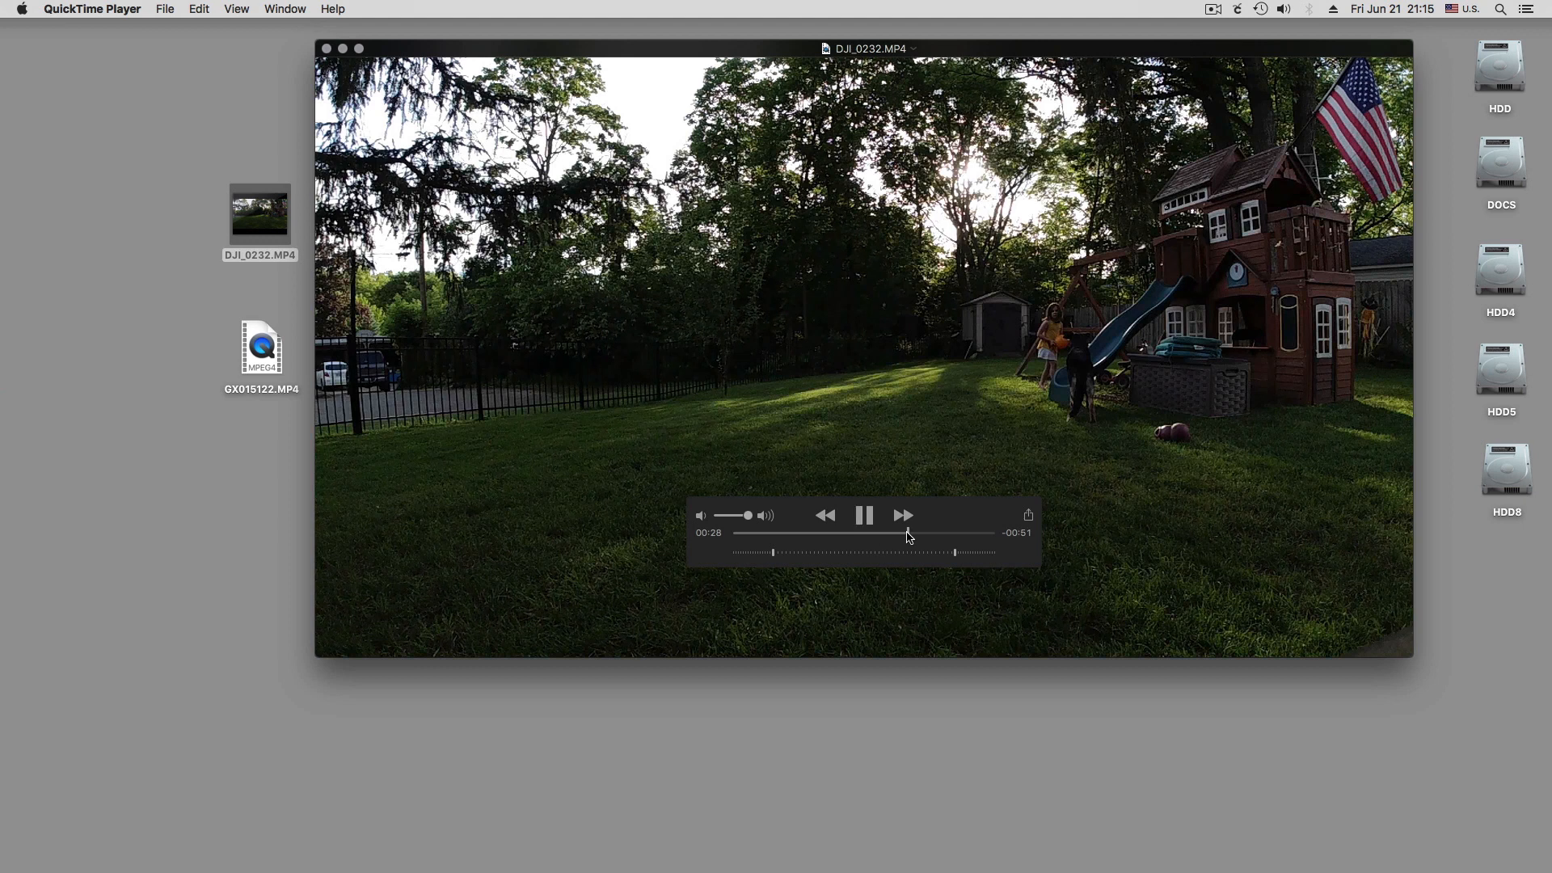
pyautogui.click(909, 534)
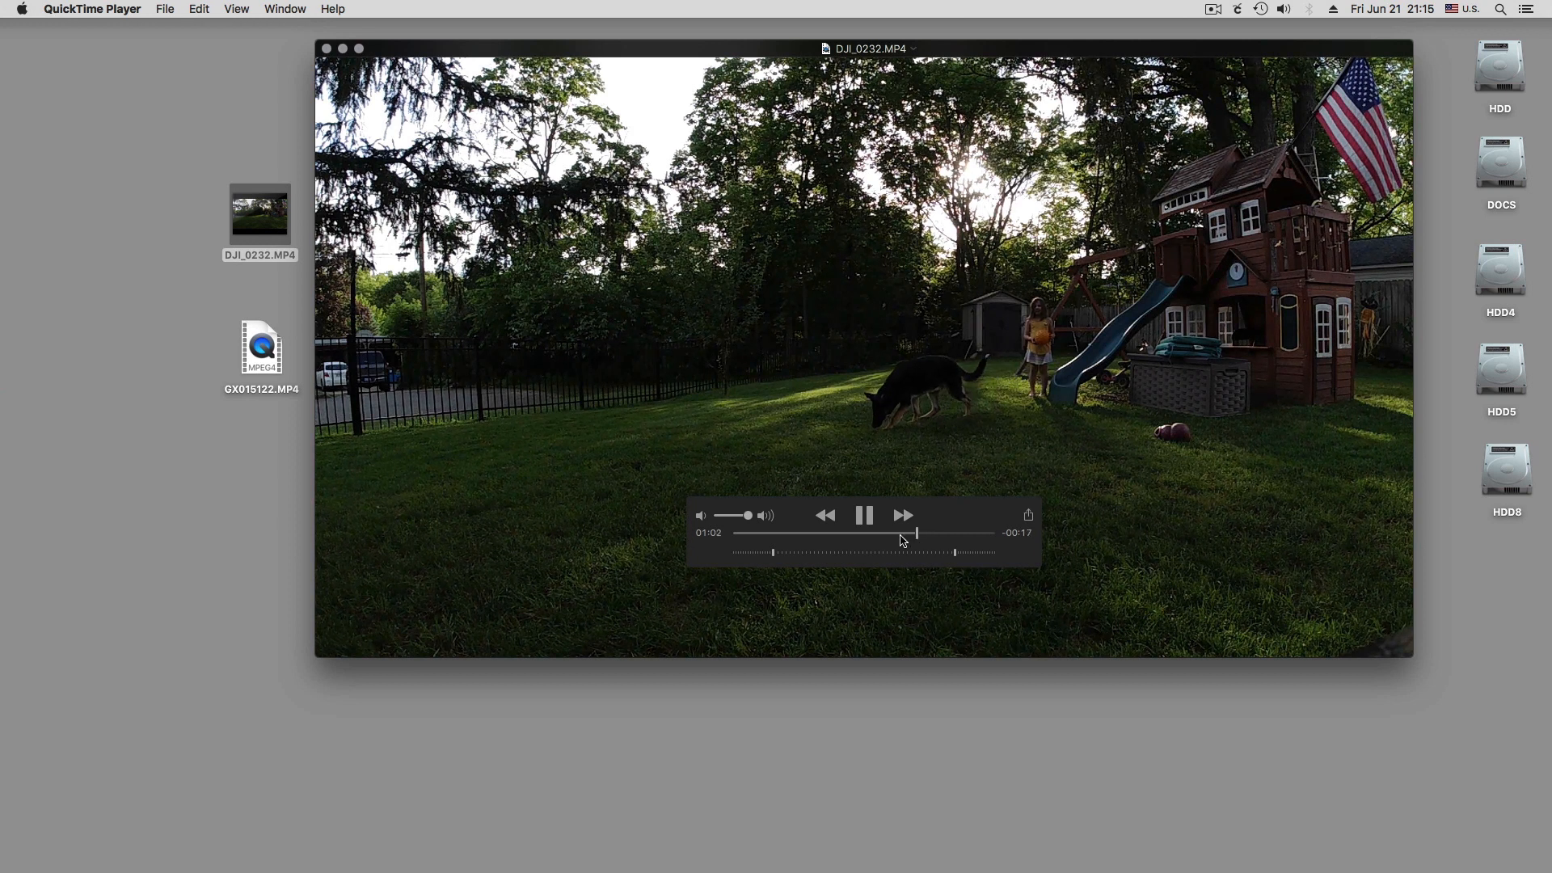
pyautogui.click(892, 535)
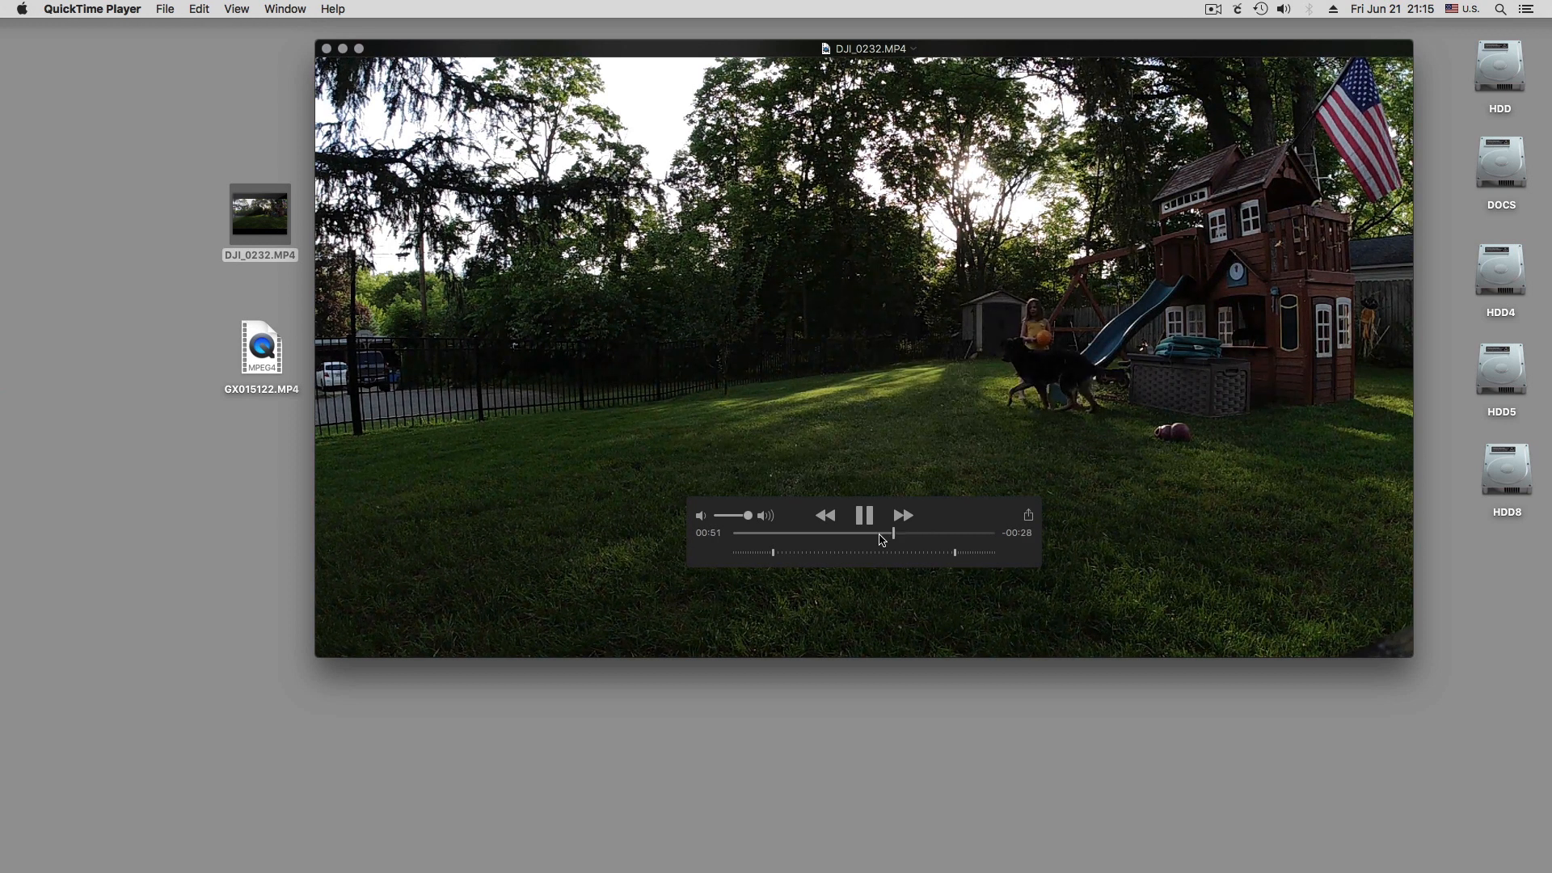
pyautogui.click(879, 535)
pyautogui.click(861, 536)
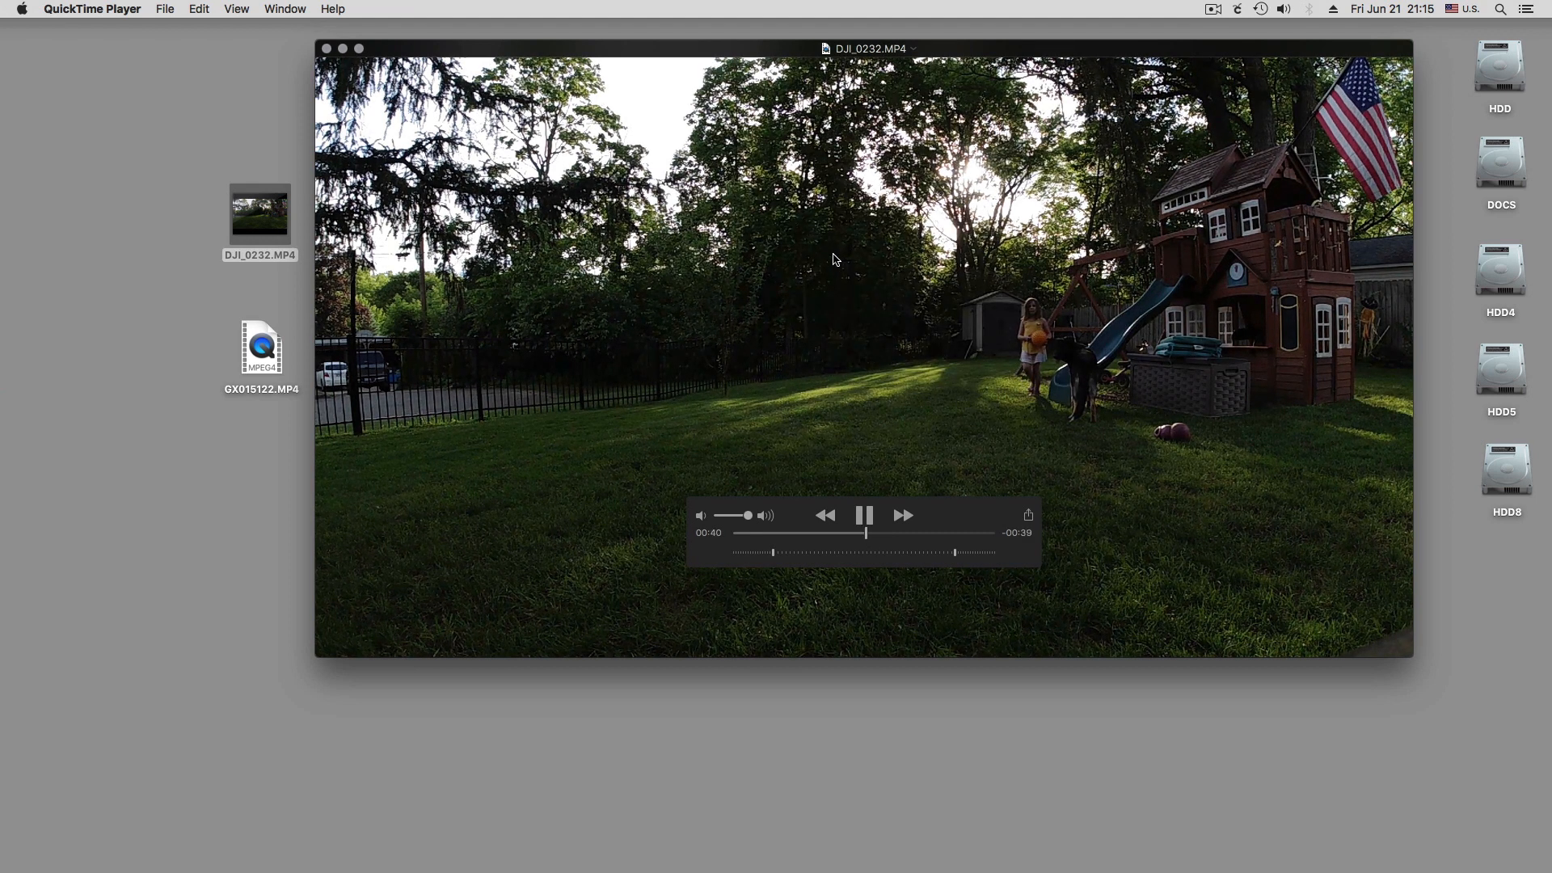
pyautogui.click(866, 516)
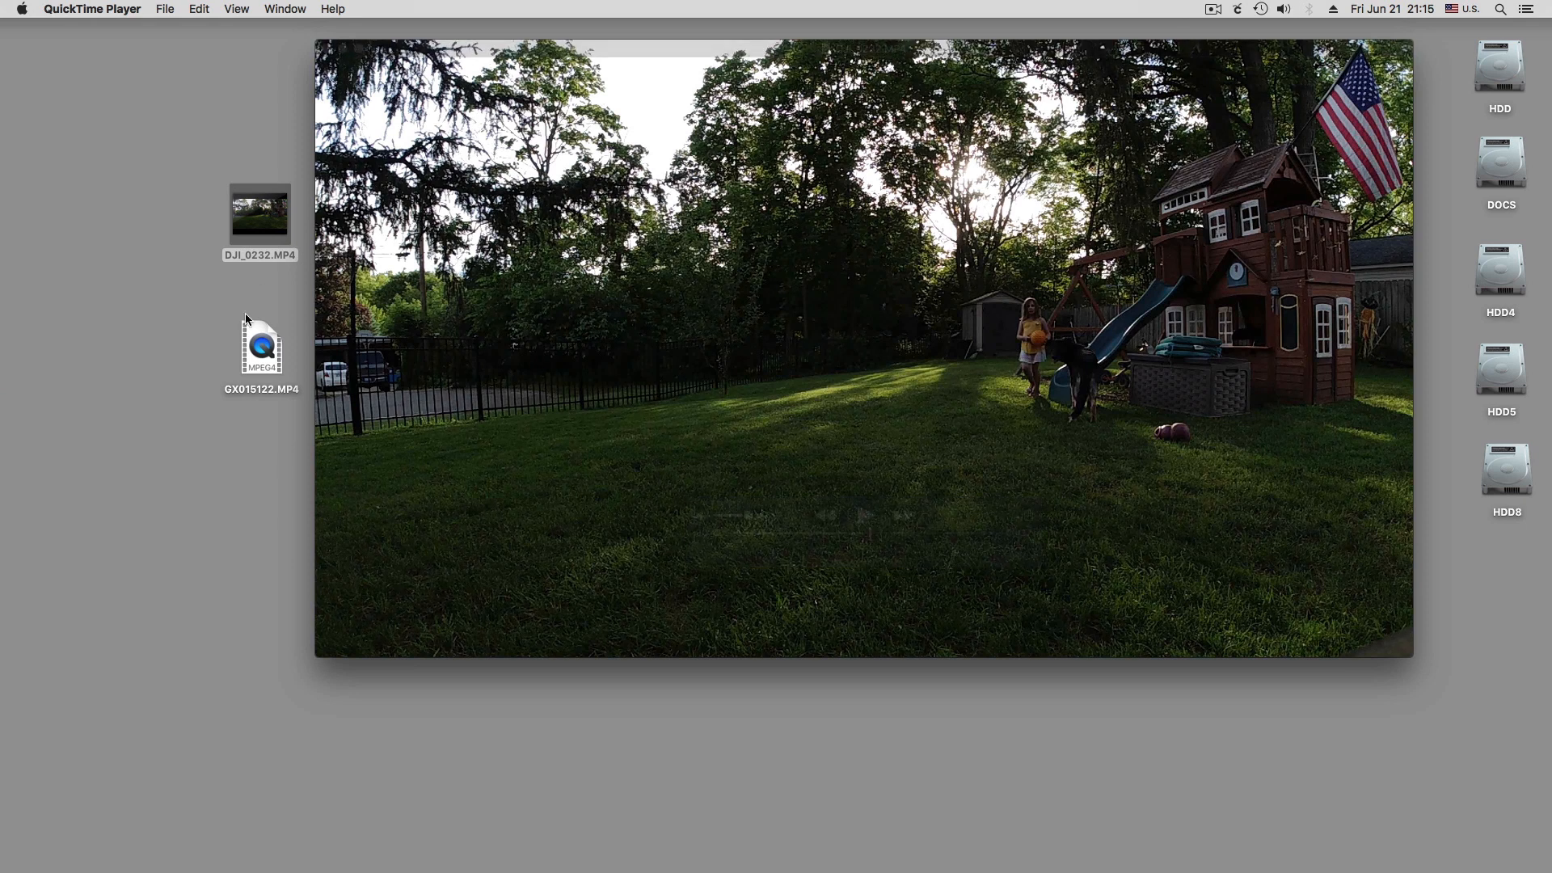
# Try to open the GX015122.MP4 video from the desktop
pyautogui.doubleClick(257, 346)
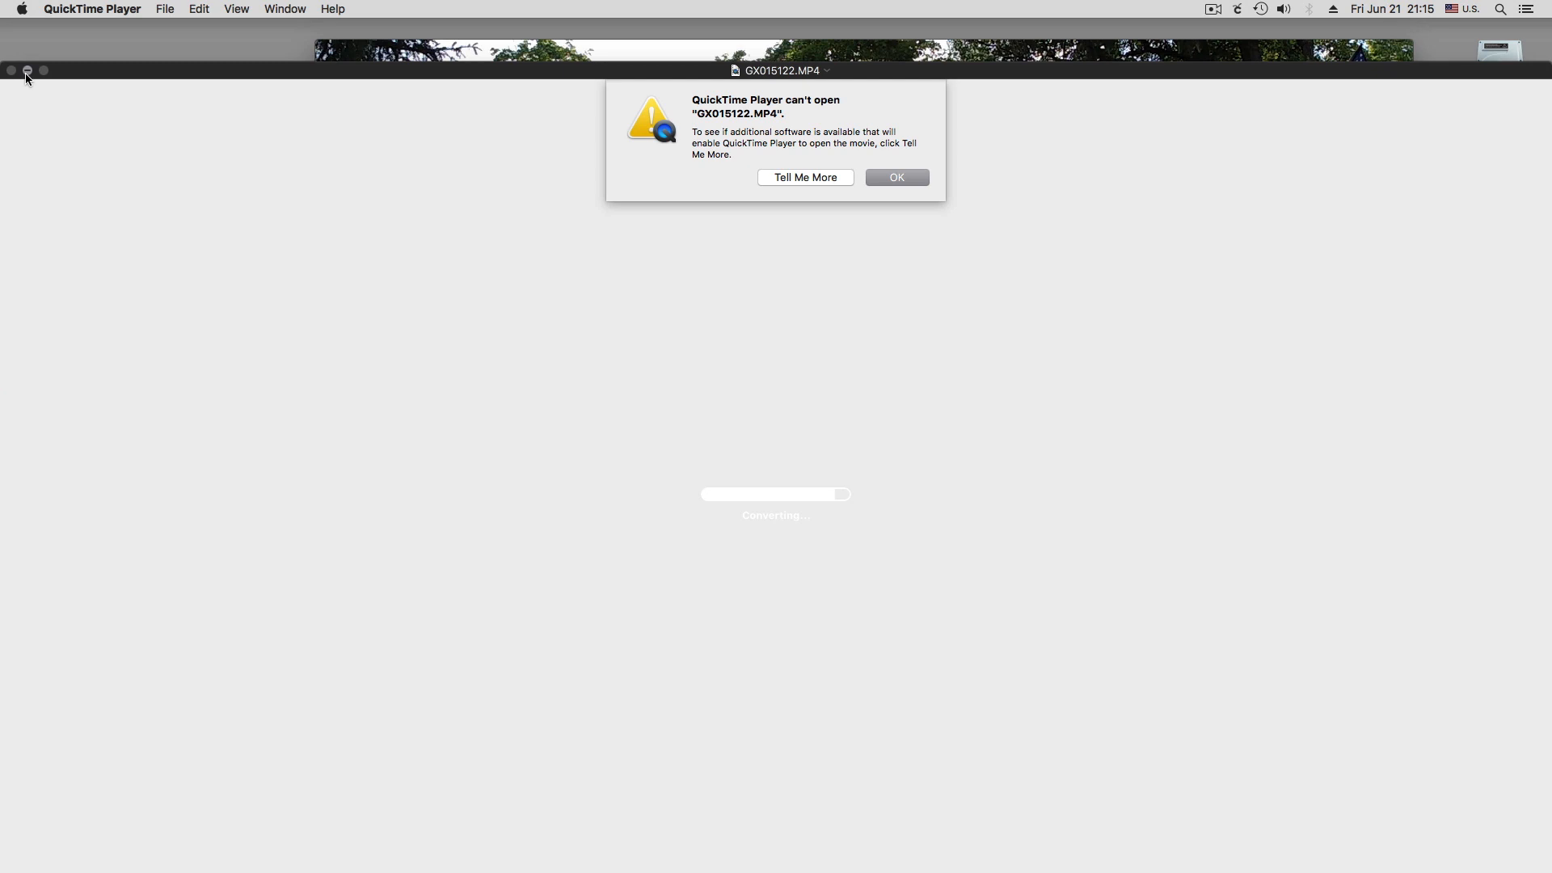
pyautogui.click(924, 181)
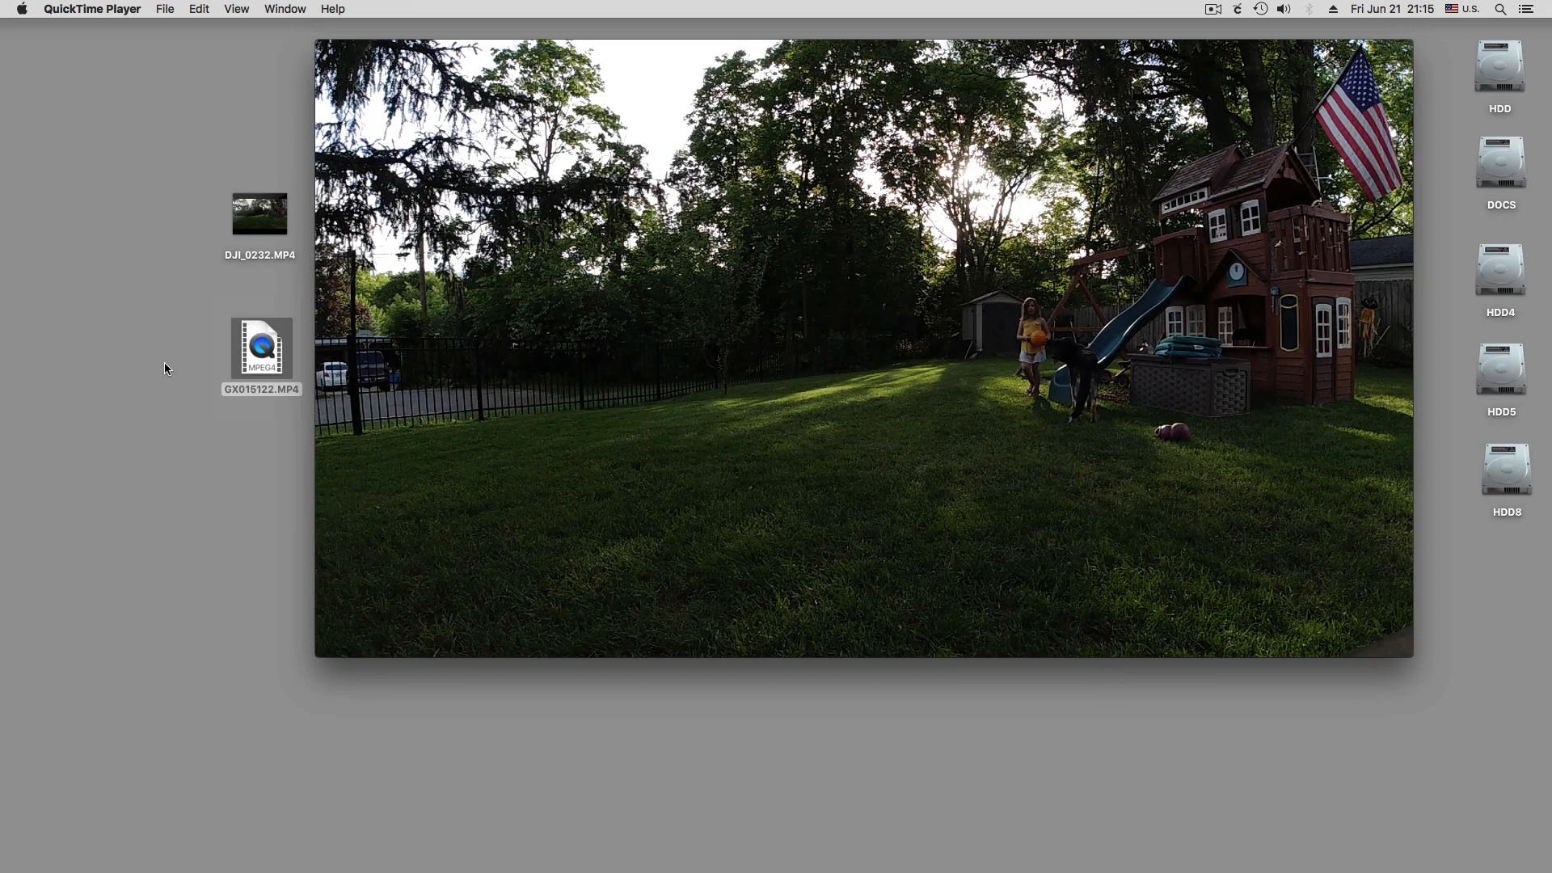
pyautogui.click(165, 364)
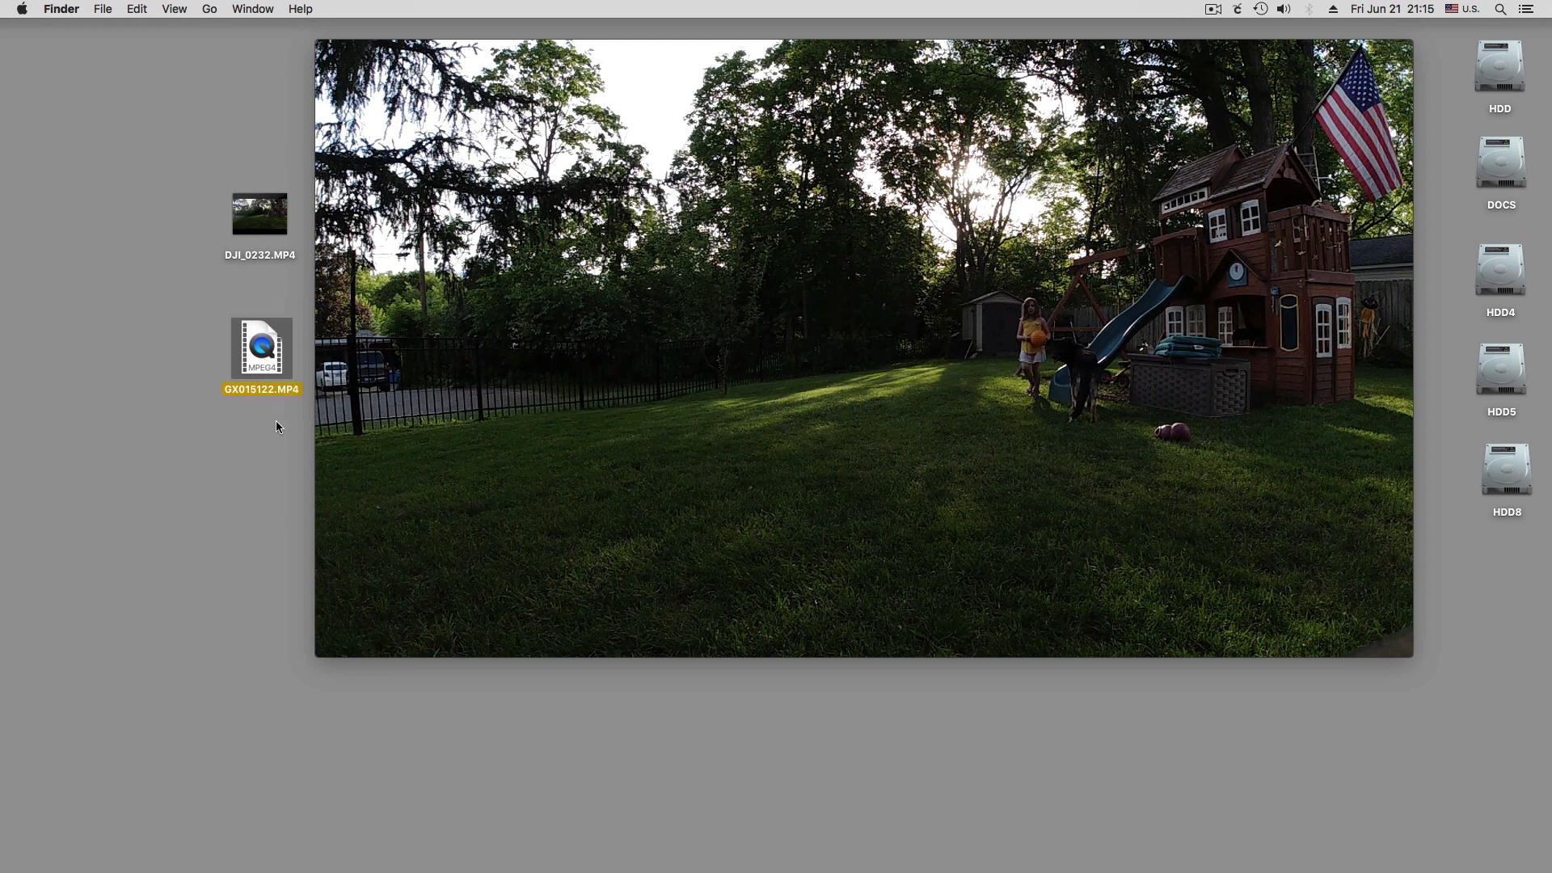
# Close the DJI_0232.MP4 player window and place the GX015122.MP4 file directly below DJI_0232.MP4 on the desktop
pyautogui.moveTo(251, 337); pyautogui.dragTo(172, 312)
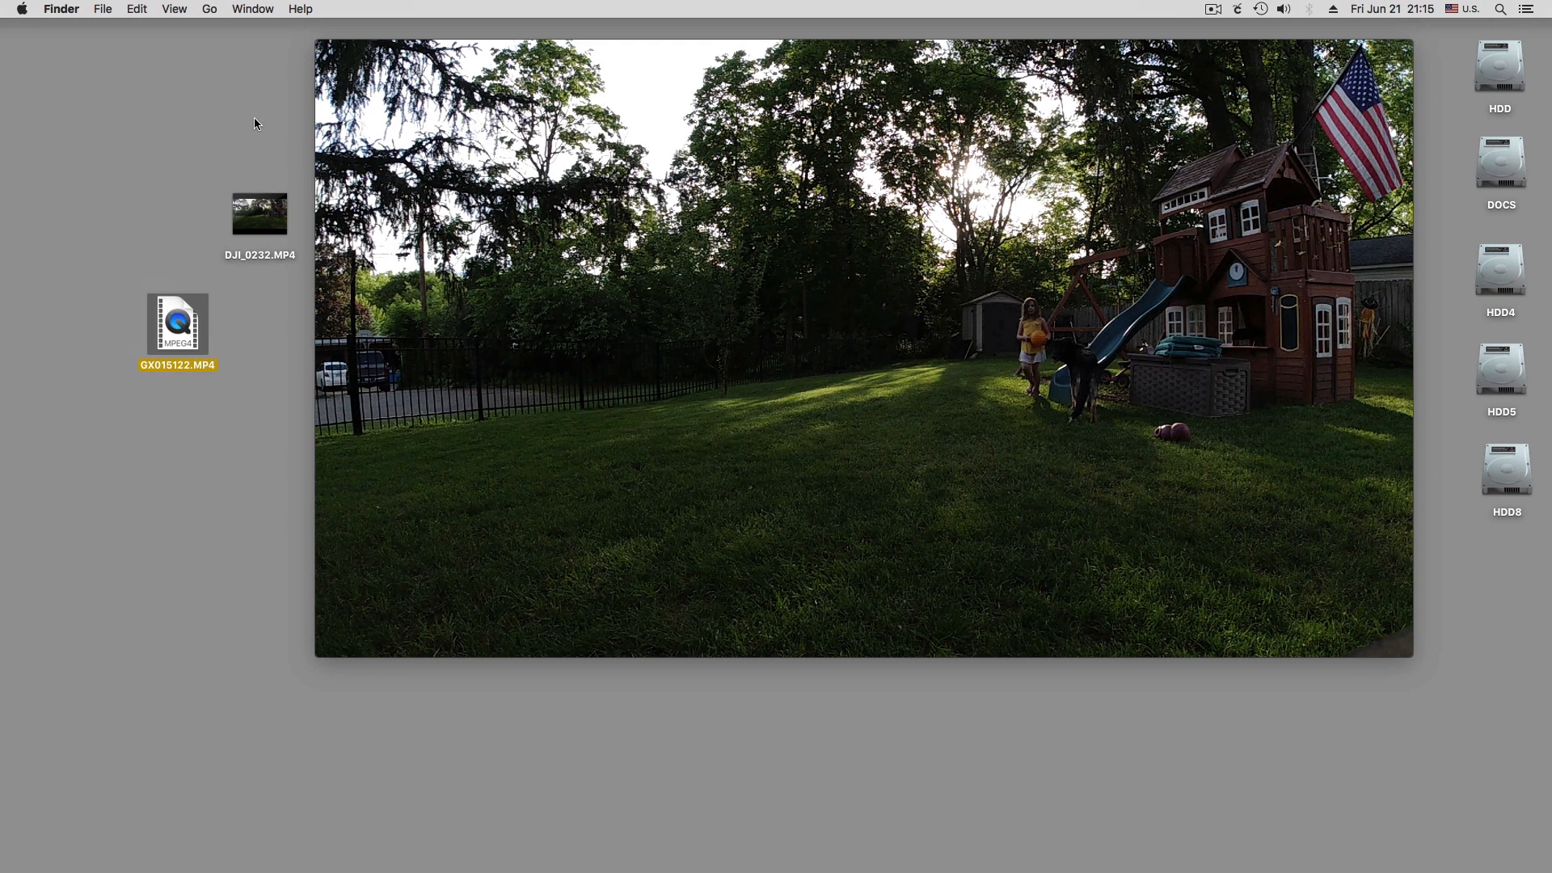
pyautogui.click(326, 50)
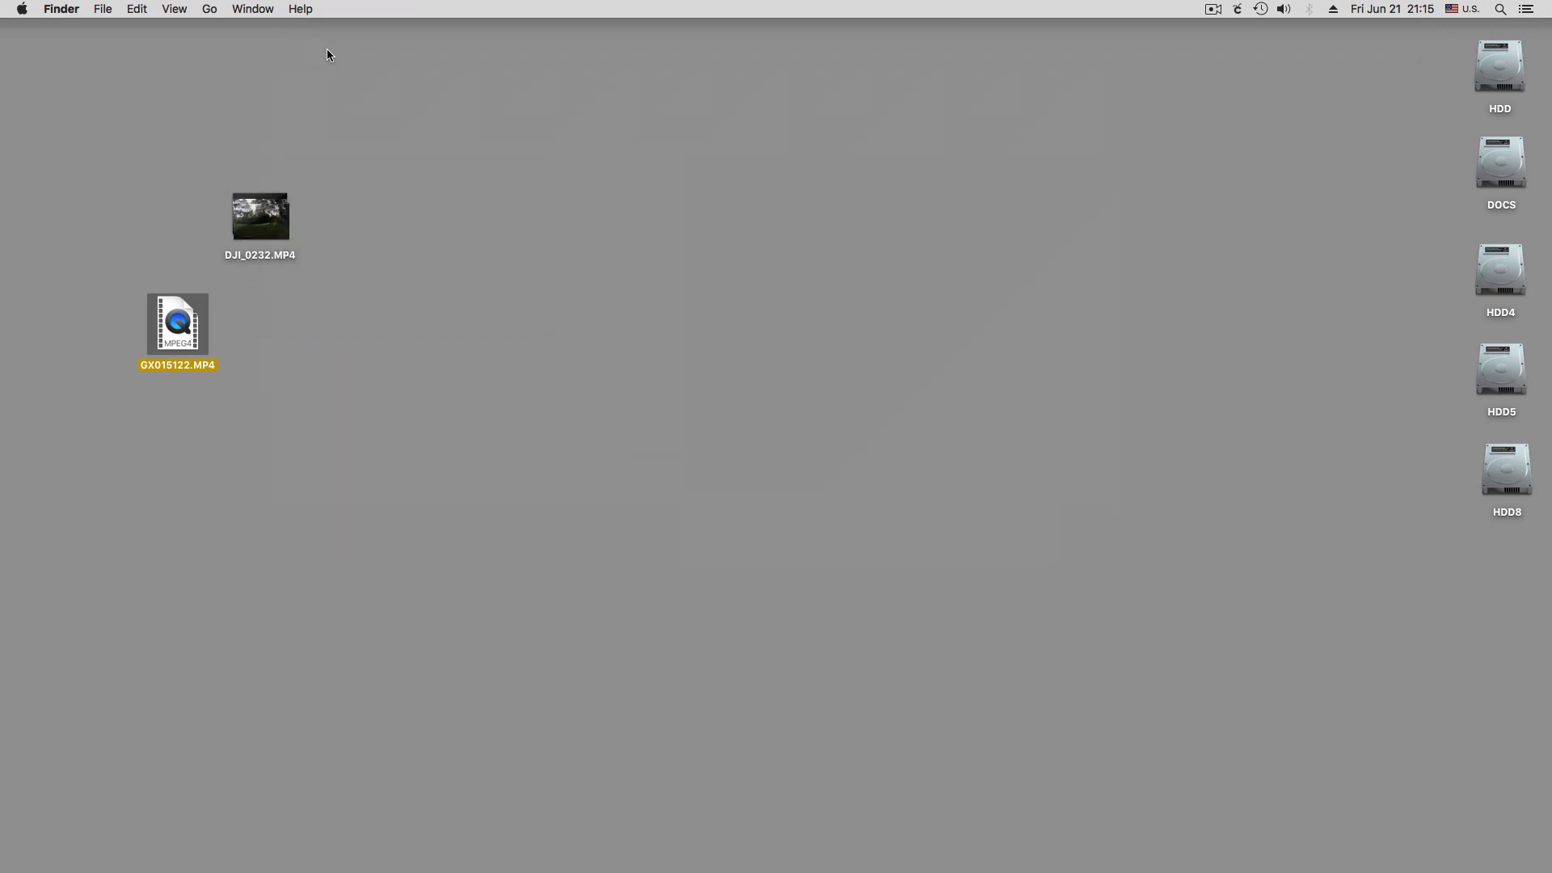
pyautogui.moveTo(185, 333); pyautogui.dragTo(273, 341)
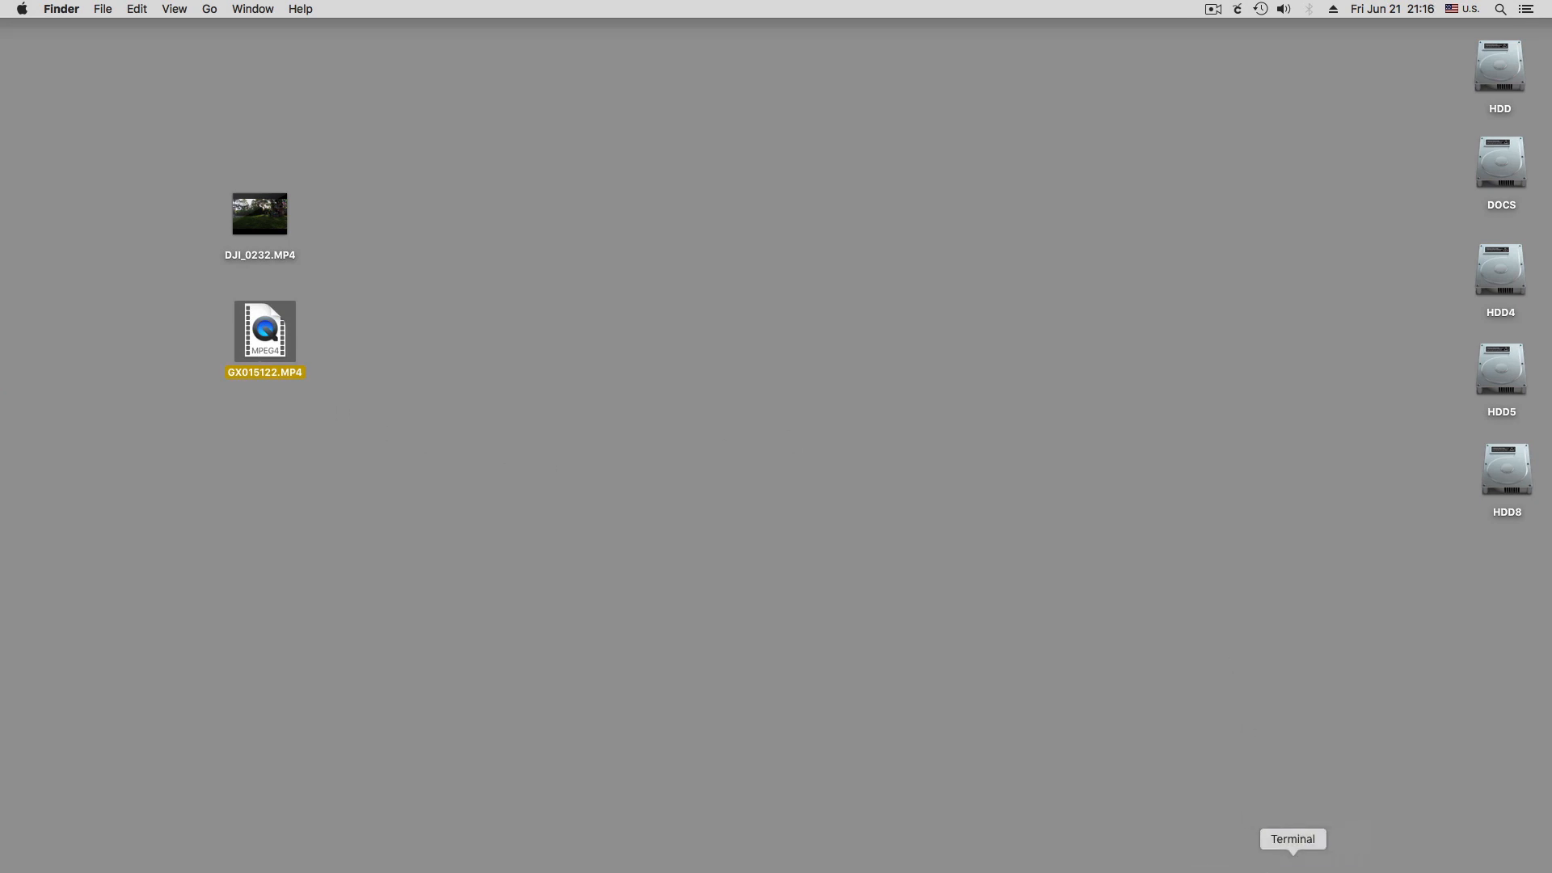
# Switch to Terminal and, in a window widened to 156 columns, paste the ffmpeg command converting GX015122.MP4 to gopro.mov with -vcodec prores -profile:v 3
pyautogui.click(1288, 859)
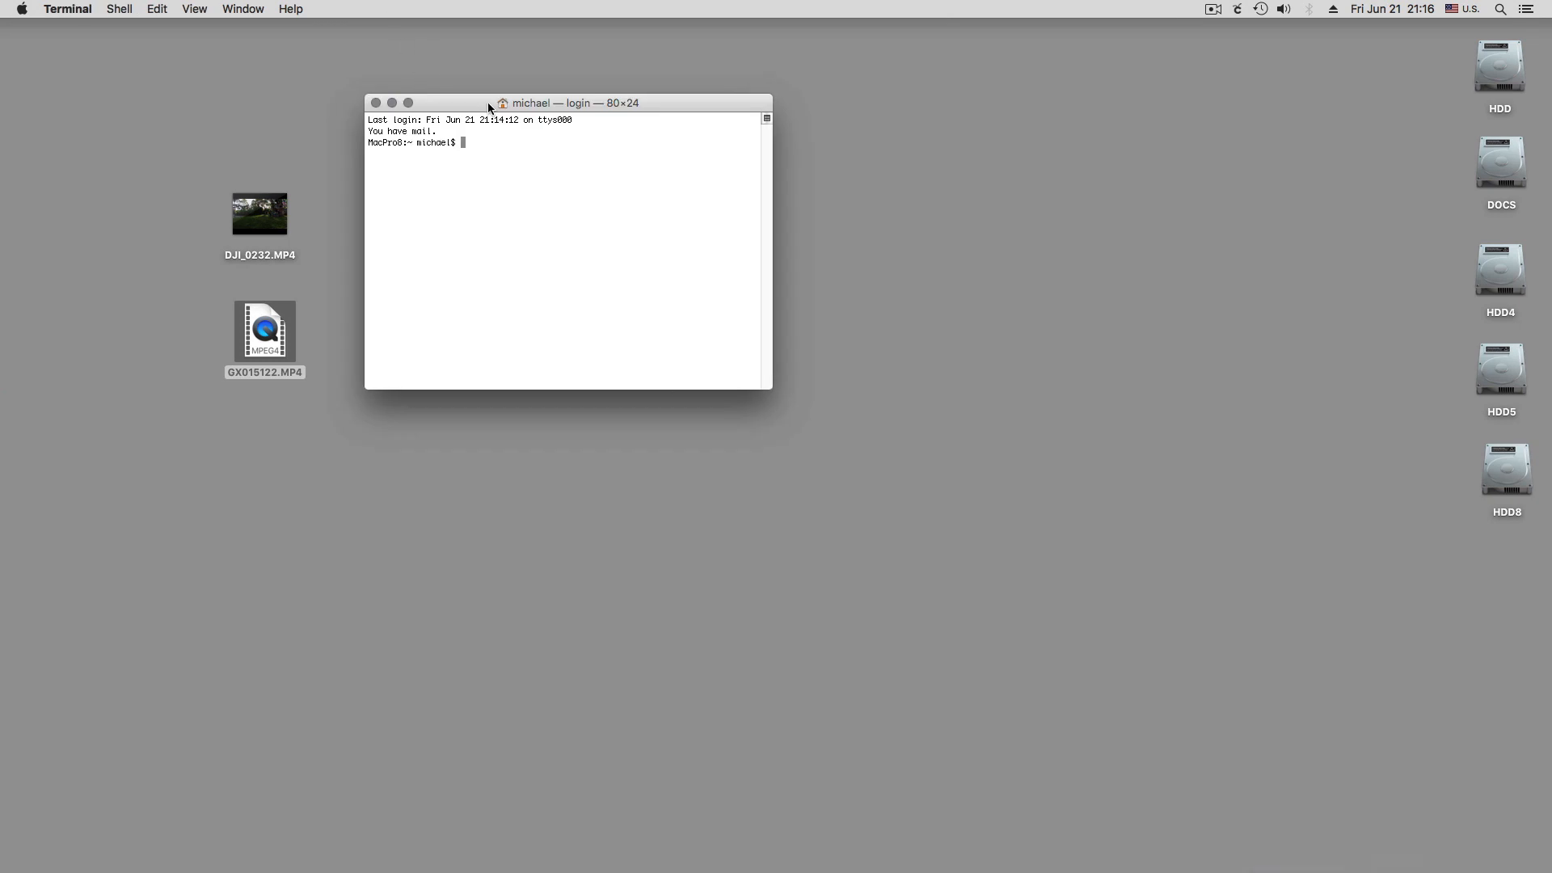
pyautogui.moveTo(487, 102); pyautogui.dragTo(478, 186)
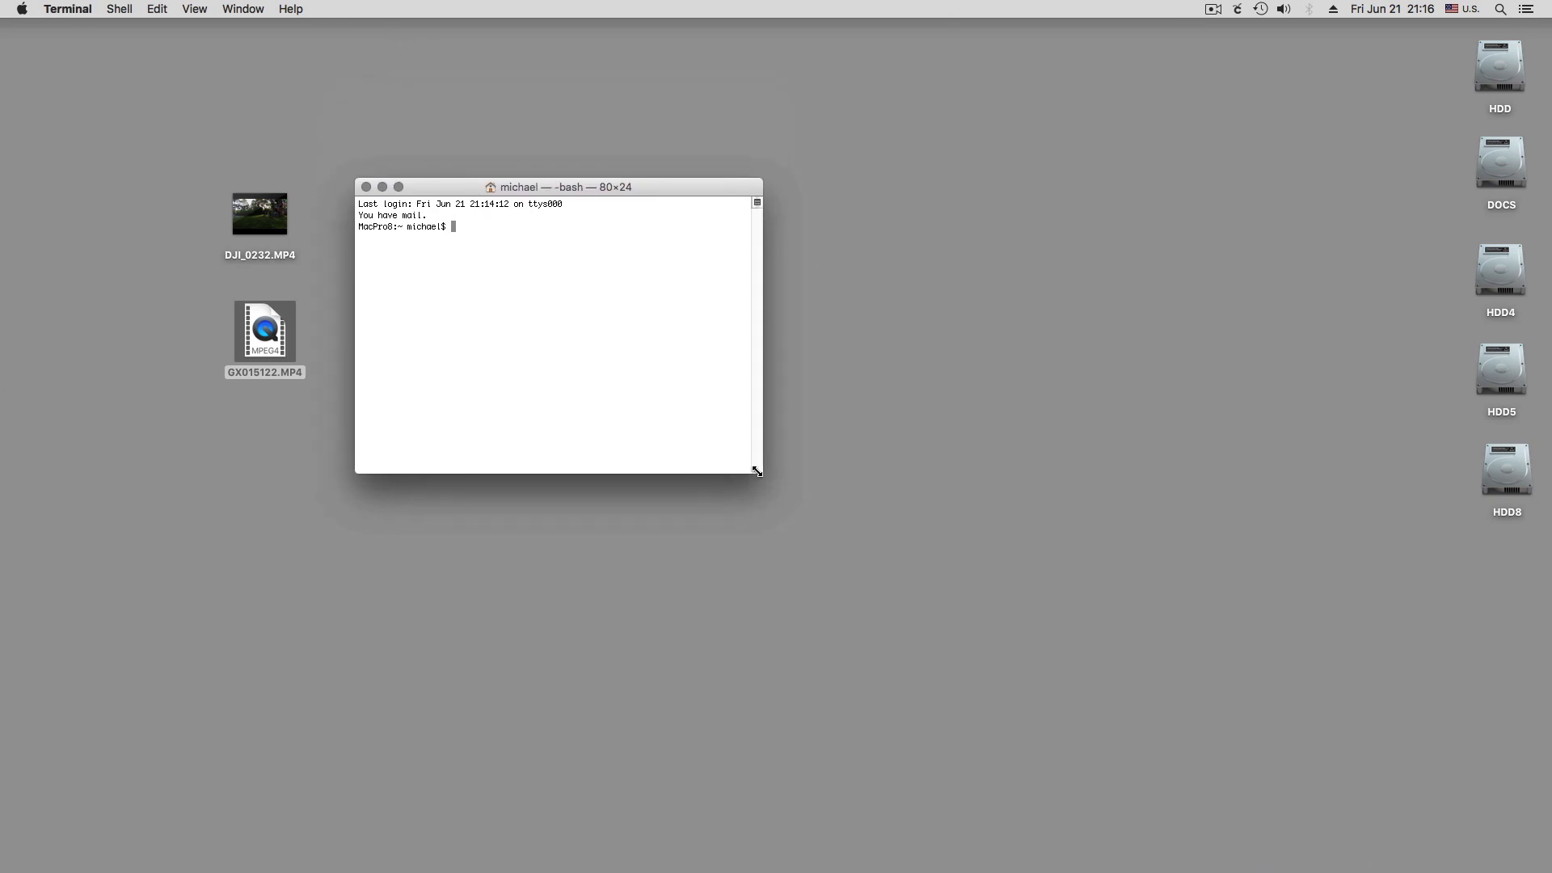
pyautogui.moveTo(753, 477); pyautogui.dragTo(1122, 477)
pyautogui.moveTo(636, 192); pyautogui.dragTo(722, 270)
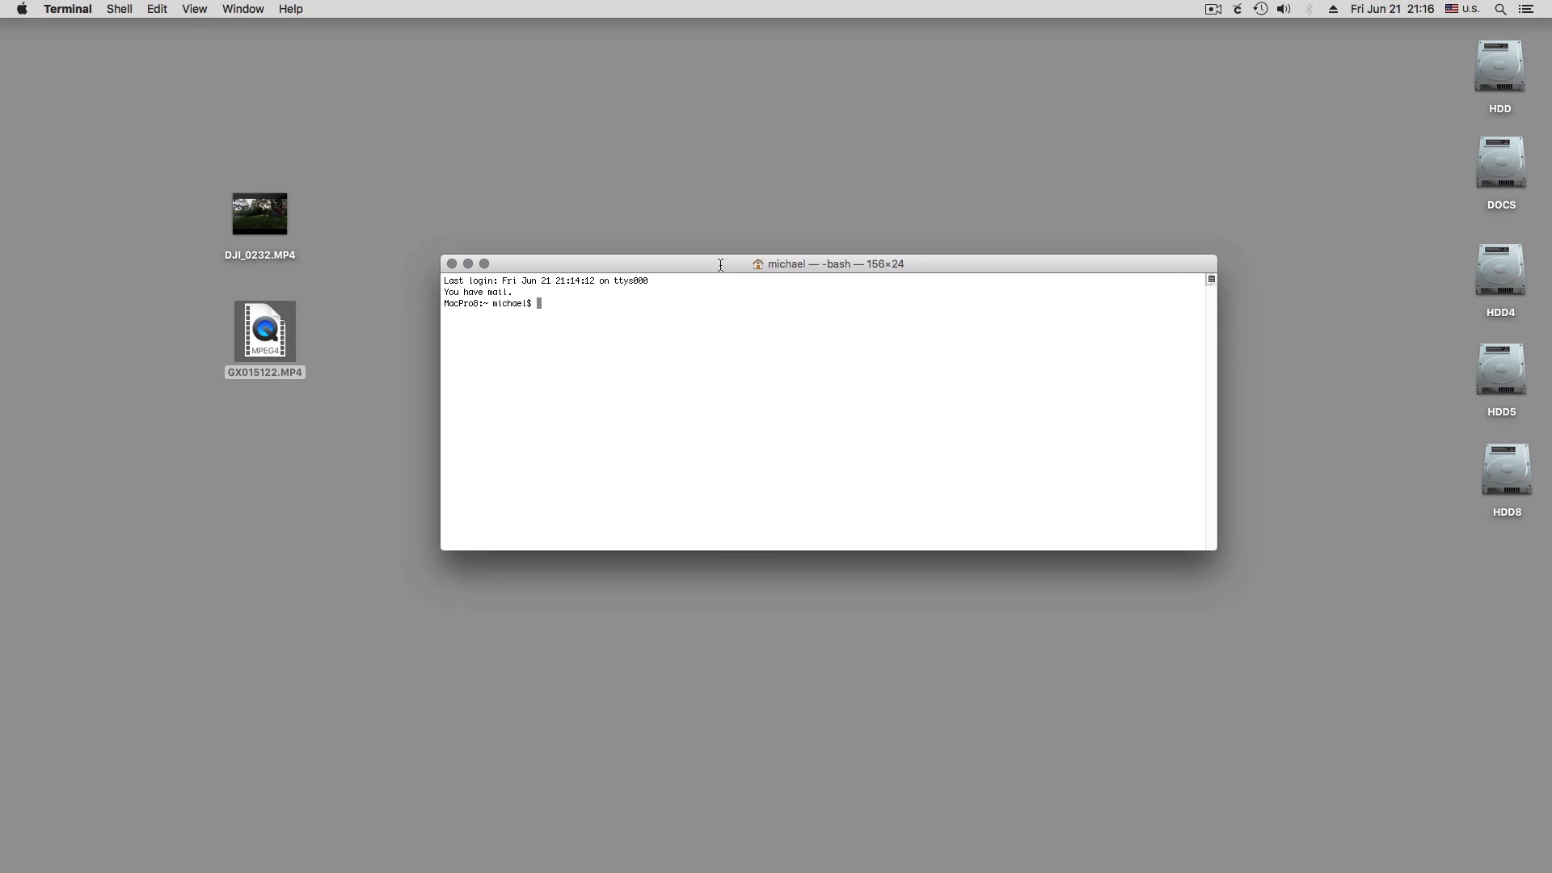
pyautogui.write('ffmpeg -i /Users/michael/Desktop/GX015122.MP4 -vcodec prores -profile:v 3 gopro.mov')
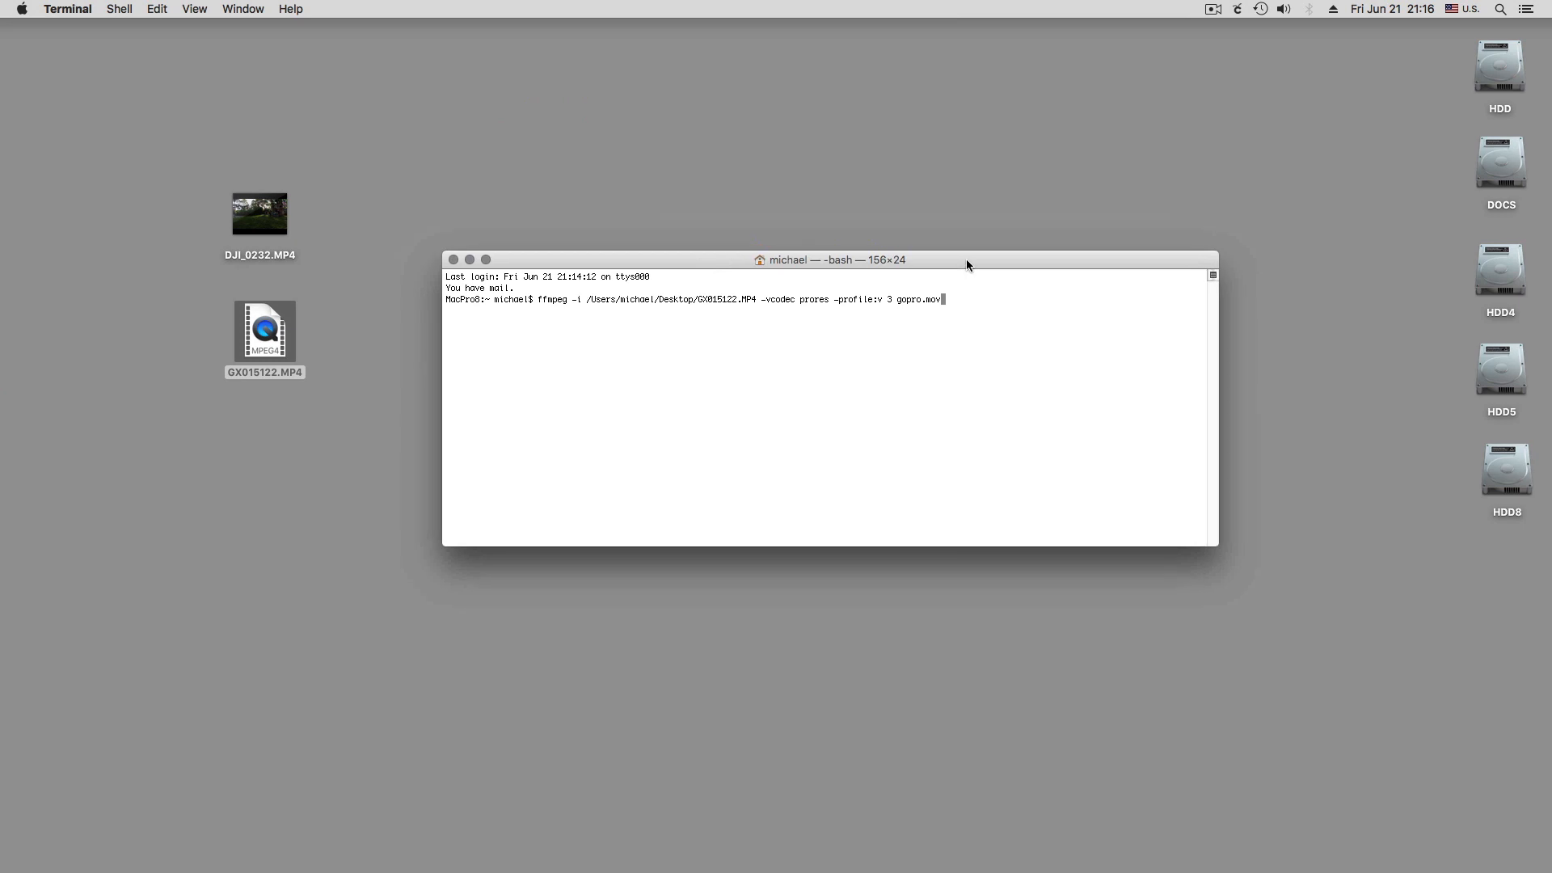
pyautogui.moveTo(966, 263); pyautogui.dragTo(983, 57)
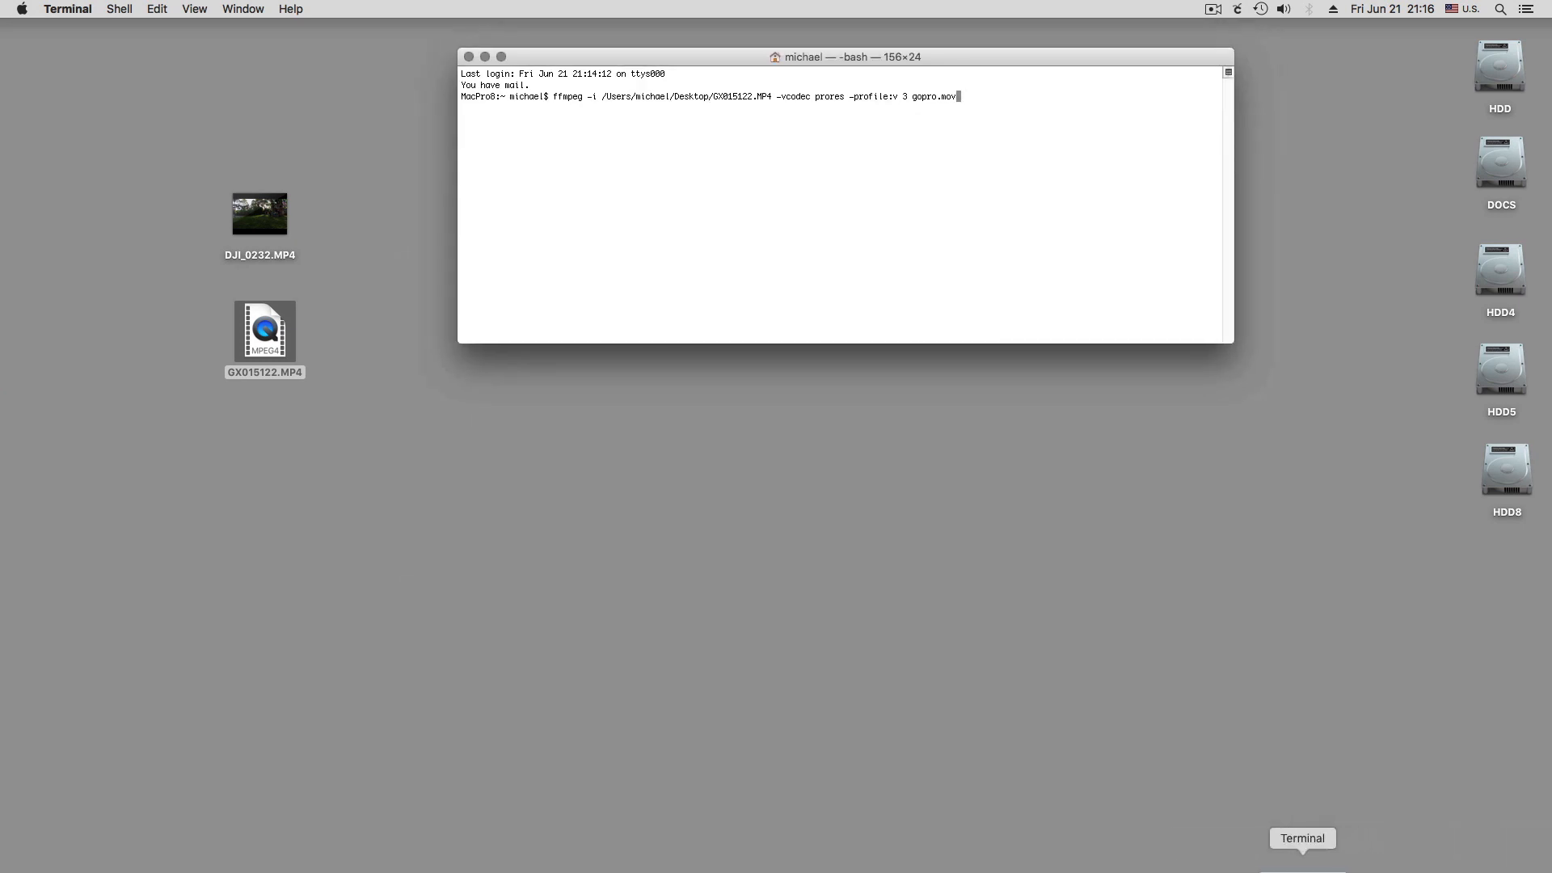
# Open a new Terminal window with the Grass profile, enlarge it, and increase its text size by three steps
pyautogui.click(120, 9)
pyautogui.moveTo(130, 34)
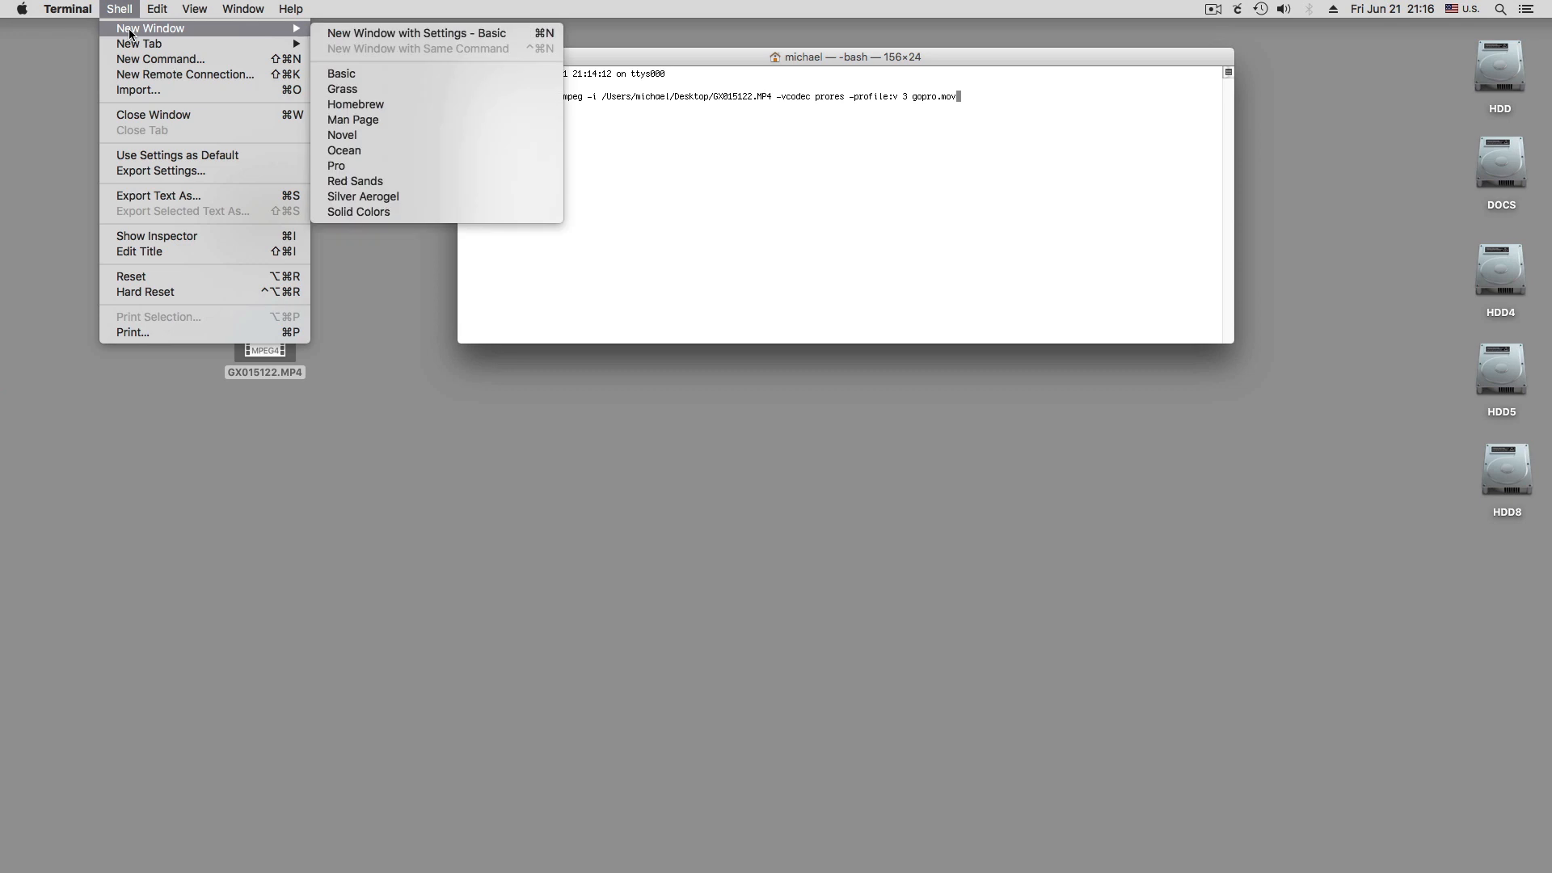
pyautogui.click(348, 88)
pyautogui.moveTo(420, 437); pyautogui.dragTo(712, 248)
pyautogui.moveTo(837, 550); pyautogui.dragTo(1410, 651)
pyautogui.moveTo(986, 269); pyautogui.dragTo(953, 352)
pyautogui.press('super+plus')
pyautogui.press('super+plus')
pyautogui.press('super+plus')
pyautogui.press('super+plus')
pyautogui.press('super+plus')
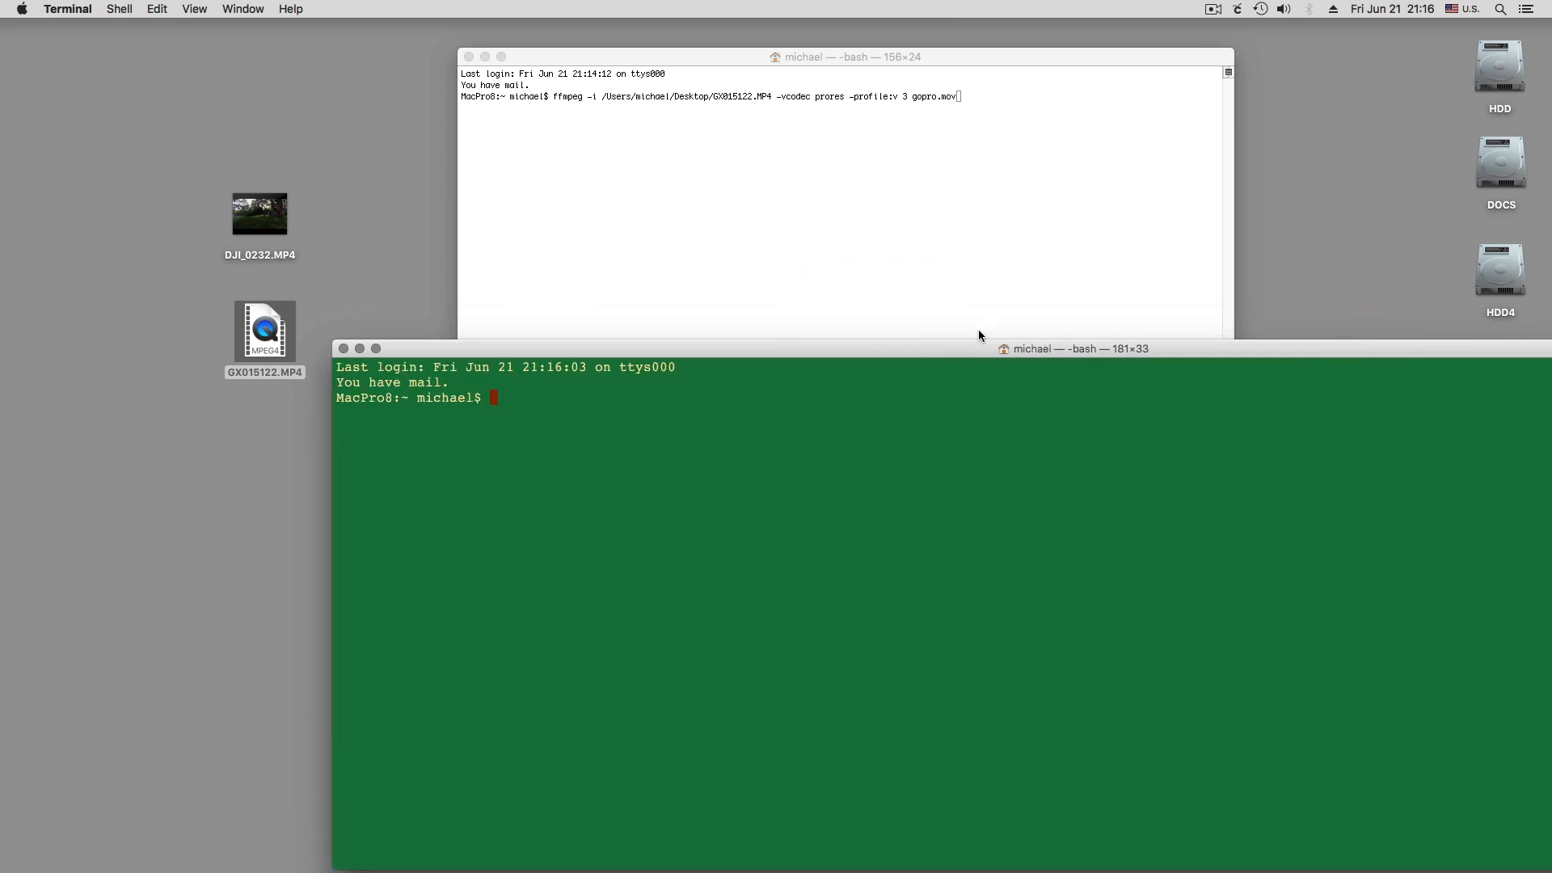
# Resize the Grass window to 122×32 and position it below the first window's command line, beside the desktop videos
pyautogui.moveTo(978, 346); pyautogui.dragTo(777, 193)
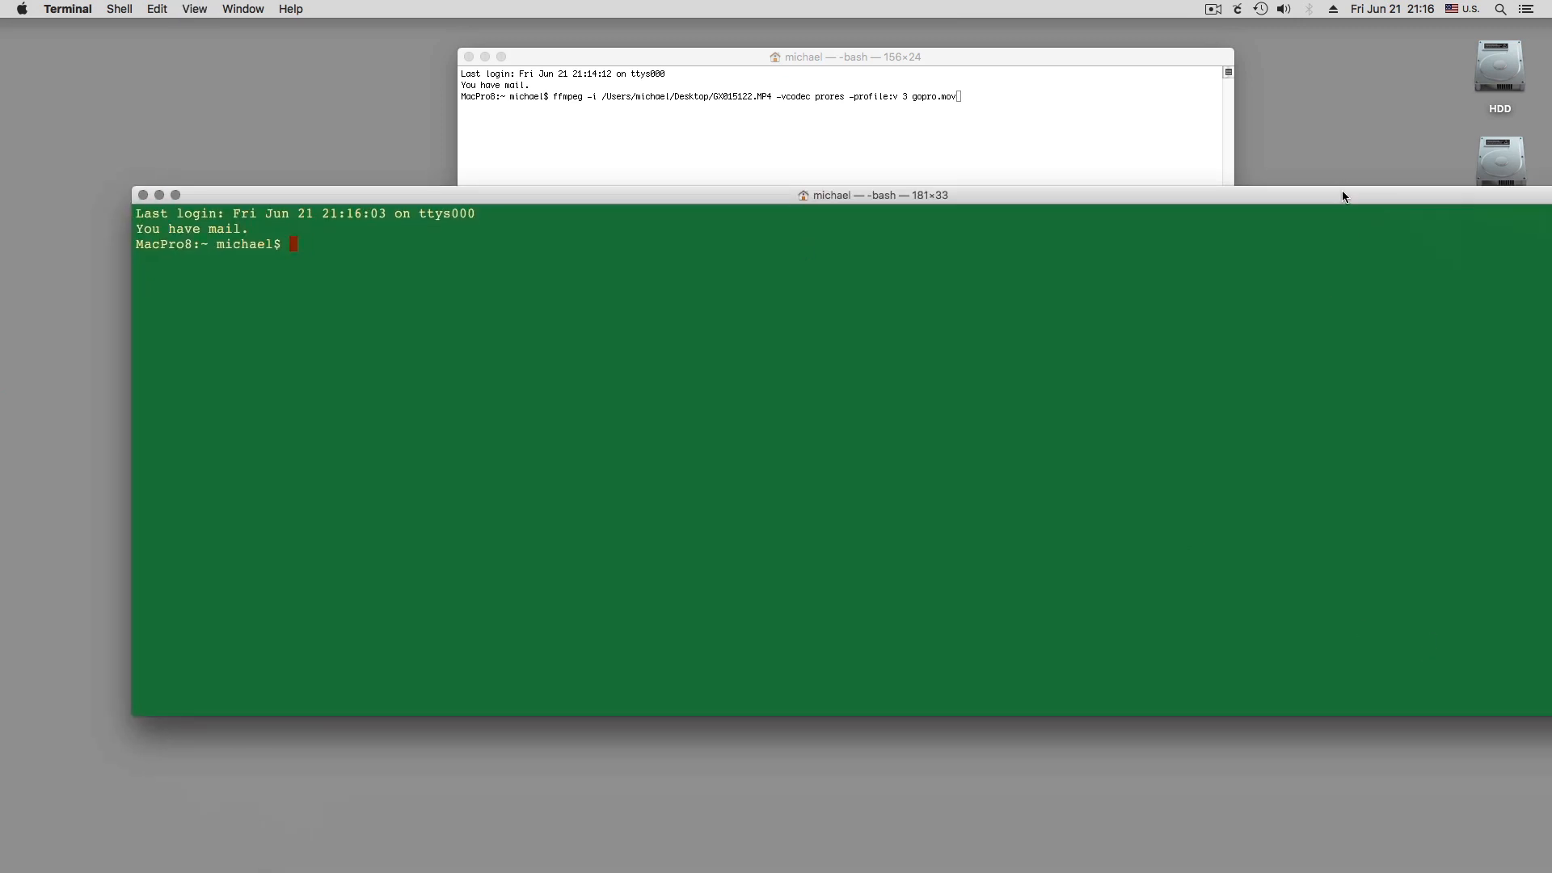
pyautogui.moveTo(1343, 196); pyautogui.dragTo(1147, 197)
pyautogui.moveTo(1410, 716); pyautogui.dragTo(857, 777)
pyautogui.moveTo(572, 198); pyautogui.dragTo(1117, 179)
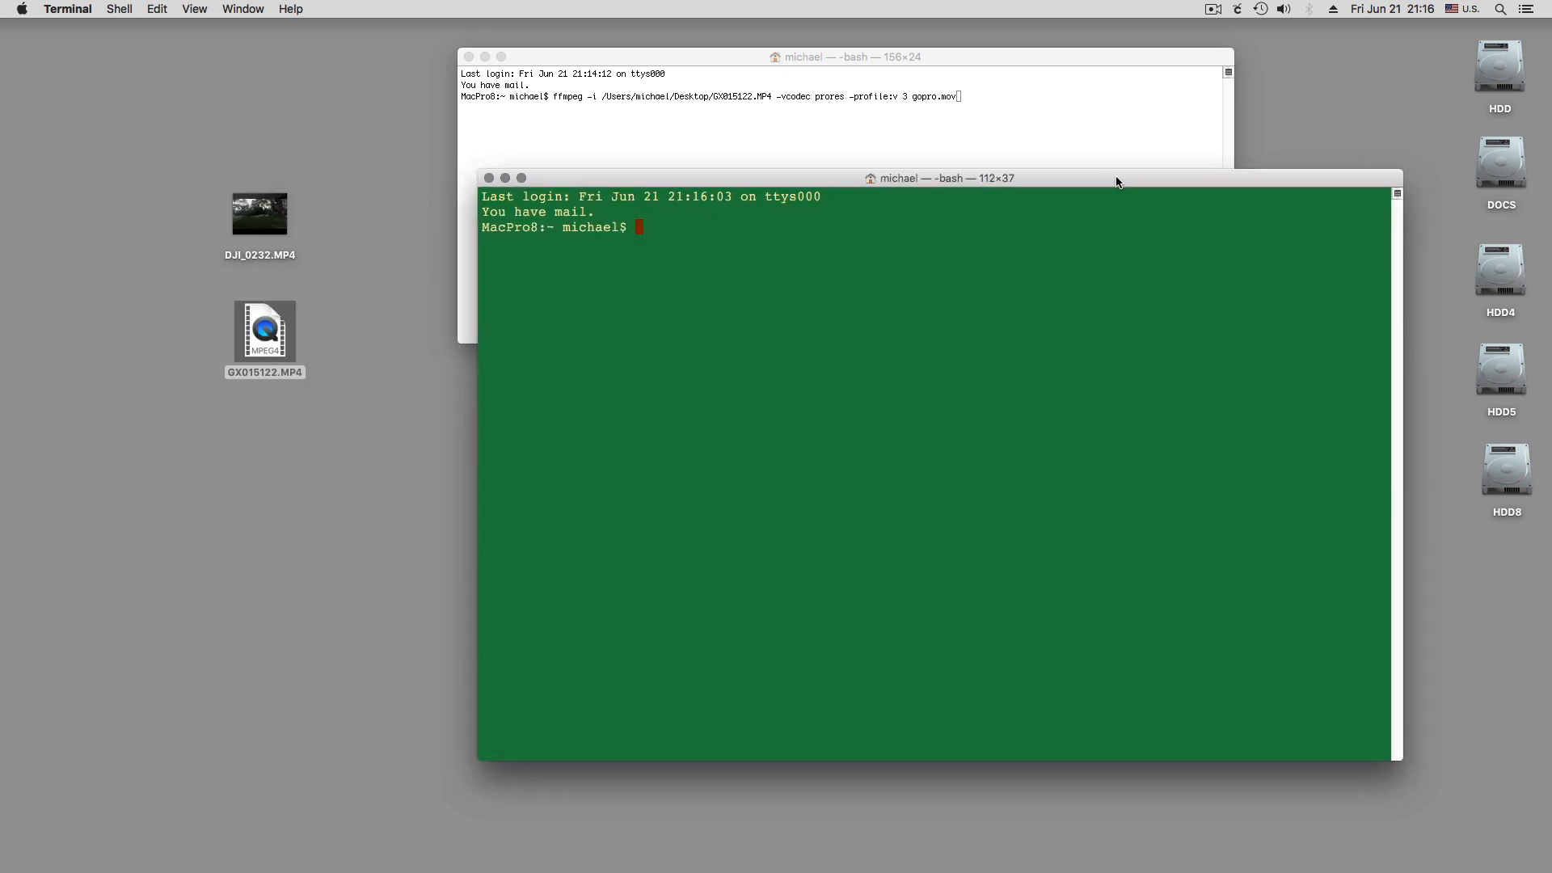
pyautogui.click(1462, 720)
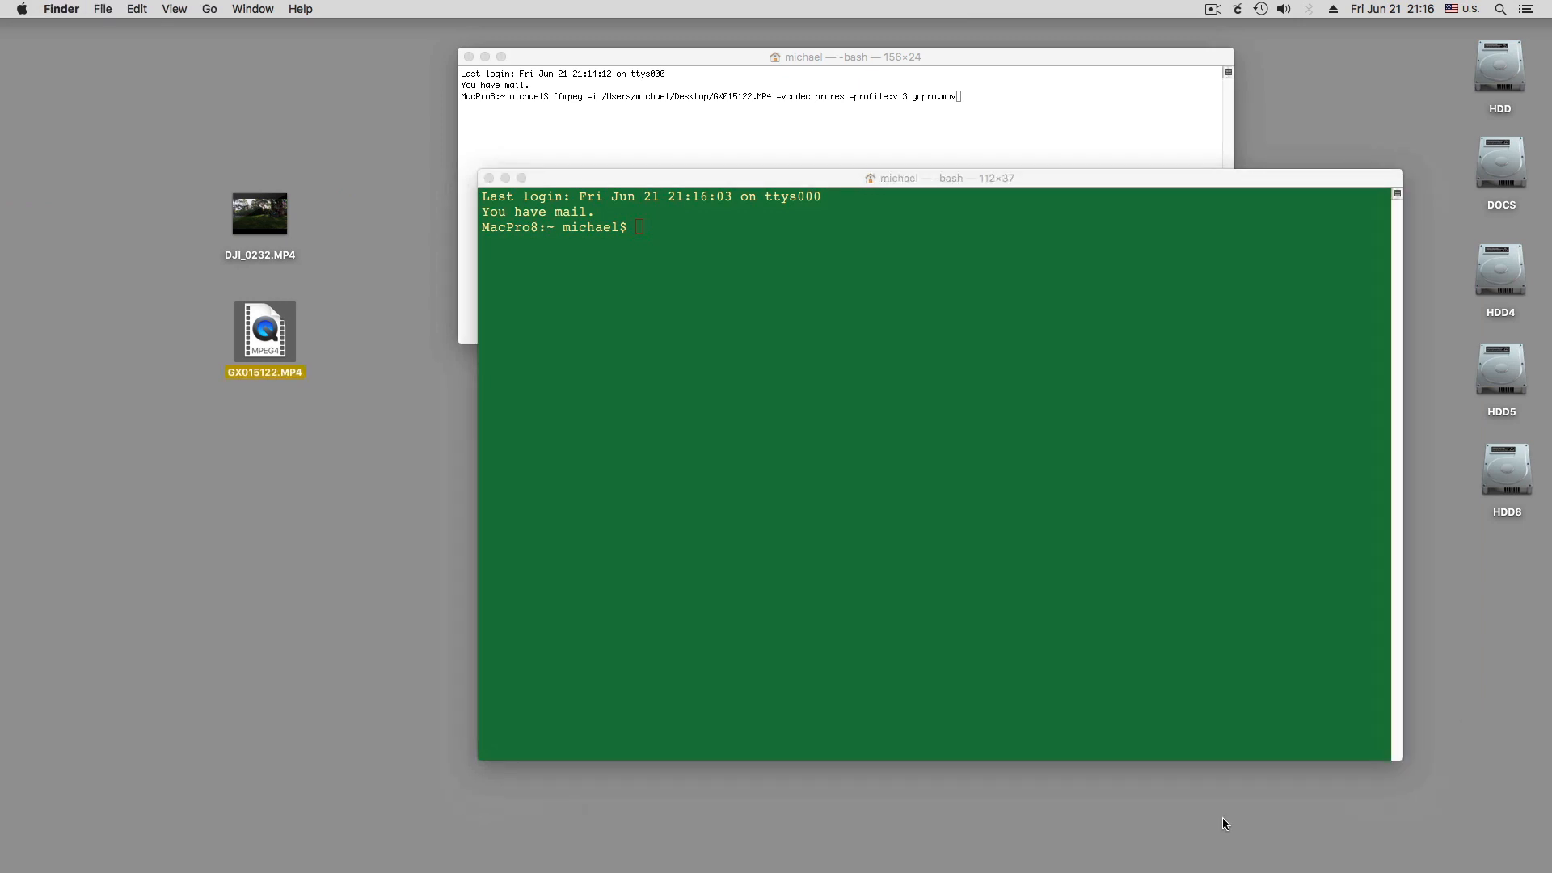
pyautogui.moveTo(1404, 760); pyautogui.dragTo(1452, 684)
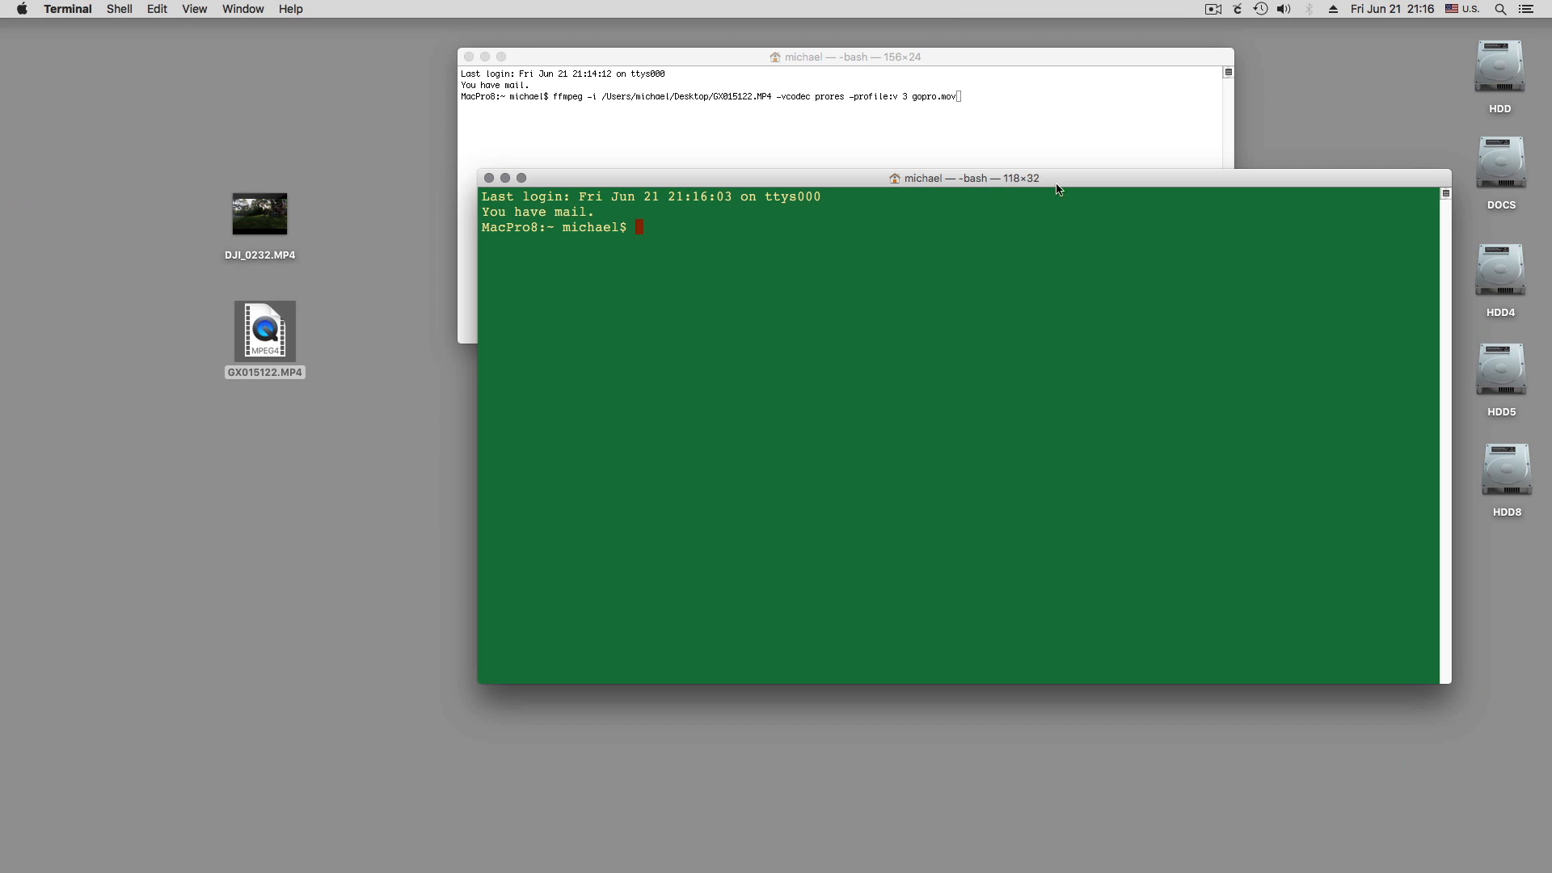
pyautogui.moveTo(1084, 183); pyautogui.dragTo(956, 200)
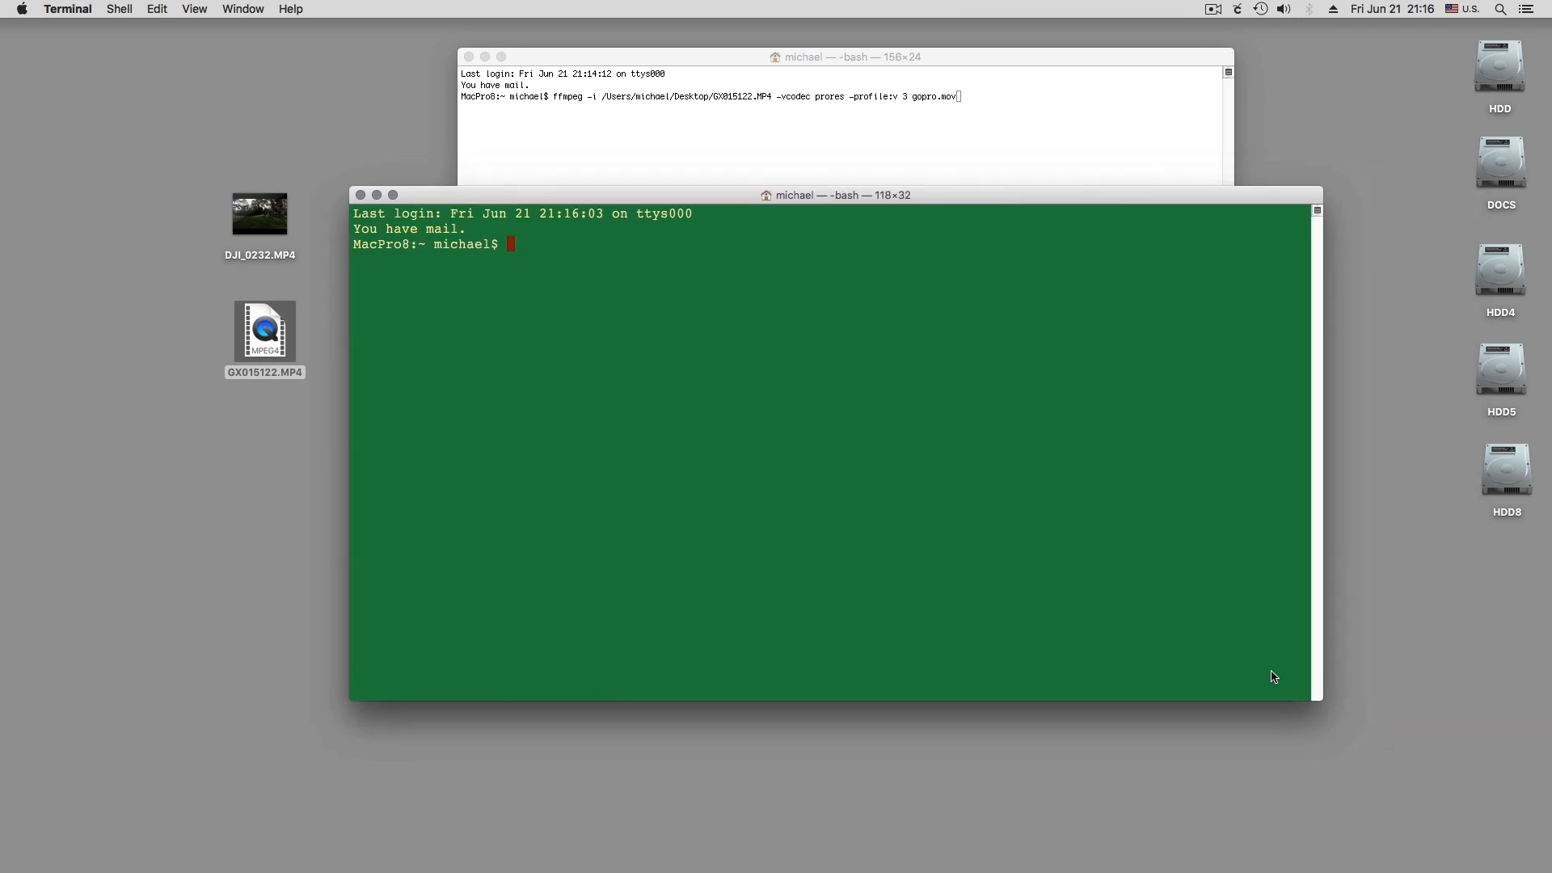
pyautogui.moveTo(1316, 696); pyautogui.dragTo(1347, 697)
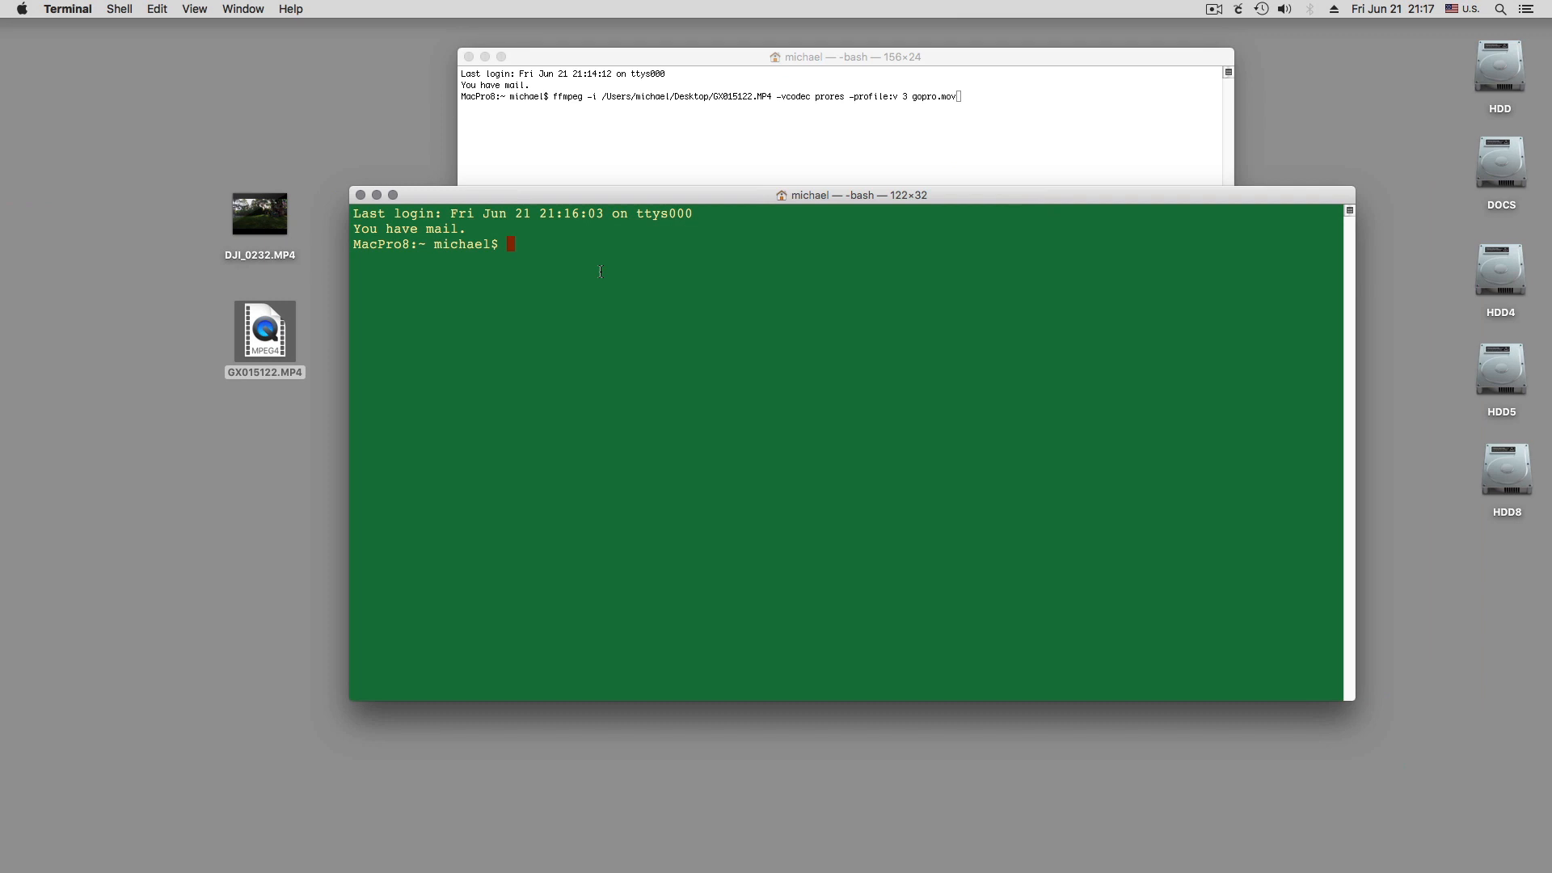
# Begin an ffmpeg command with the -i option and insert the path of the desktop file GX015122.MP4 as its input
pyautogui.write('ffmpeg -i')
pyautogui.moveTo(267, 341); pyautogui.dragTo(643, 257)
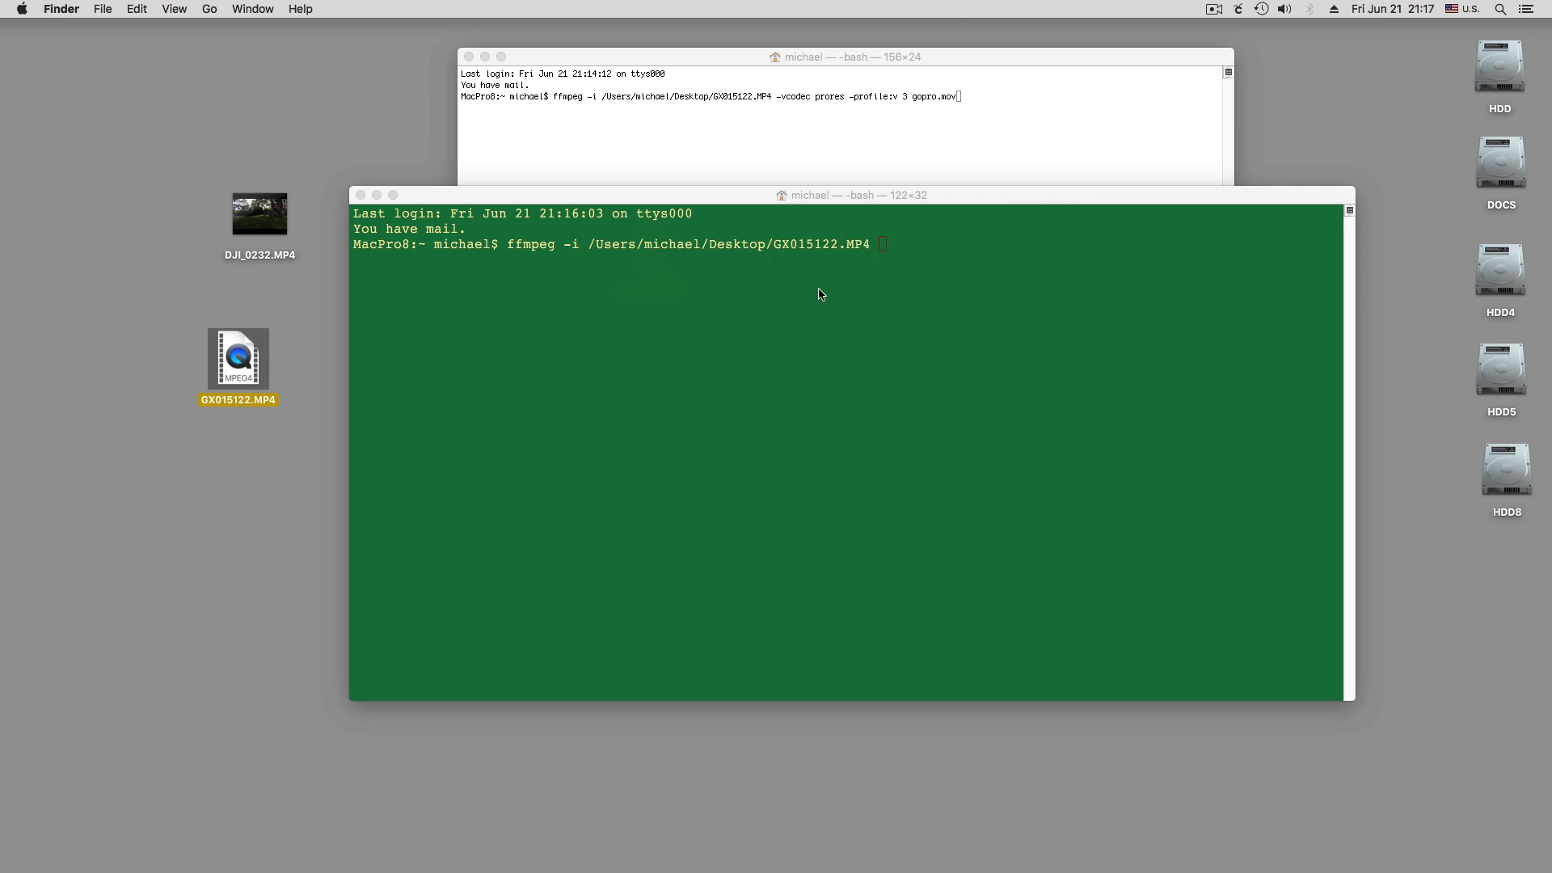
pyautogui.click(882, 246)
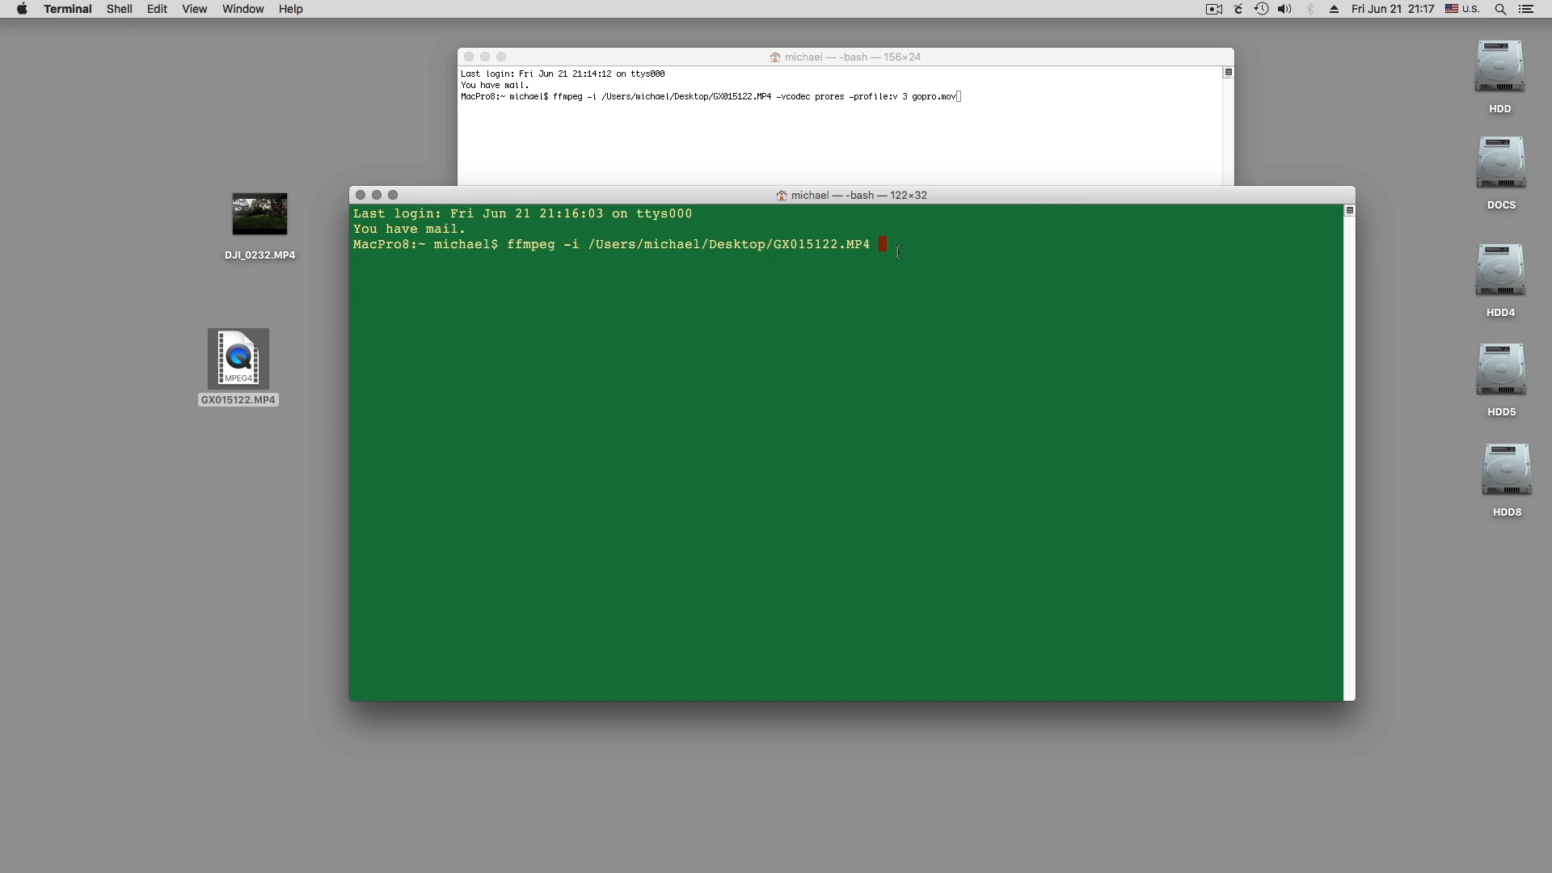
# Add the video codec option -vcodec prores to the ffmpeg command
pyautogui.write('-vcodec prores -pf')
# Add the ProRes profile option -profile:v 3 to the ffmpeg command
pyautogui.press('BackSpace')
pyautogui.write('rofil')
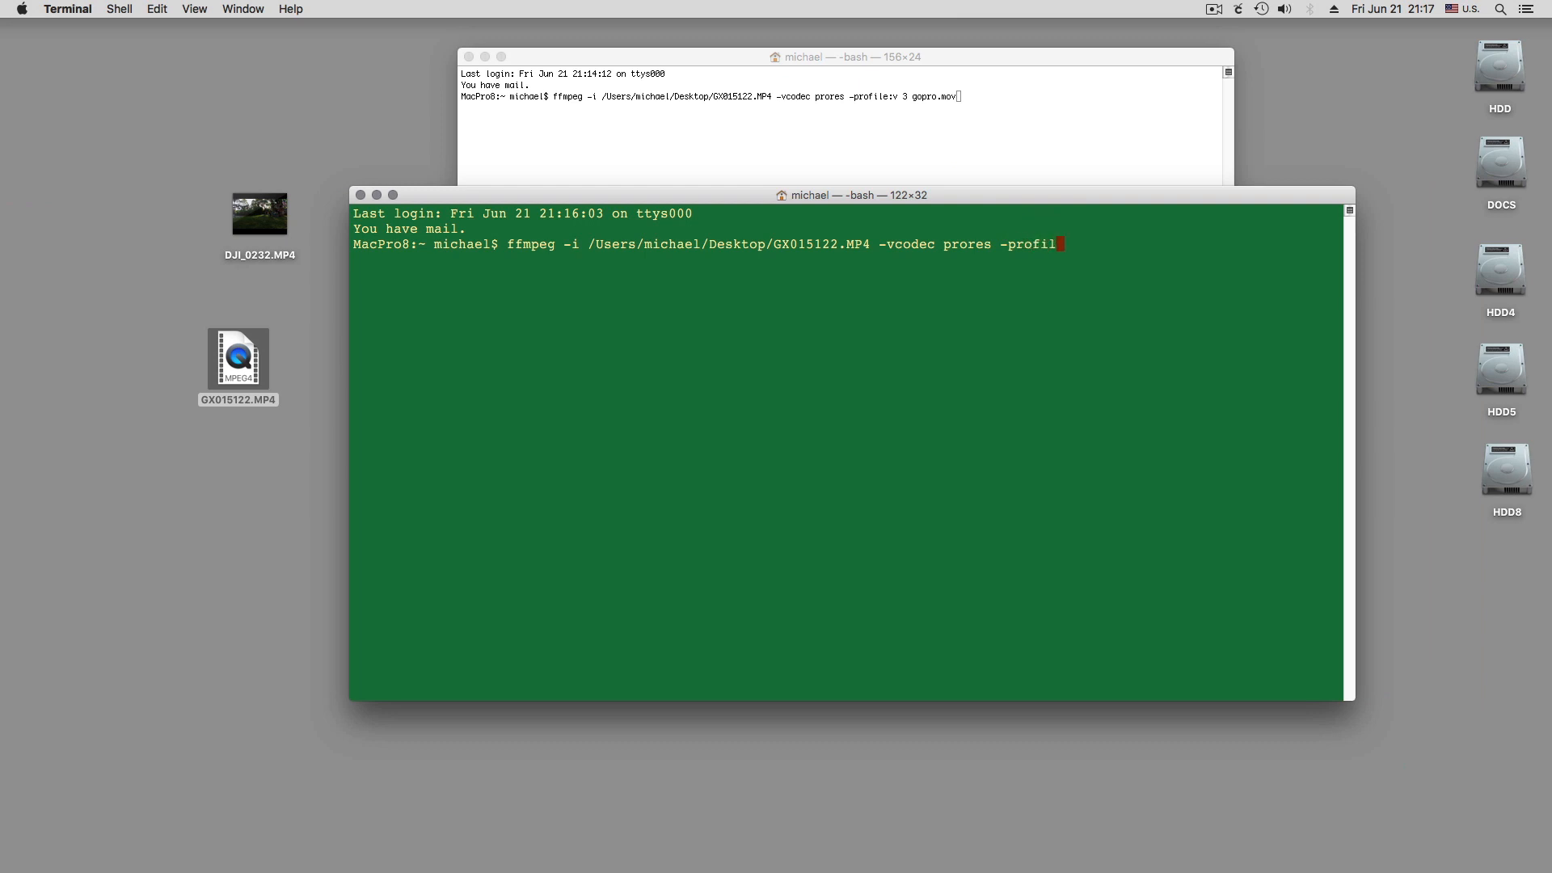
pyautogui.write('e:v 3 GoPro.mov')
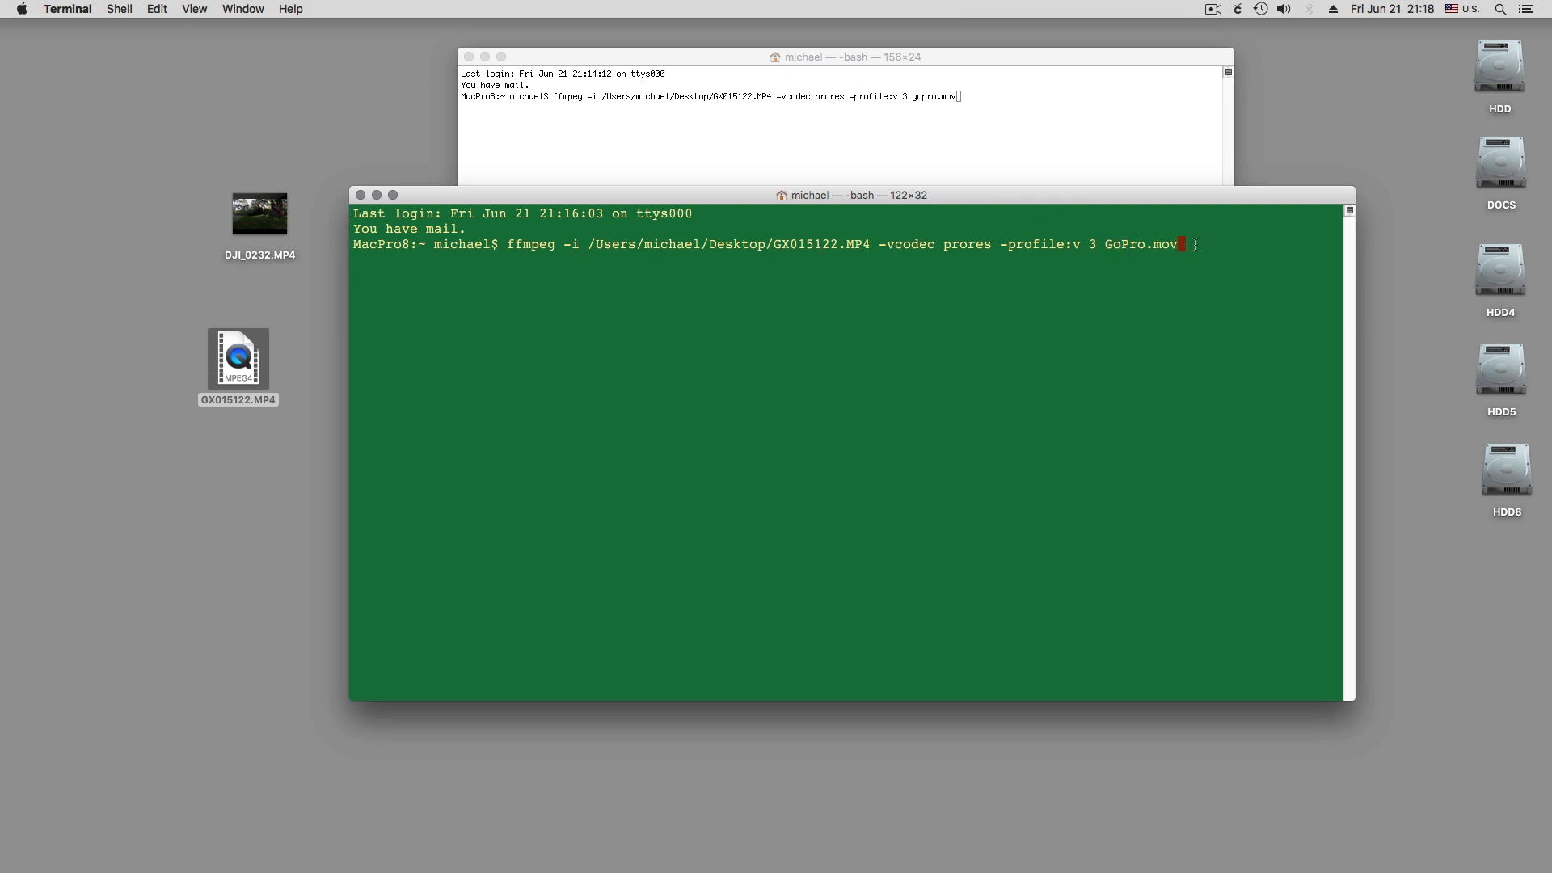
# Name the output file GoPro.mov and run the ffmpeg command
pyautogui.press('Return')
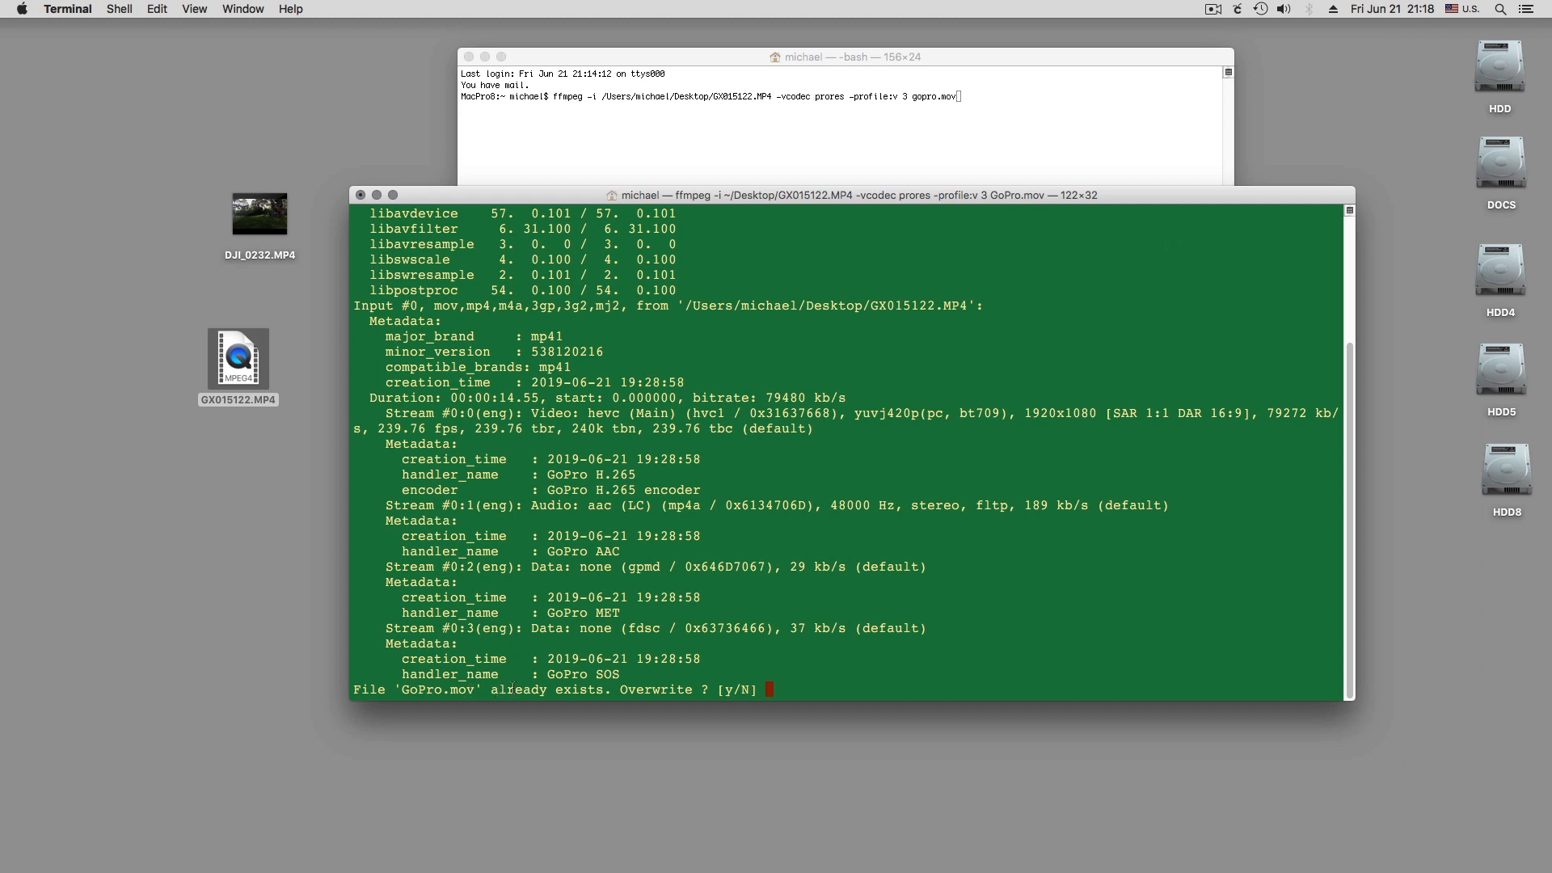
# Move the plain Terminal window aside and place the running Grass window over it, near the top of the desktop
pyautogui.moveTo(594, 202); pyautogui.dragTo(485, 518)
pyautogui.moveTo(606, 58); pyautogui.dragTo(721, 69)
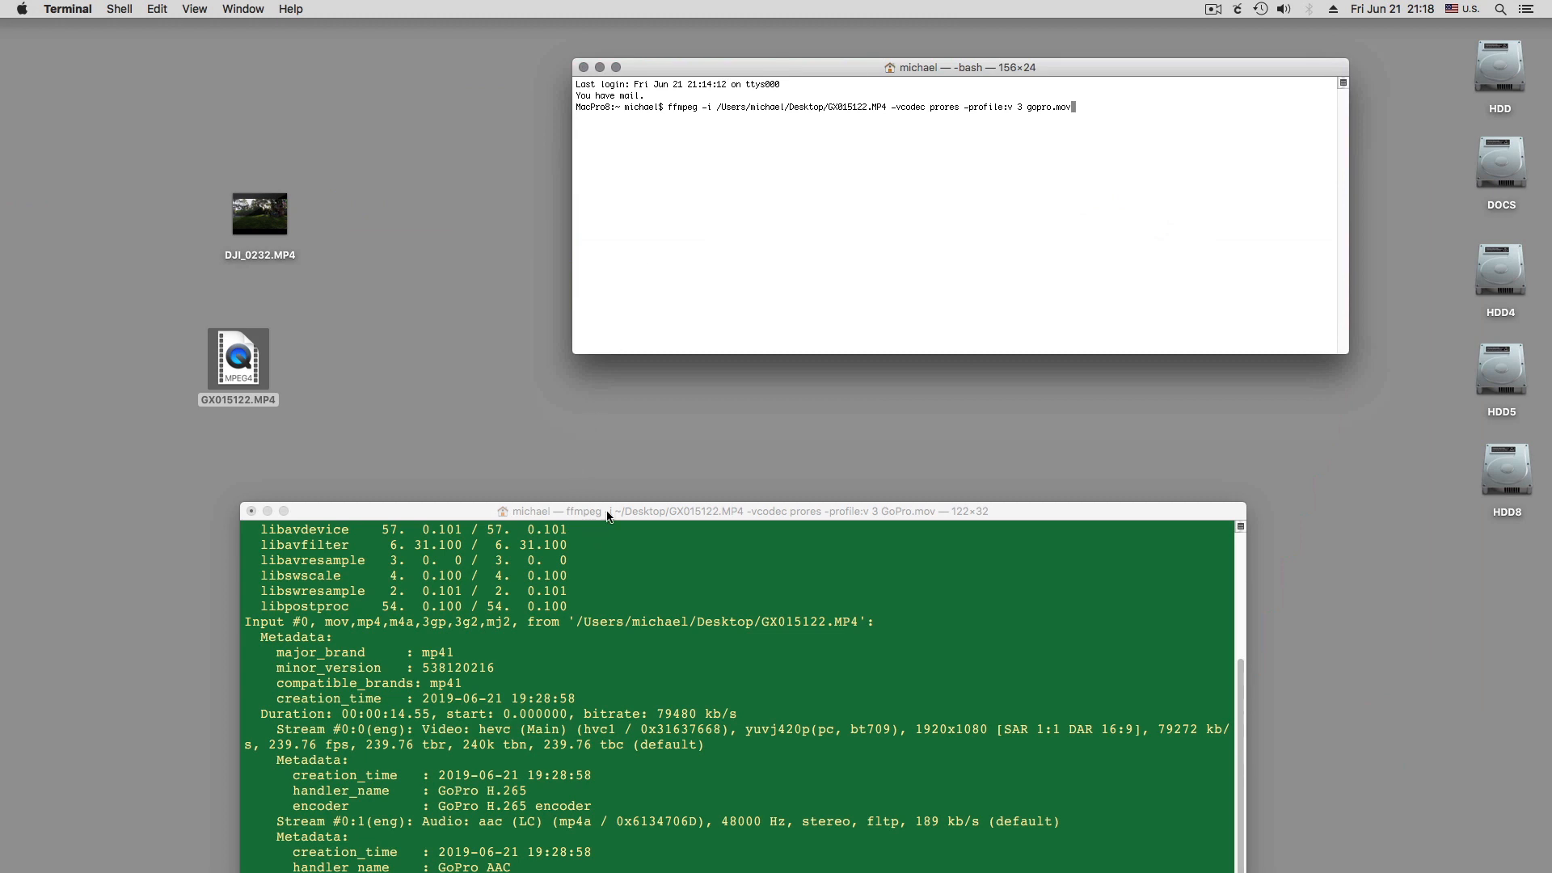
pyautogui.moveTo(594, 512); pyautogui.dragTo(694, 69)
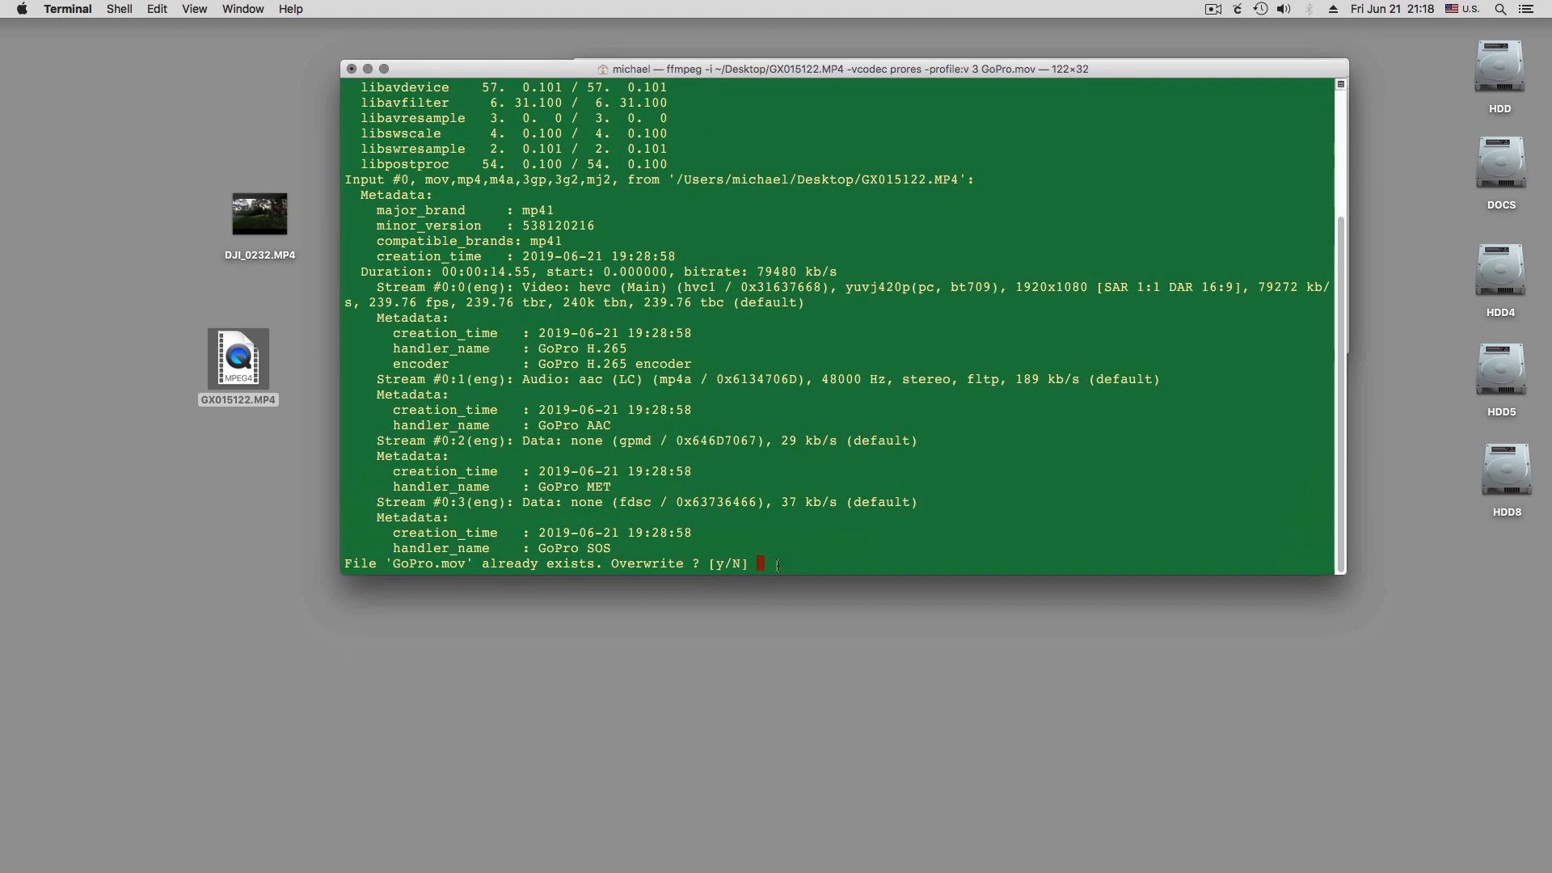
# Confirm overwriting the existing GoPro.mov so the ffmpeg conversion starts
pyautogui.write('y')
pyautogui.press('Return')
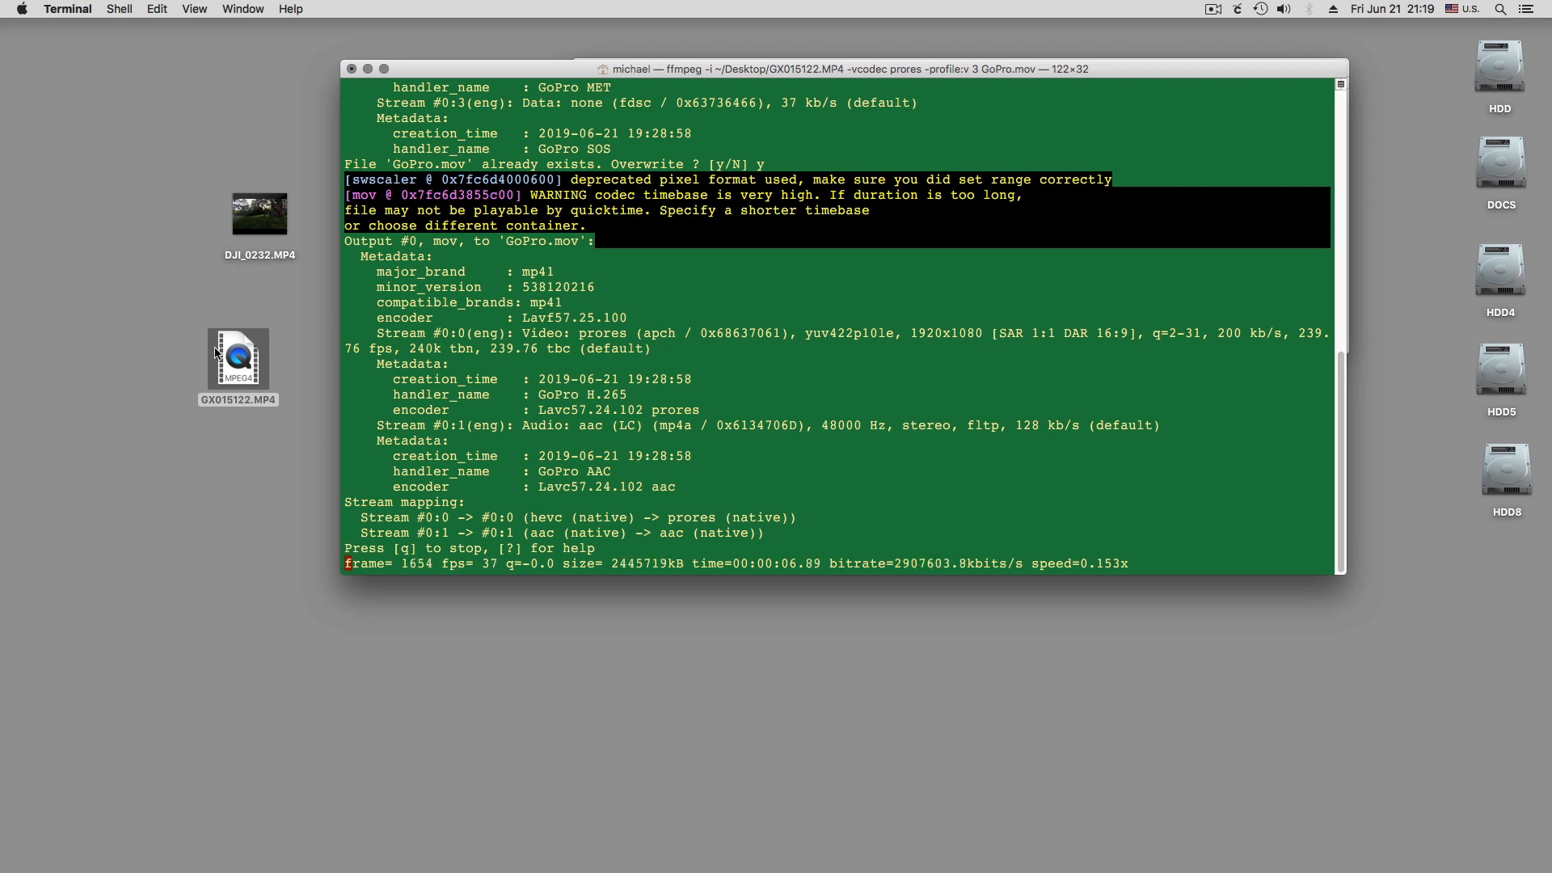
pyautogui.moveTo(553, 72); pyautogui.dragTo(386, 339)
pyautogui.click(793, 75)
pyautogui.moveTo(792, 75)
pyautogui.mouseDown()
pyautogui.moveTo(837, 145)
pyautogui.moveTo(778, 101)
pyautogui.mouseUp()
pyautogui.click(570, 96)
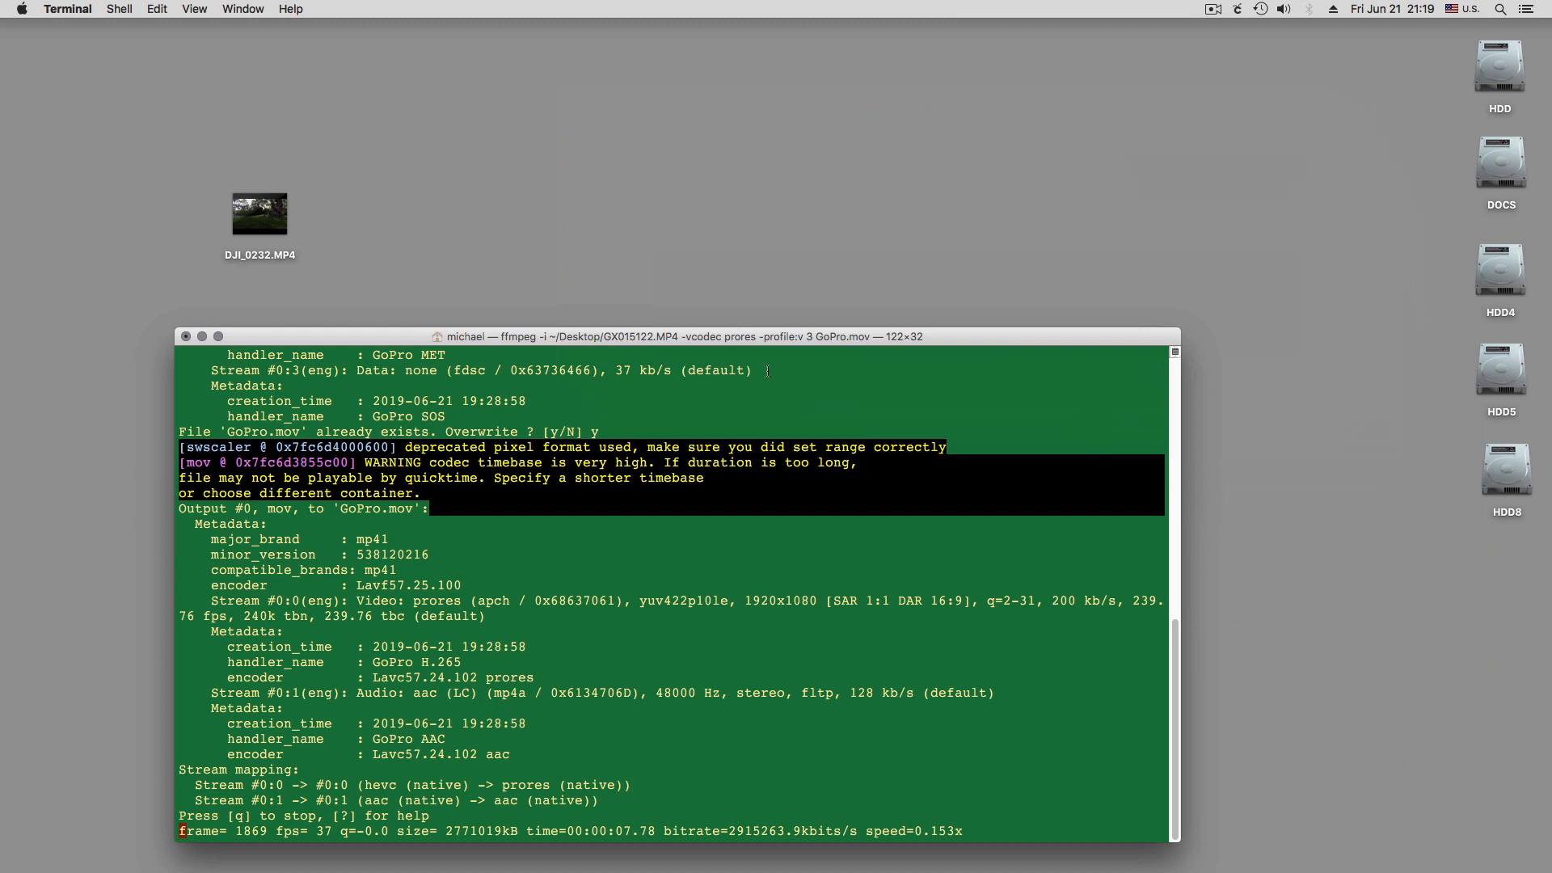
pyautogui.moveTo(790, 349); pyautogui.dragTo(982, 71)
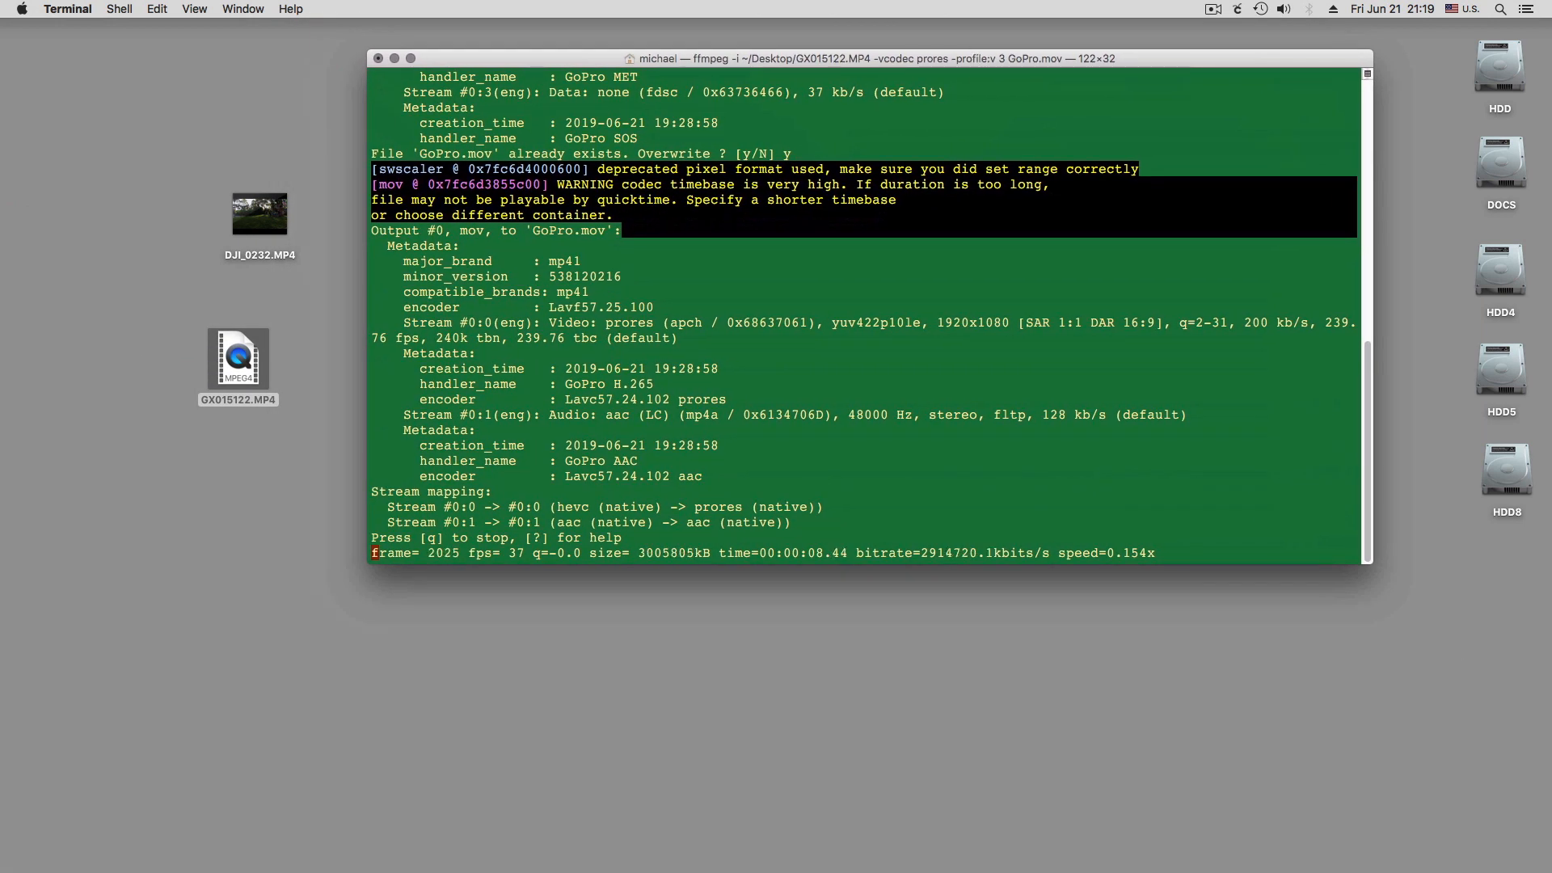
# Try to empty the Trash, and dismiss the alert about gopro.mov being in use
pyautogui.rightClick(1503, 867)
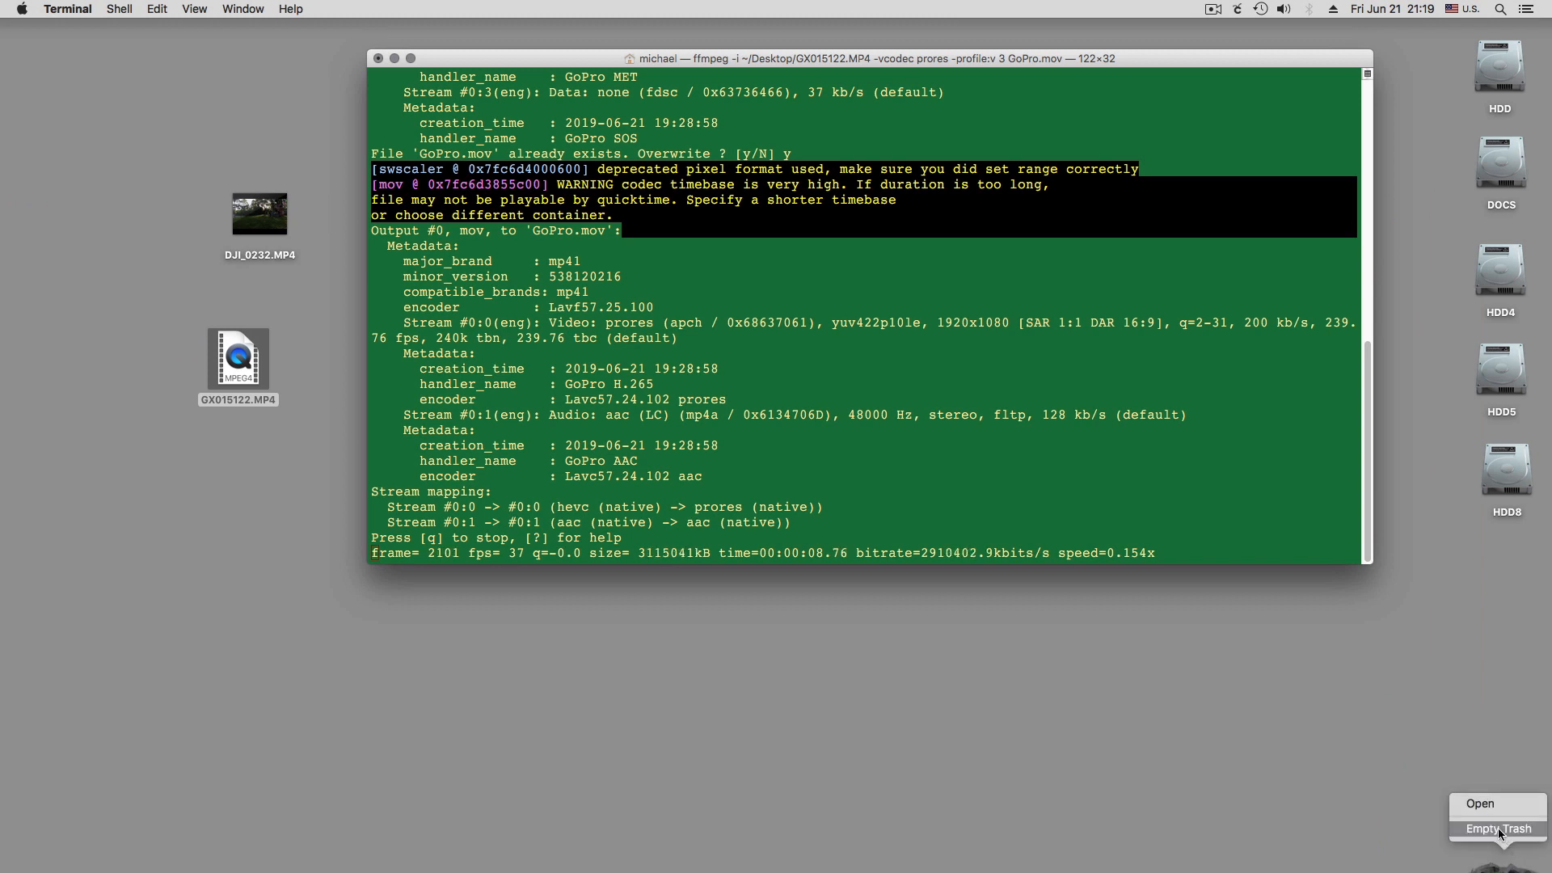
pyautogui.click(1497, 827)
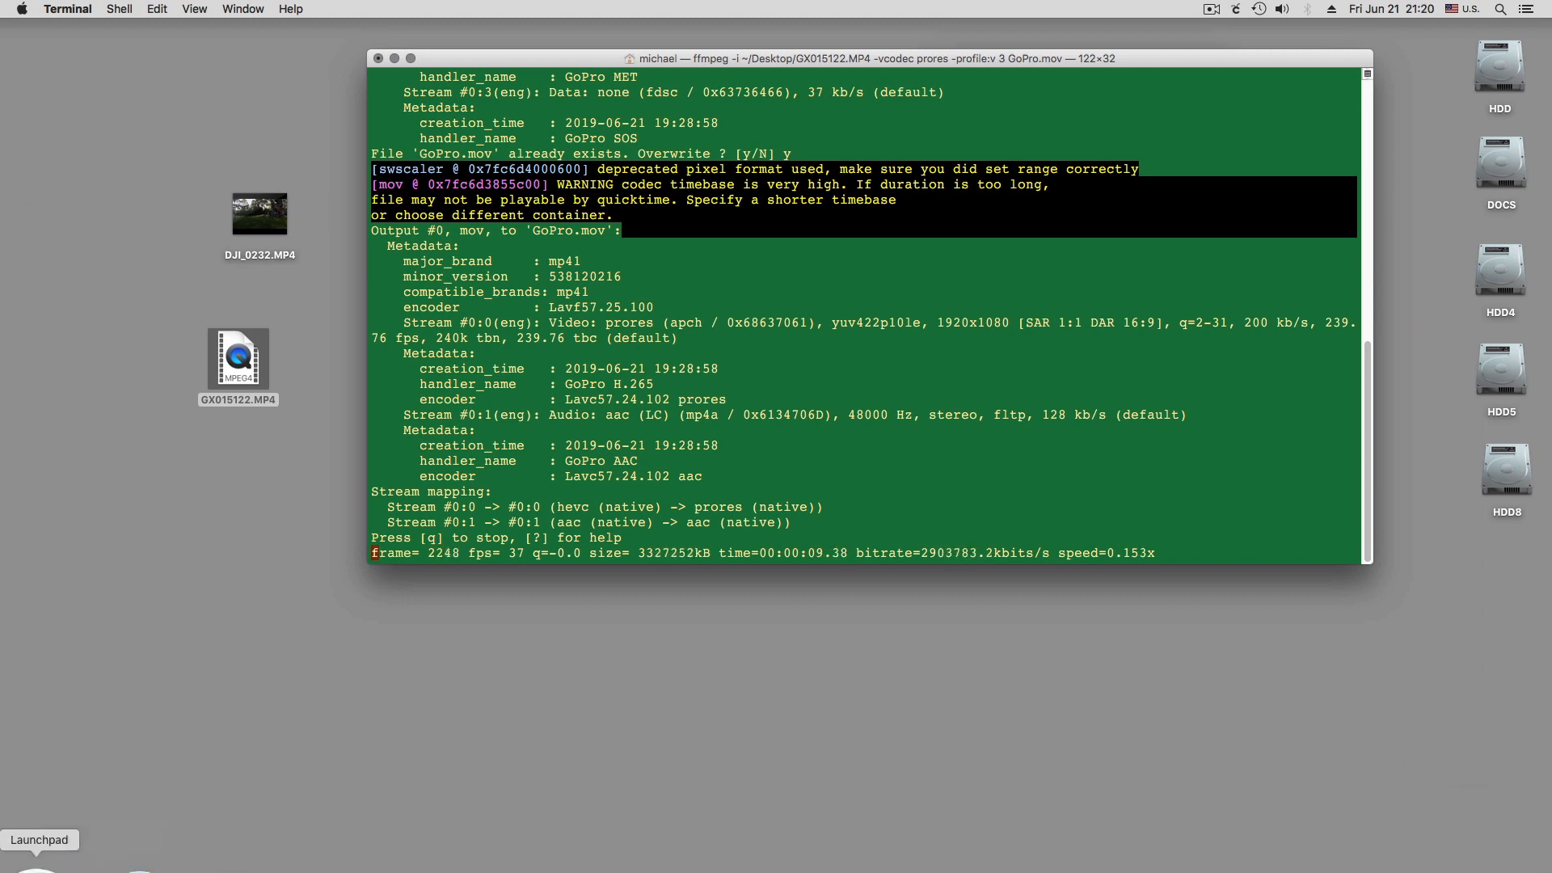
pyautogui.click(36, 837)
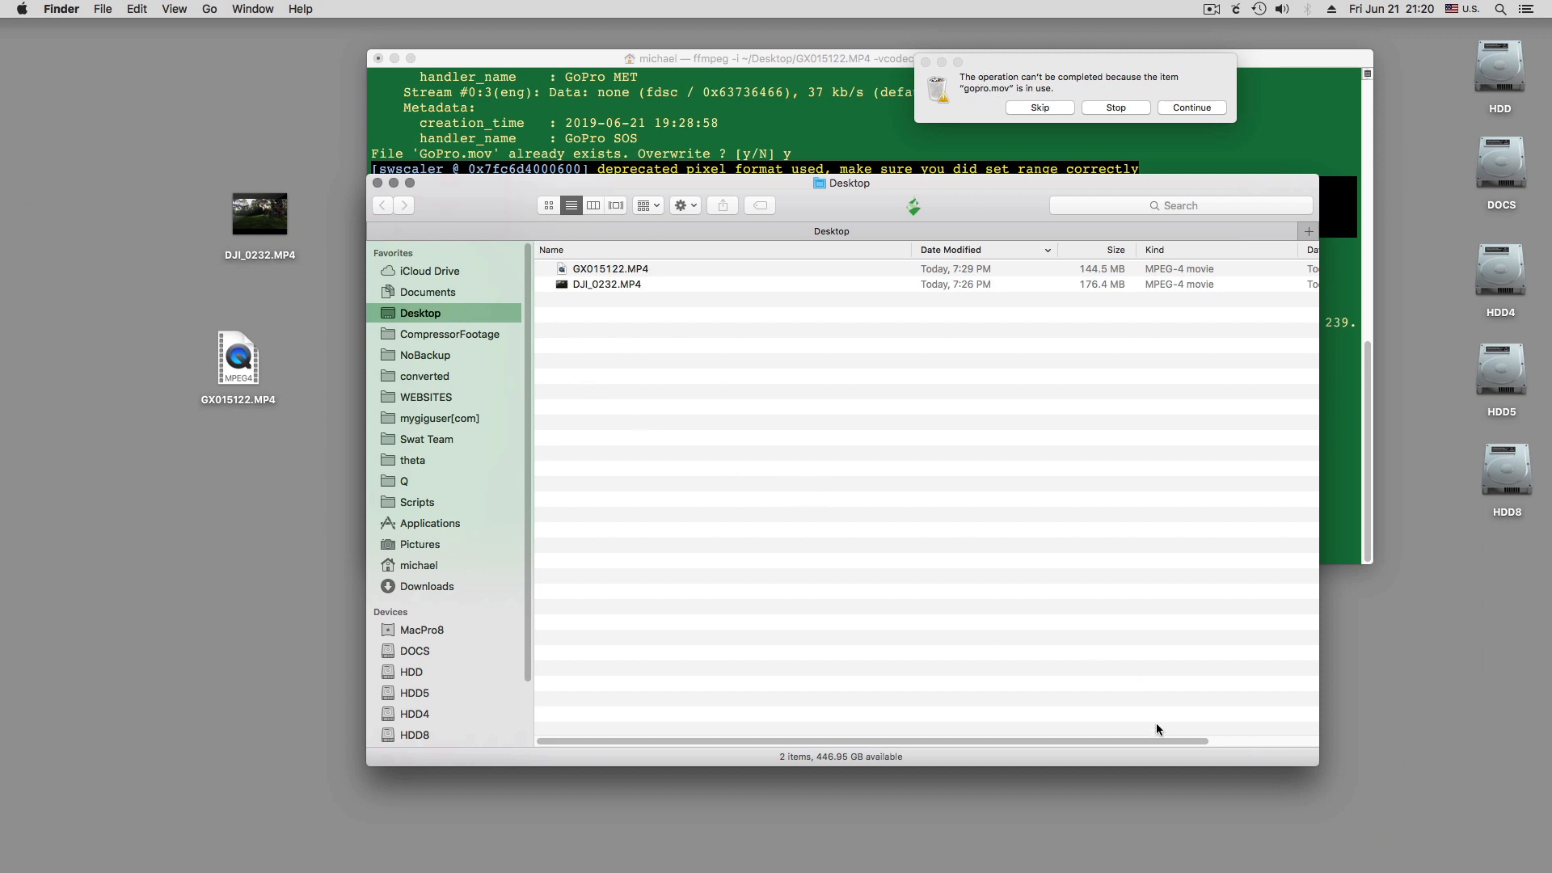
pyautogui.moveTo(1168, 739); pyautogui.dragTo(1132, 737)
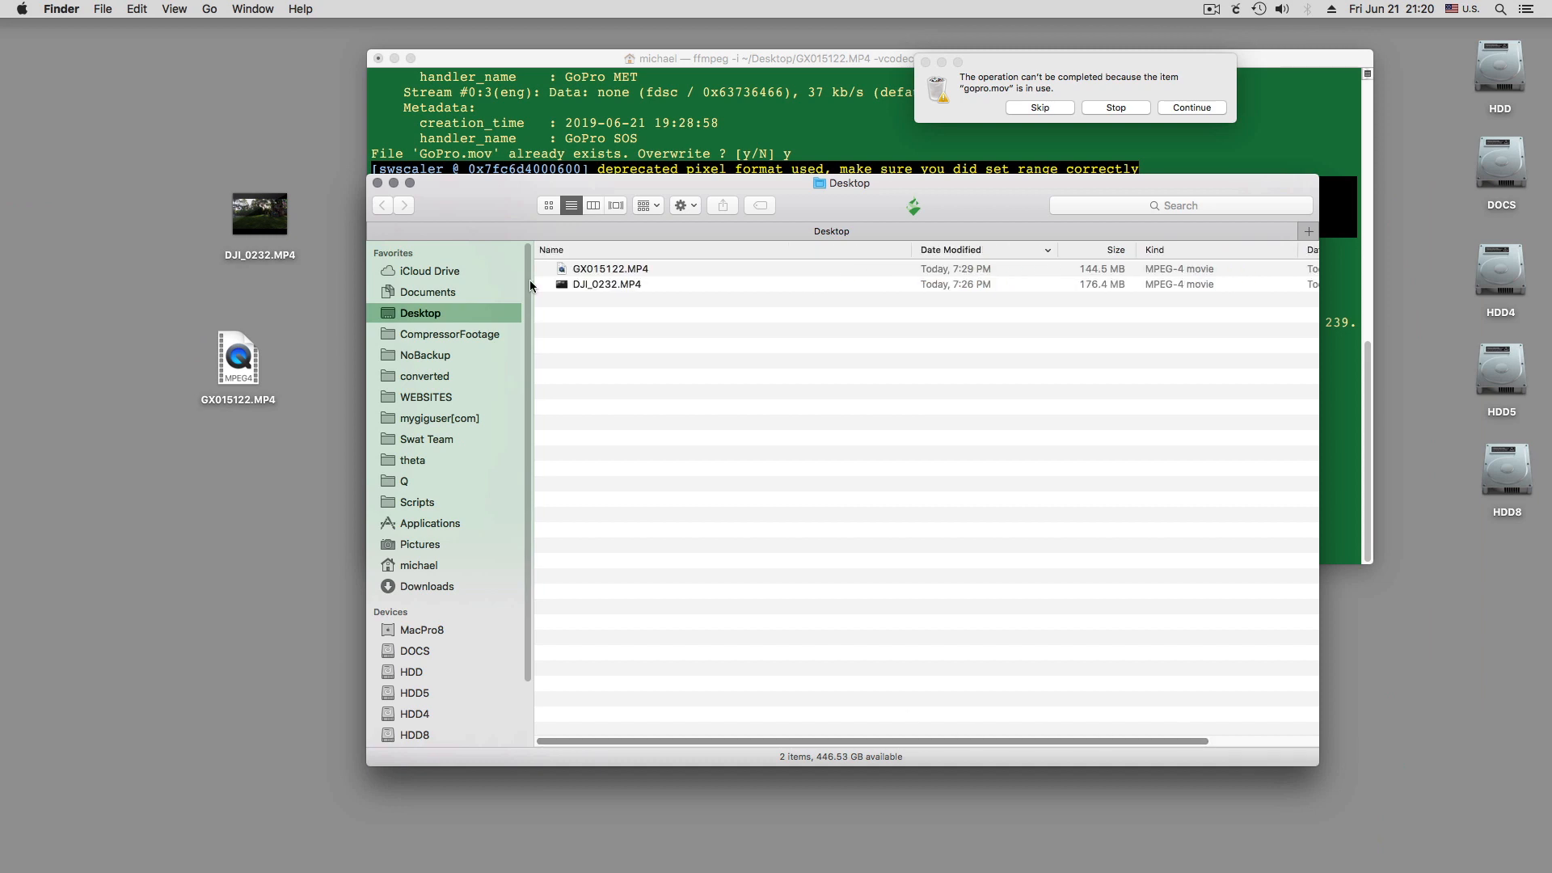
pyautogui.click(377, 183)
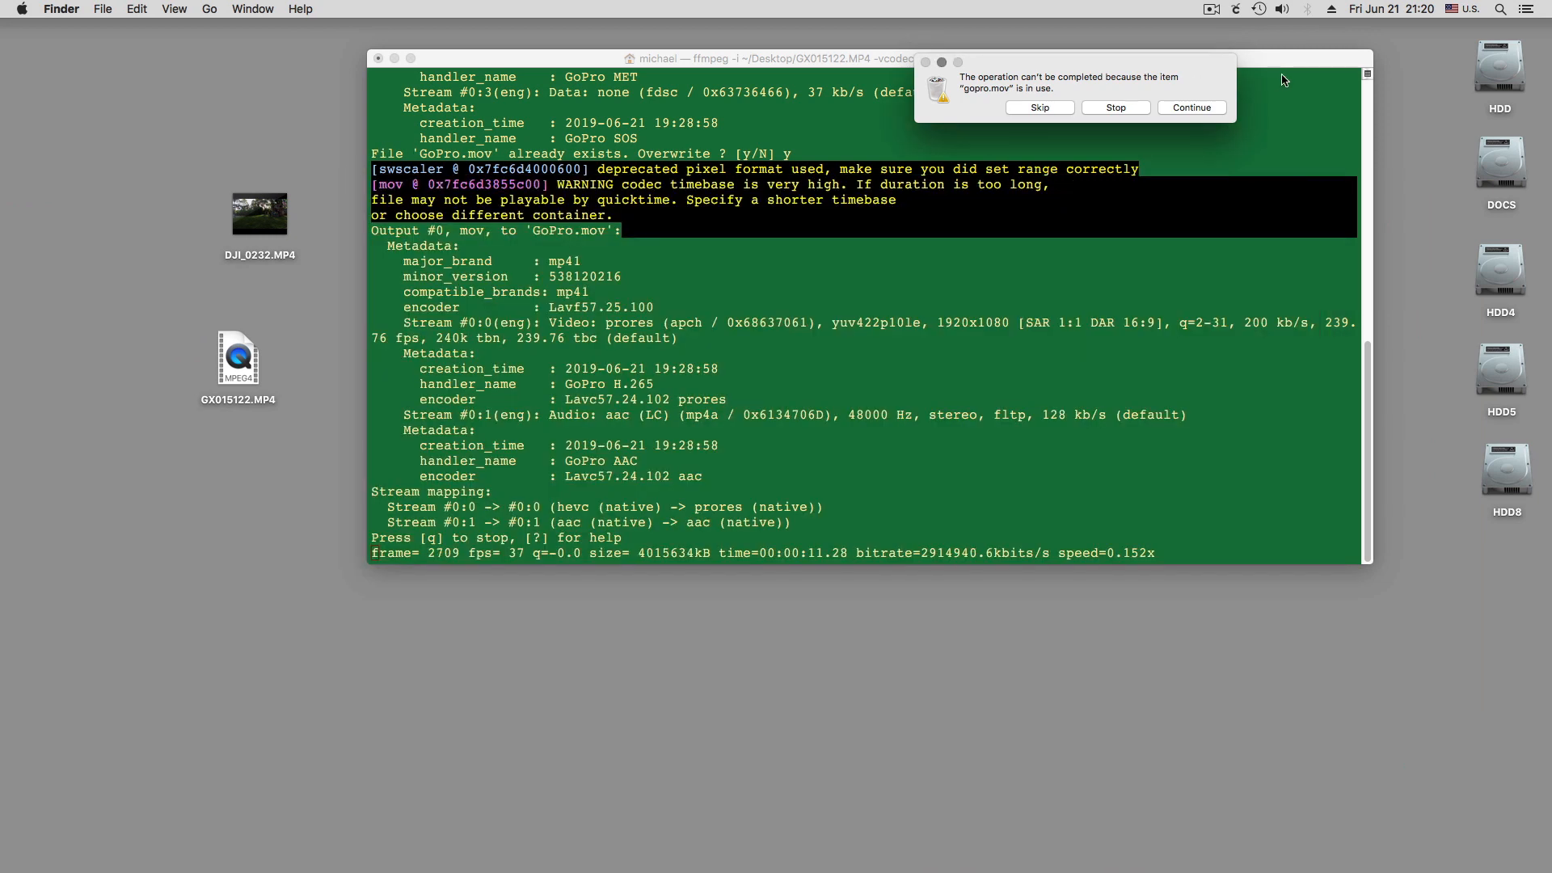
pyautogui.click(1192, 107)
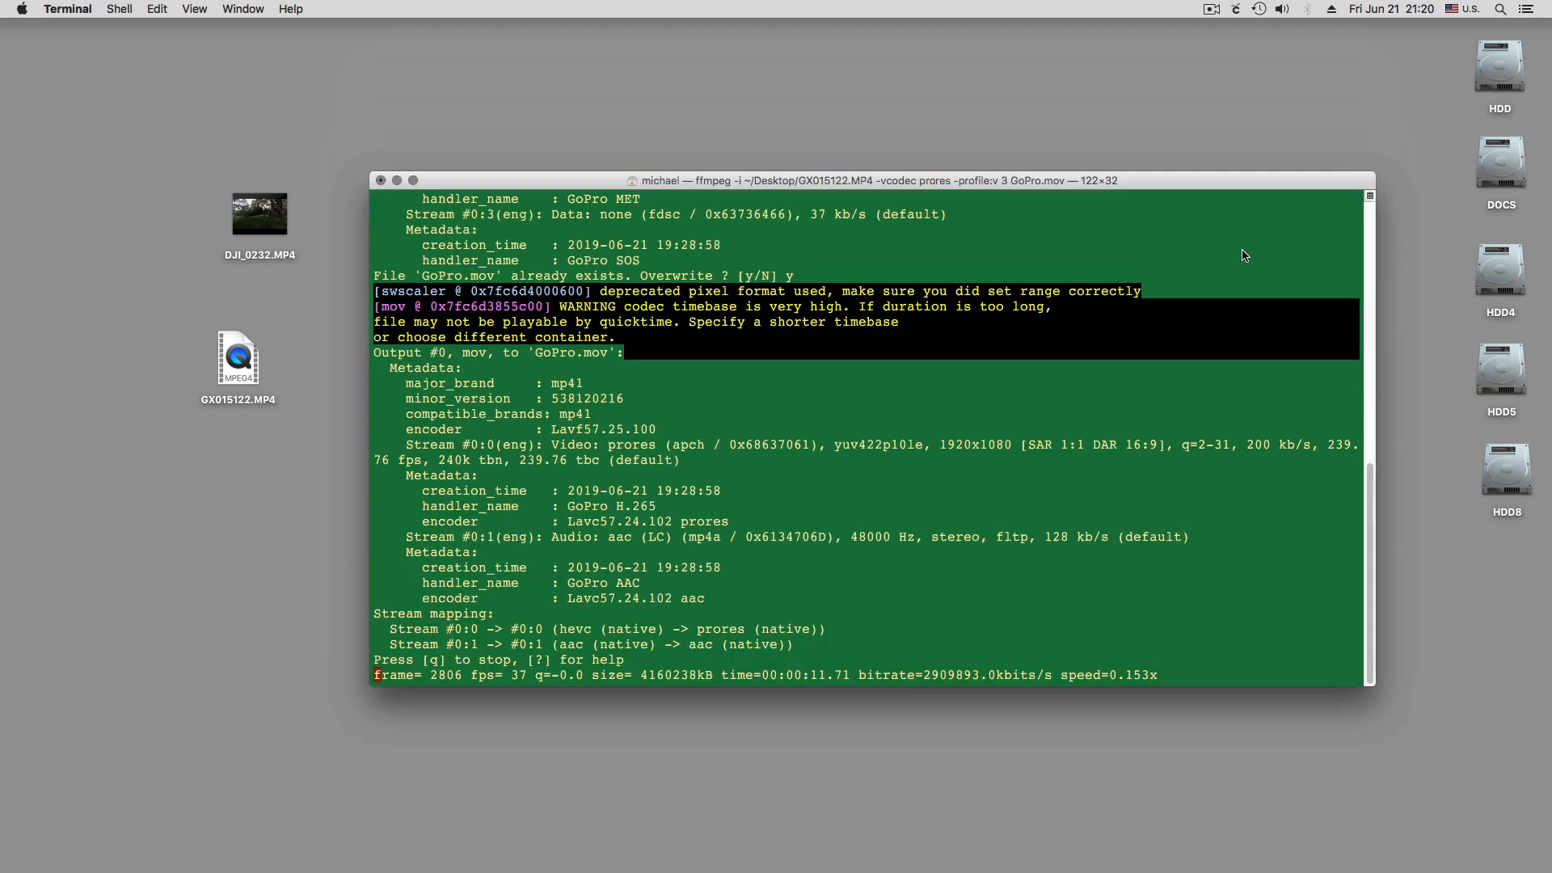
pyautogui.moveTo(1254, 61); pyautogui.dragTo(1192, 71)
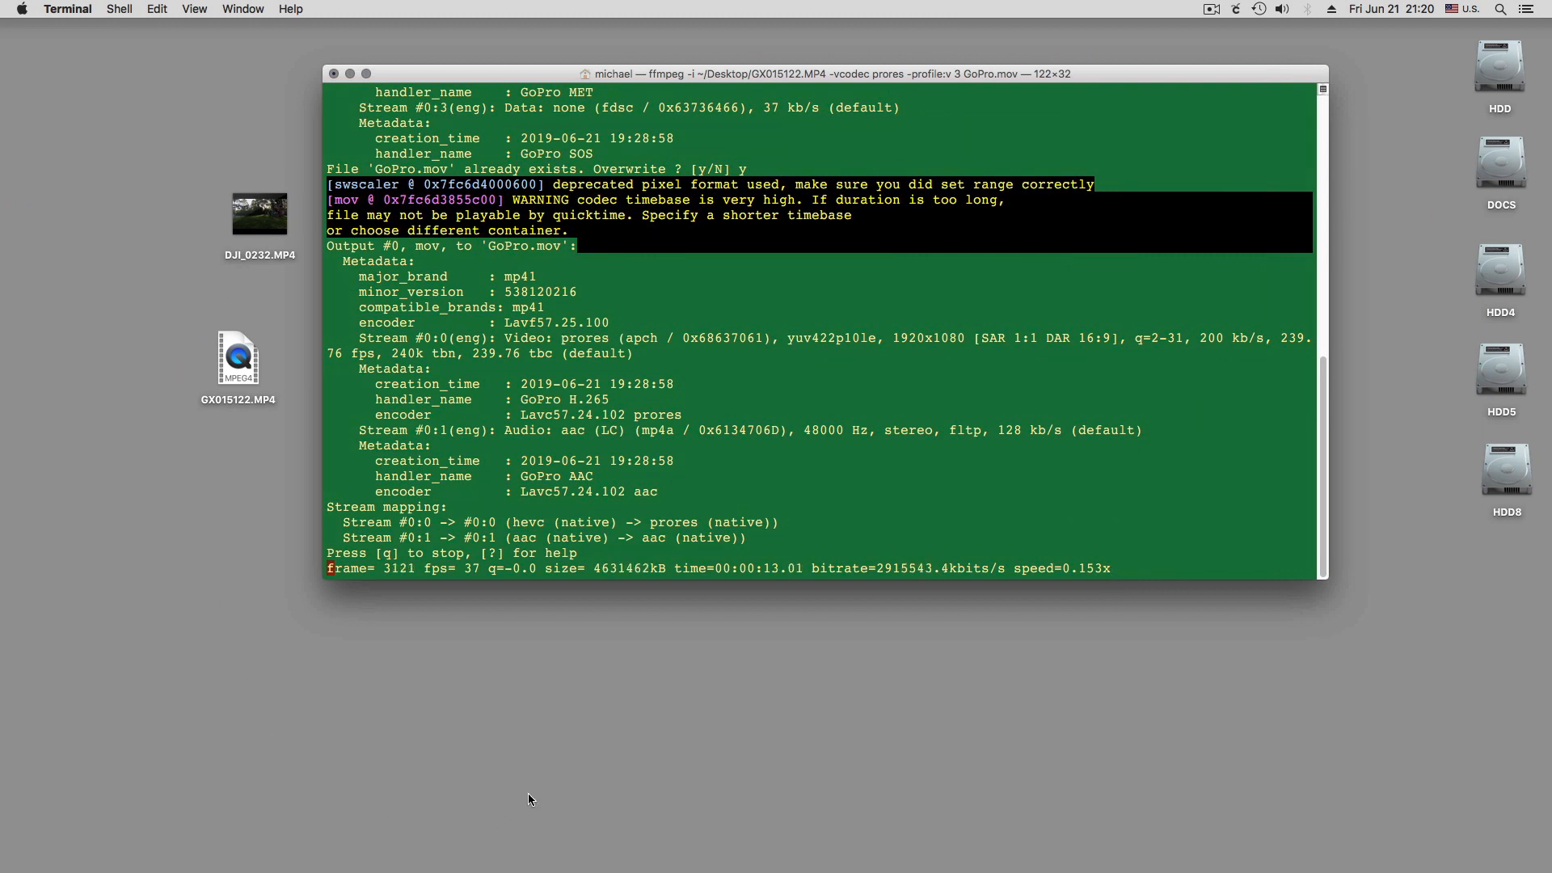
# Switch to Final Cut Pro and inspect the format properties of the Slow Motion project
pyautogui.click(696, 862)
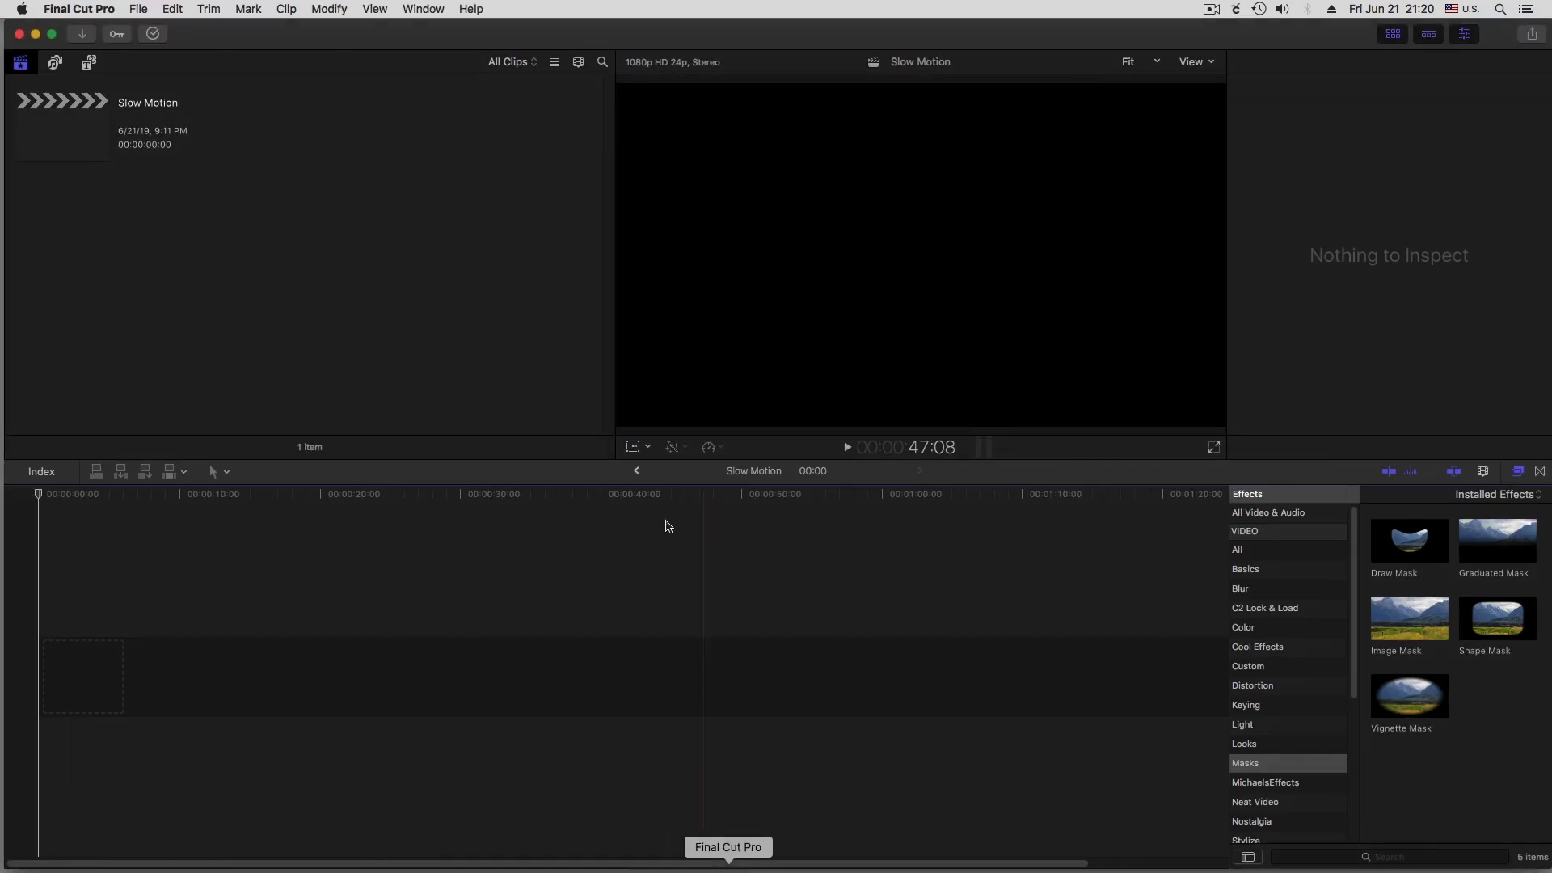
pyautogui.click(73, 140)
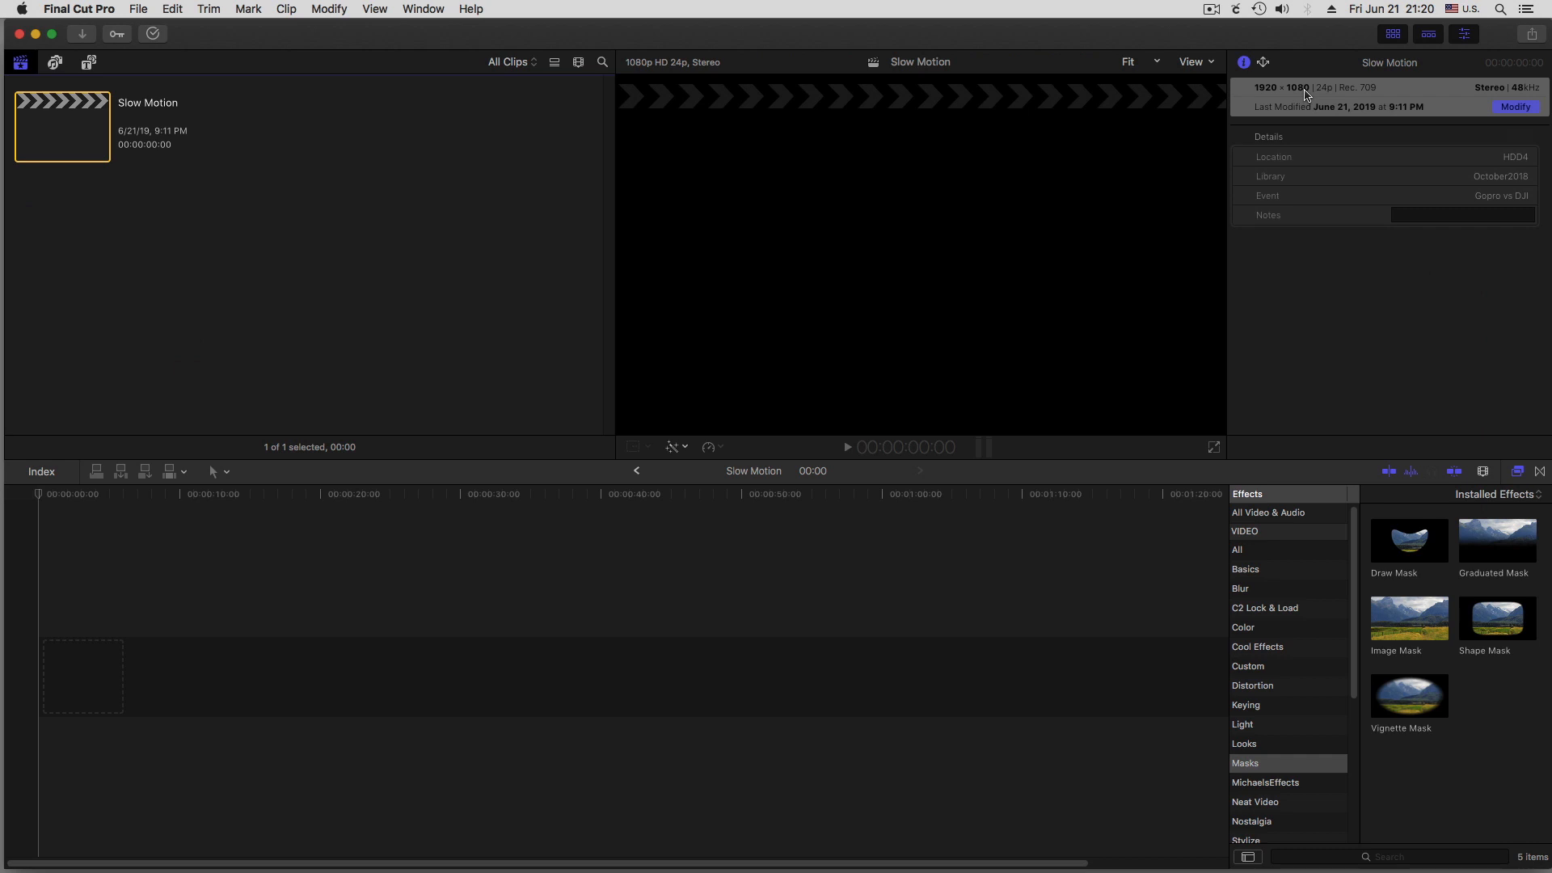
pyautogui.click(676, 526)
# Uncover the desktop files and import DJI_0232.MP4 into the Final Cut Pro browser
pyautogui.moveTo(291, 36); pyautogui.dragTo(346, 462)
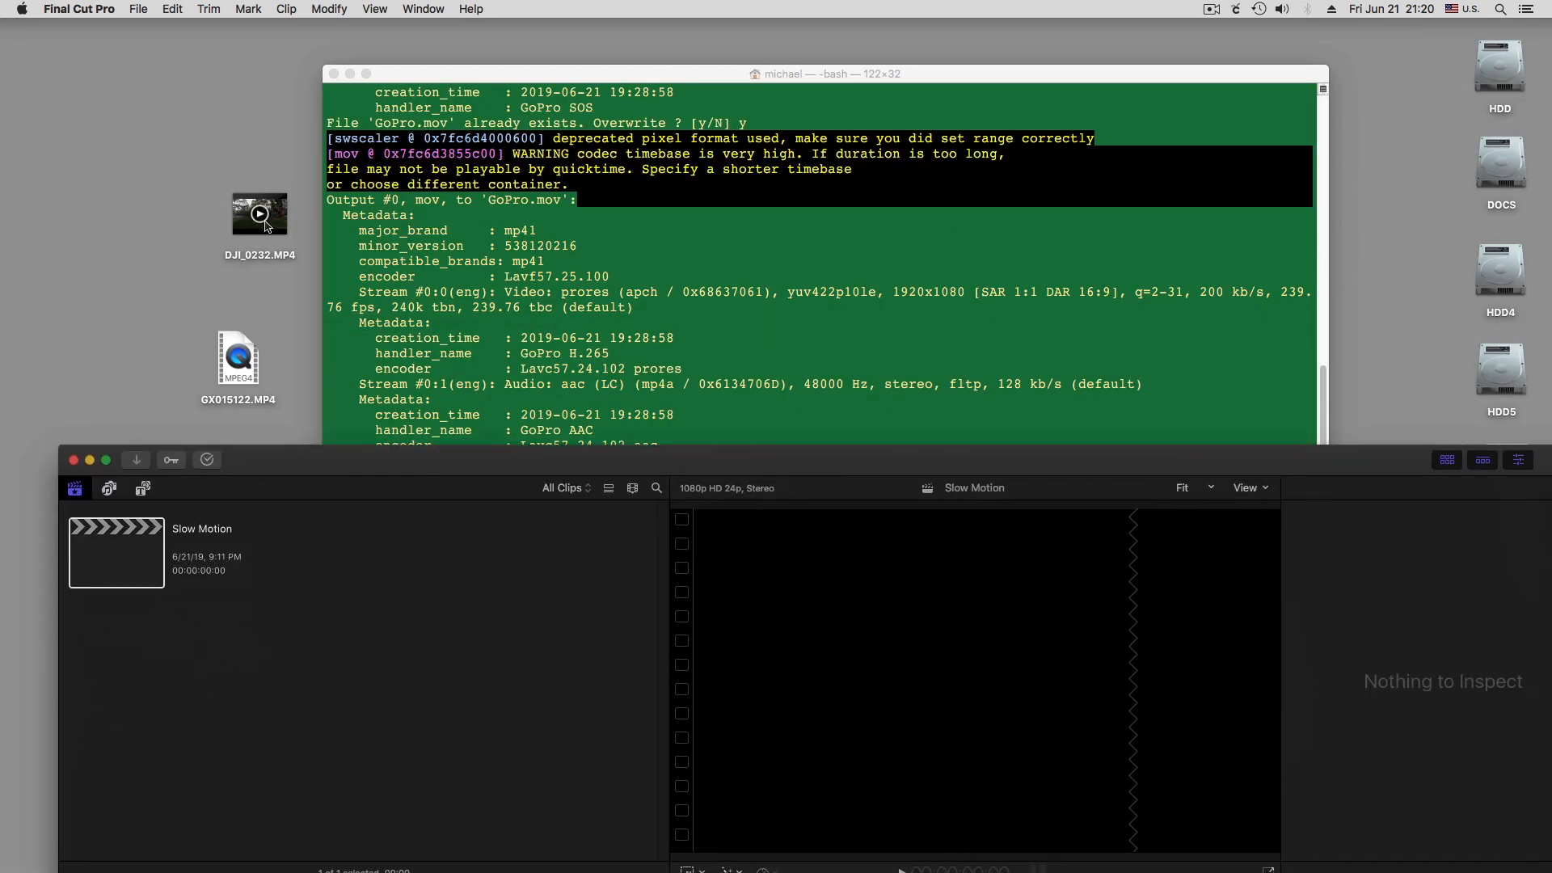
pyautogui.moveTo(272, 236); pyautogui.dragTo(337, 676)
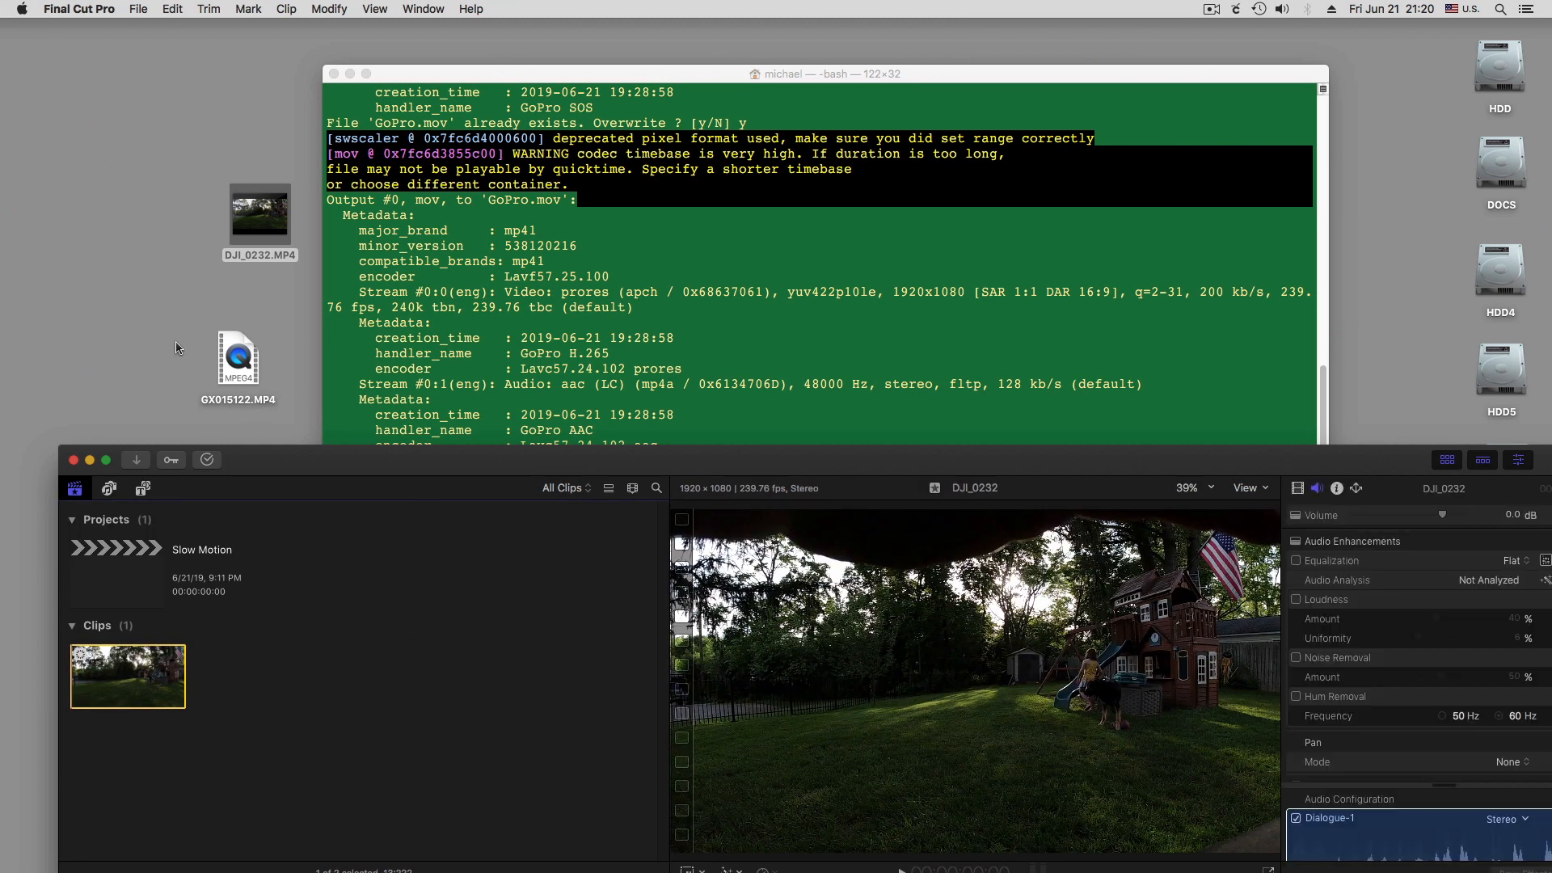
# Switch to Terminal to check the end of the ffmpeg output, and minimize the Final Cut Pro window
pyautogui.click(487, 79)
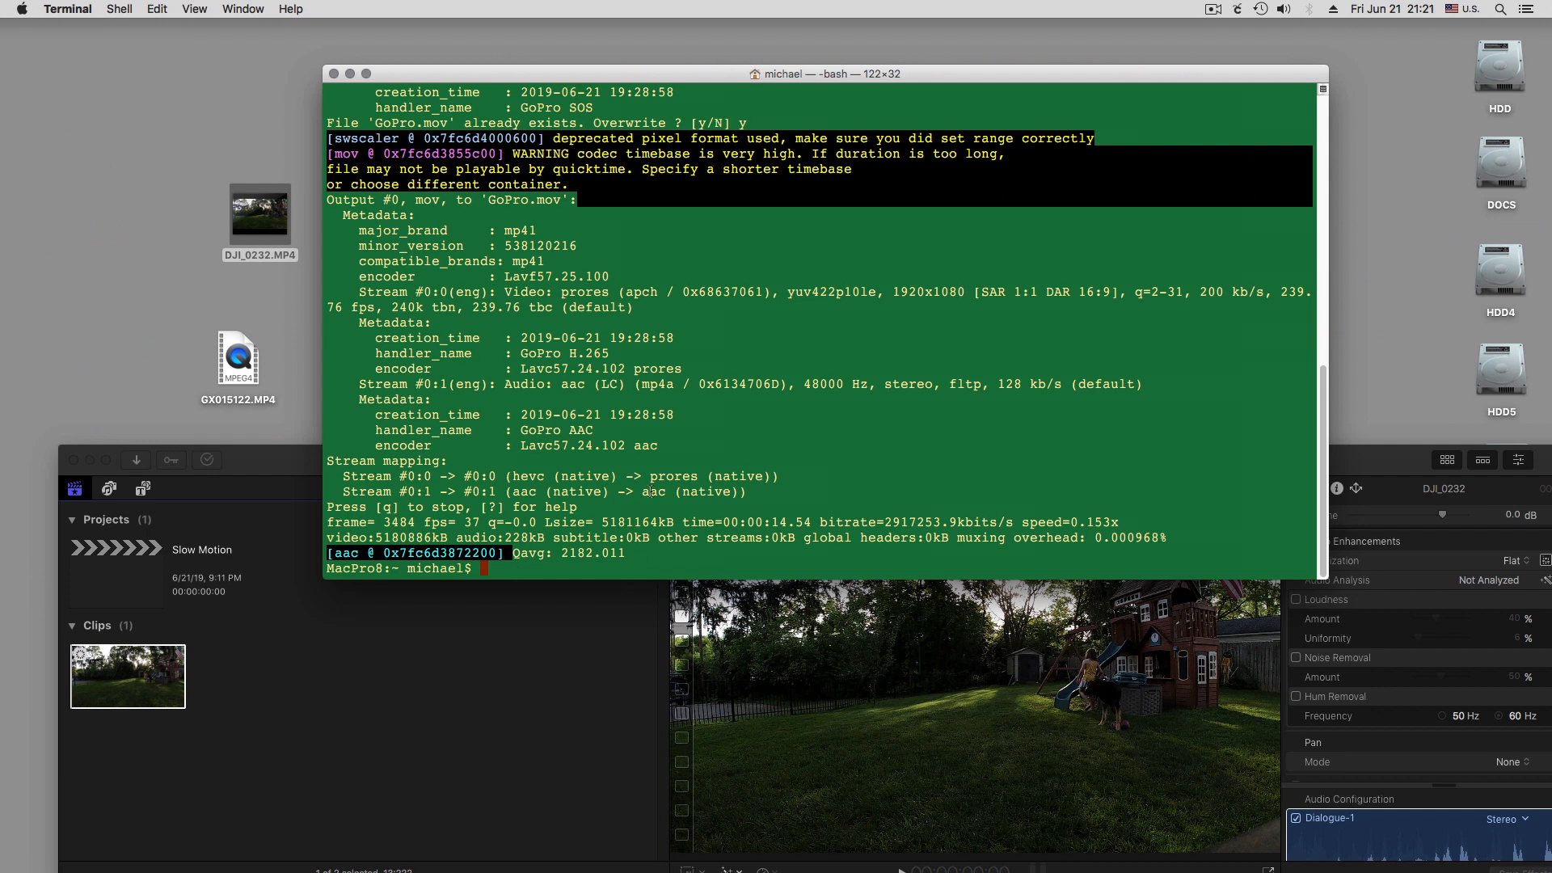
pyautogui.moveTo(412, 74); pyautogui.dragTo(437, 105)
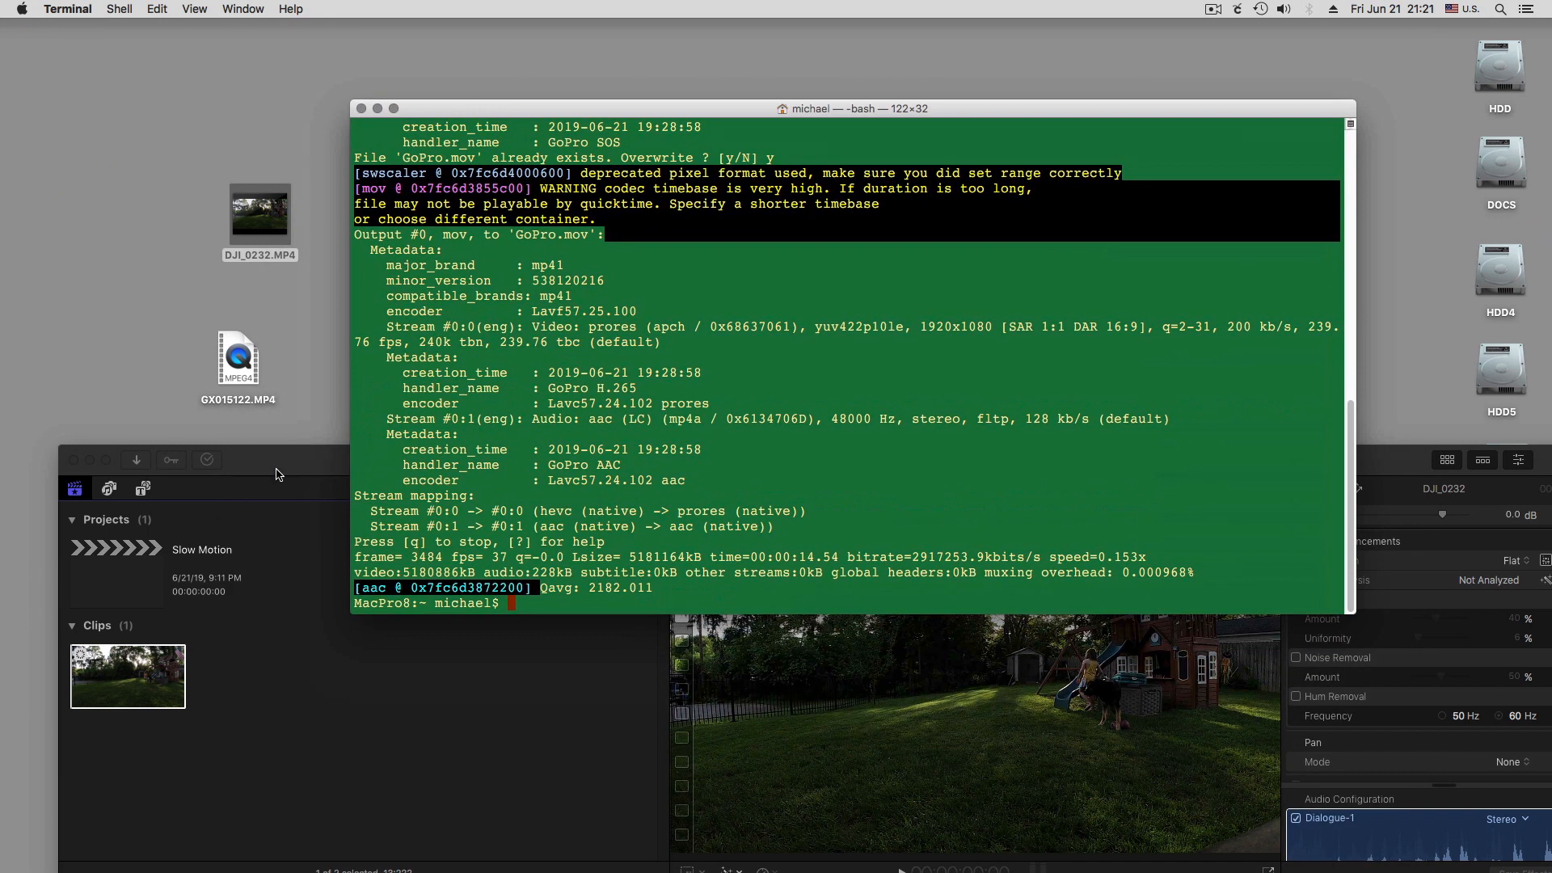
pyautogui.moveTo(276, 470); pyautogui.dragTo(226, 36)
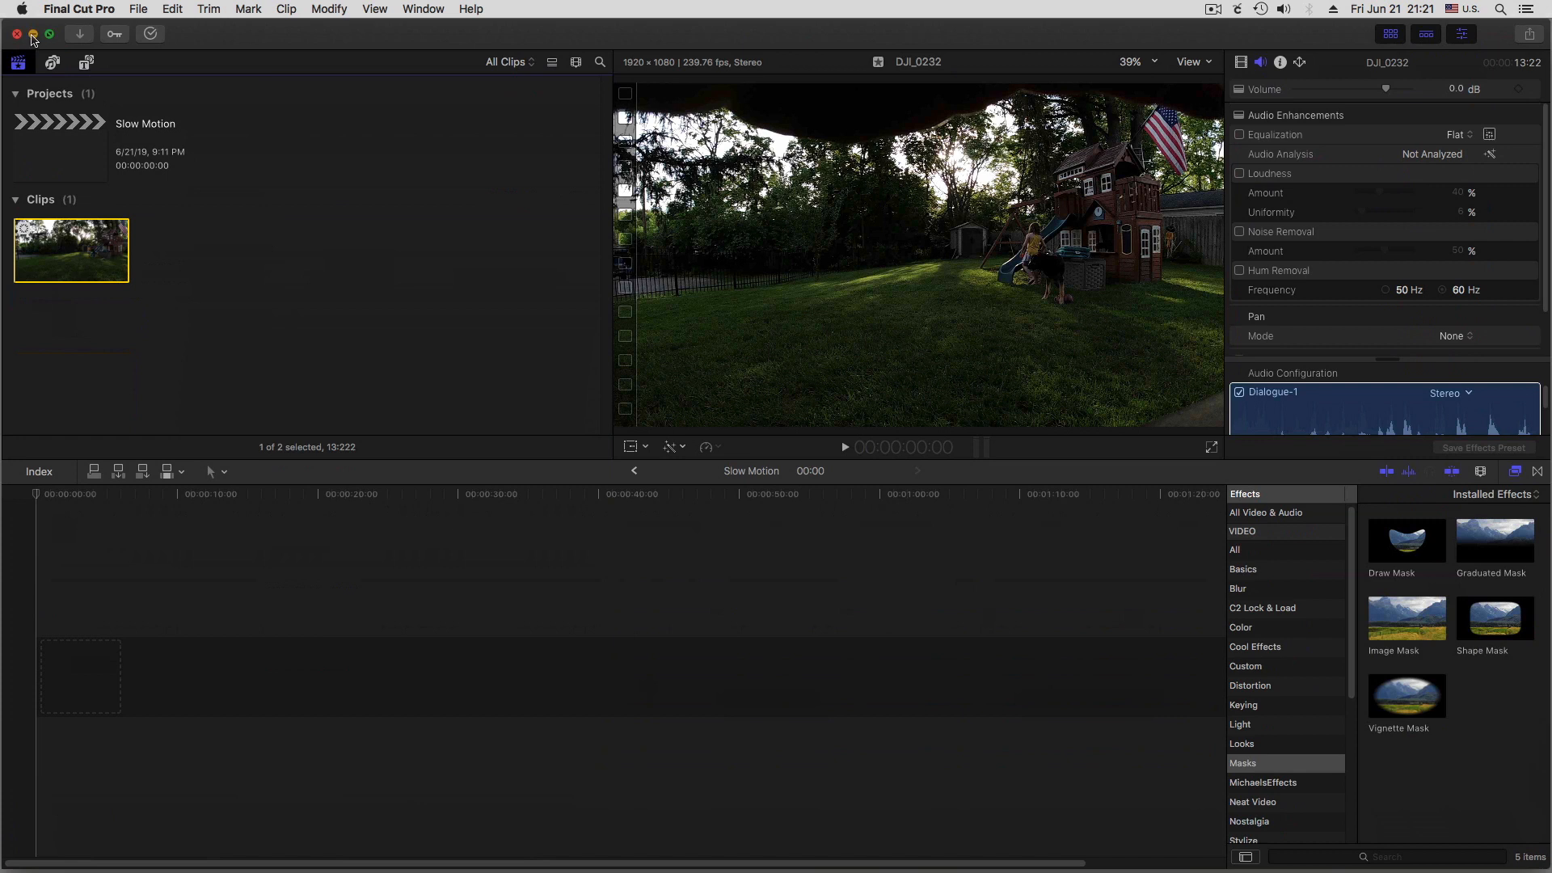
pyautogui.click(33, 34)
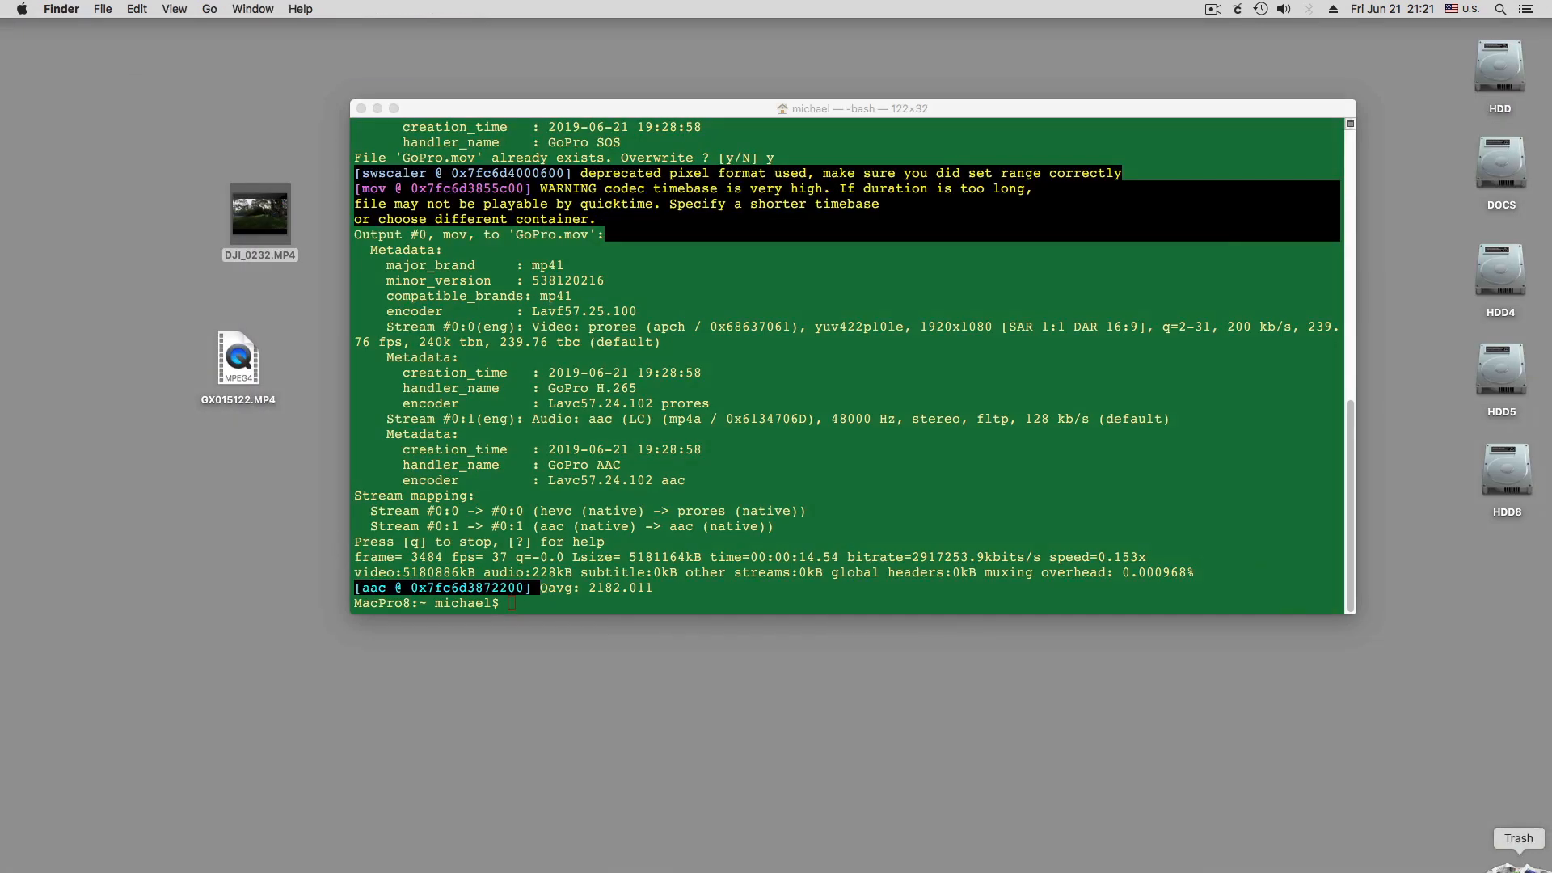
# Retrieve gopro.mov from the Trash to the desktop and arrange it beside GX015122.MP4
pyautogui.click(1518, 868)
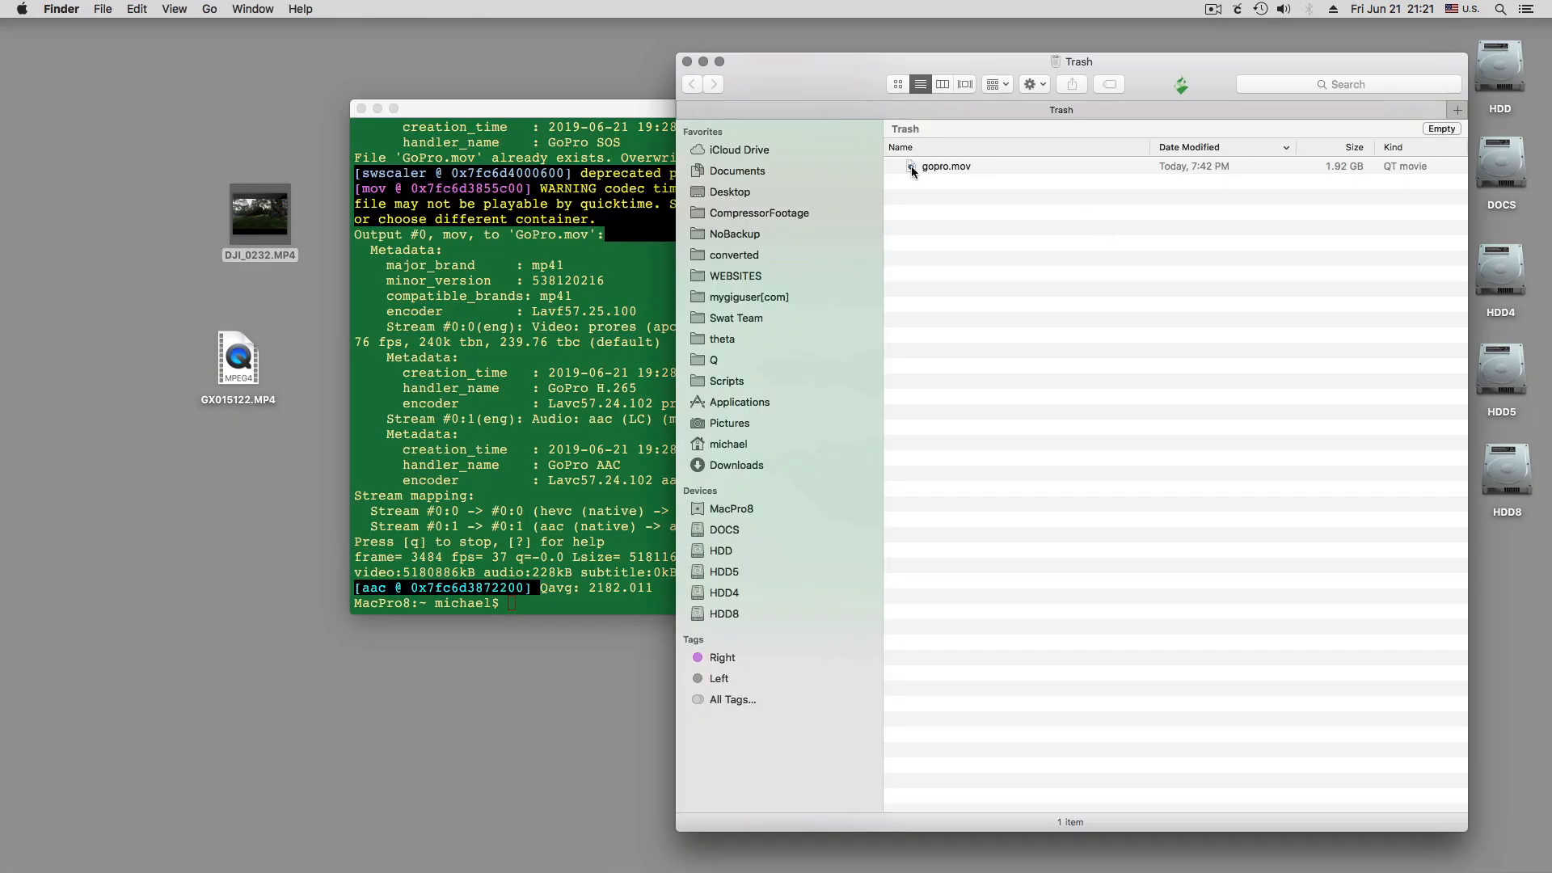
pyautogui.moveTo(911, 165); pyautogui.dragTo(344, 436)
pyautogui.click(687, 61)
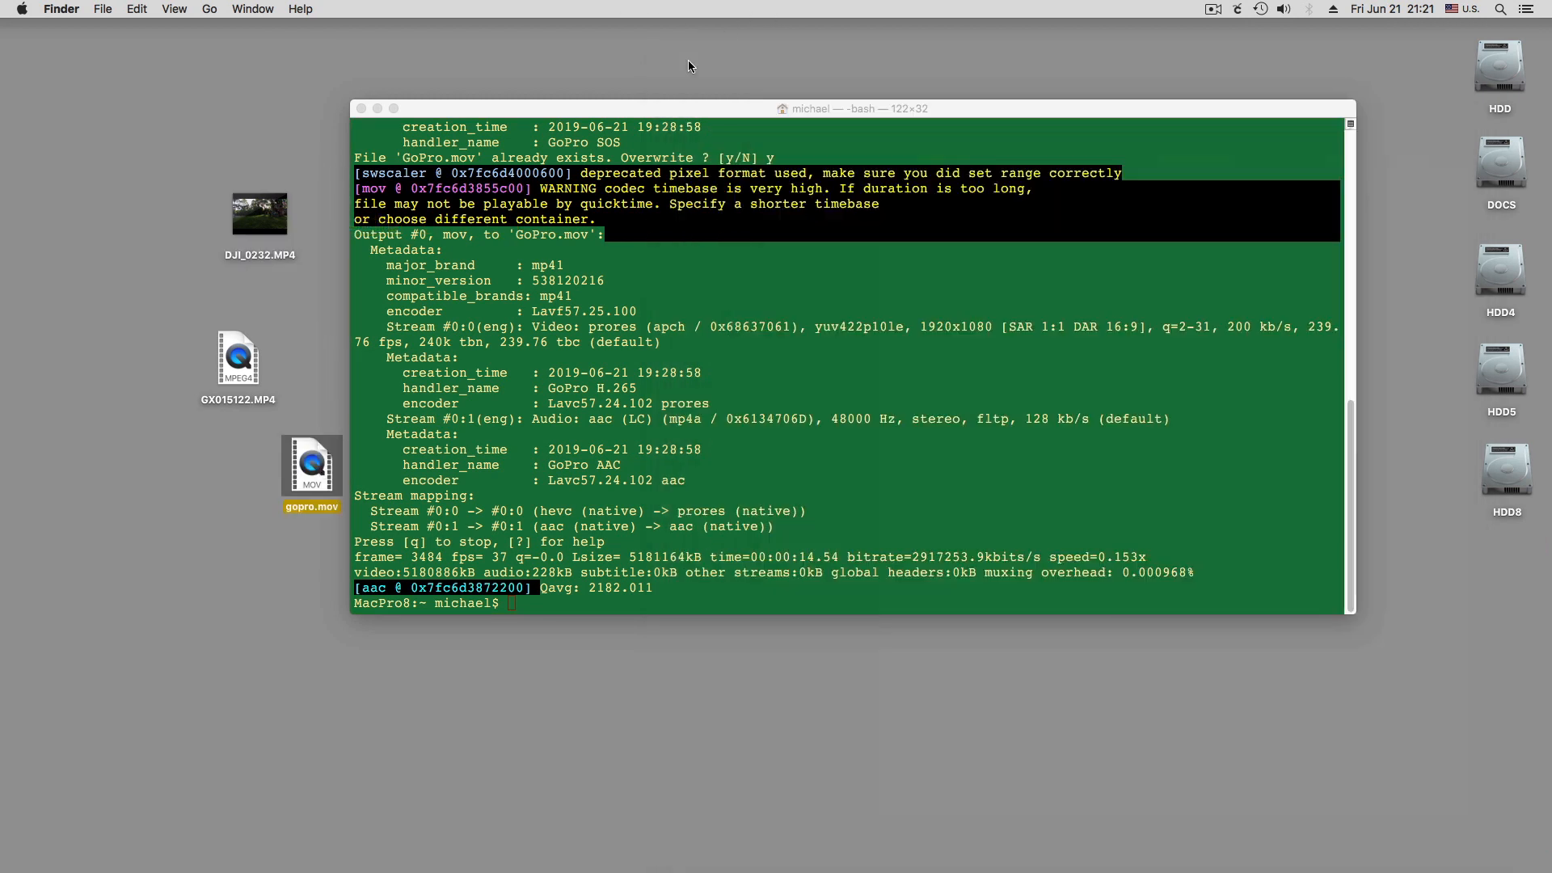
pyautogui.moveTo(311, 471); pyautogui.dragTo(153, 372)
pyautogui.moveTo(297, 375); pyautogui.dragTo(230, 370)
# Close the Terminal window used for the conversion
pyautogui.click(586, 115)
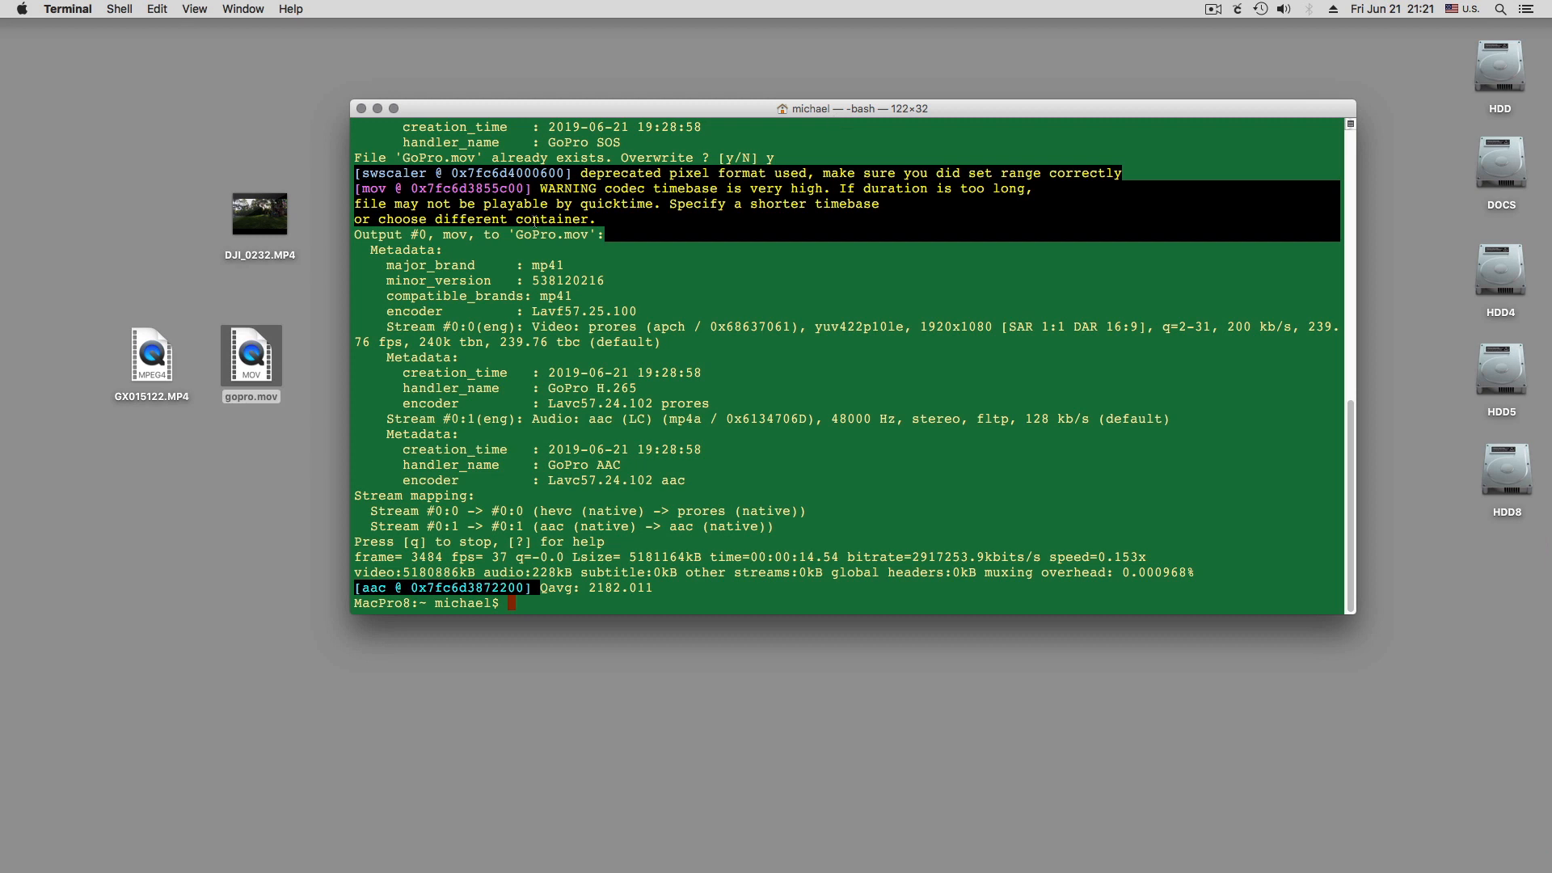
pyautogui.click(363, 110)
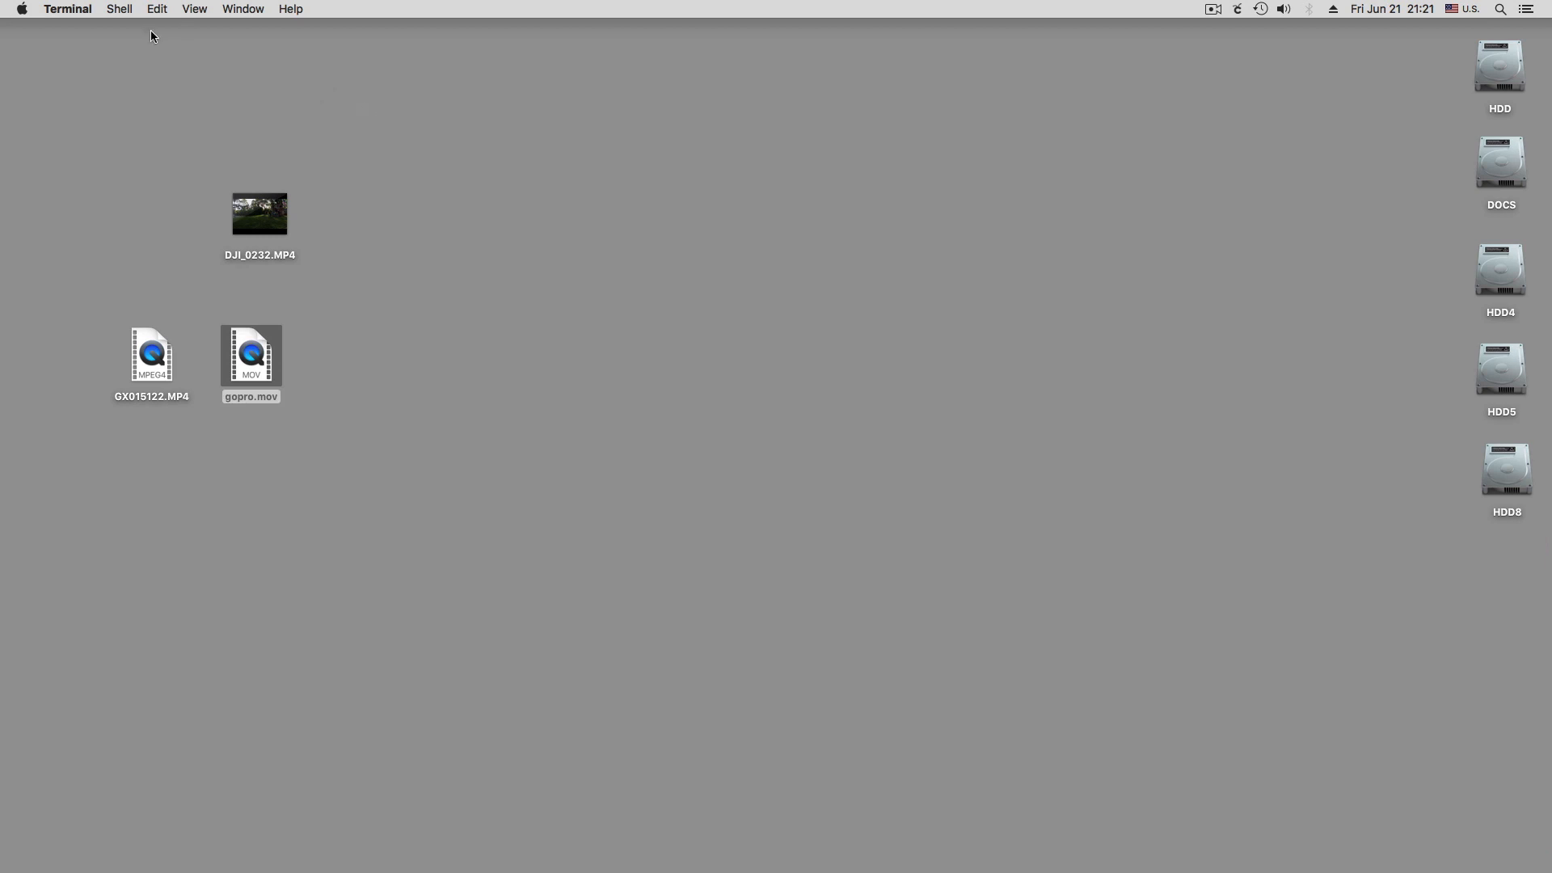
pyautogui.click(73, 10)
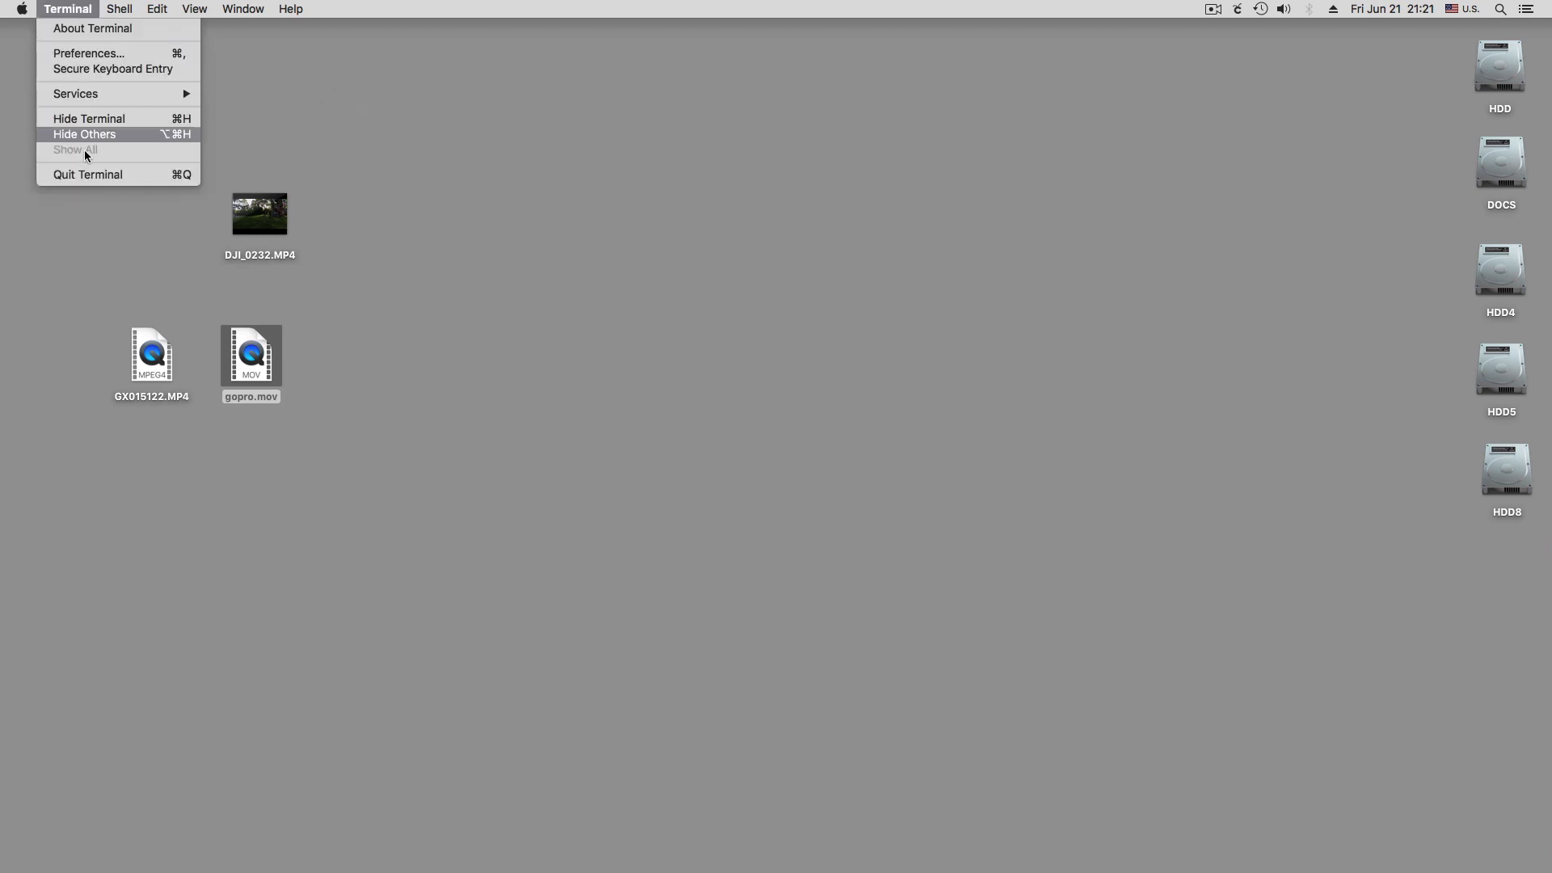
pyautogui.click(83, 10)
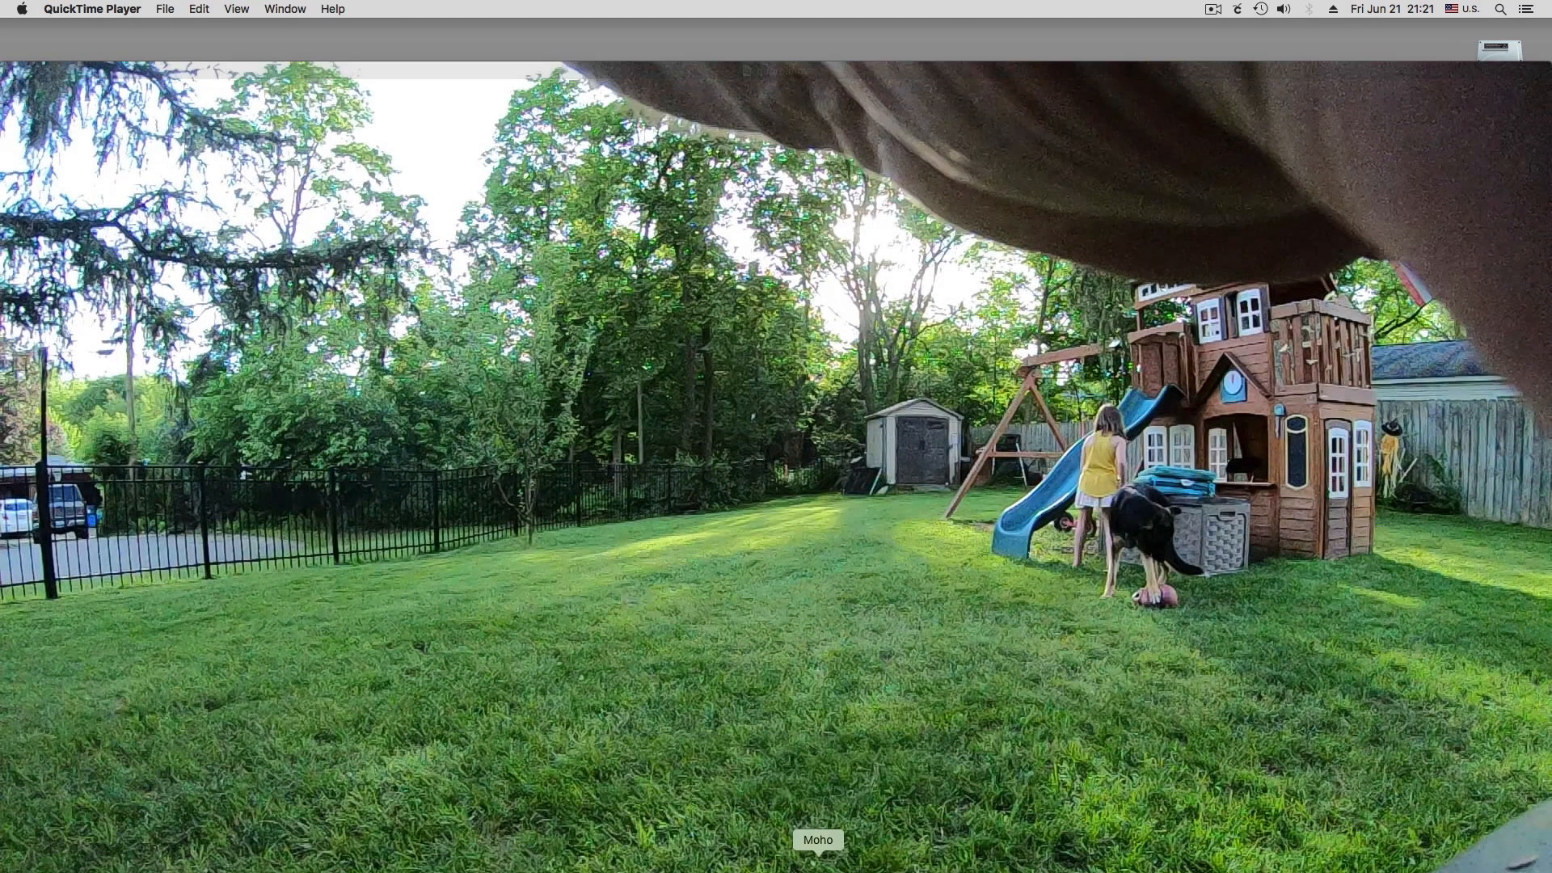
# Play gopro.mov in QuickTime Player at a reduced window size, clear of the desktop files, and pause it
pyautogui.moveTo(768, 725)
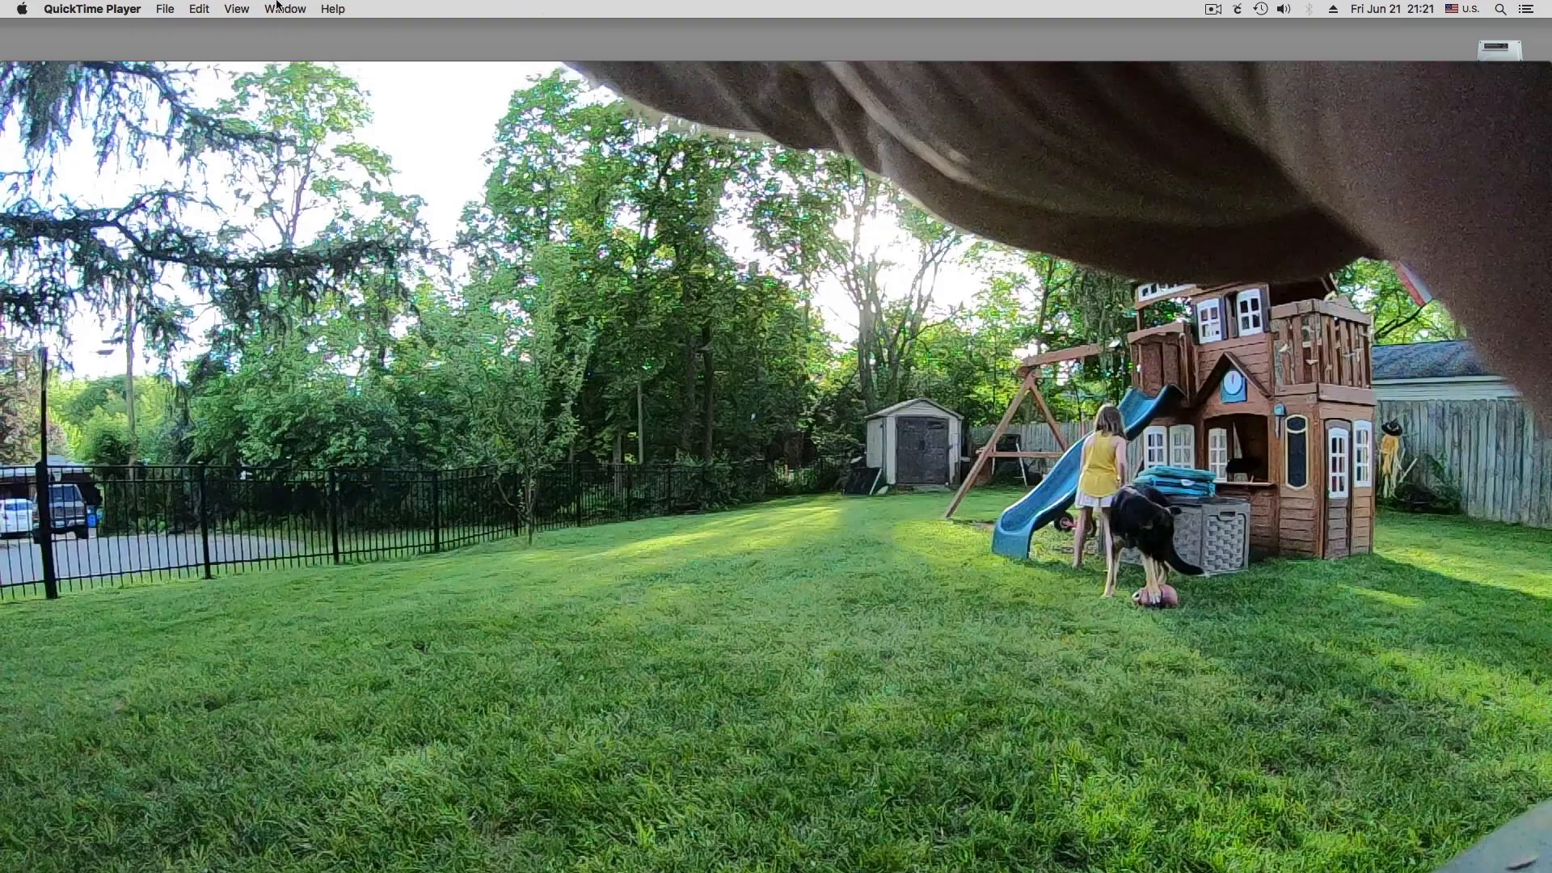
pyautogui.click(240, 9)
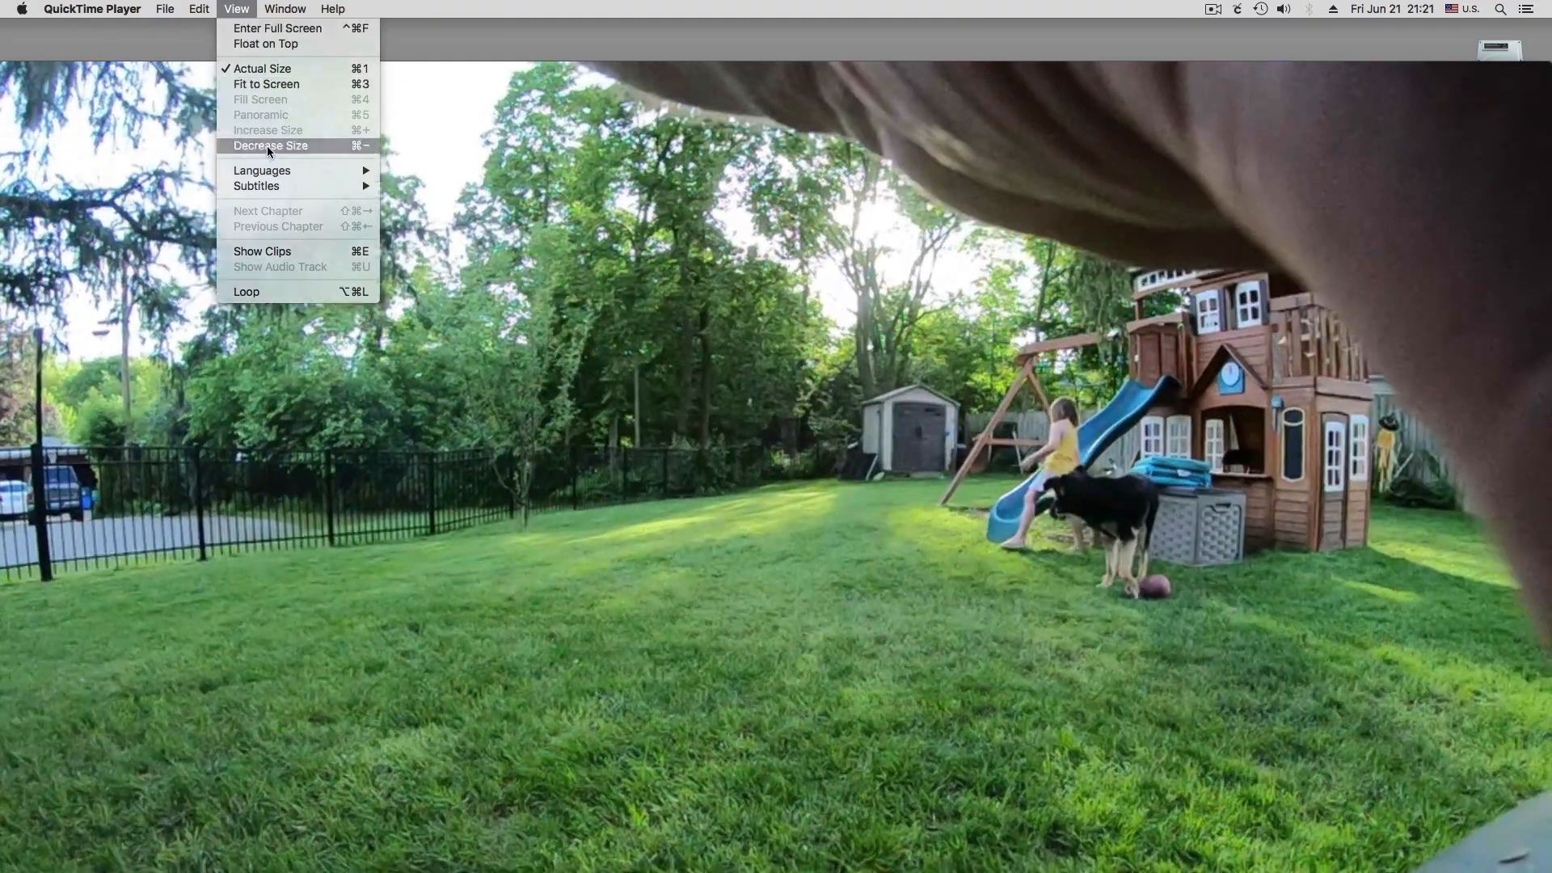
pyautogui.click(267, 146)
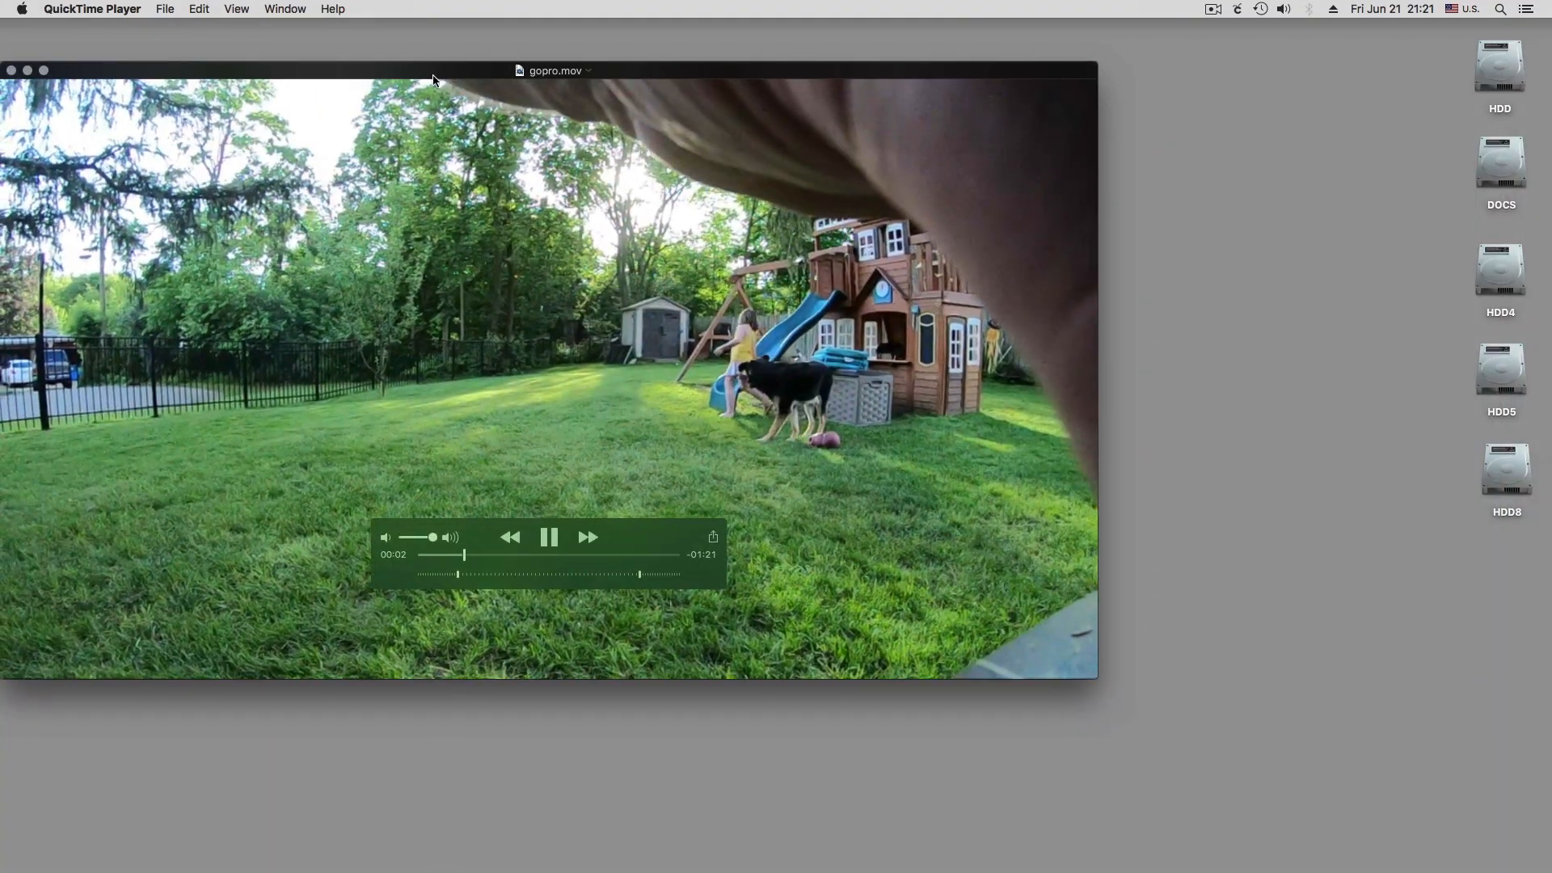
pyautogui.moveTo(470, 71); pyautogui.dragTo(783, 76)
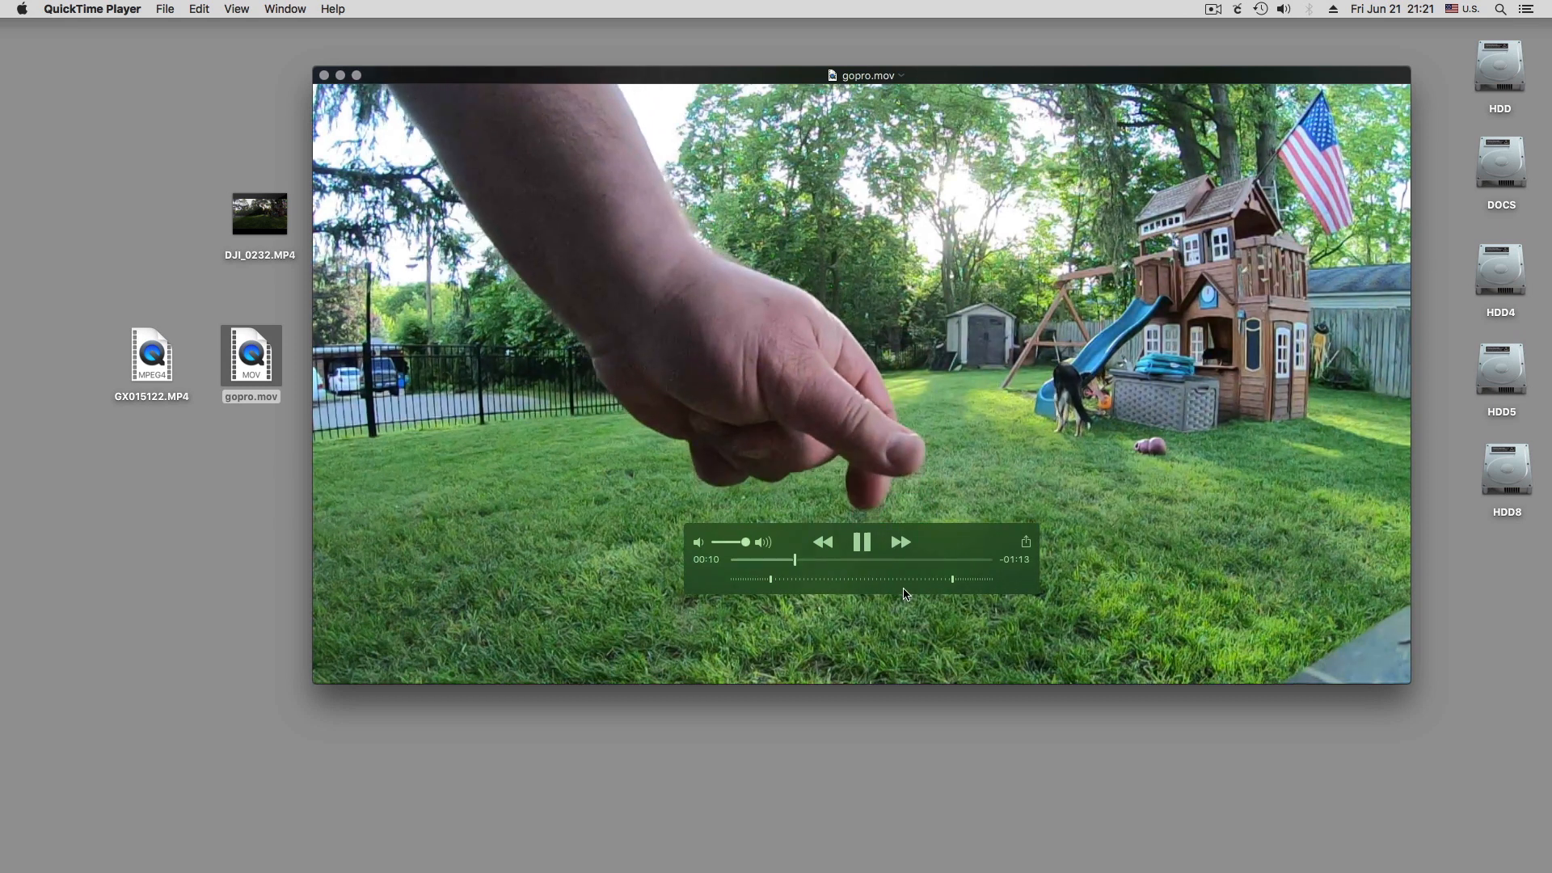
pyautogui.click(866, 545)
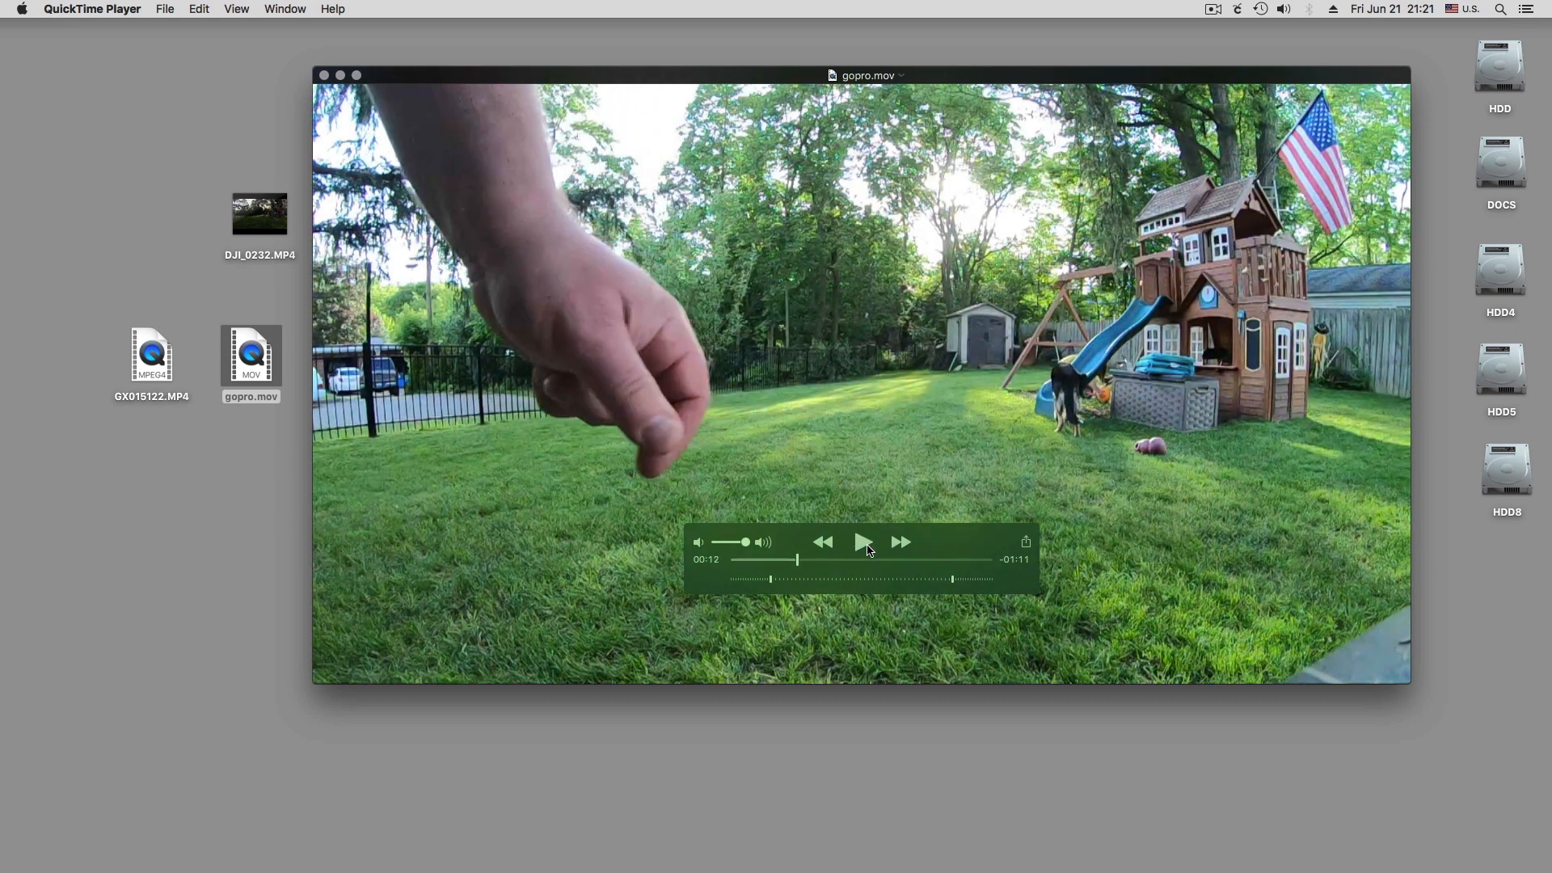
# Examine the format, frame rate and data rate of gopro.mov in the Movie Inspector, and close the movie
pyautogui.click(274, 10)
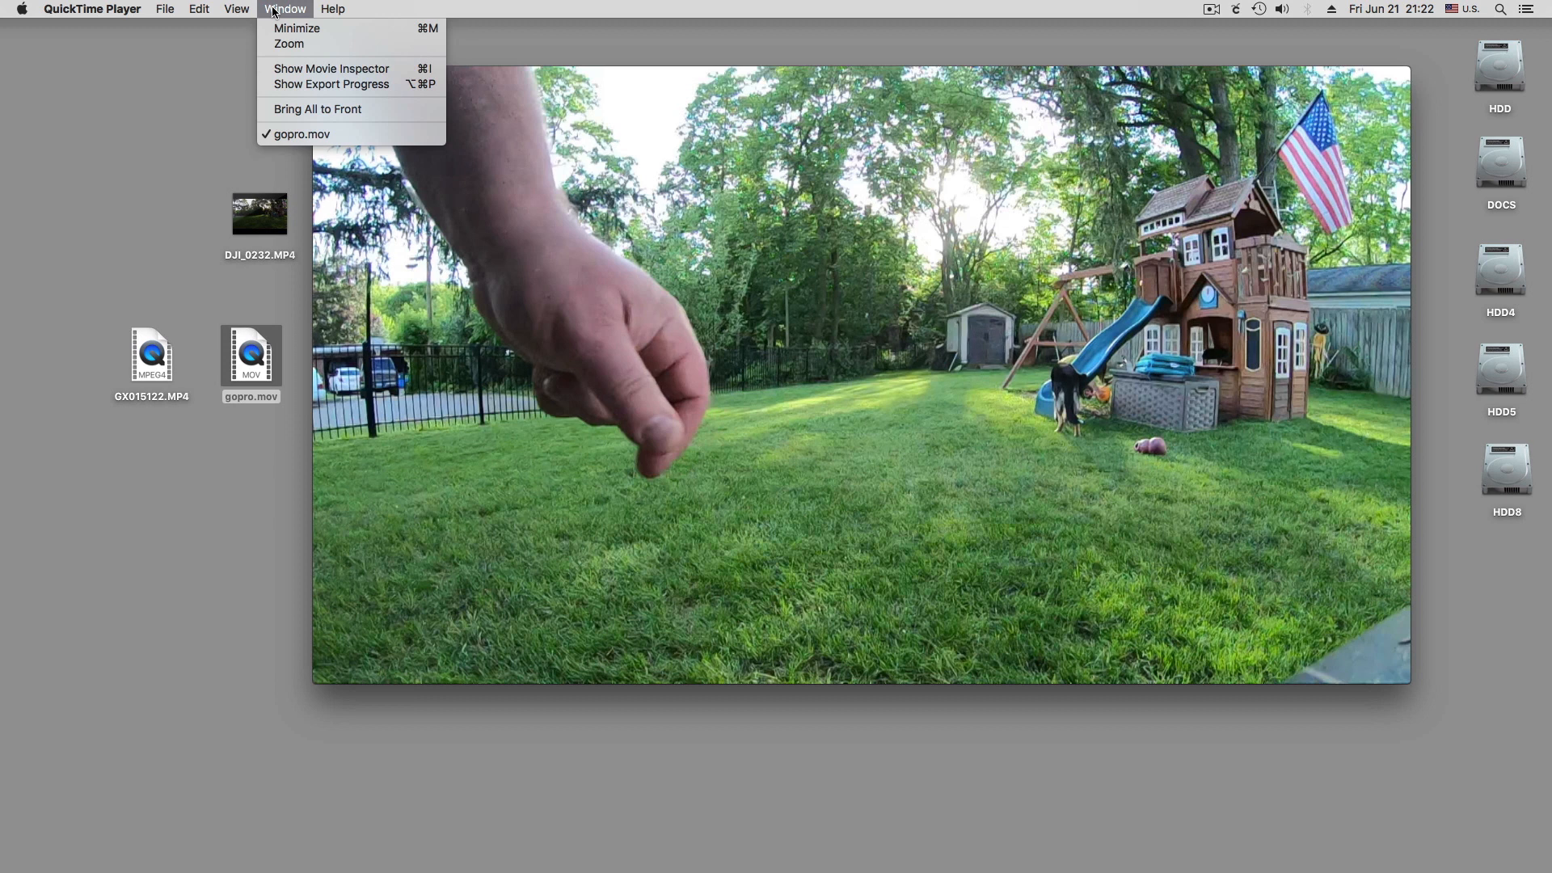
pyautogui.click(291, 71)
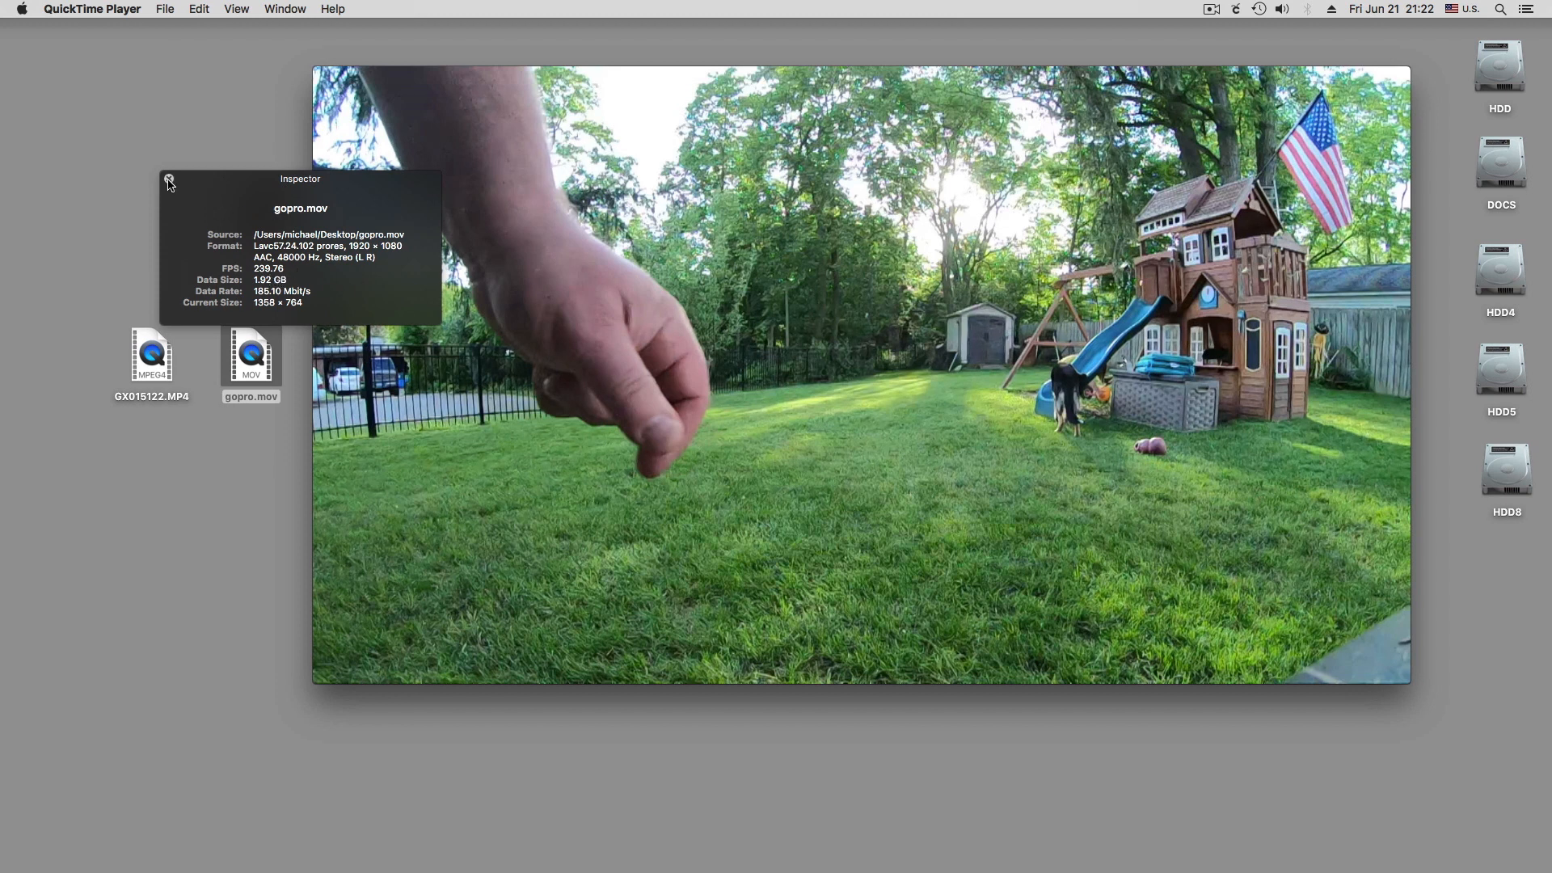
pyautogui.click(169, 179)
pyautogui.click(324, 75)
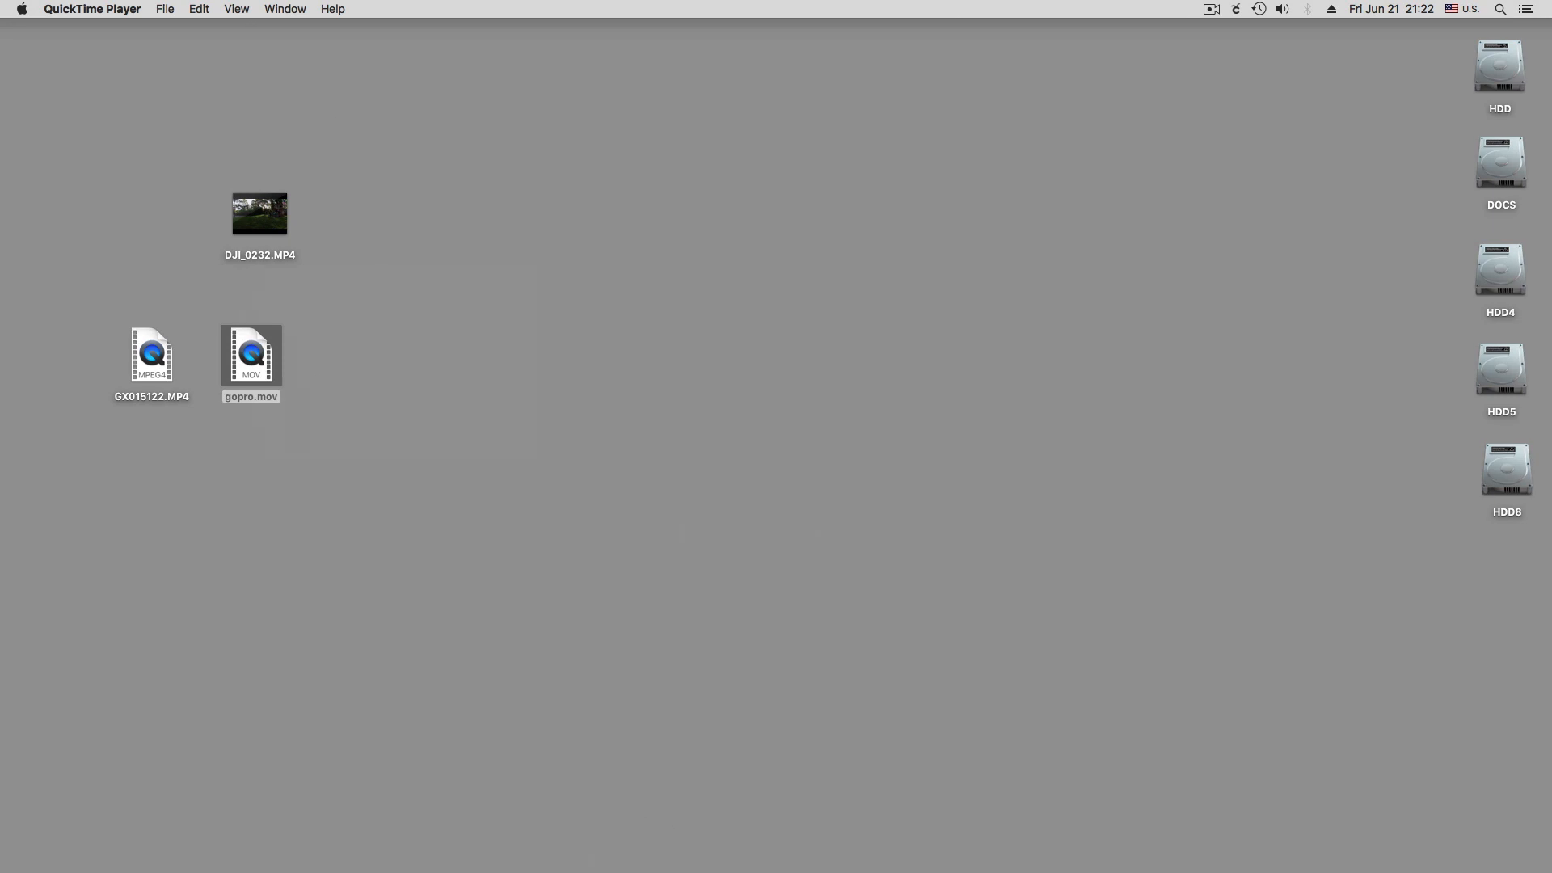
# Switch to Final Cut Pro, import gopro.mov from the desktop into the browser, and restore the full-size window
pyautogui.click(716, 870)
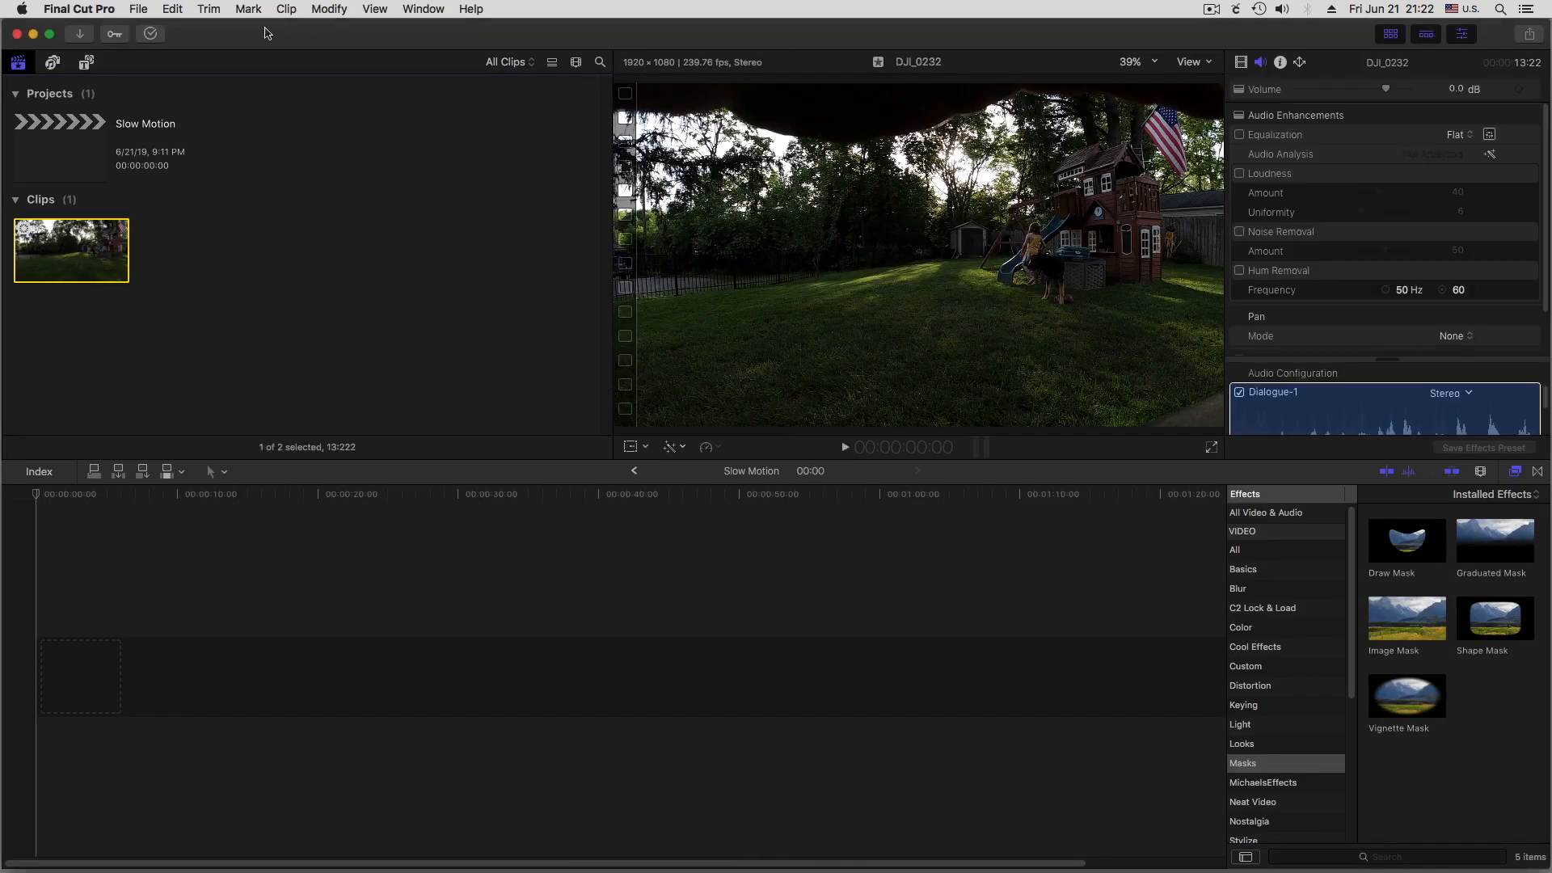
pyautogui.moveTo(269, 36); pyautogui.dragTo(336, 423)
pyautogui.moveTo(254, 365); pyautogui.dragTo(394, 676)
pyautogui.doubleClick(474, 425)
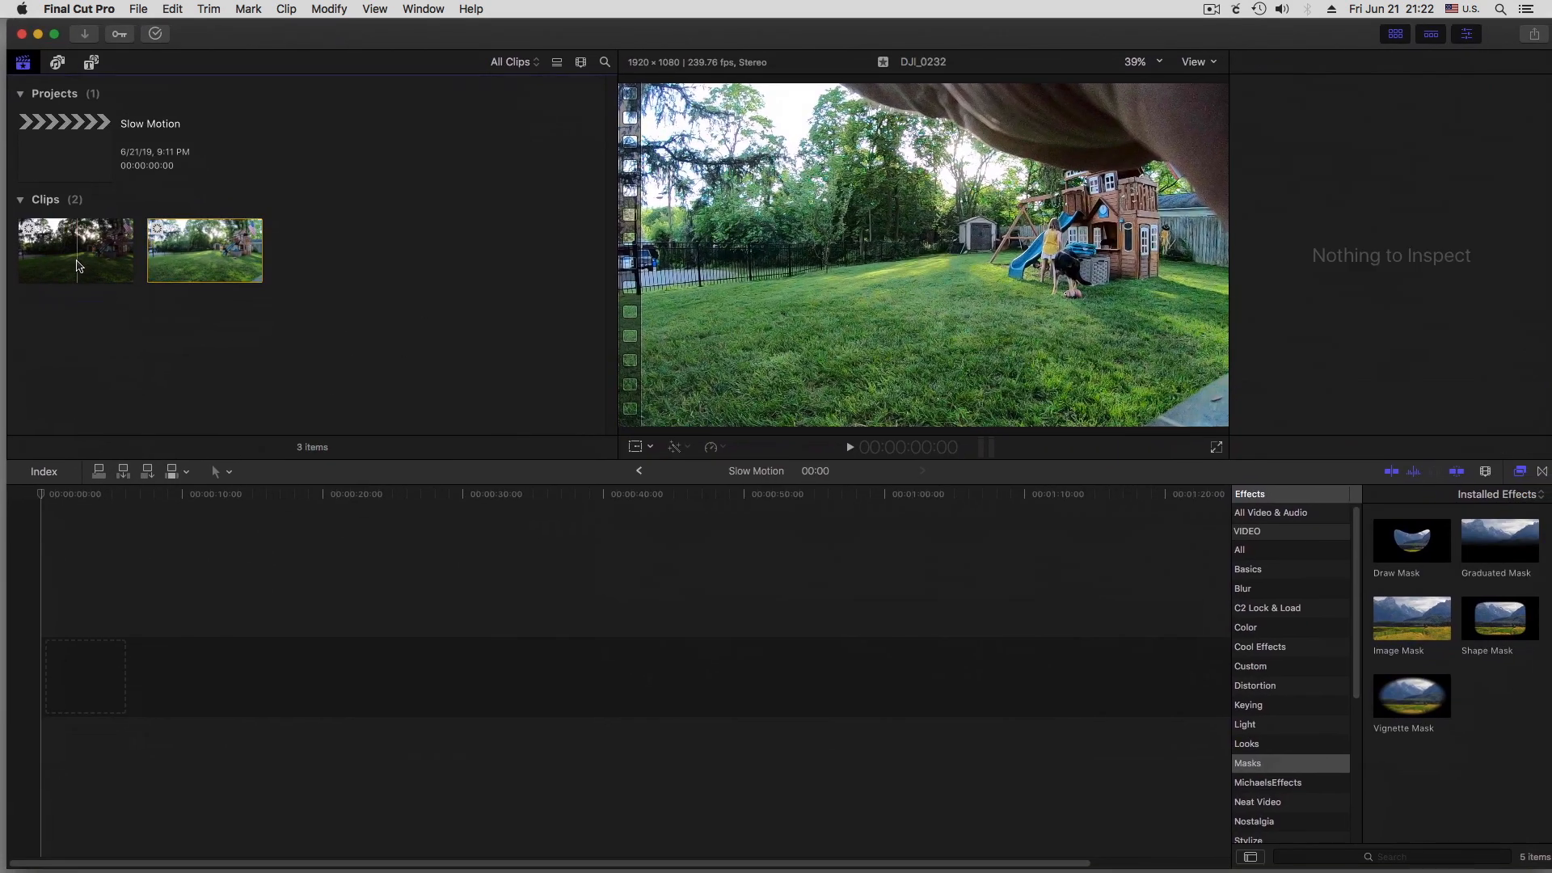
# Create a 1080p HD, 1920x1080 multicam clip named 240 Multicam Clip from the DJI and gopro clips at 24p
pyautogui.click(78, 267)
pyautogui.click(209, 248)
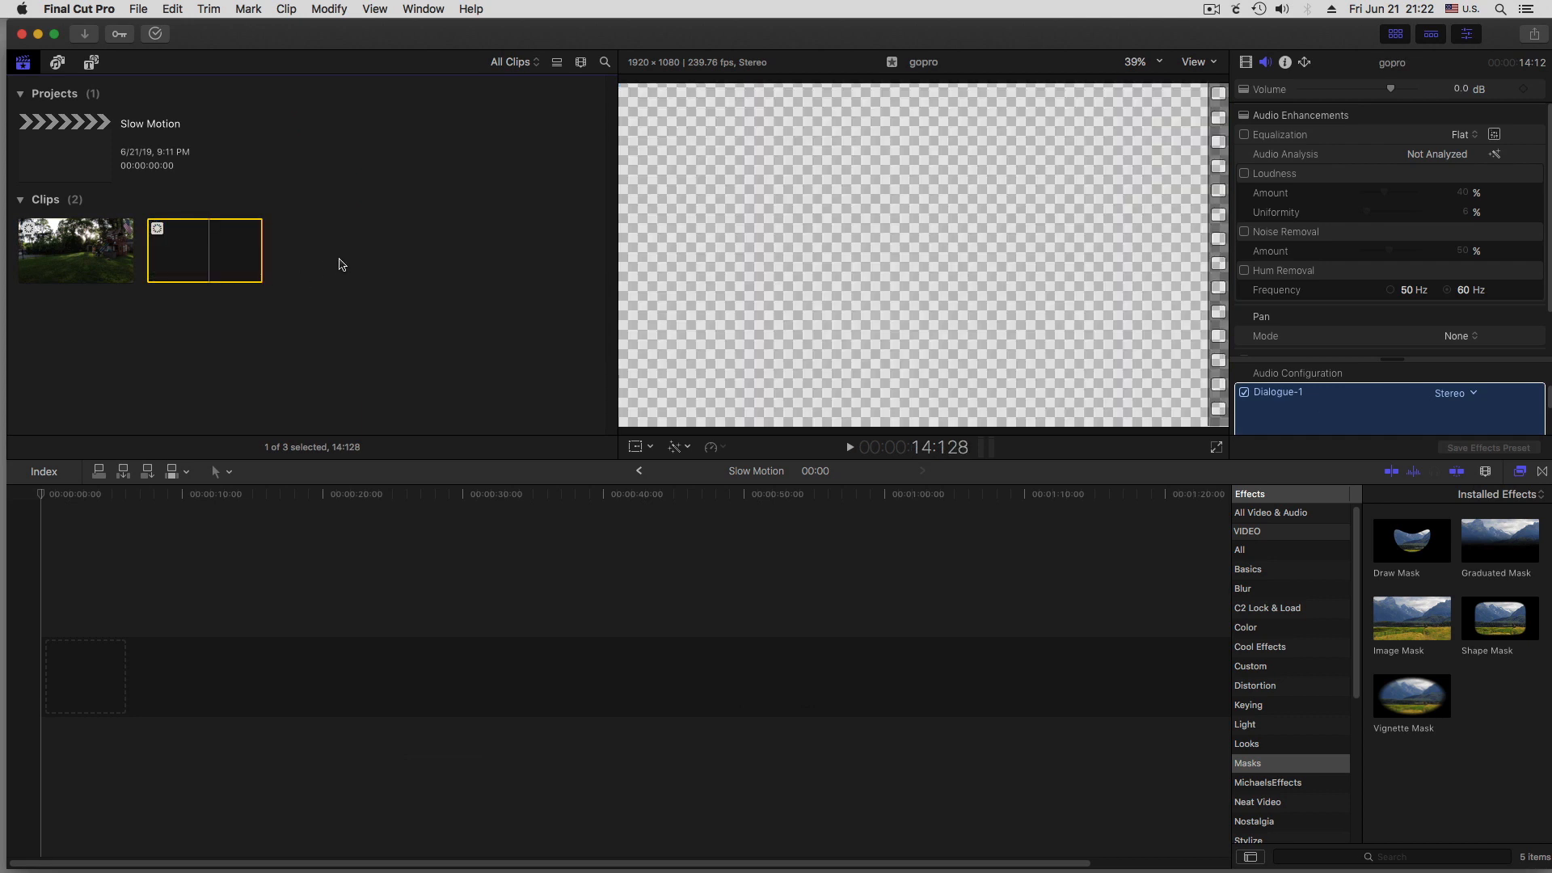
pyautogui.click(320, 244)
pyautogui.moveTo(301, 255); pyautogui.dragTo(95, 327)
pyautogui.rightClick(93, 252)
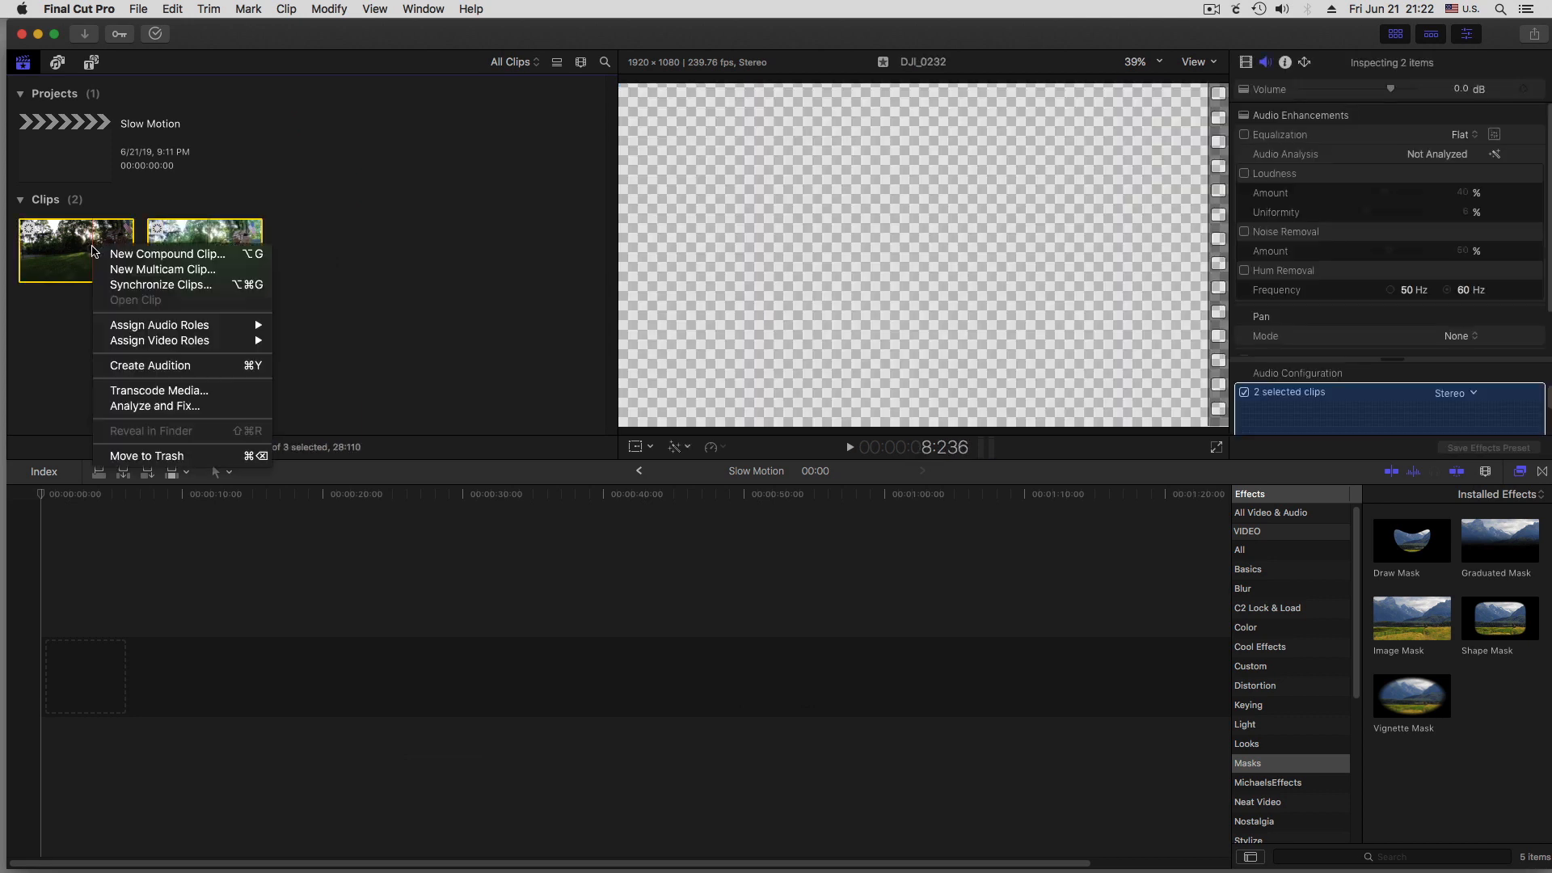
pyautogui.click(144, 270)
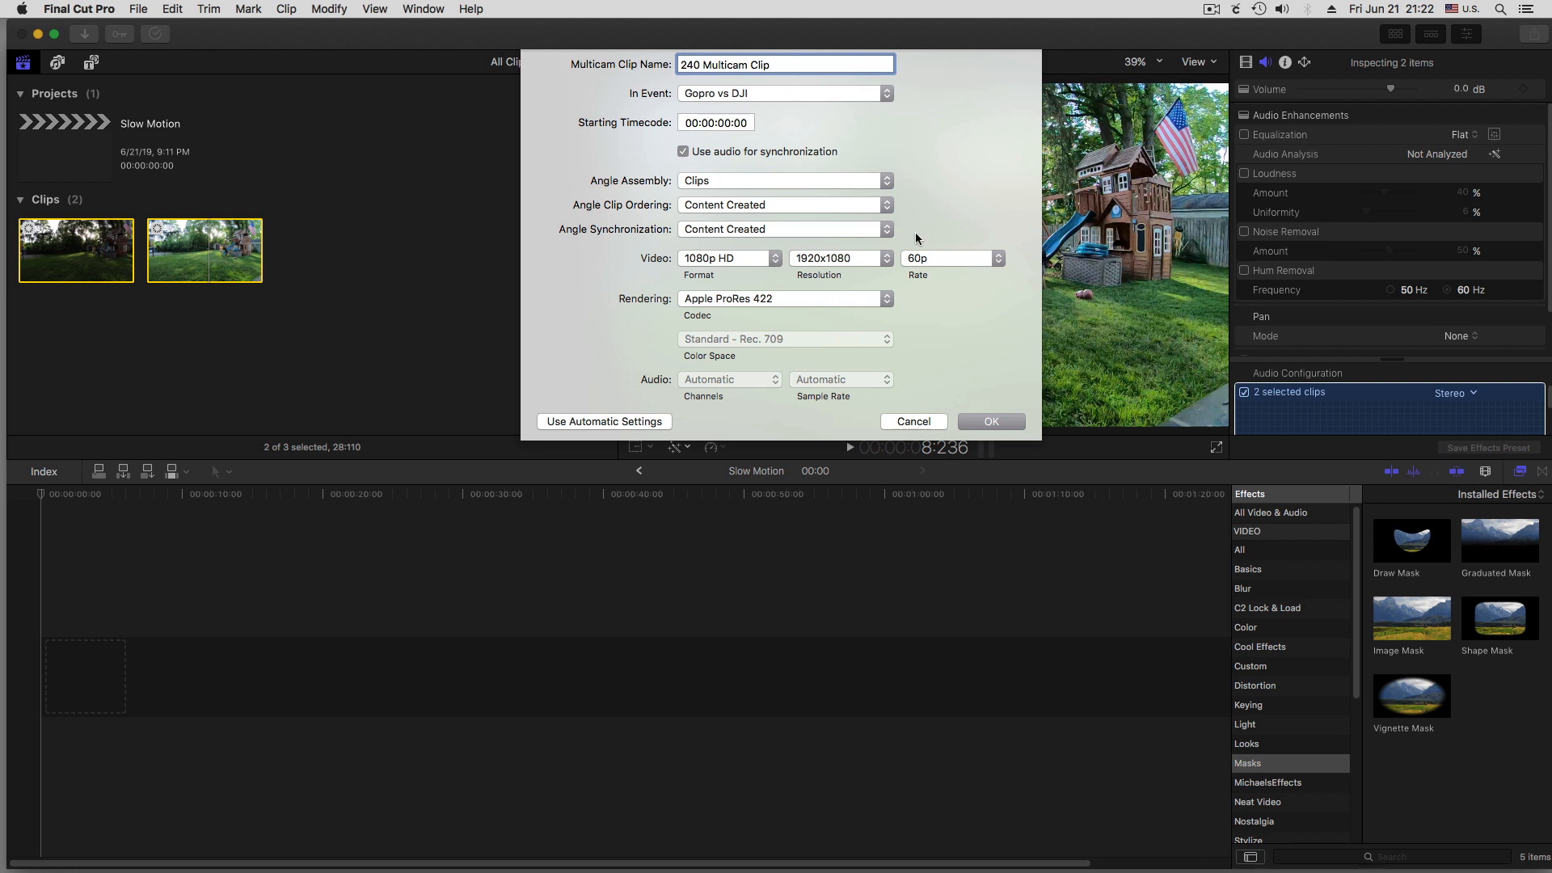
pyautogui.click(950, 258)
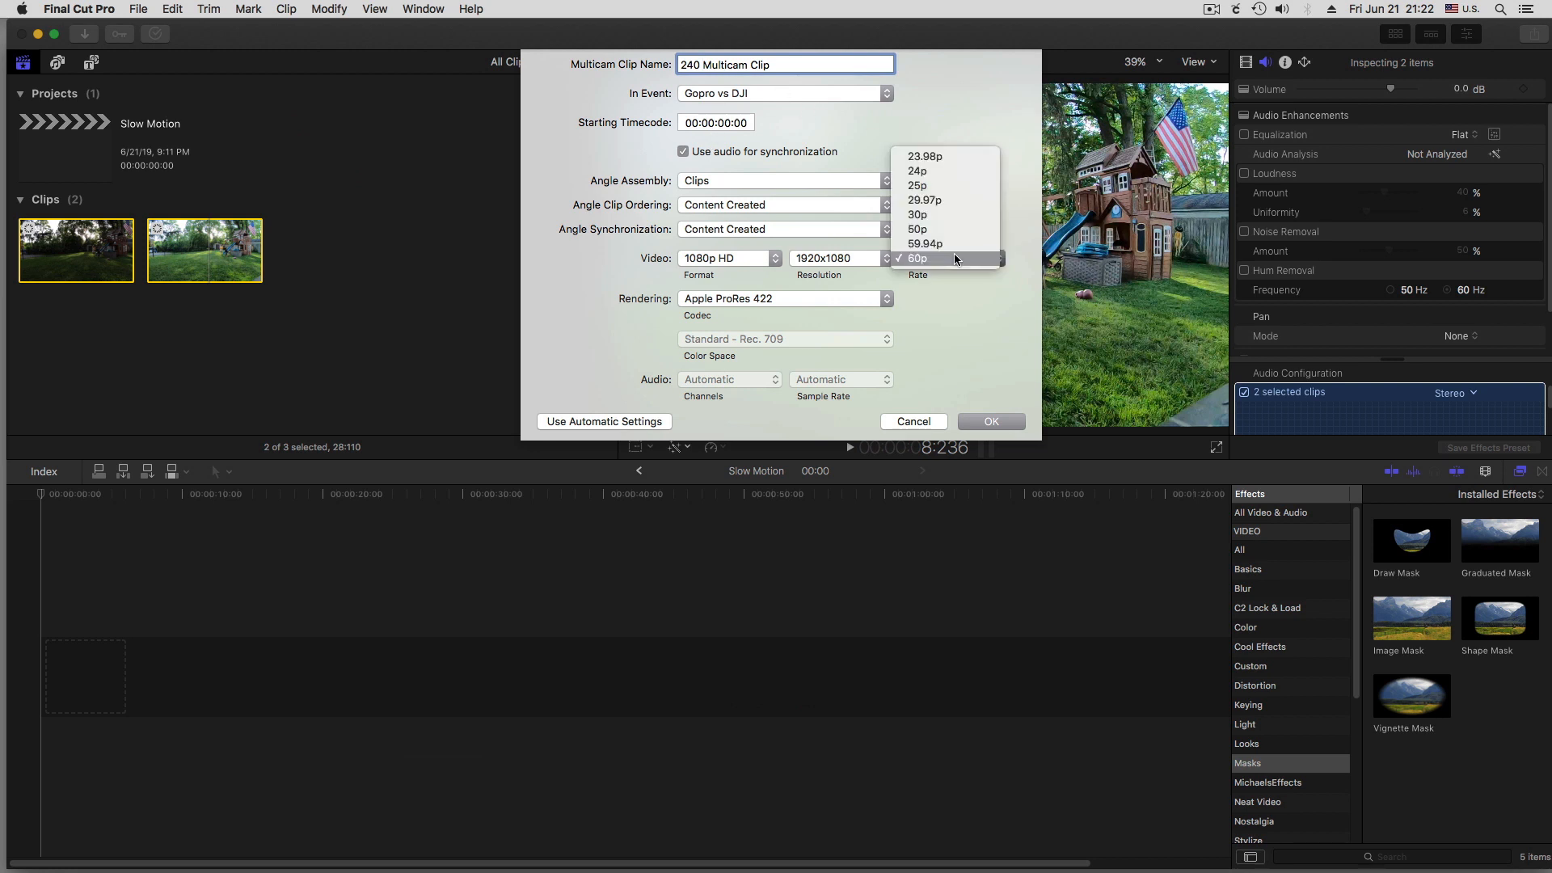
pyautogui.click(952, 171)
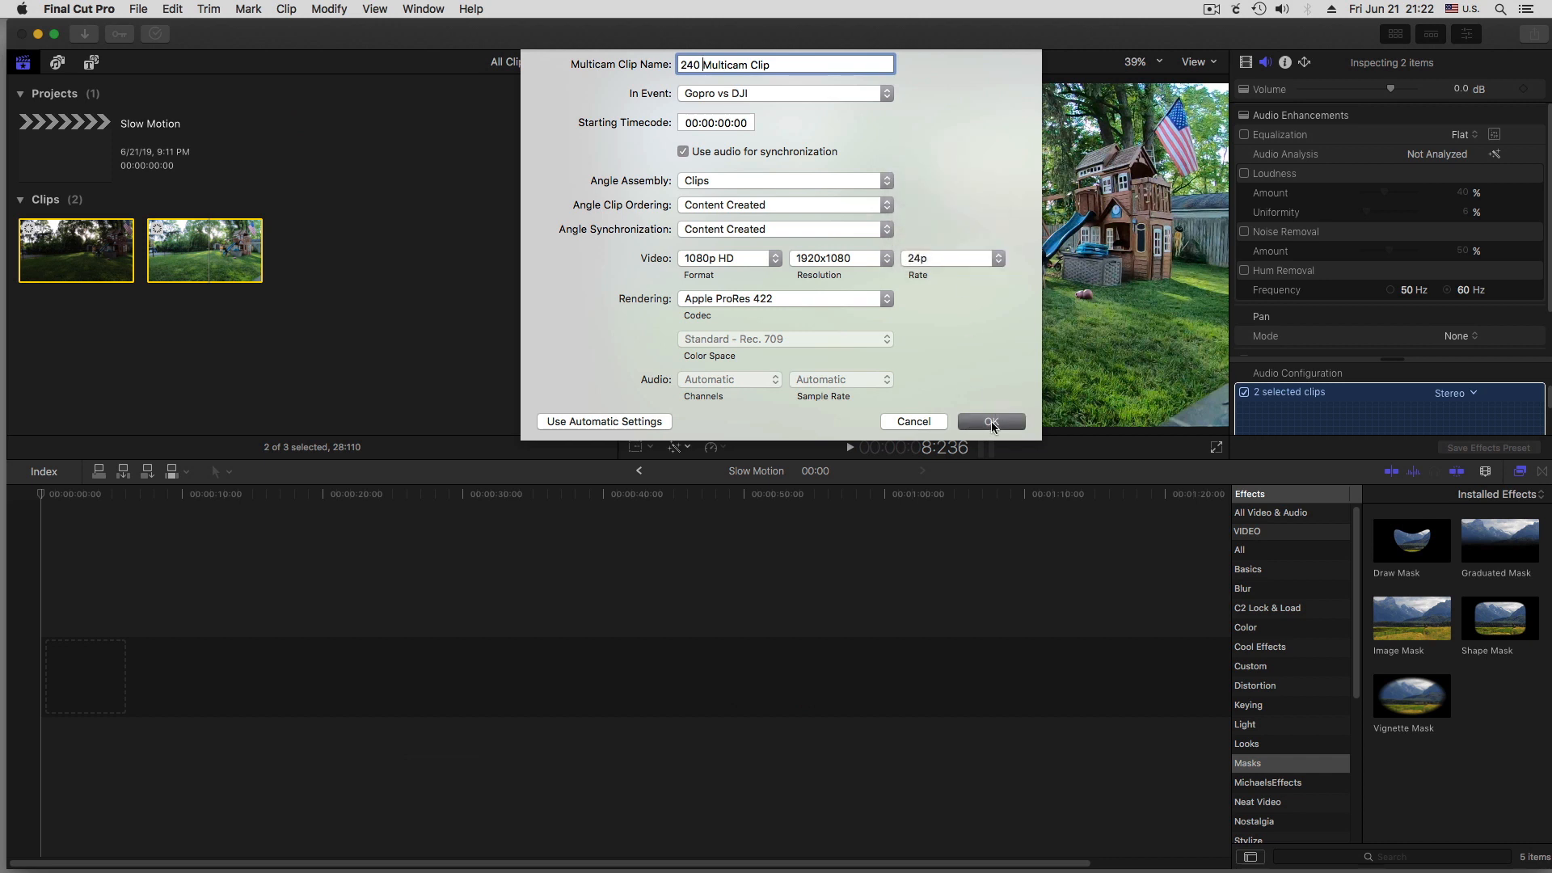
pyautogui.click(991, 420)
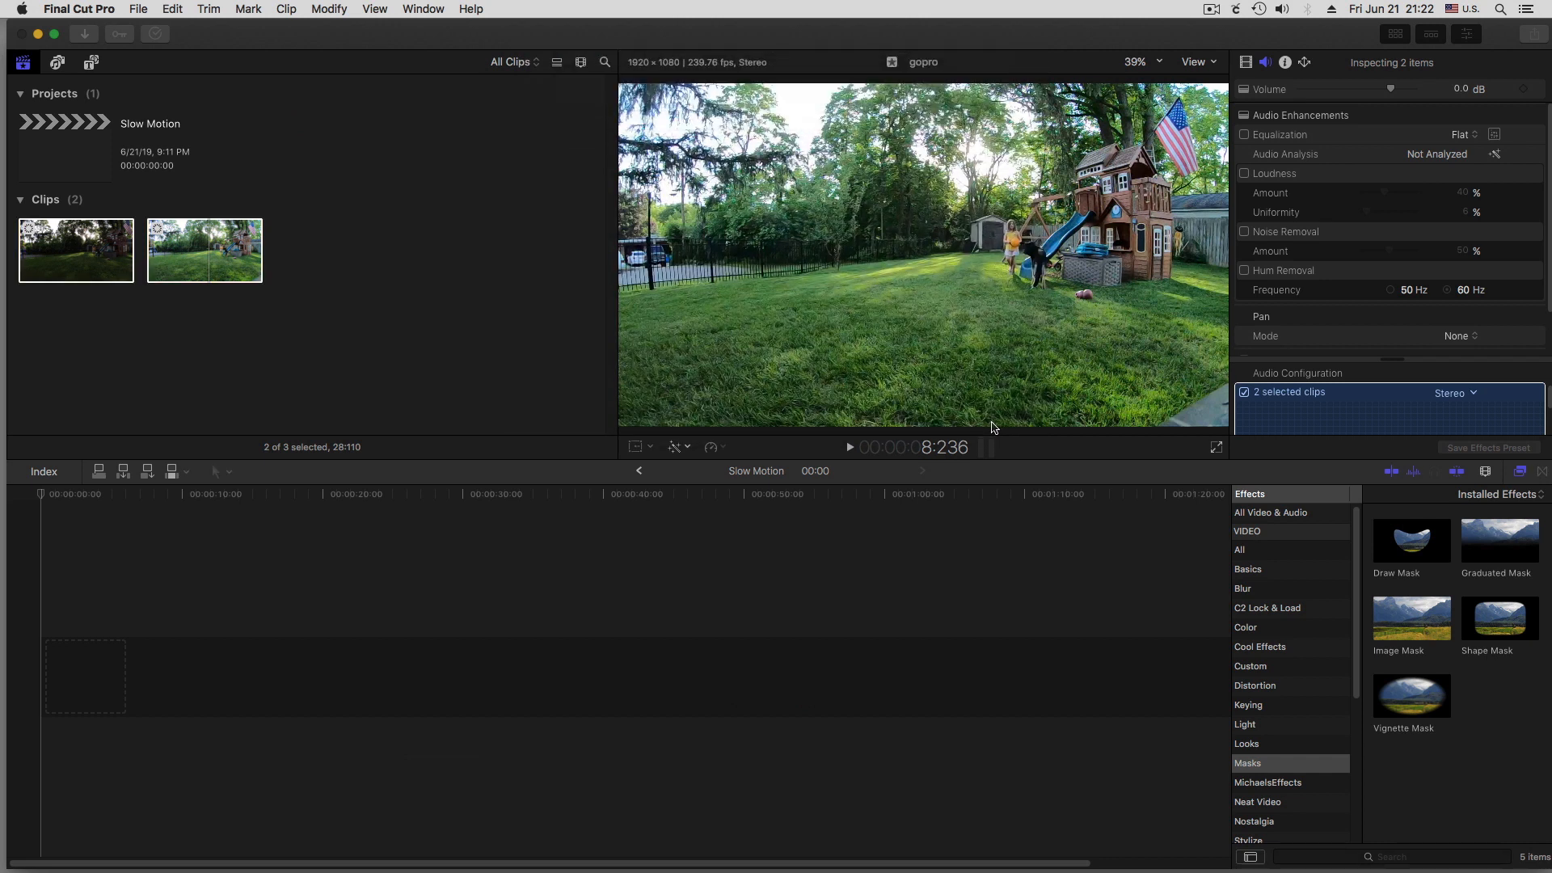
# Add 240 Multicam Clip to the start of the Slow Motion timeline and play it up to the water splash
pyautogui.moveTo(338, 234); pyautogui.dragTo(54, 669)
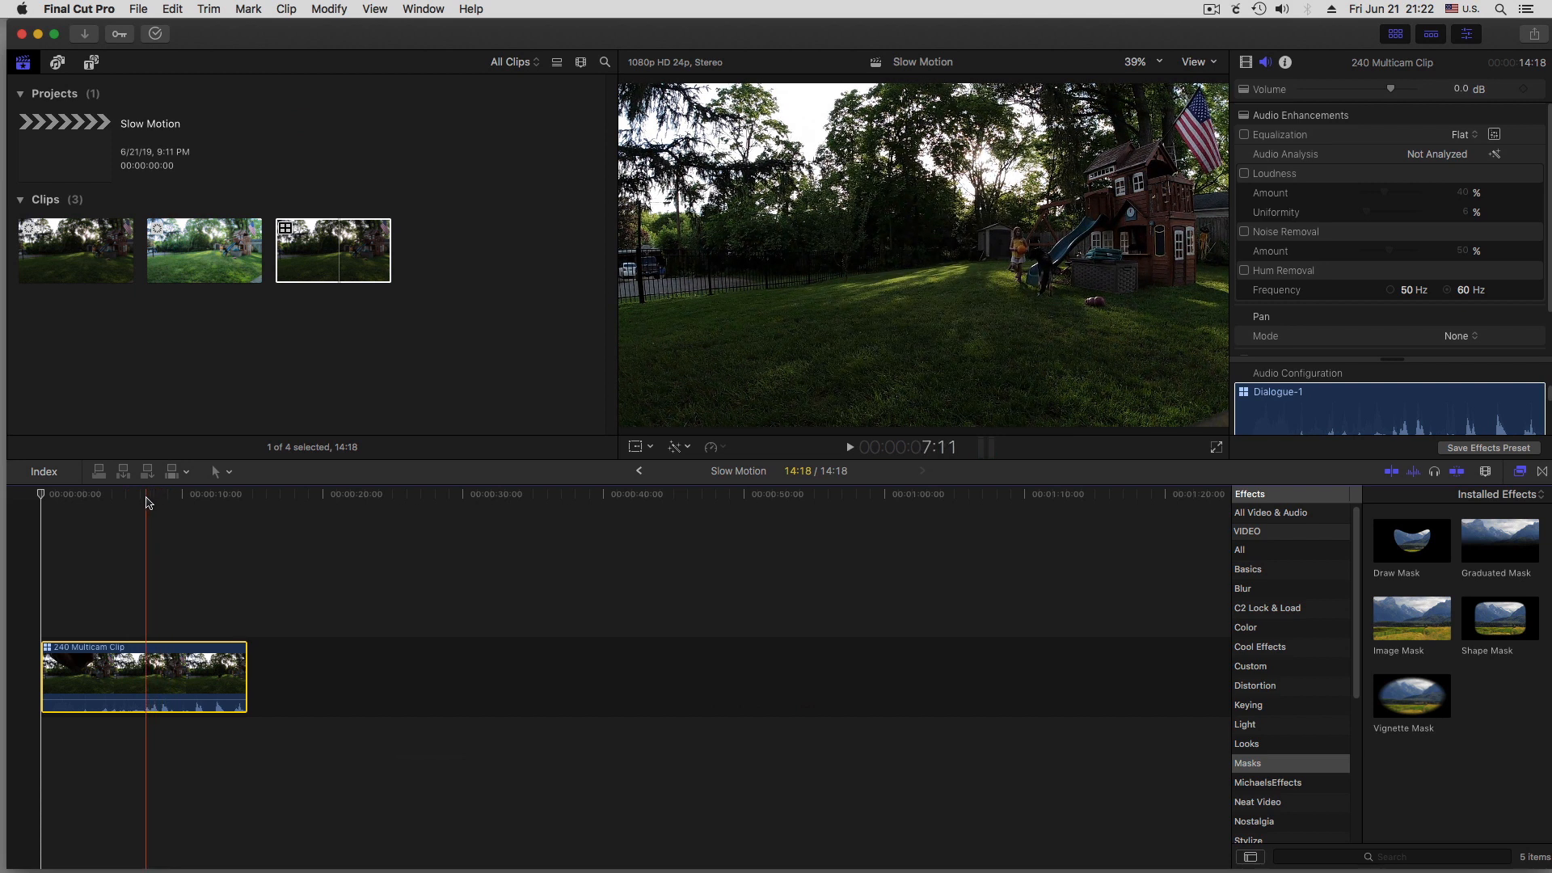
pyautogui.press('super+equal')
pyautogui.press('super+equal')
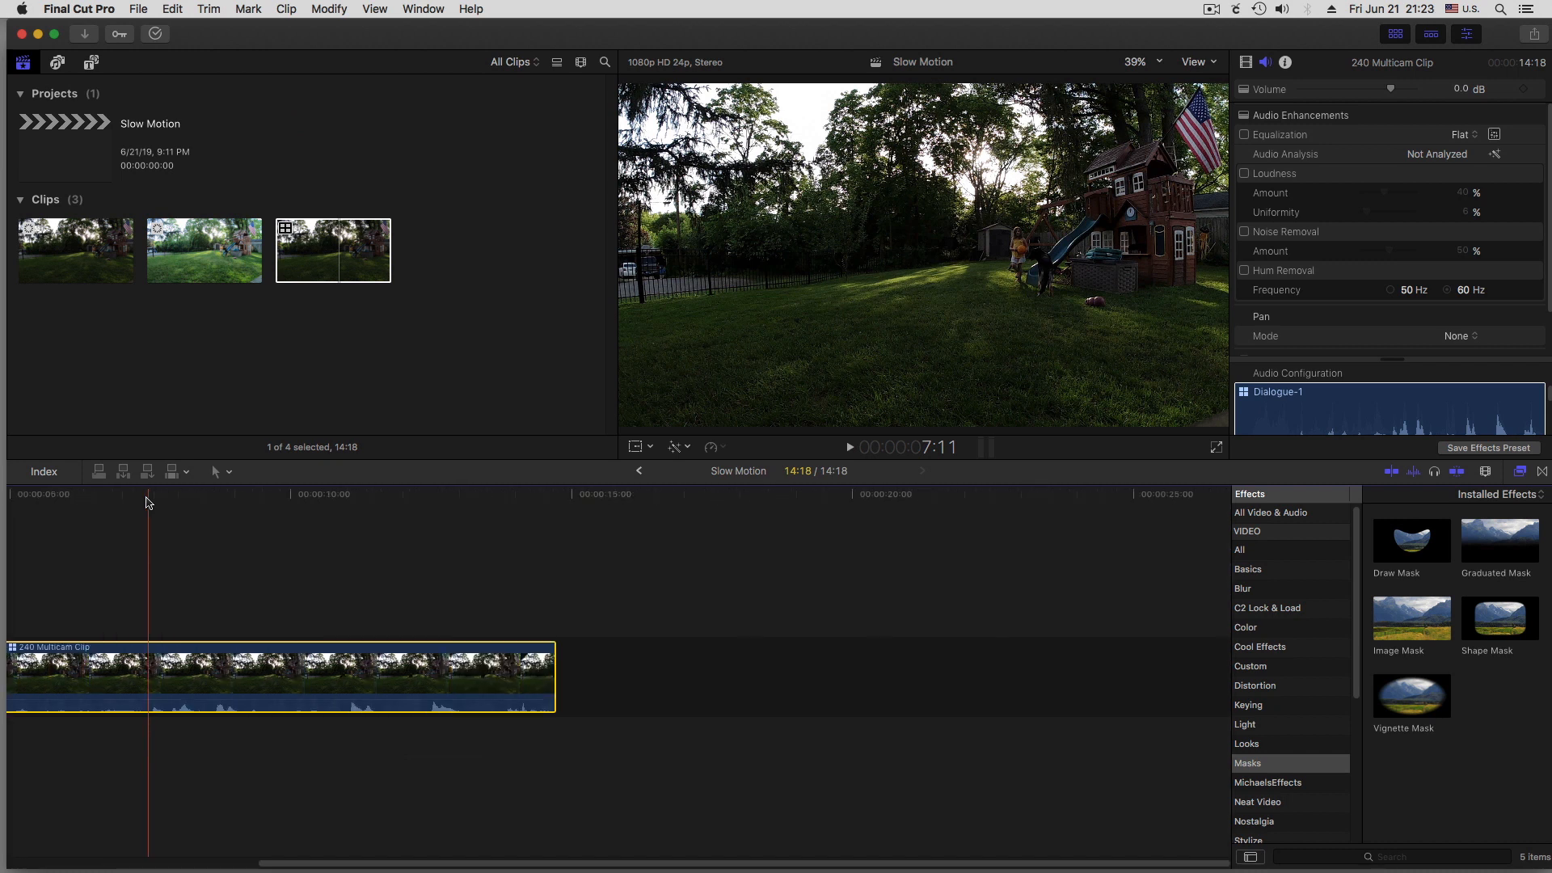
pyautogui.press('Home')
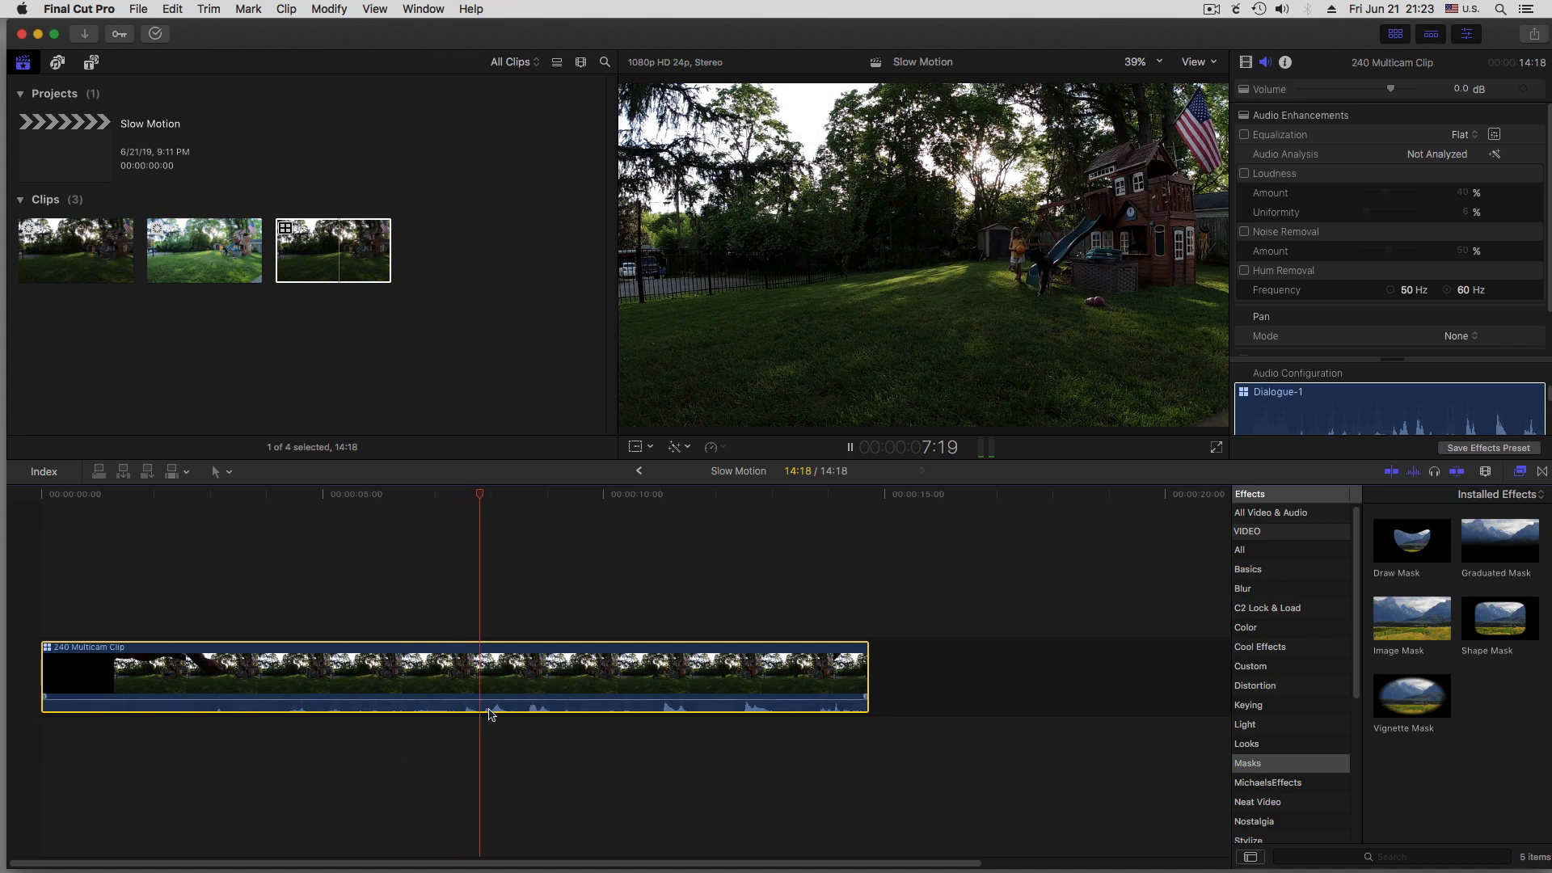
pyautogui.press('space')
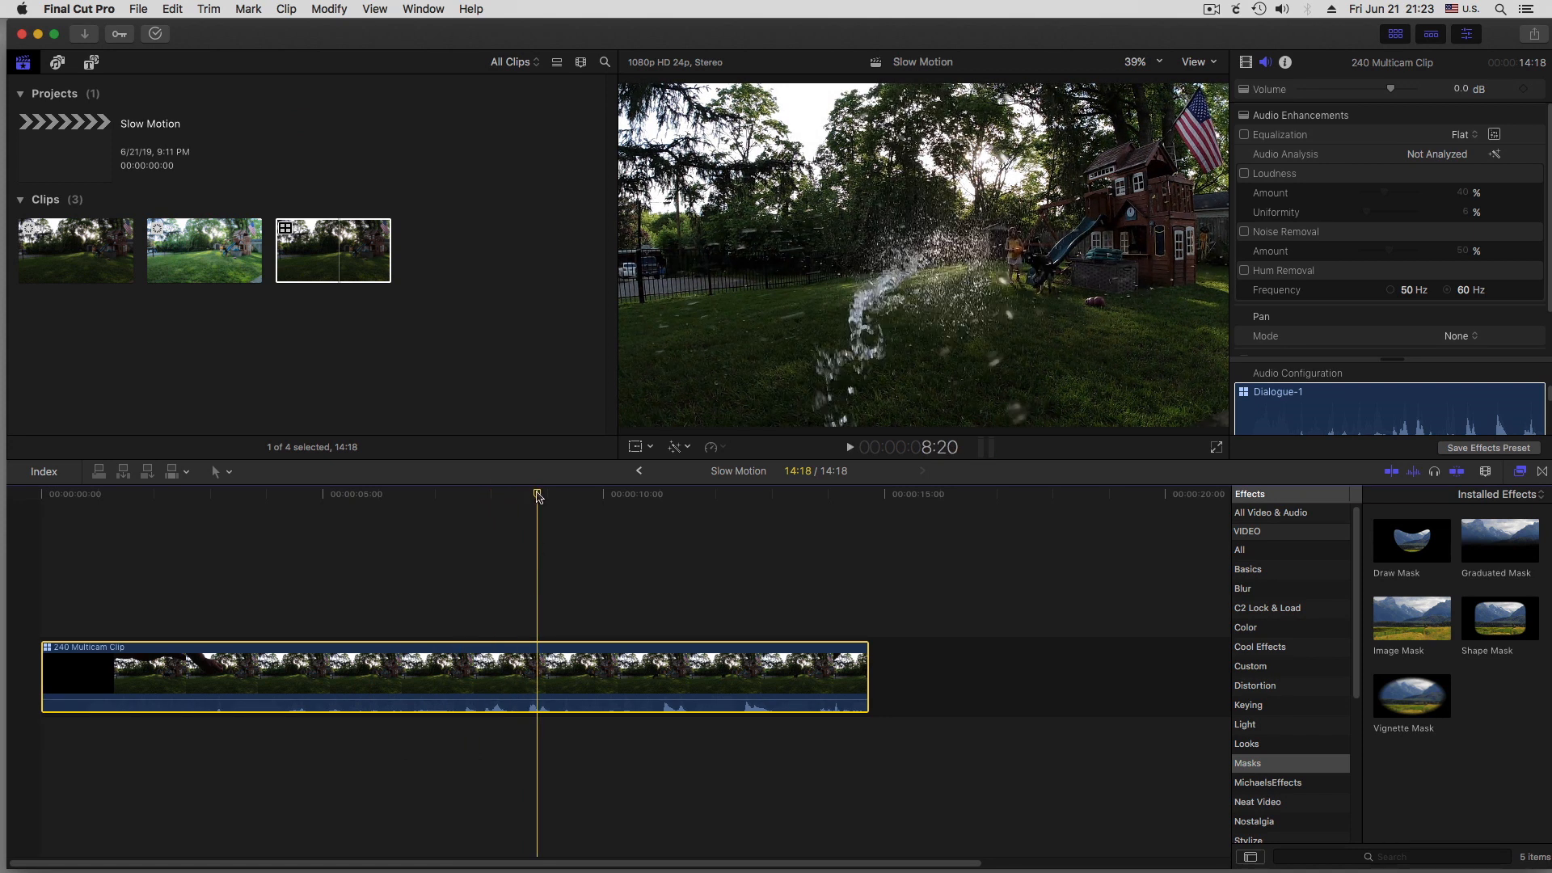
# Split the multicam clip at 8:08, just before the water splash, and delete the portion before the cut
pyautogui.moveTo(536, 491); pyautogui.dragTo(512, 502)
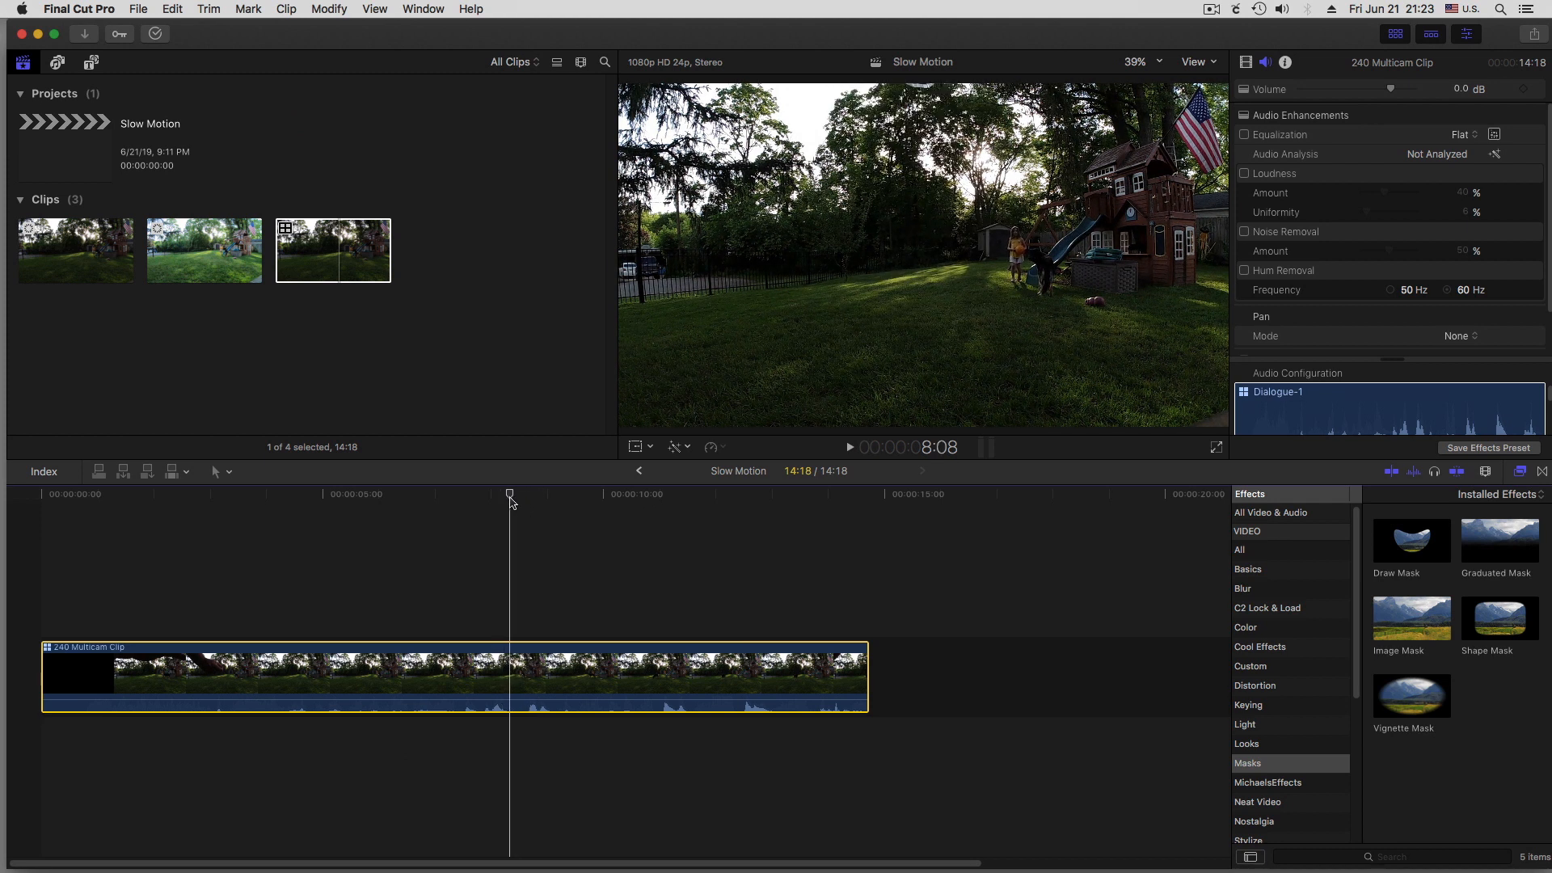
pyautogui.click(510, 677)
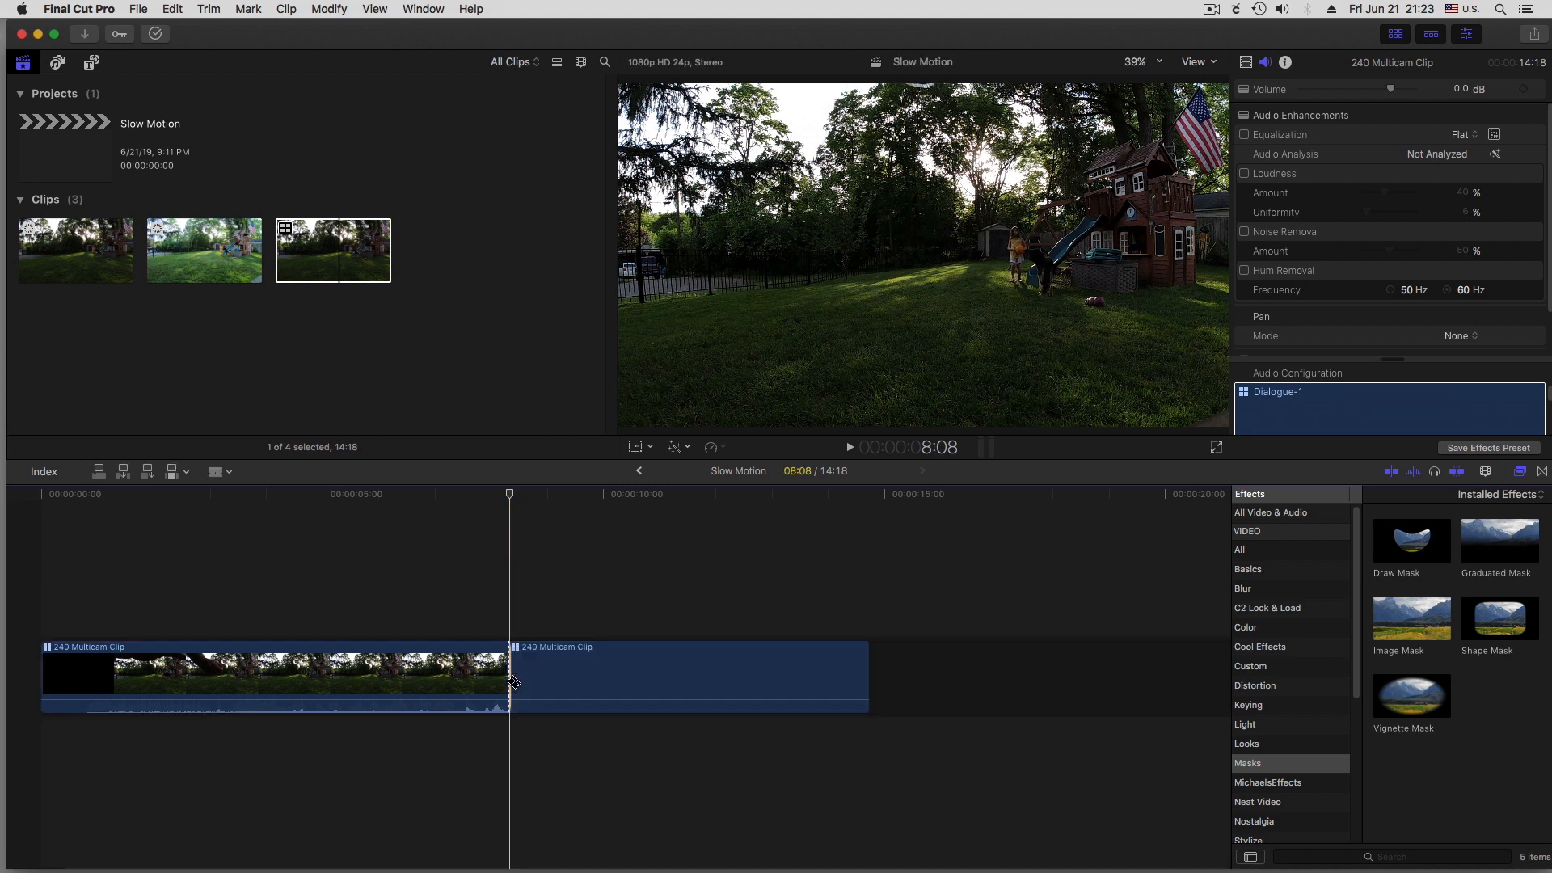
pyautogui.press('a')
pyautogui.click(458, 671)
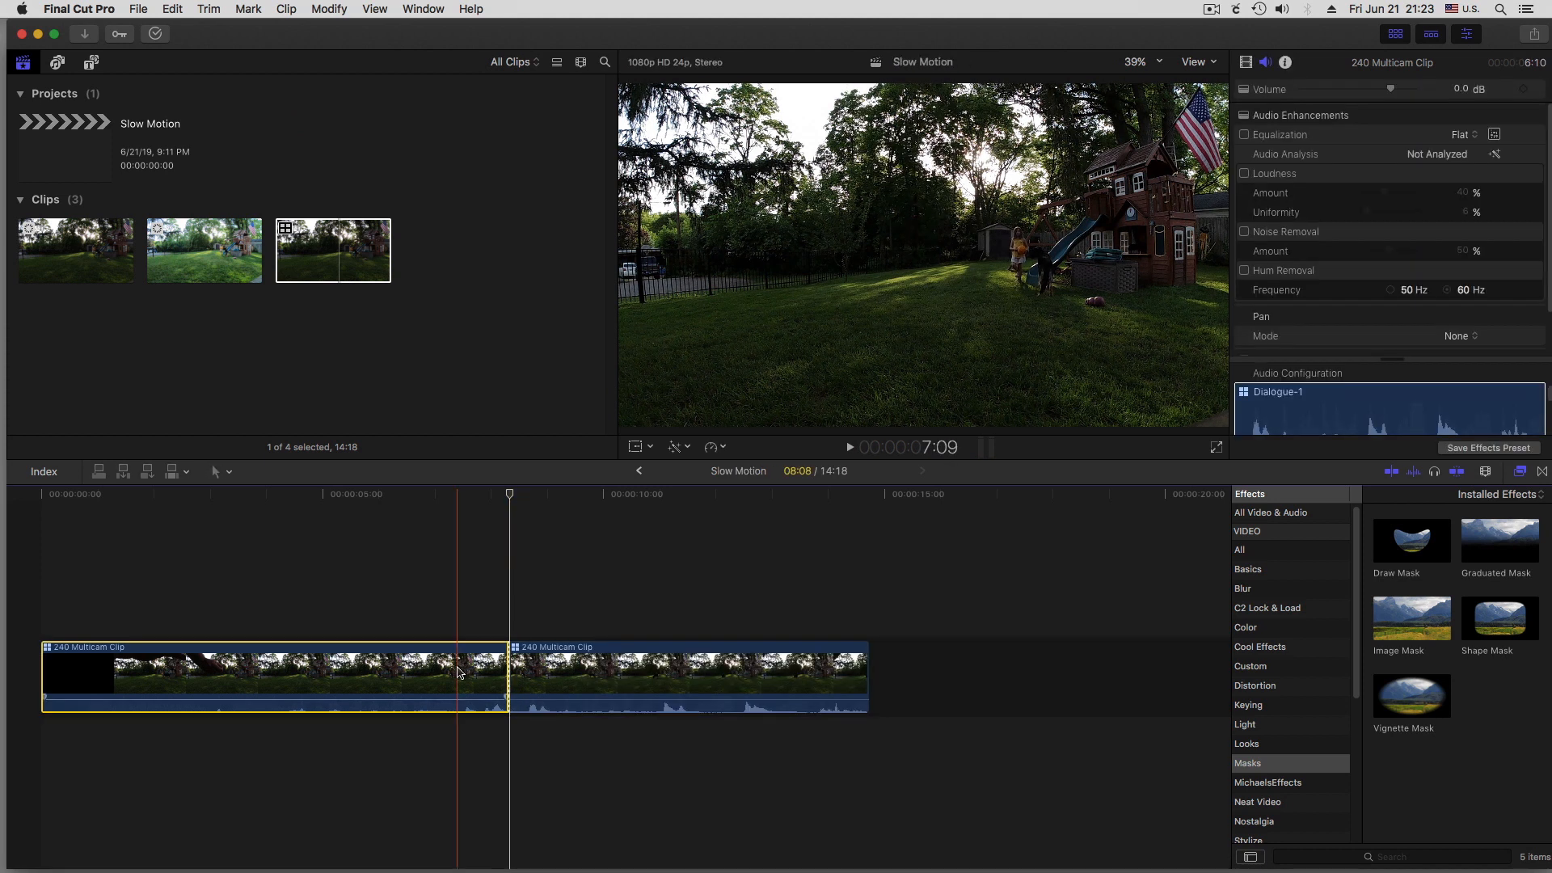
pyautogui.press('Delete')
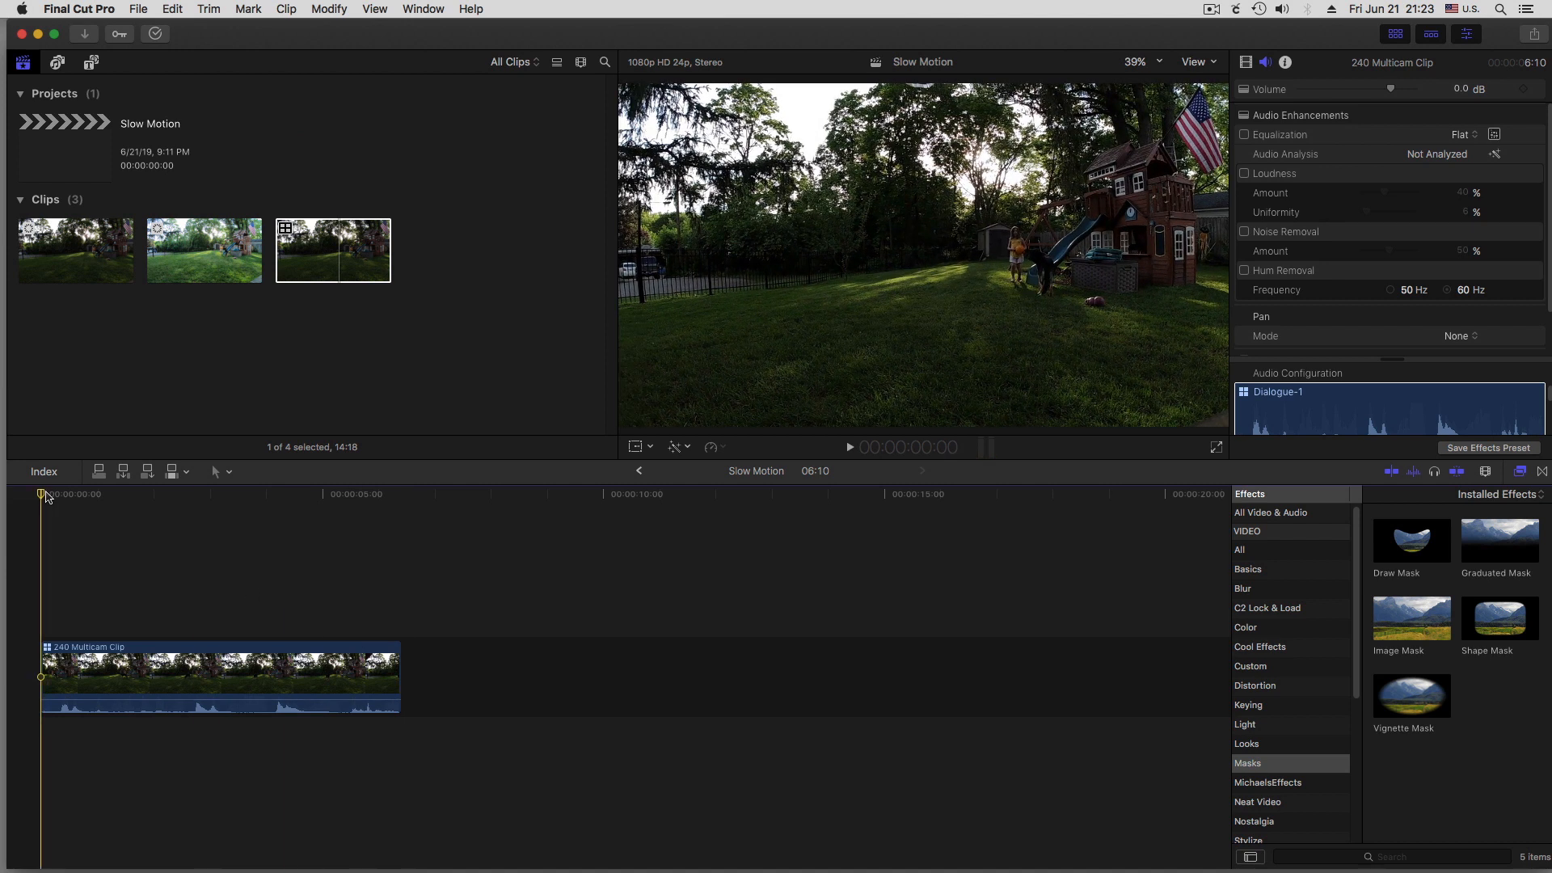
# Trim the end of the remaining multicam clip to a duration of about 3:09, and play it back from the start
pyautogui.press('space')
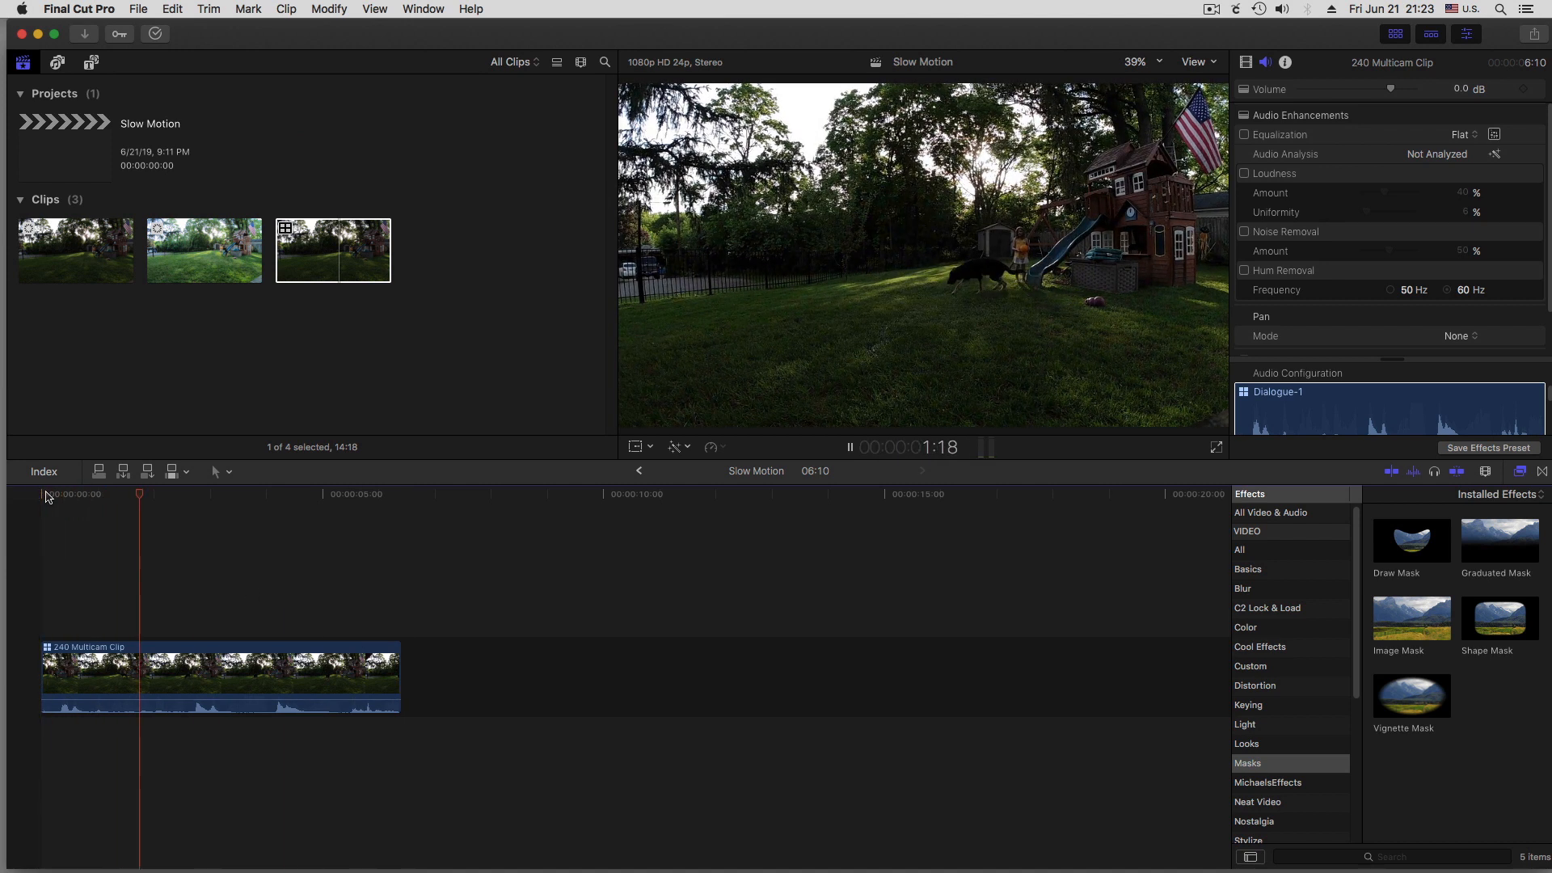
pyautogui.press('space')
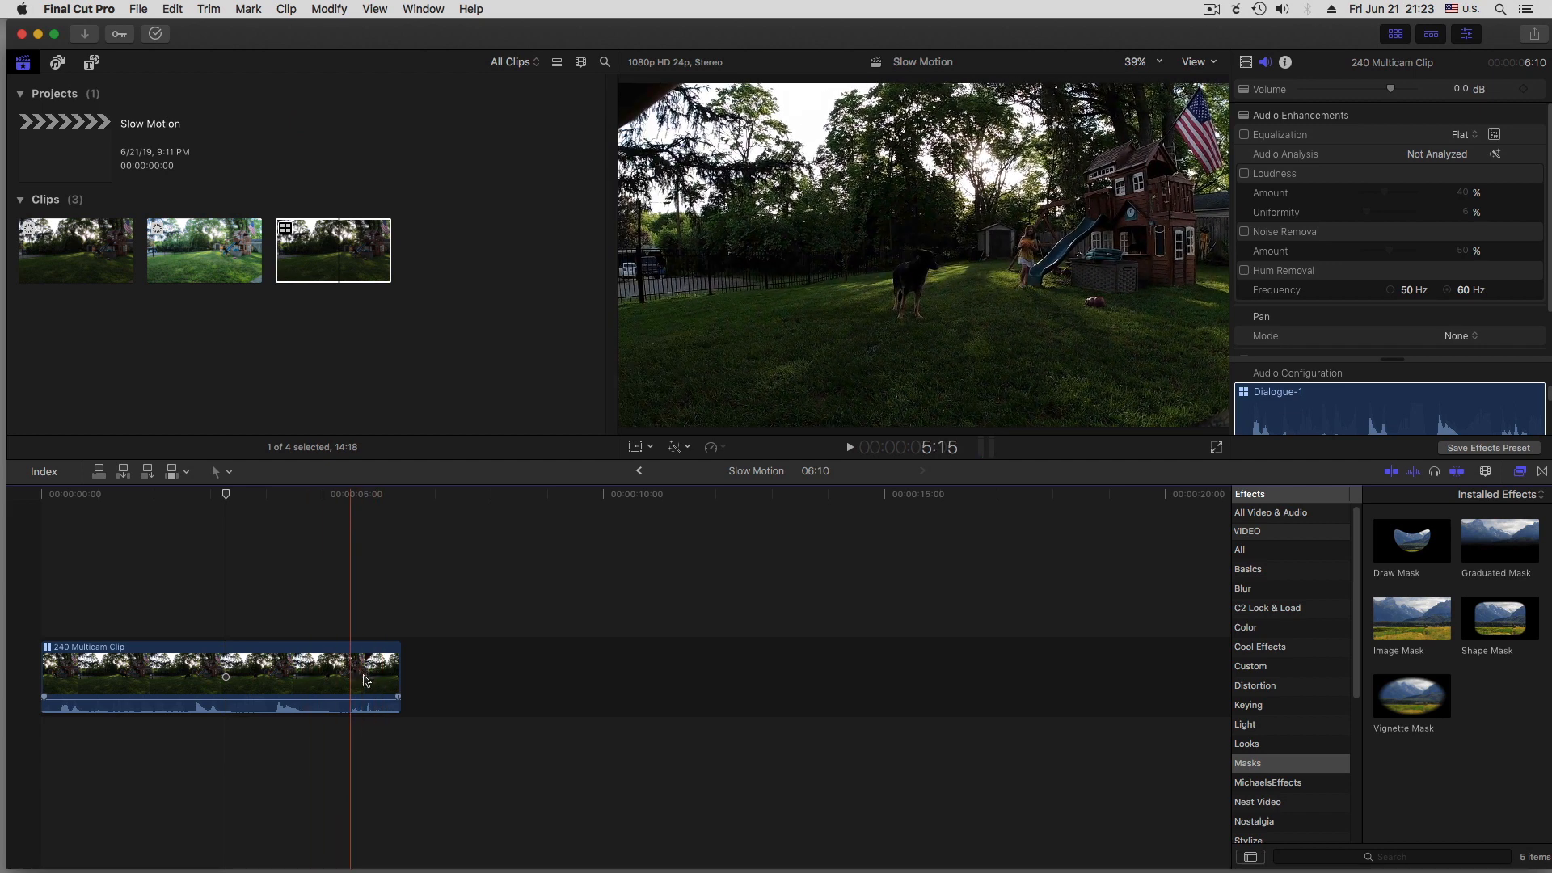
pyautogui.click(397, 676)
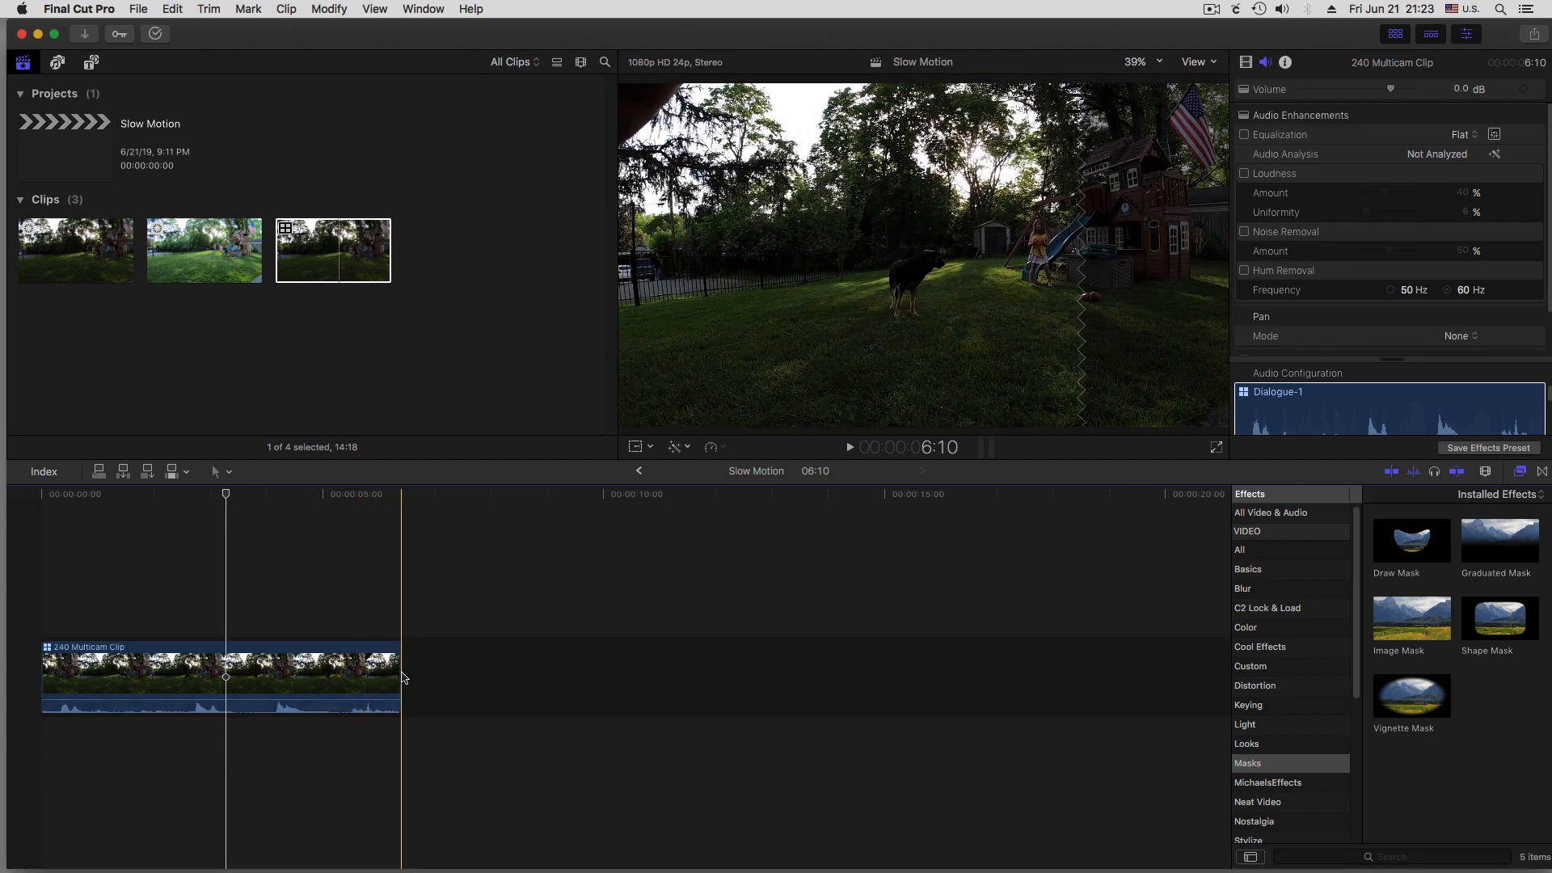
pyautogui.moveTo(398, 672); pyautogui.dragTo(230, 677)
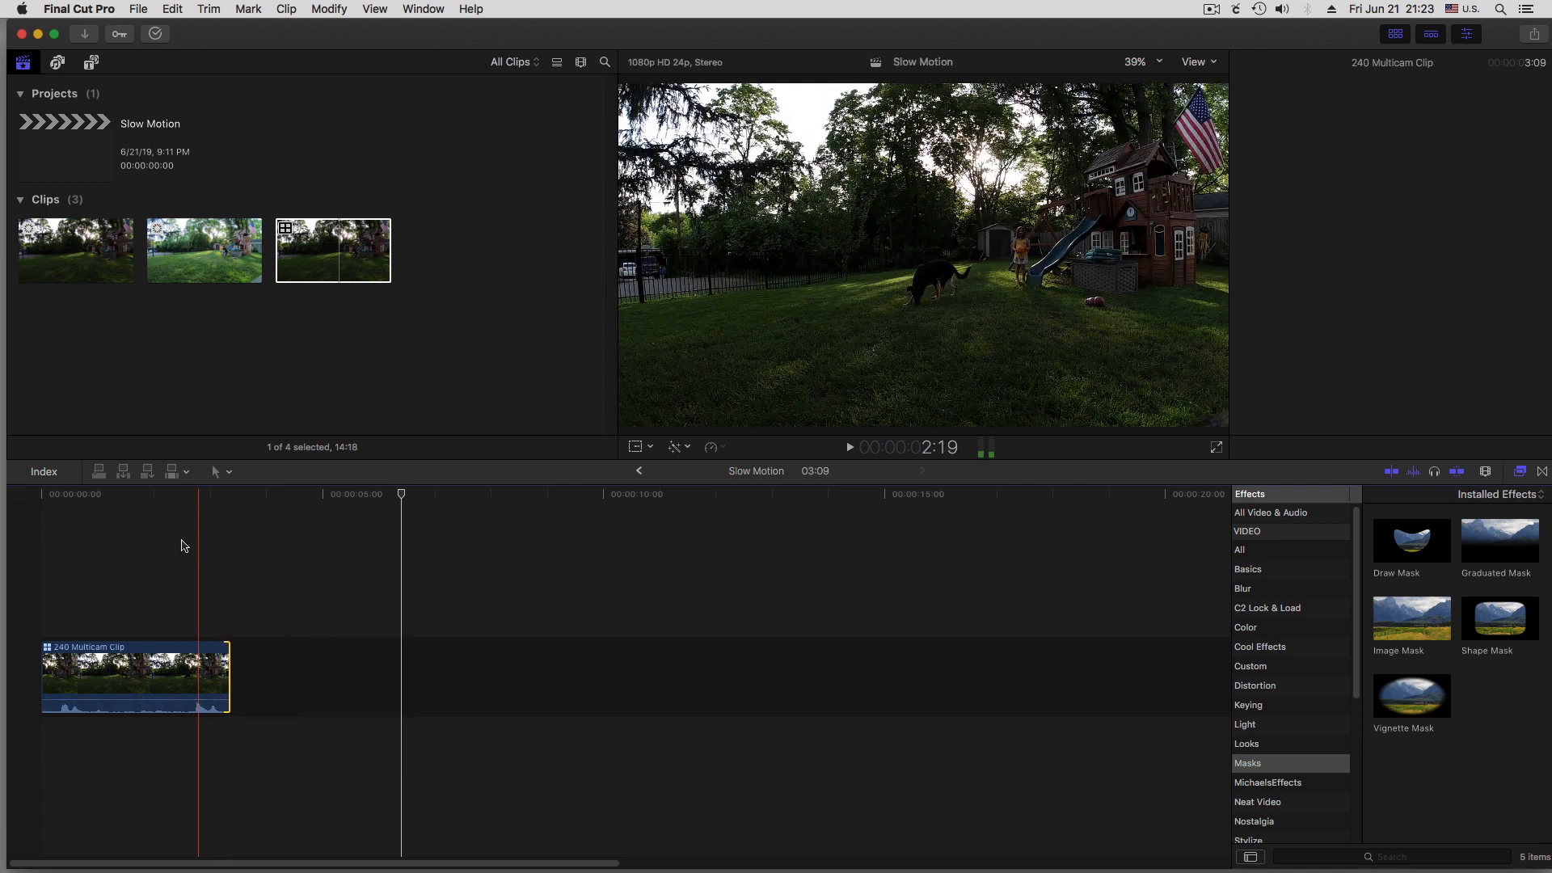
pyautogui.press('space')
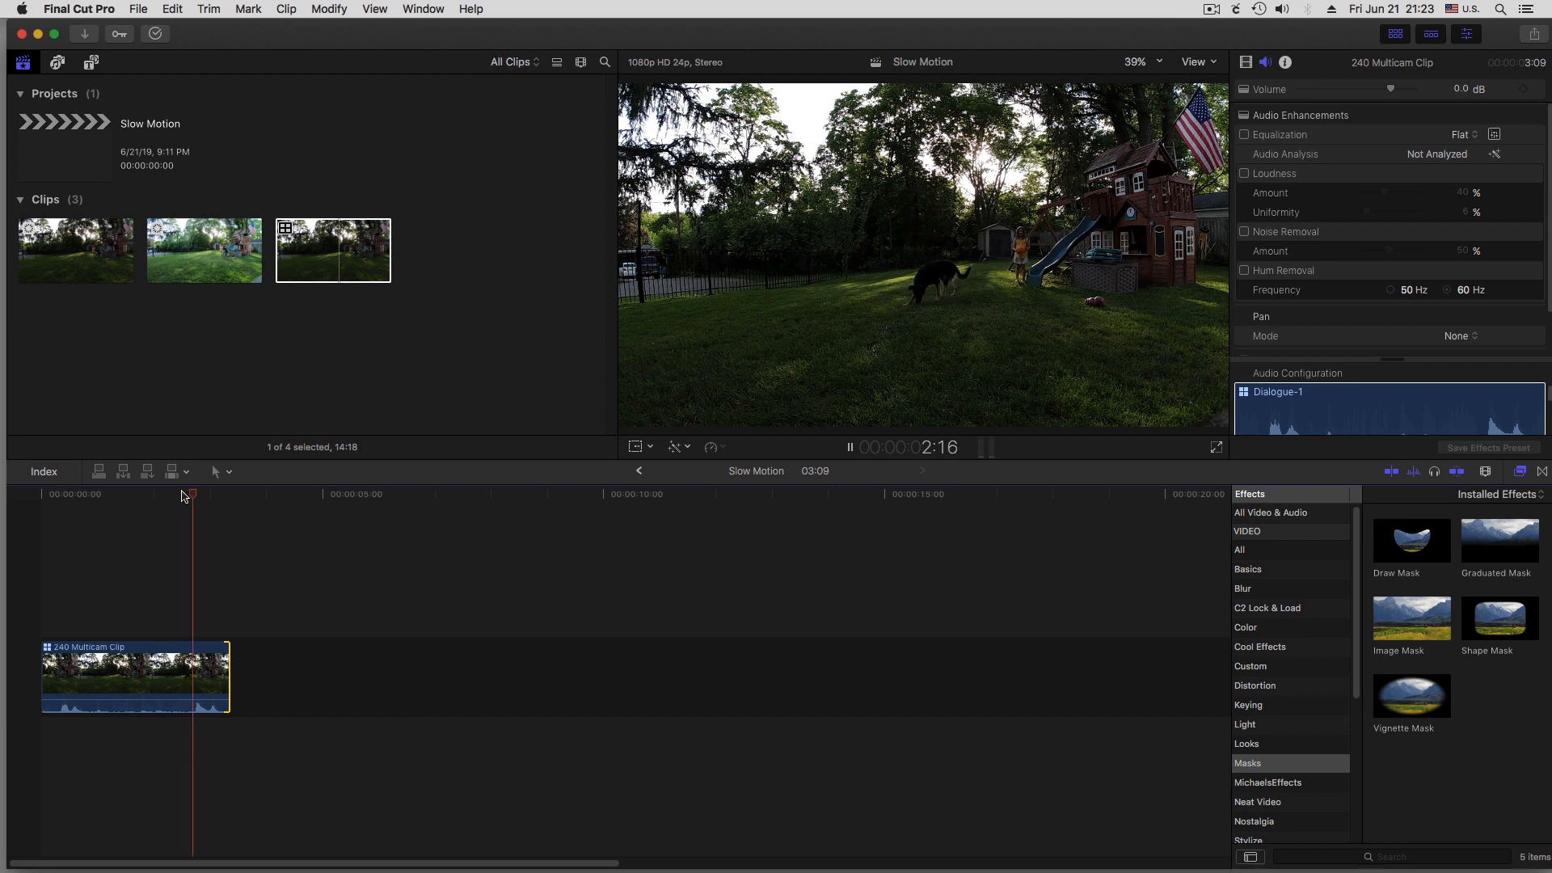
pyautogui.click(45, 497)
pyautogui.press('space')
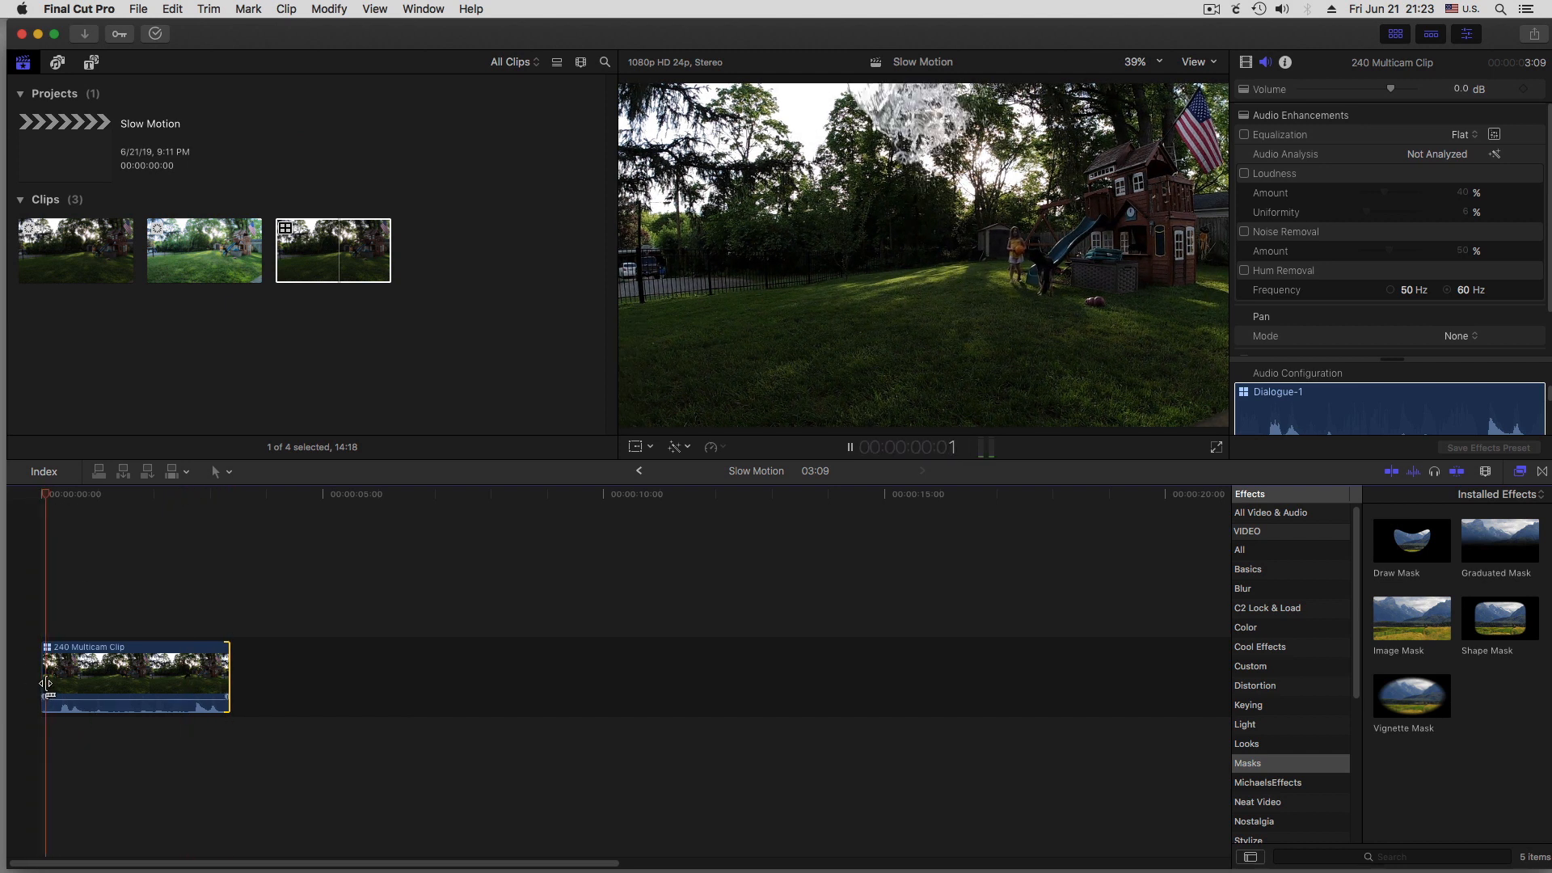
pyautogui.press('space')
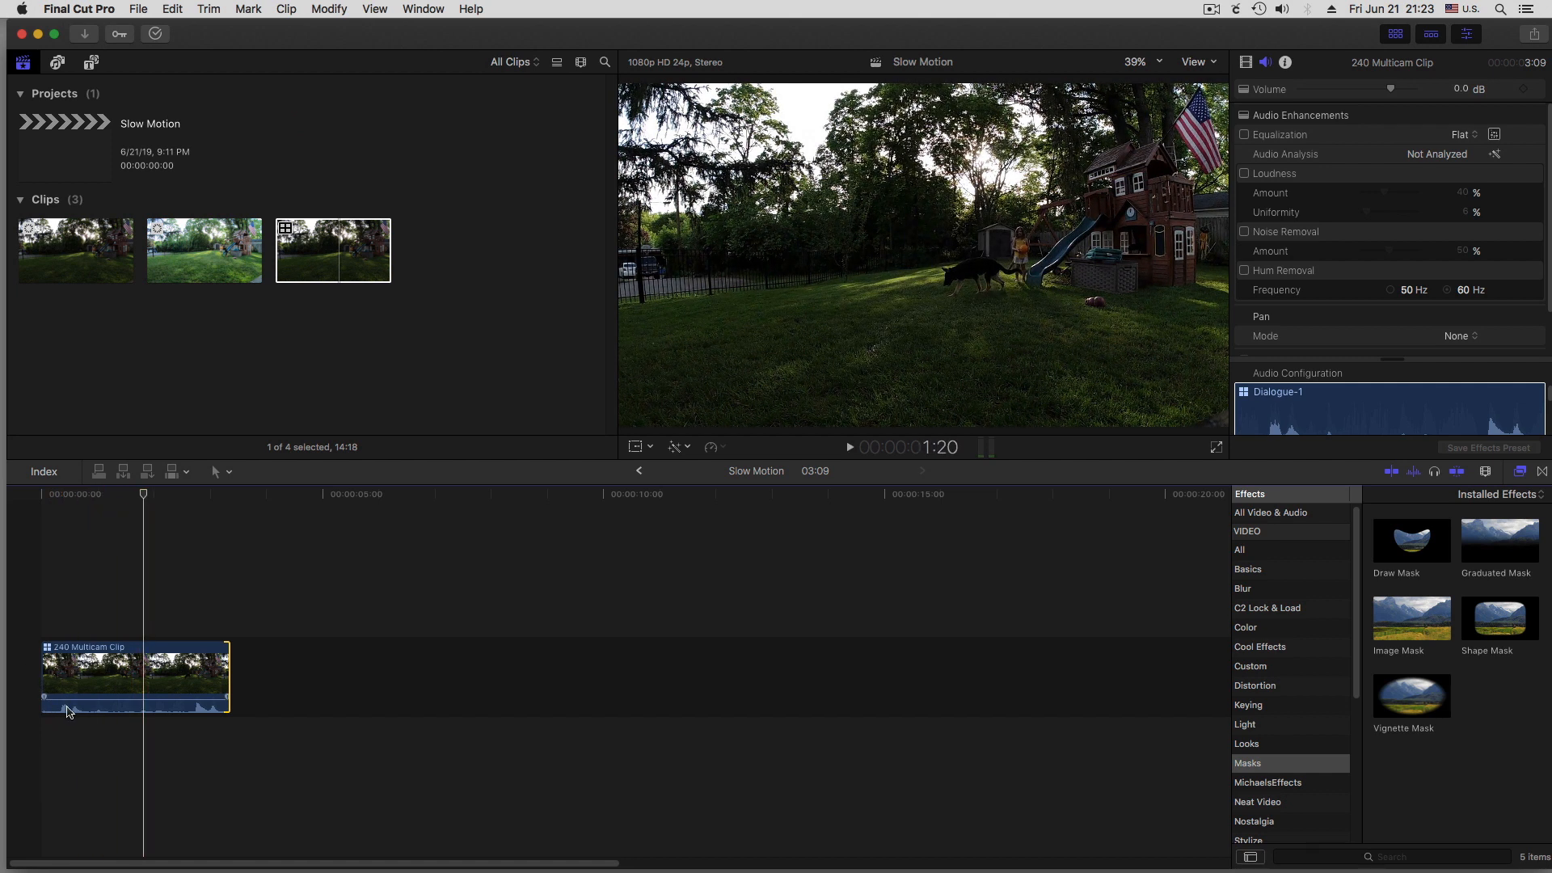
pyautogui.press('space')
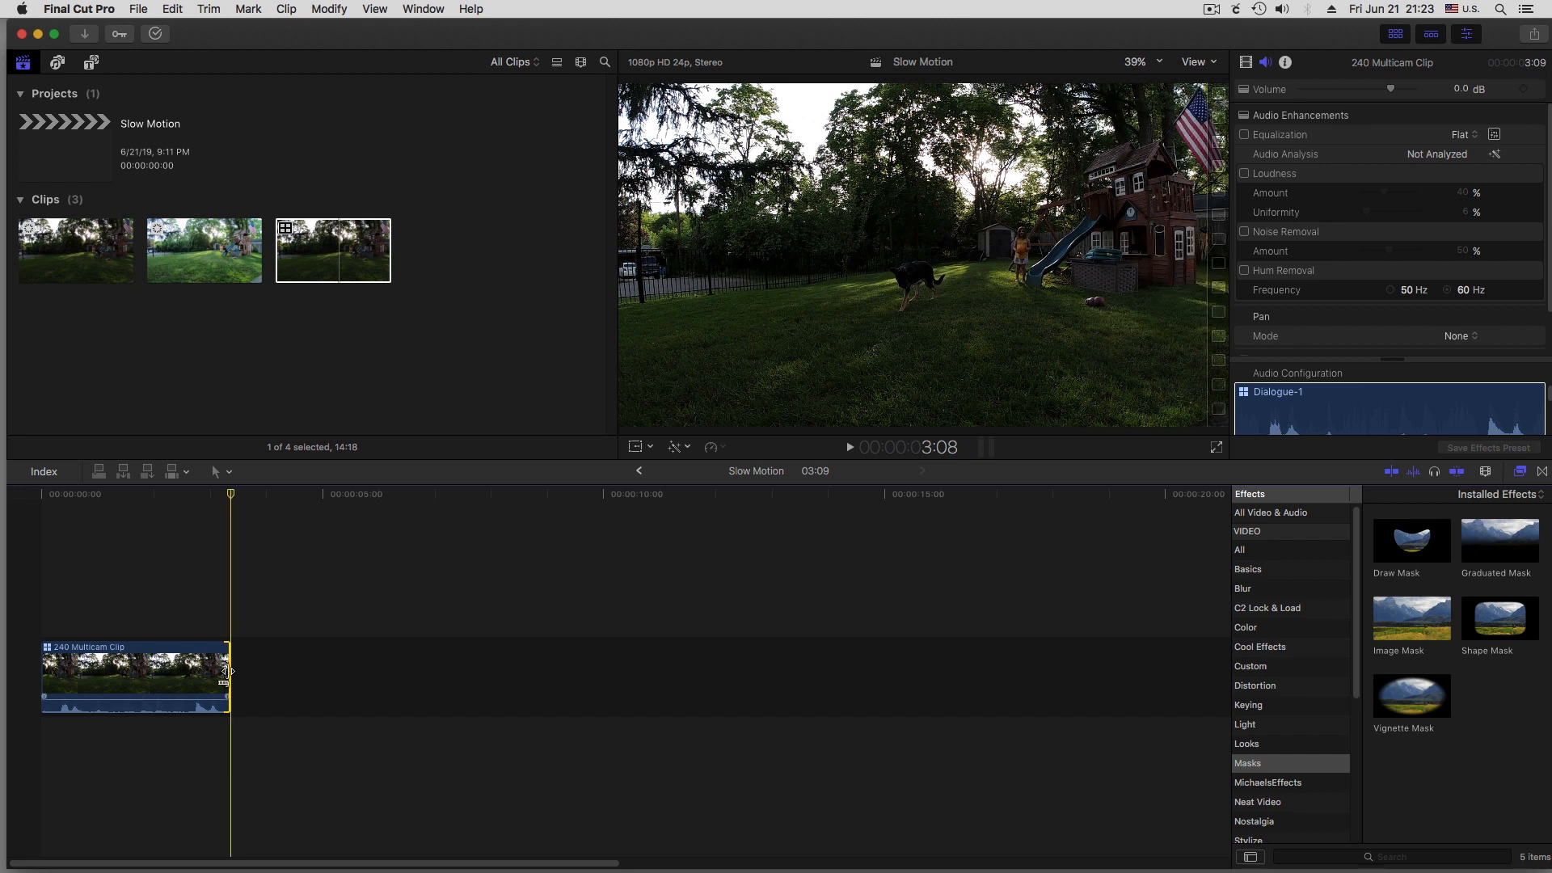
# Place a copy of the trimmed clip directly after it, slow the copy to 10%, and play it
pyautogui.click(145, 665)
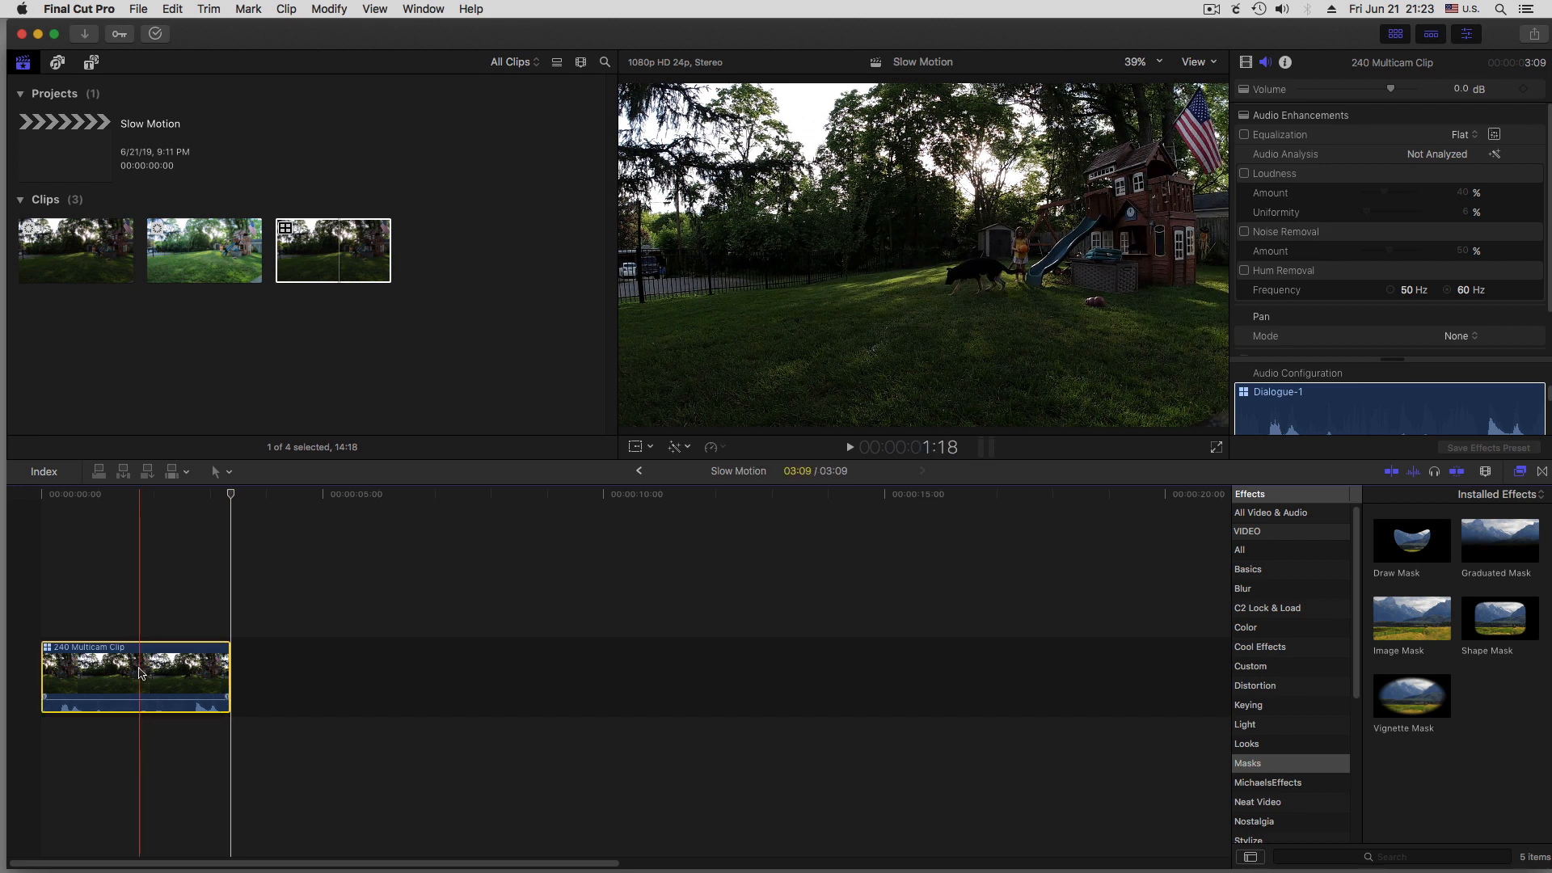
pyautogui.moveTo(140, 673); pyautogui.dragTo(317, 678)
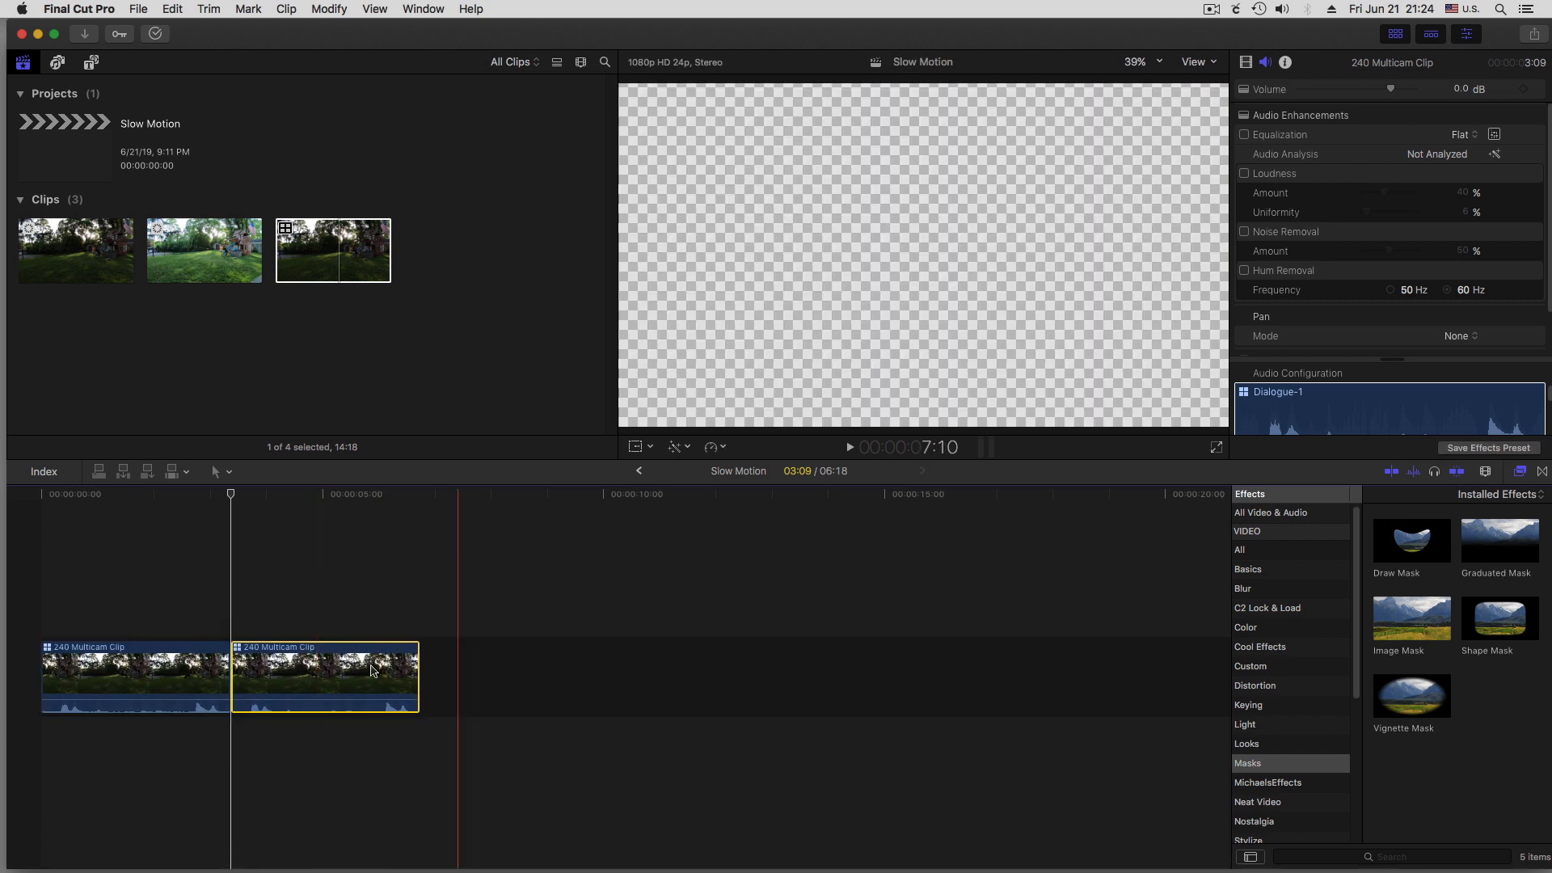
pyautogui.click(725, 449)
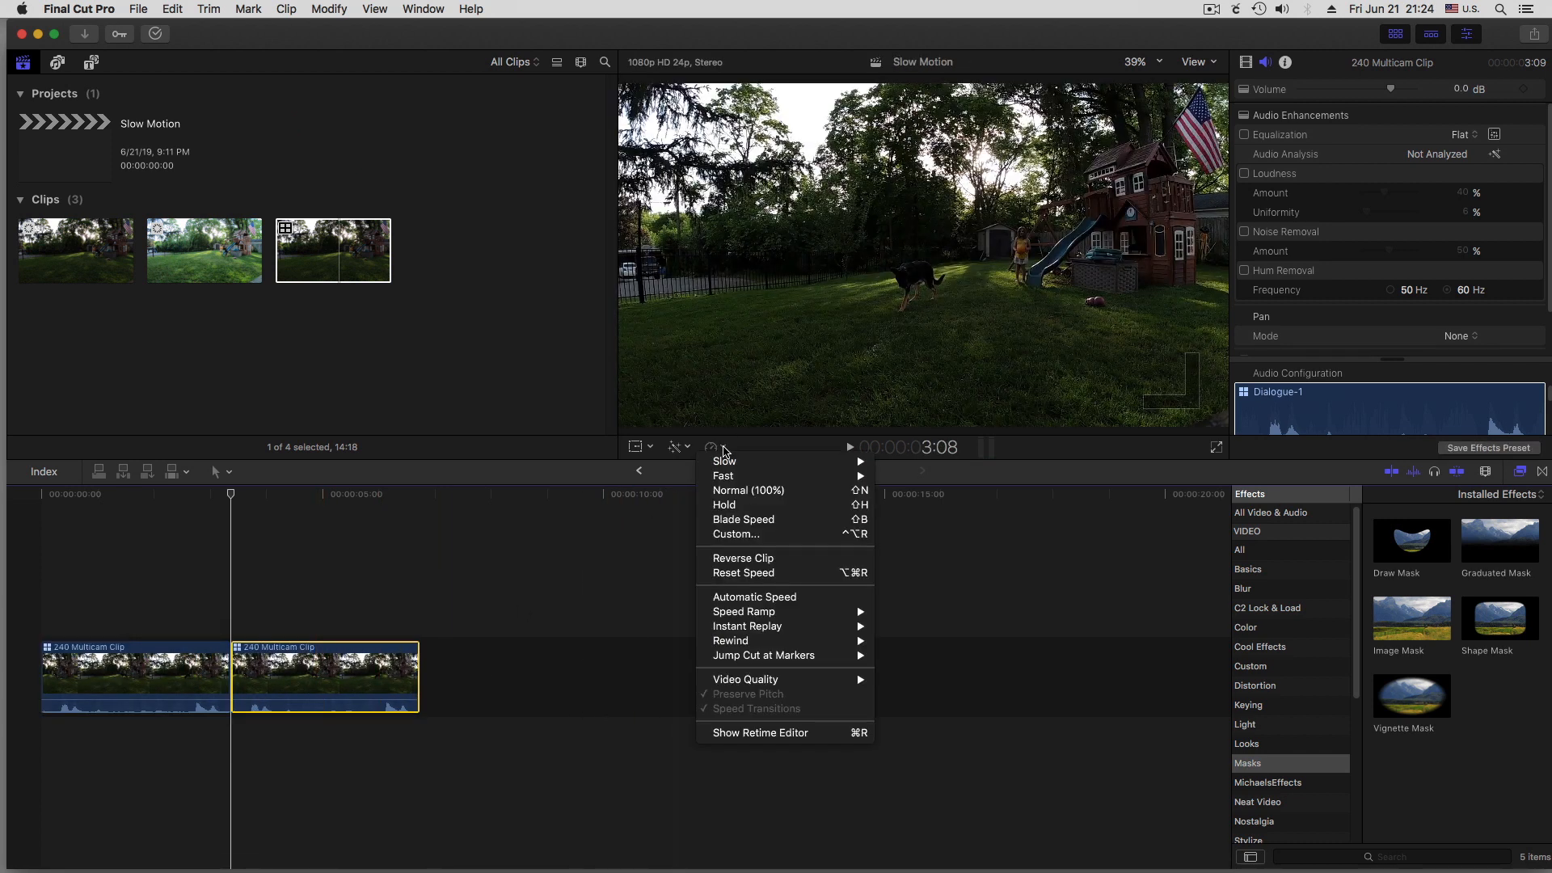
pyautogui.moveTo(730, 467)
pyautogui.click(902, 490)
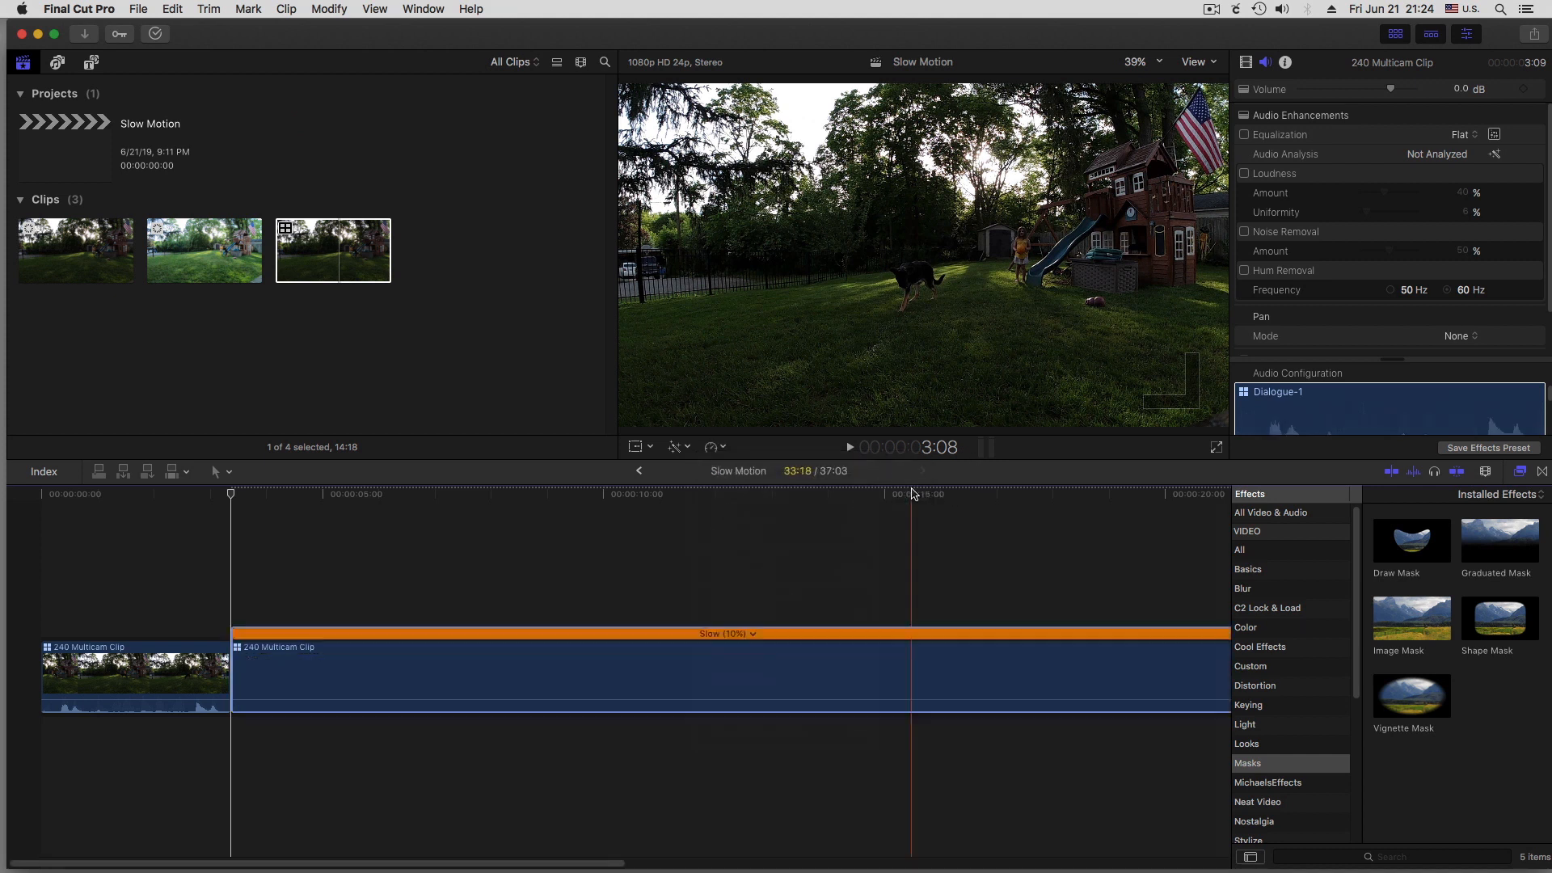
pyautogui.press('space')
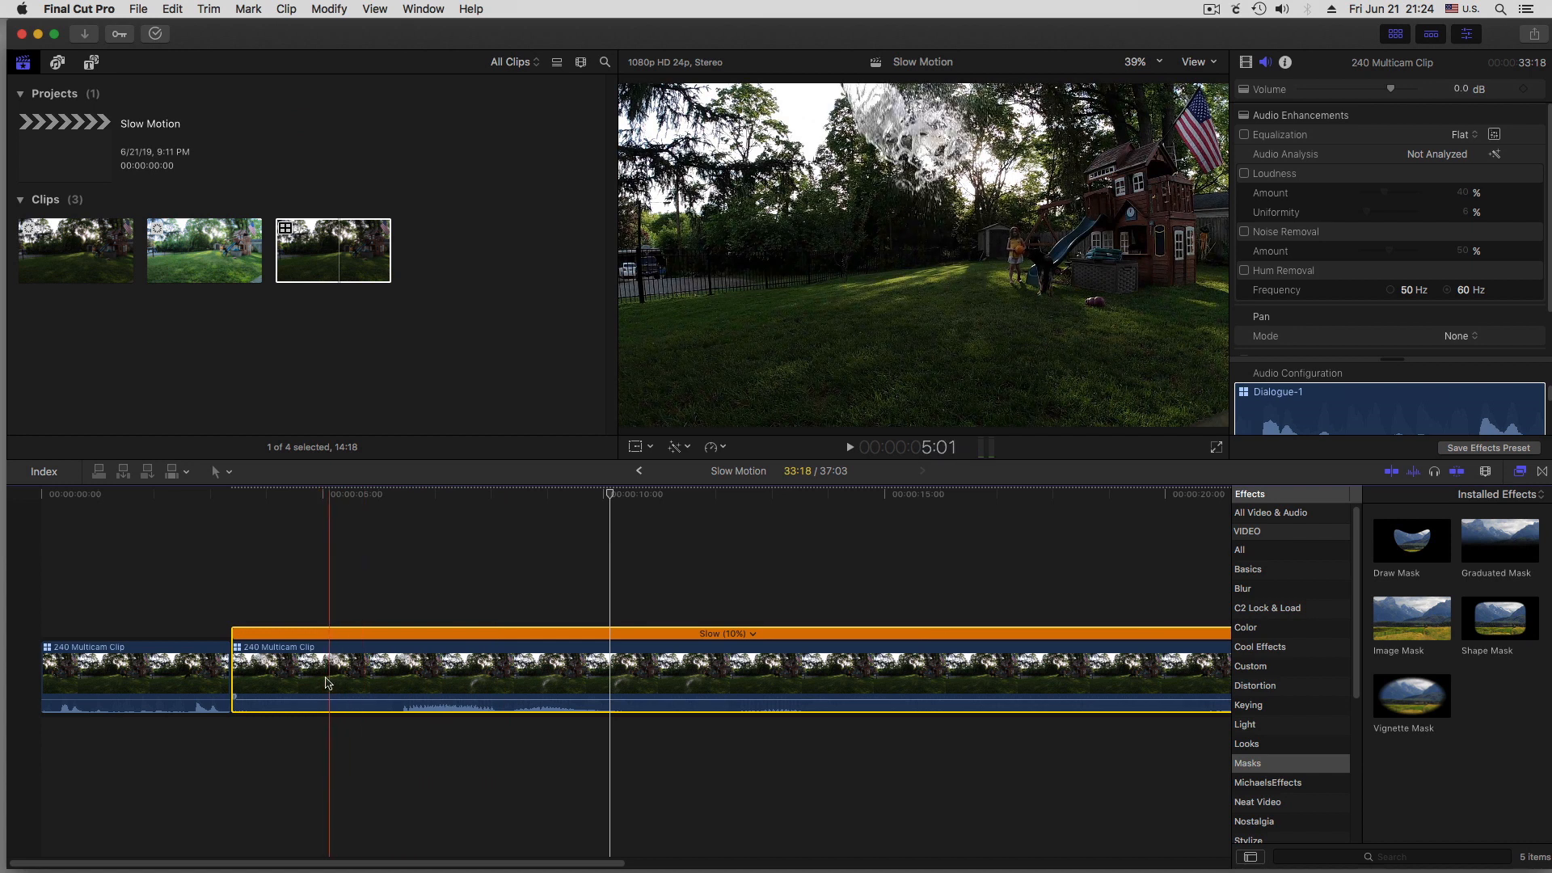
# Switch the slowed clip's active video angle to gopro and play the slow-motion section
pyautogui.rightClick(316, 652)
pyautogui.moveTo(411, 631)
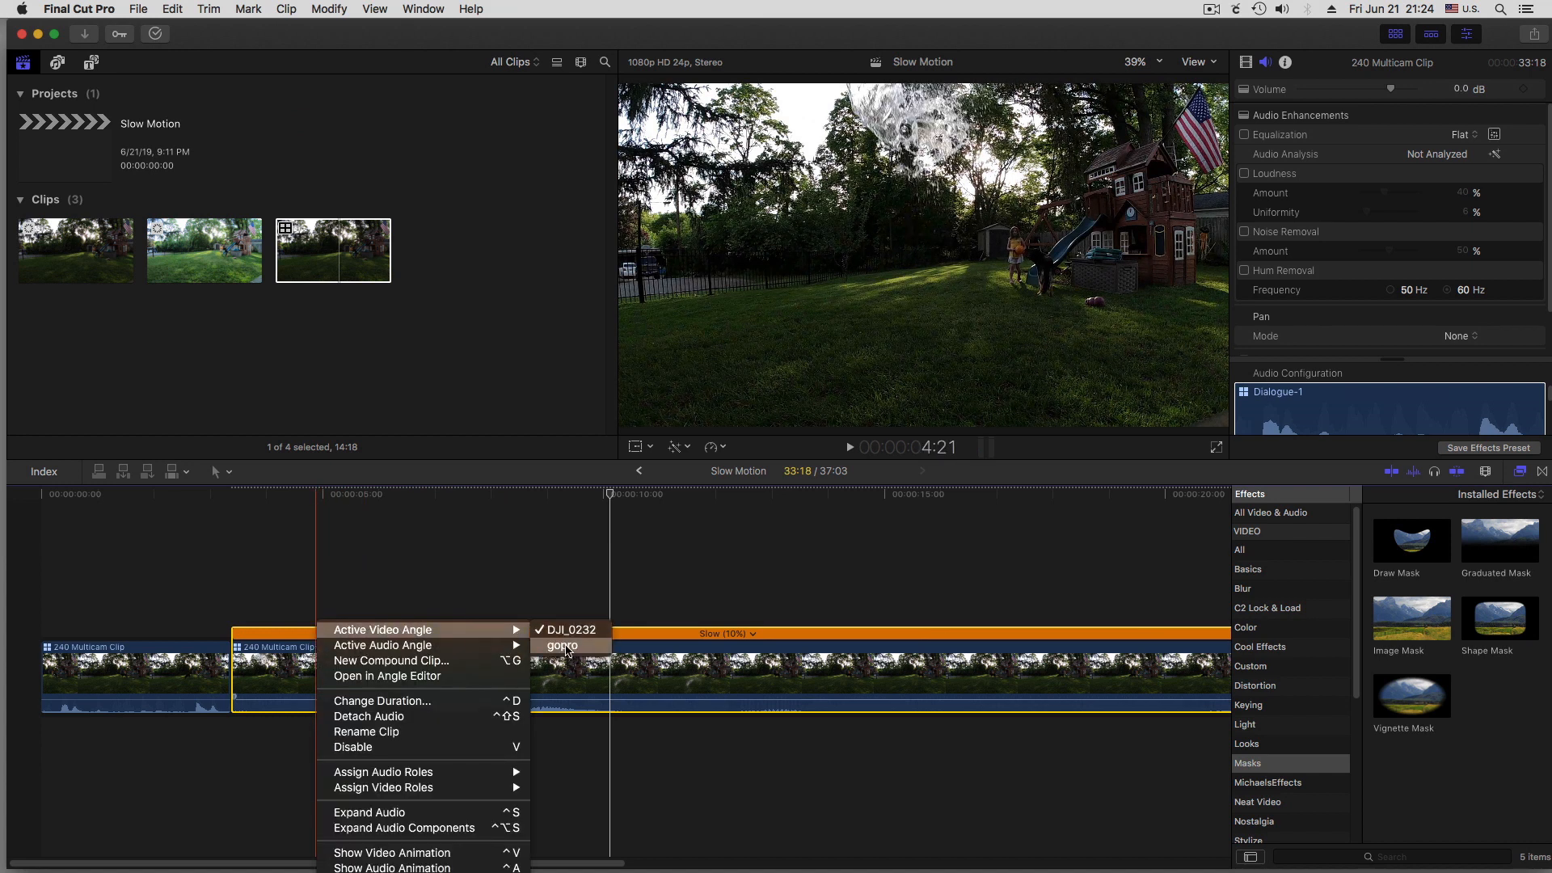
pyautogui.click(563, 646)
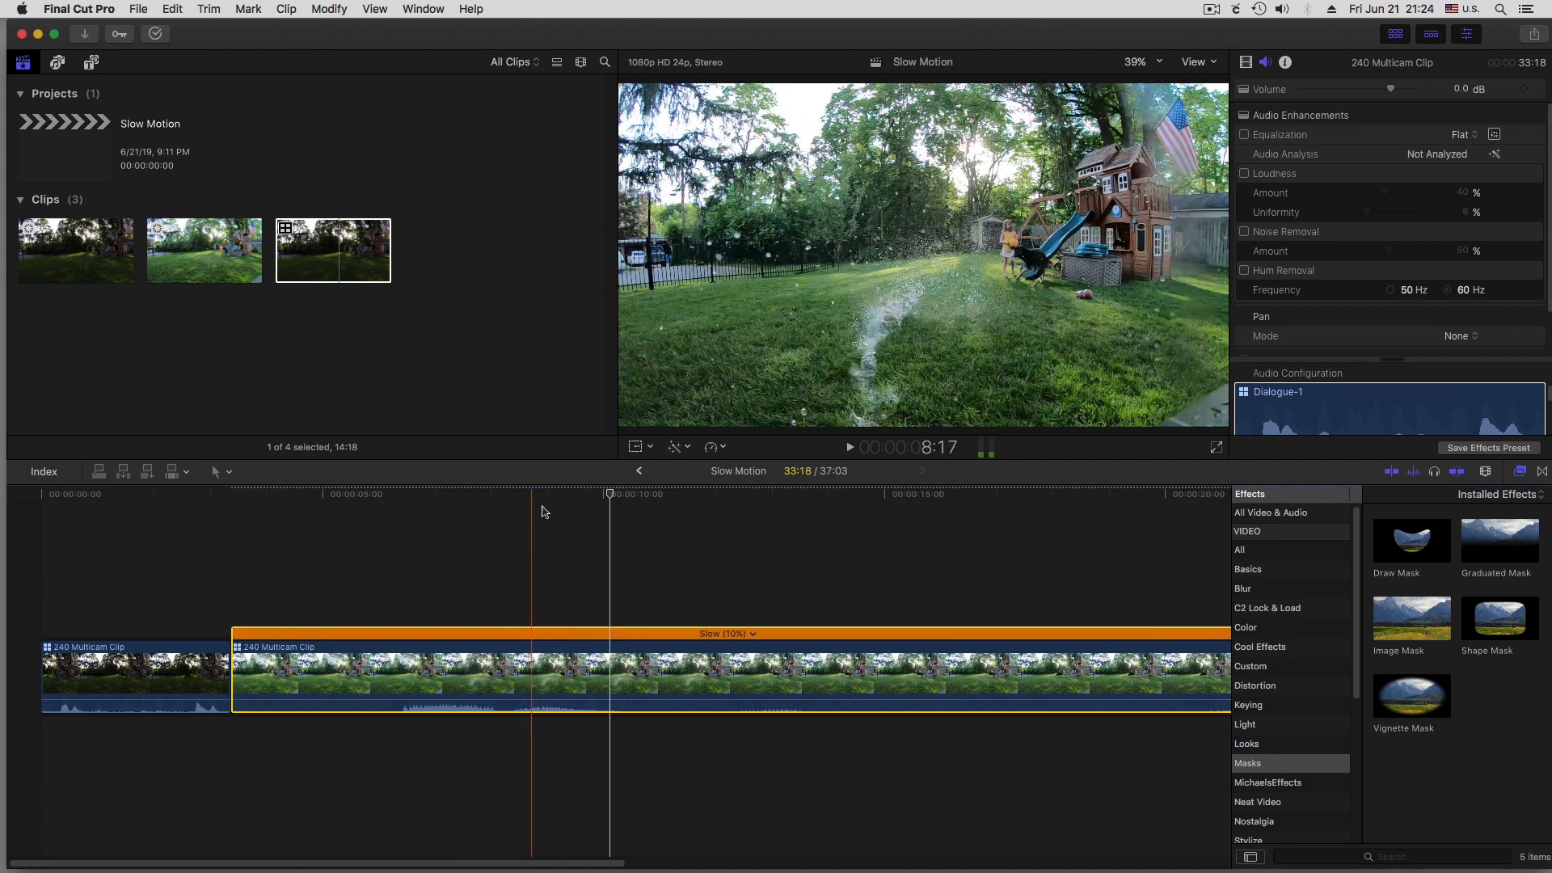
pyautogui.press('space')
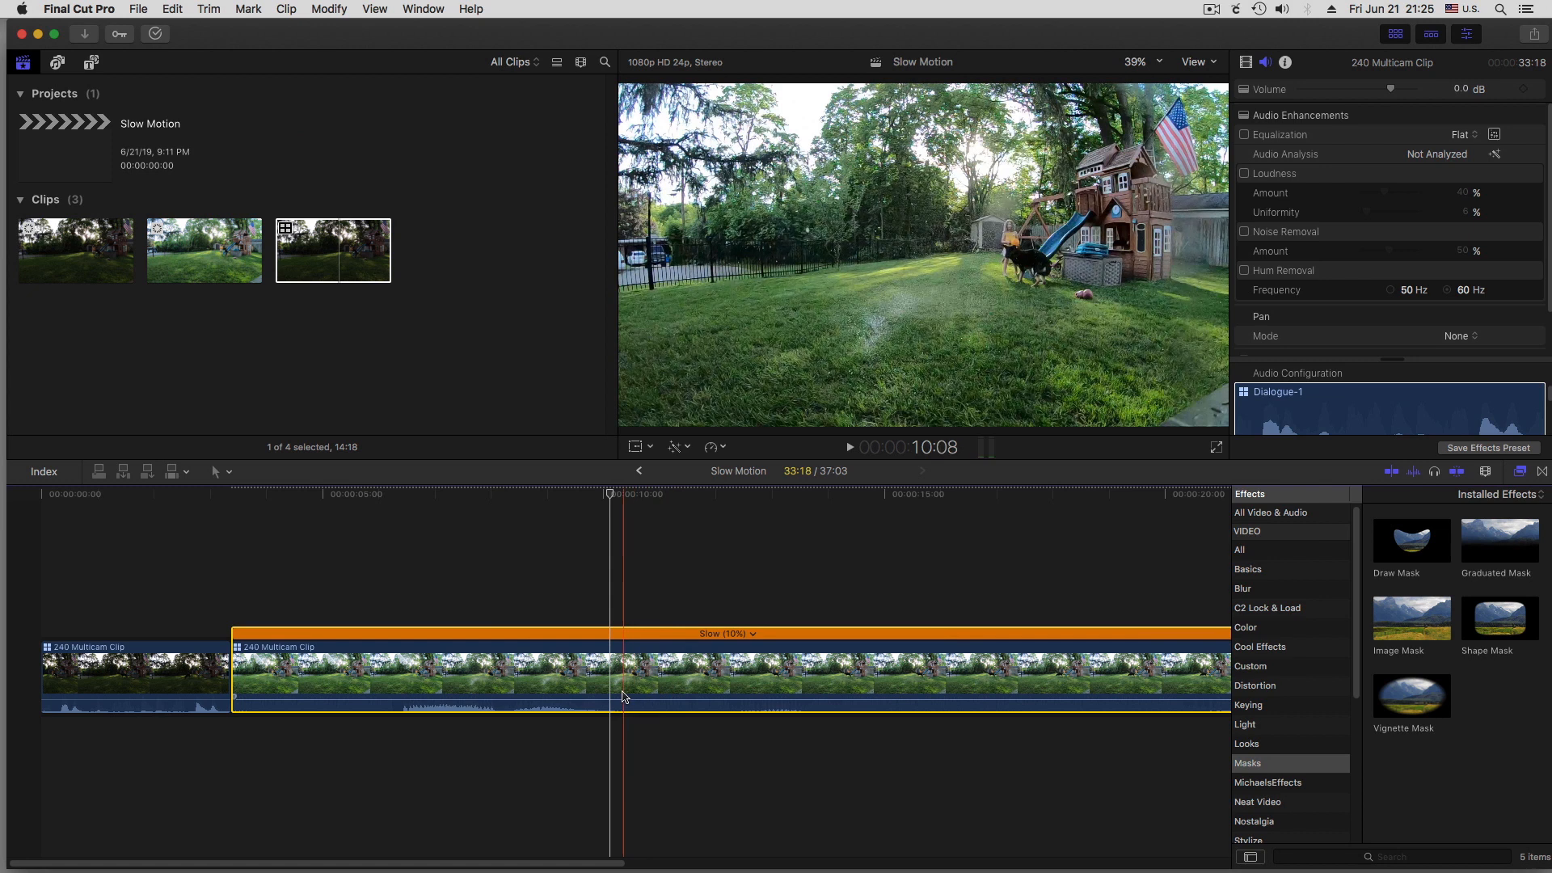
# Split the slowed clip at the playhead, at about the 10-second mark on the timeline
pyautogui.press('t')
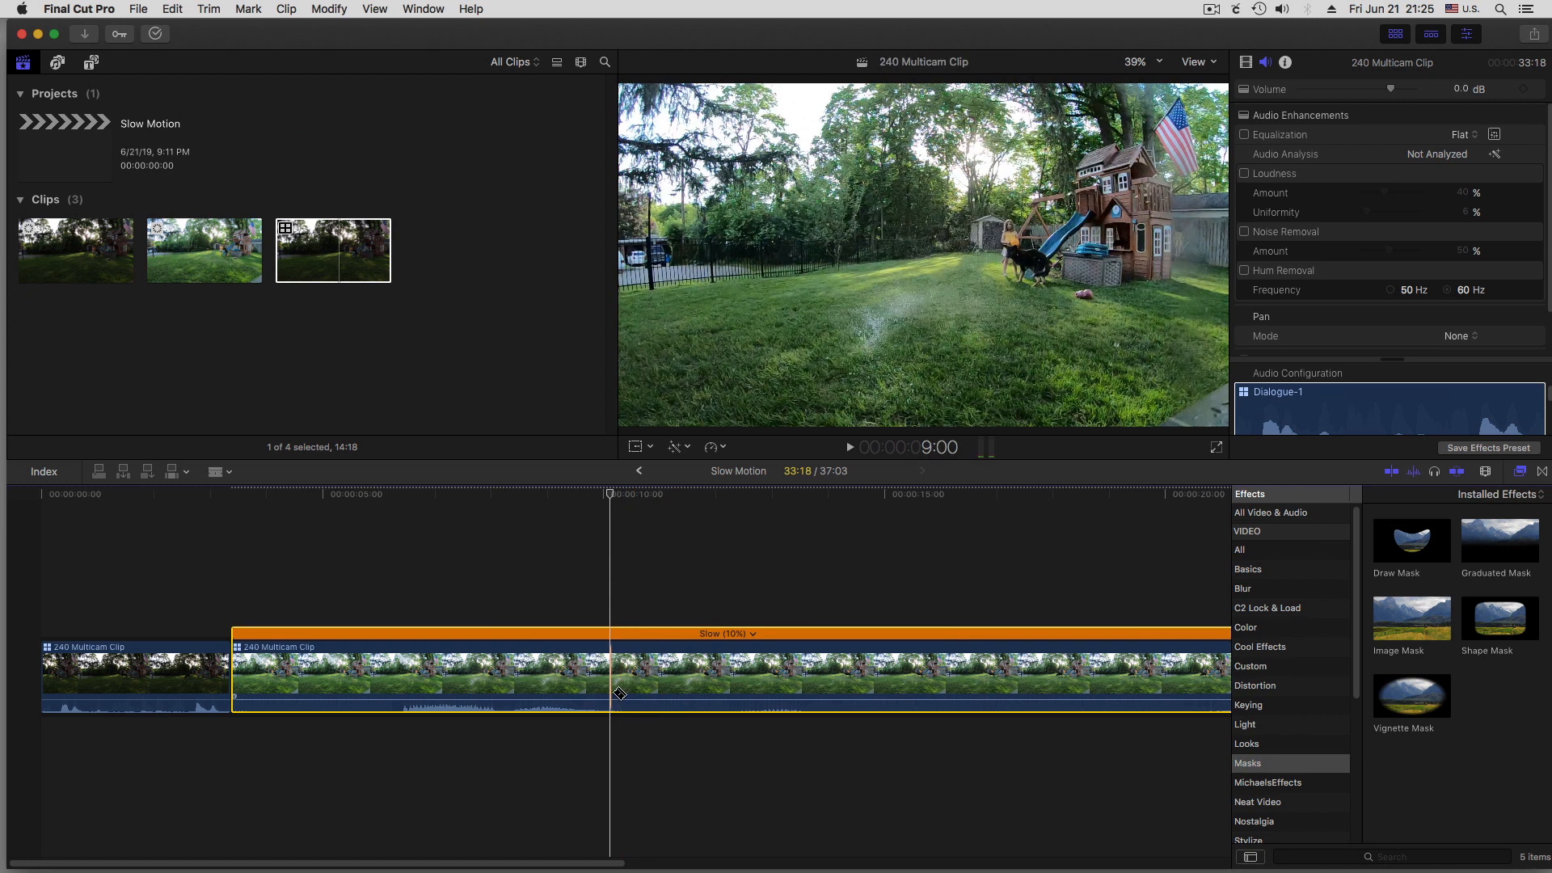
pyautogui.click(619, 694)
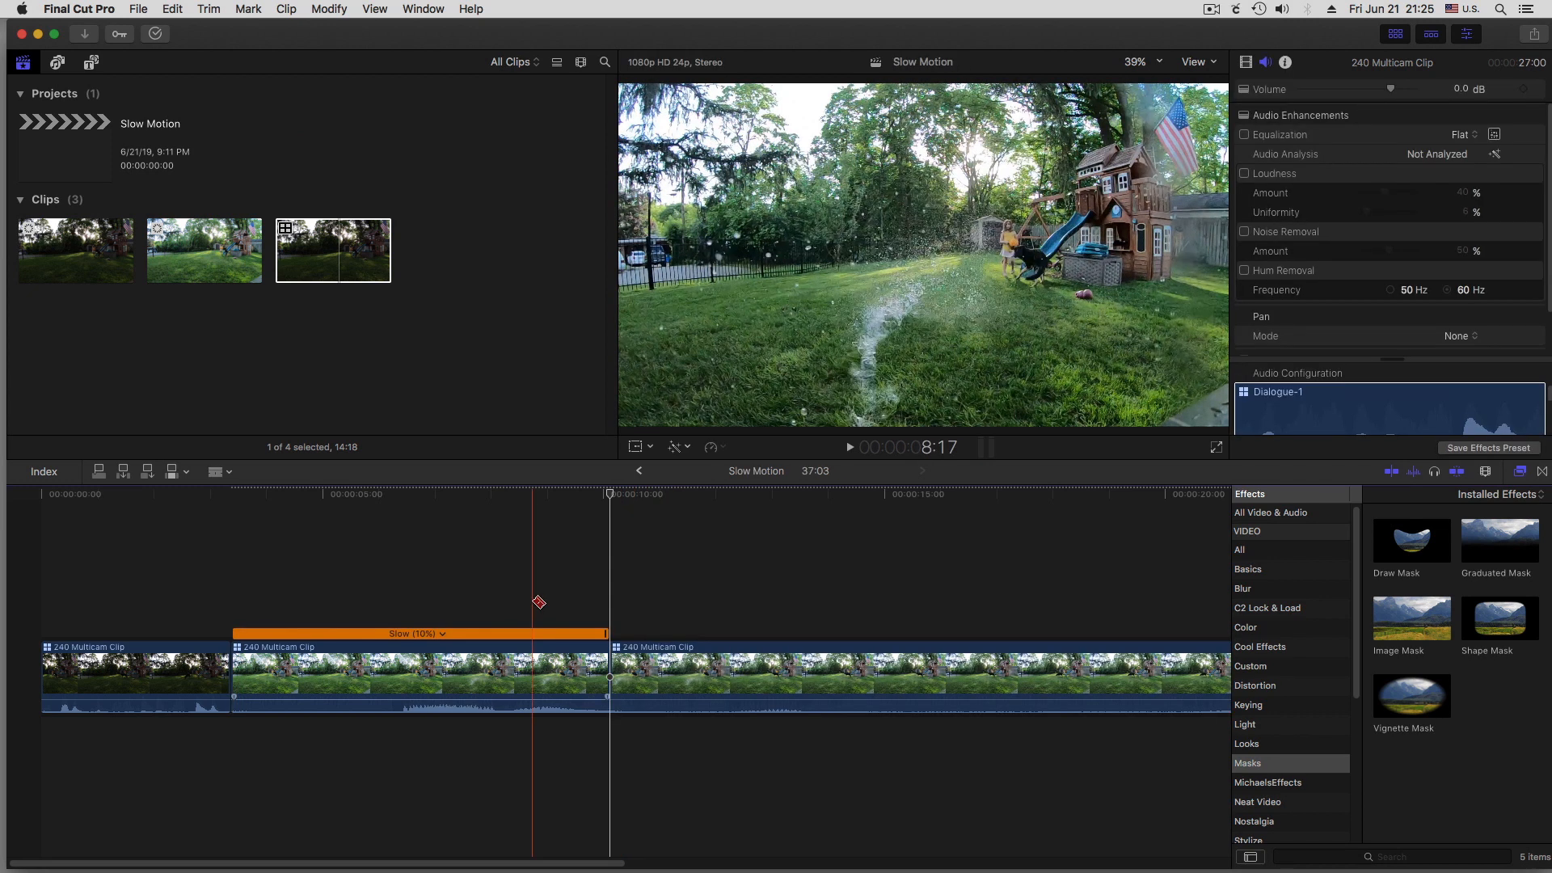
pyautogui.press('a')
# Stack a copy of the first slowed section above the original and set the copy's active video angle to DJI_0232
pyautogui.click(486, 679)
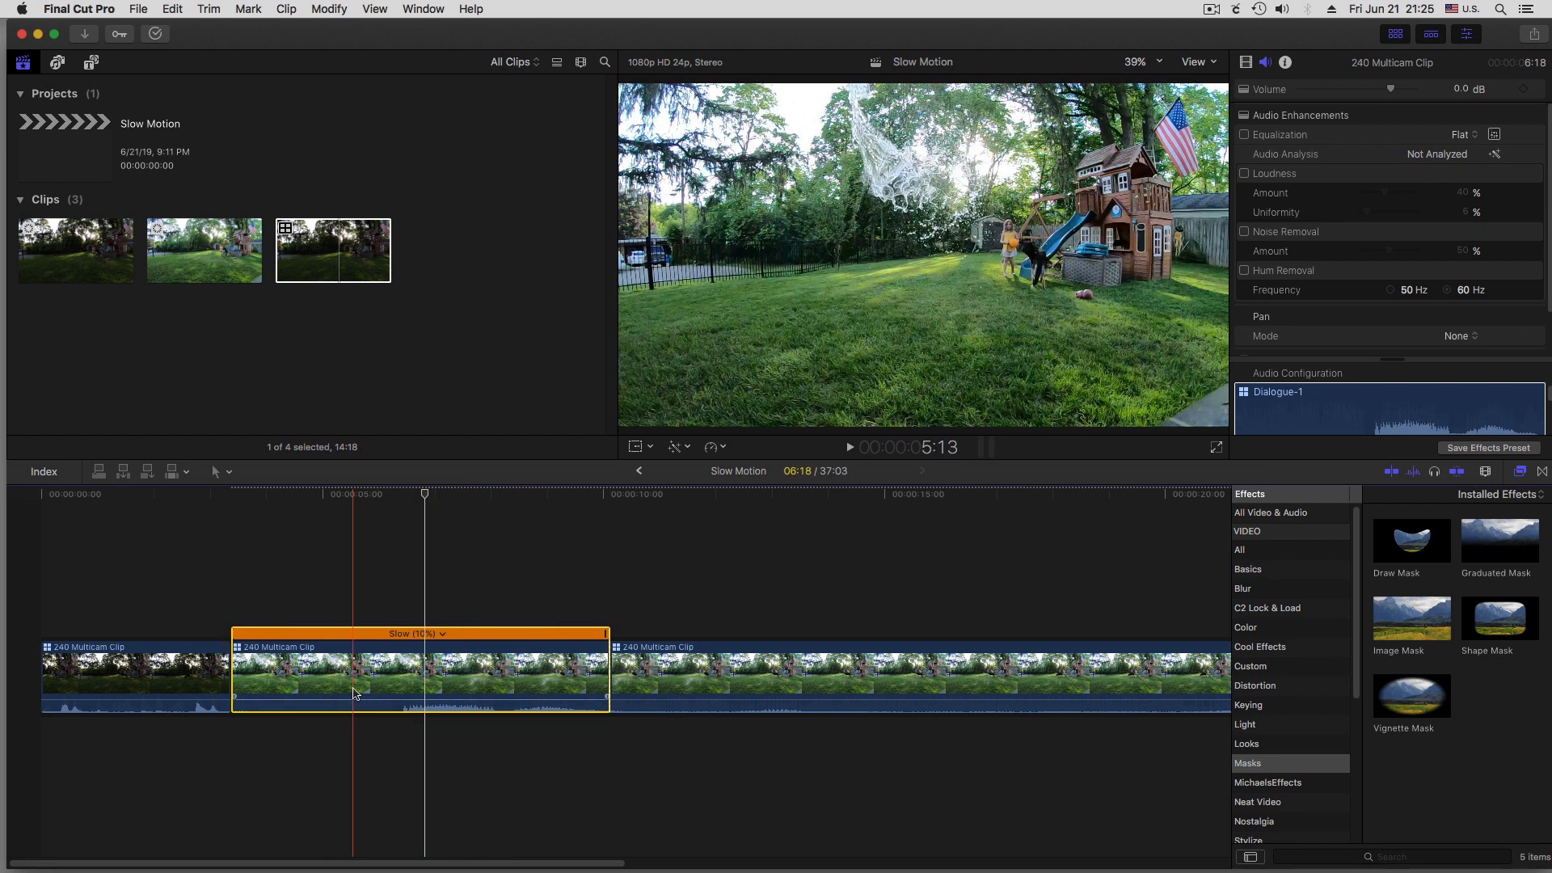
pyautogui.moveTo(355, 679); pyautogui.dragTo(321, 573)
pyautogui.rightClick(301, 559)
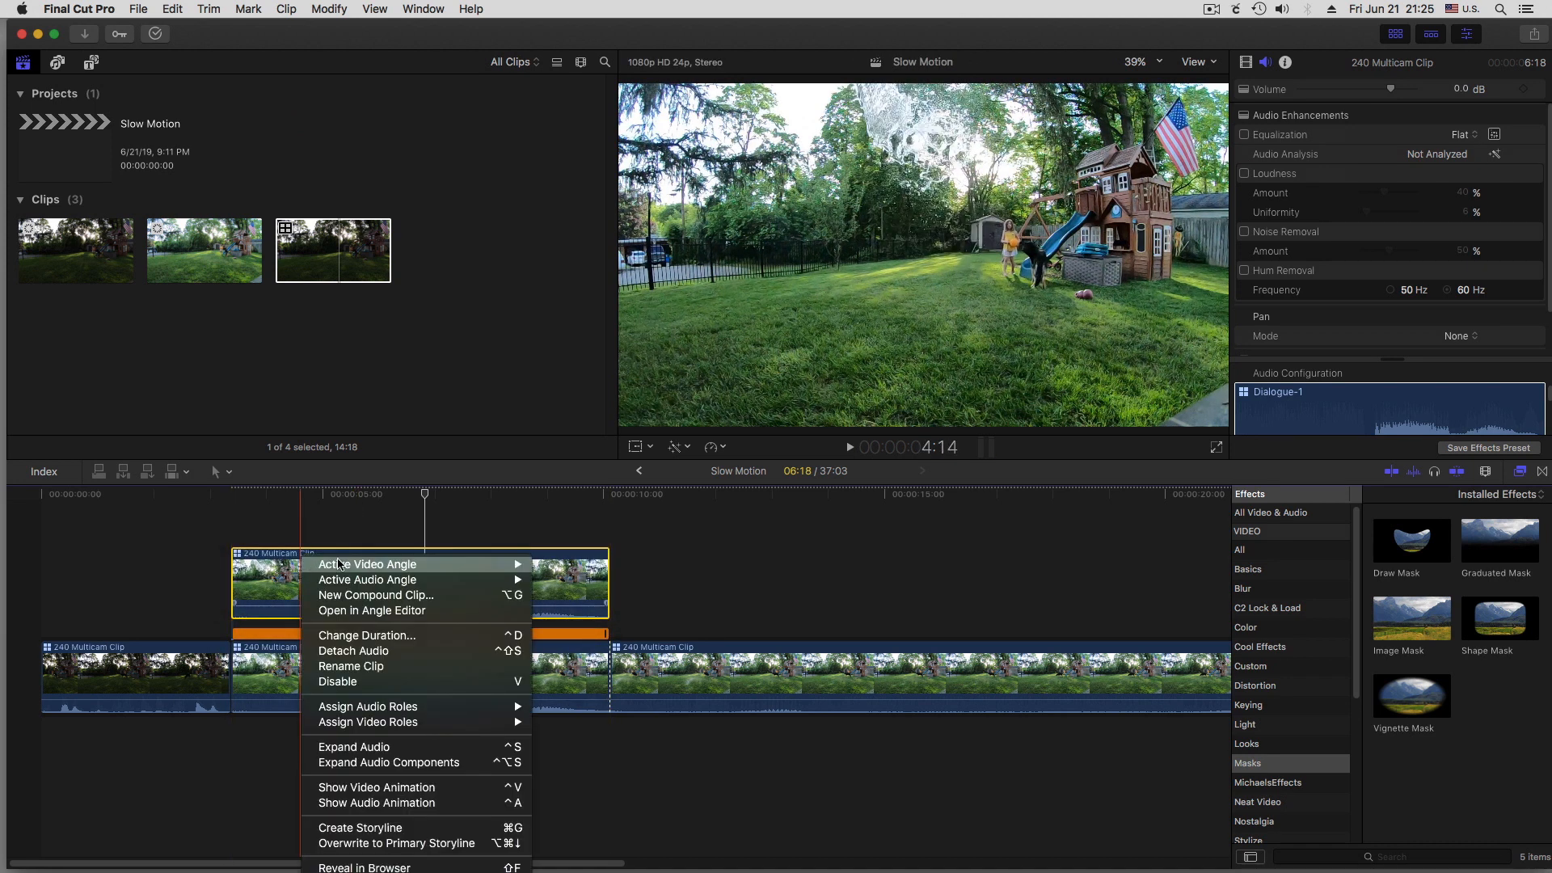
pyautogui.moveTo(346, 563)
pyautogui.click(572, 565)
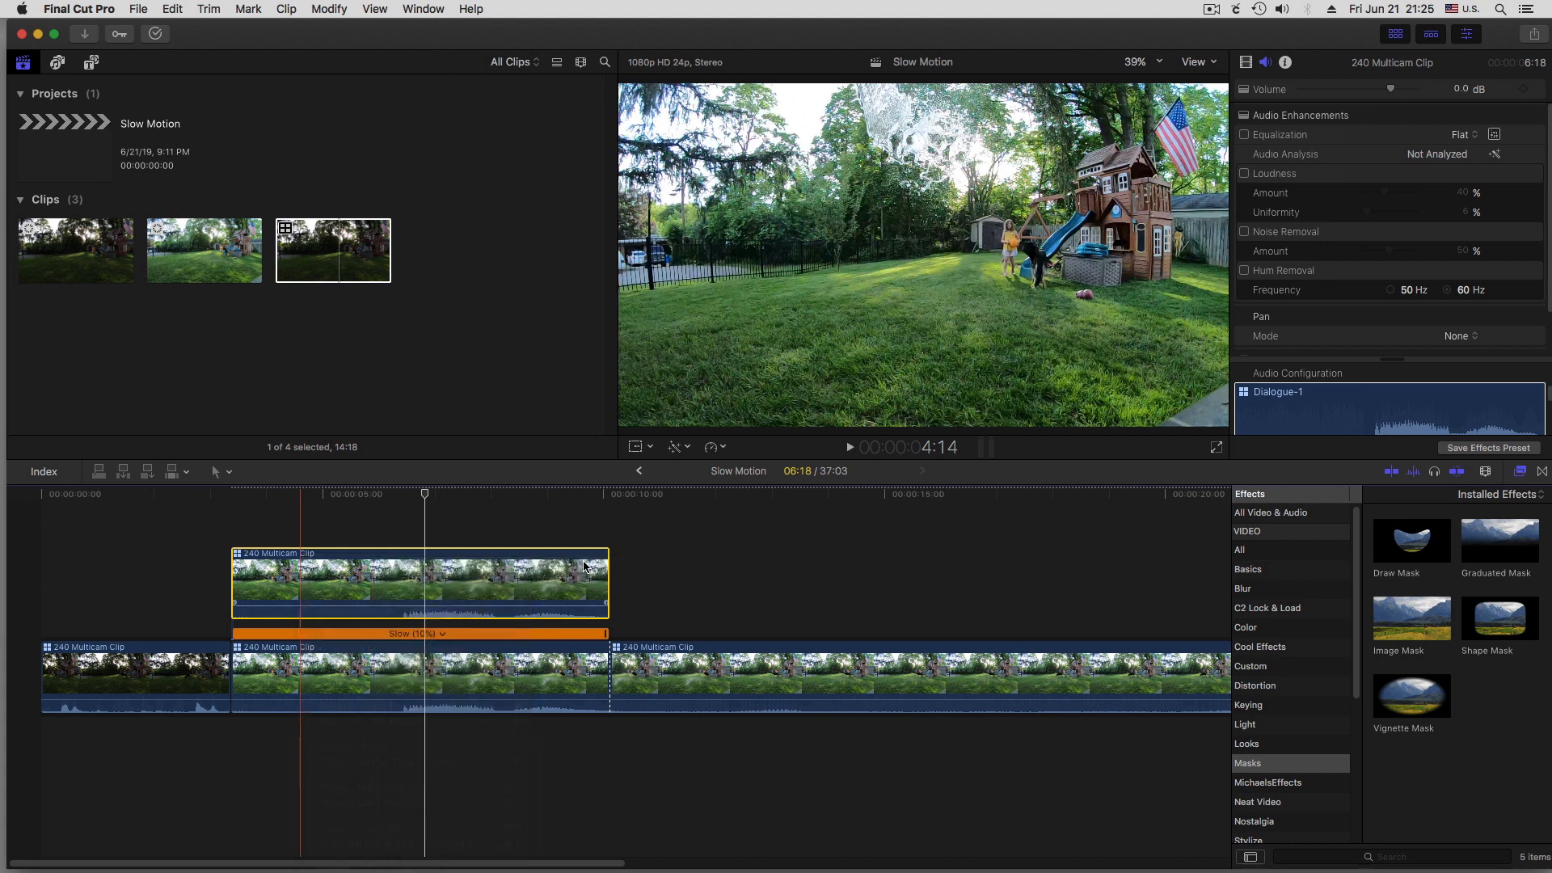
# Check that the upper slowed clip uses DJI_0232 audio, and set the lower slowed clip's active audio angle to gopro
pyautogui.rightClick(332, 567)
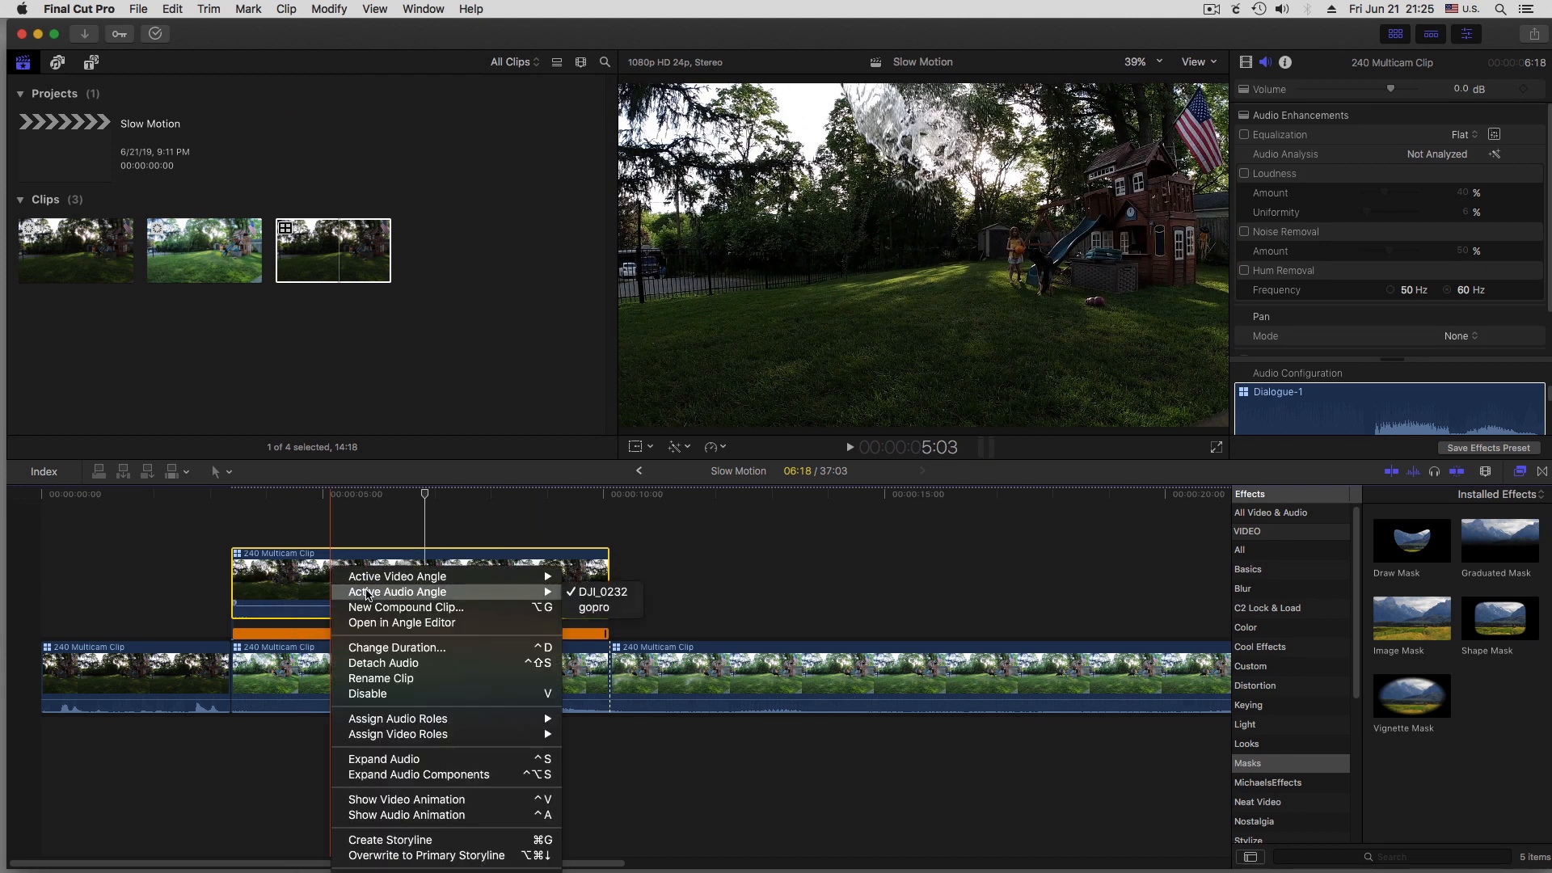
pyautogui.click(637, 554)
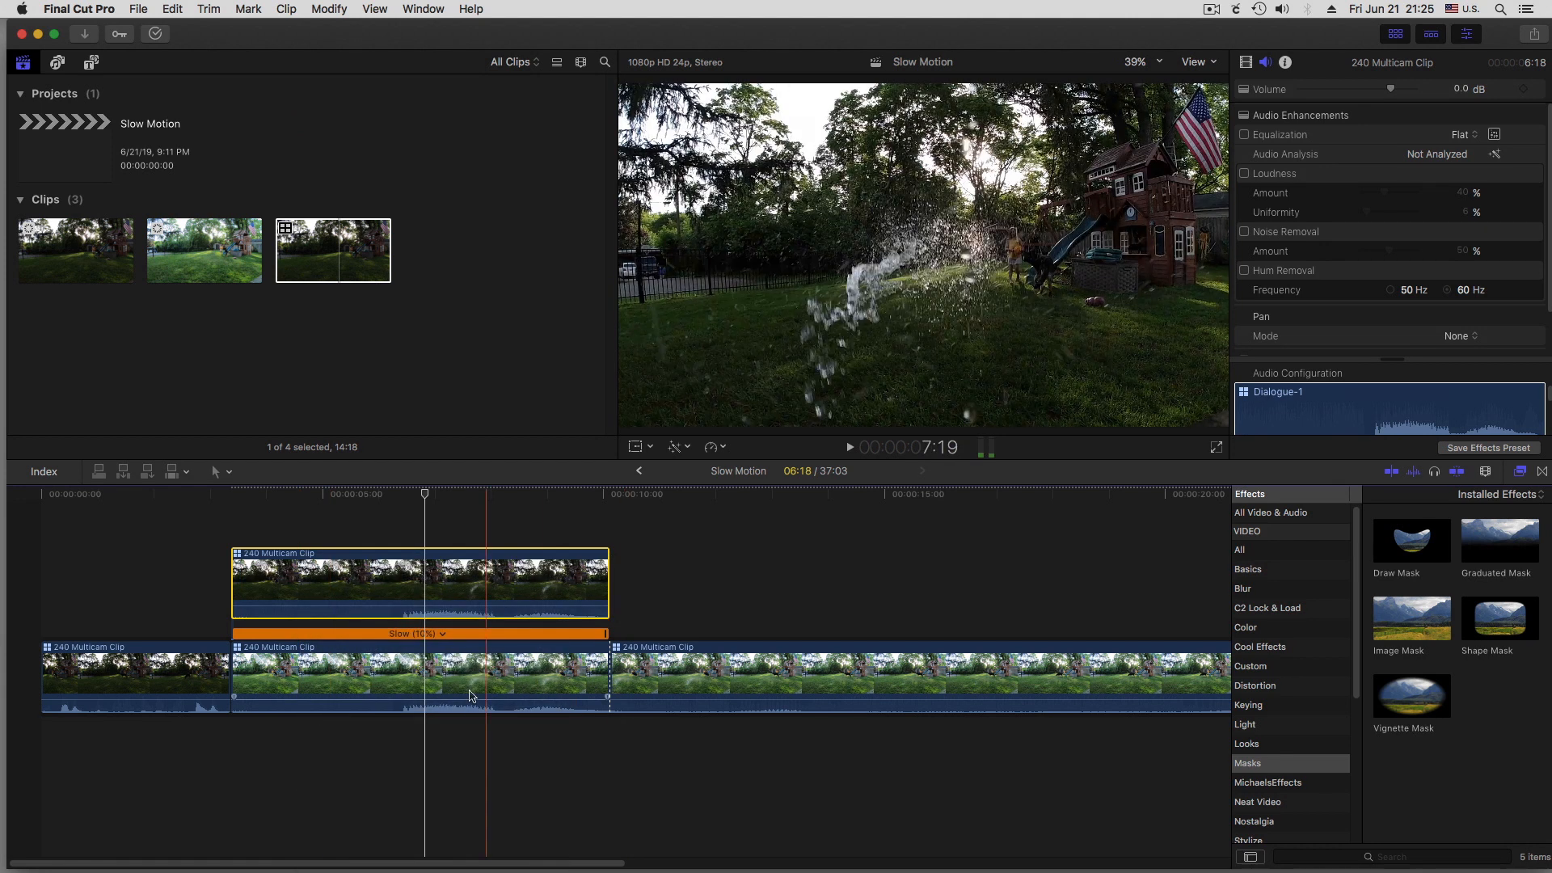
pyautogui.click(423, 679)
pyautogui.rightClick(346, 668)
pyautogui.moveTo(422, 632)
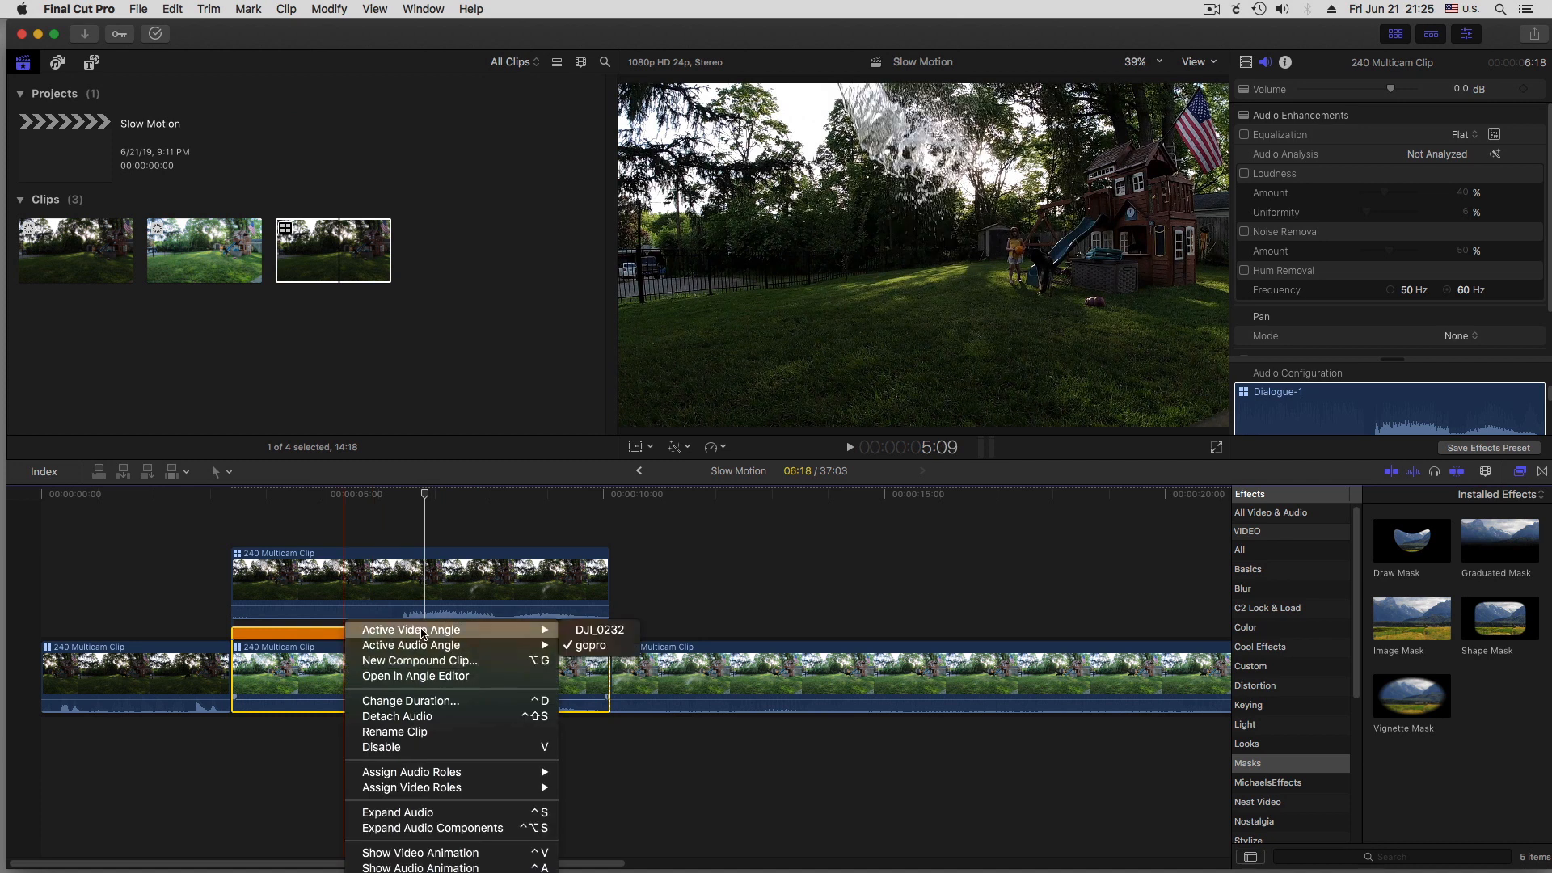
pyautogui.moveTo(538, 646)
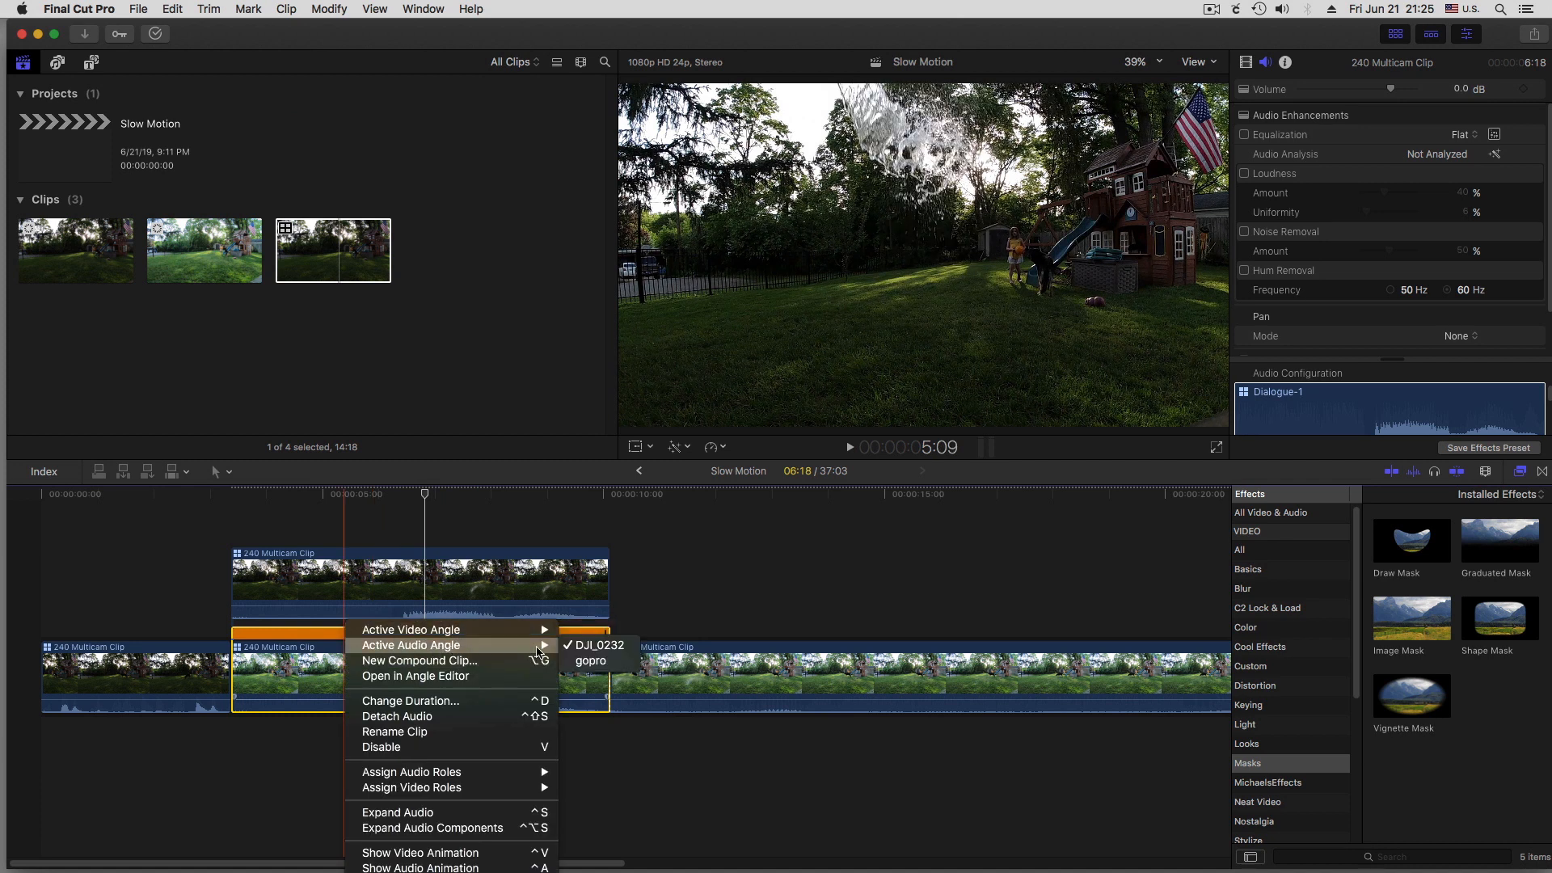
pyautogui.click(590, 663)
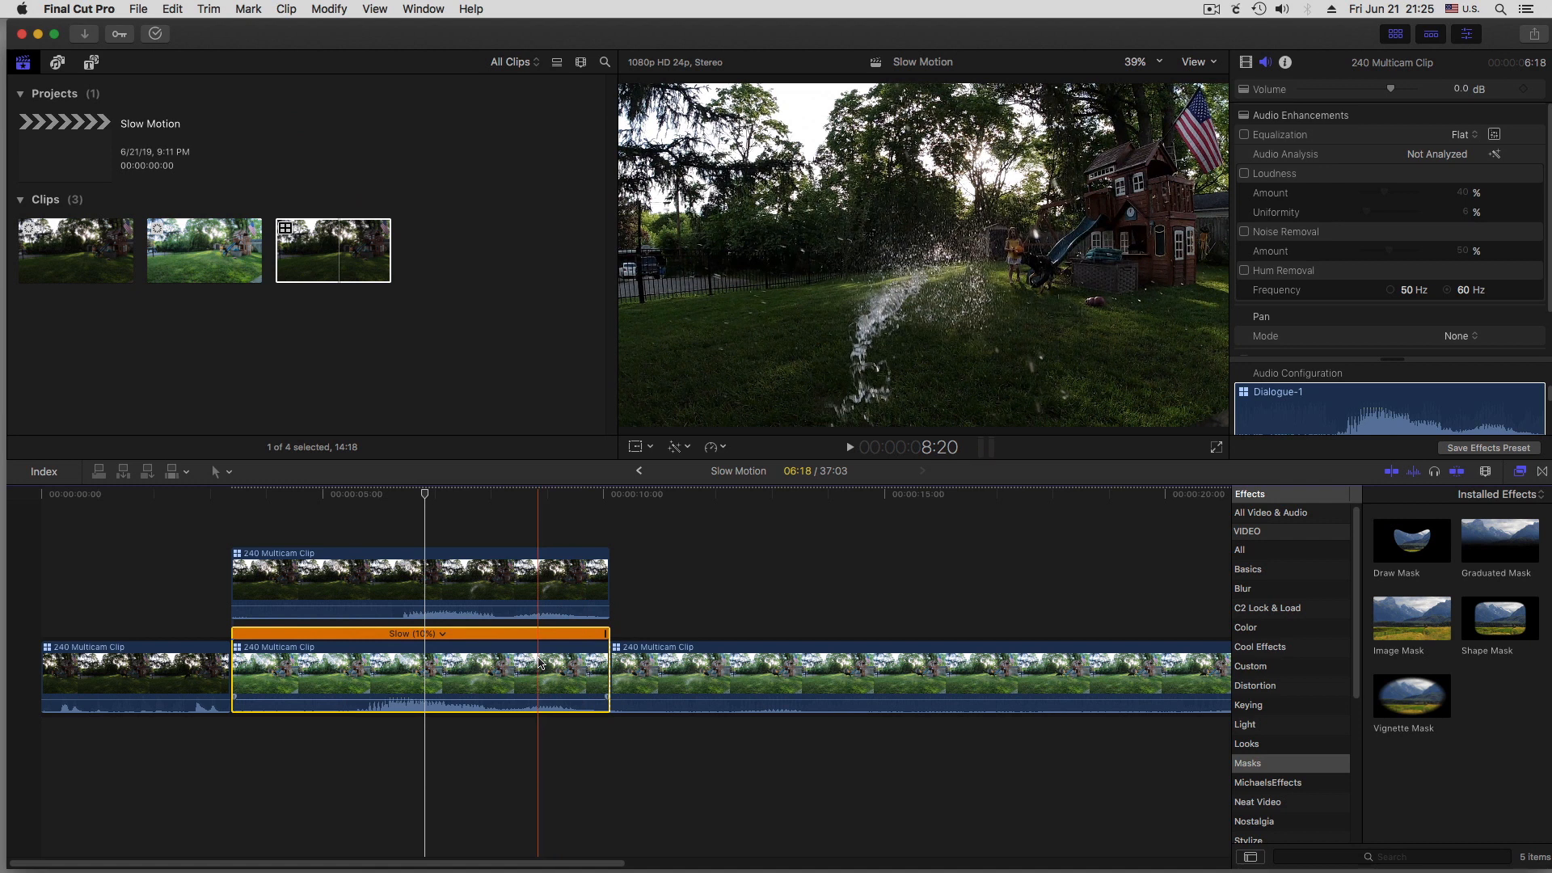
# Apply a Shape Mask to the upper slowed clip and set the mask's curvature to 0%
pyautogui.click(522, 588)
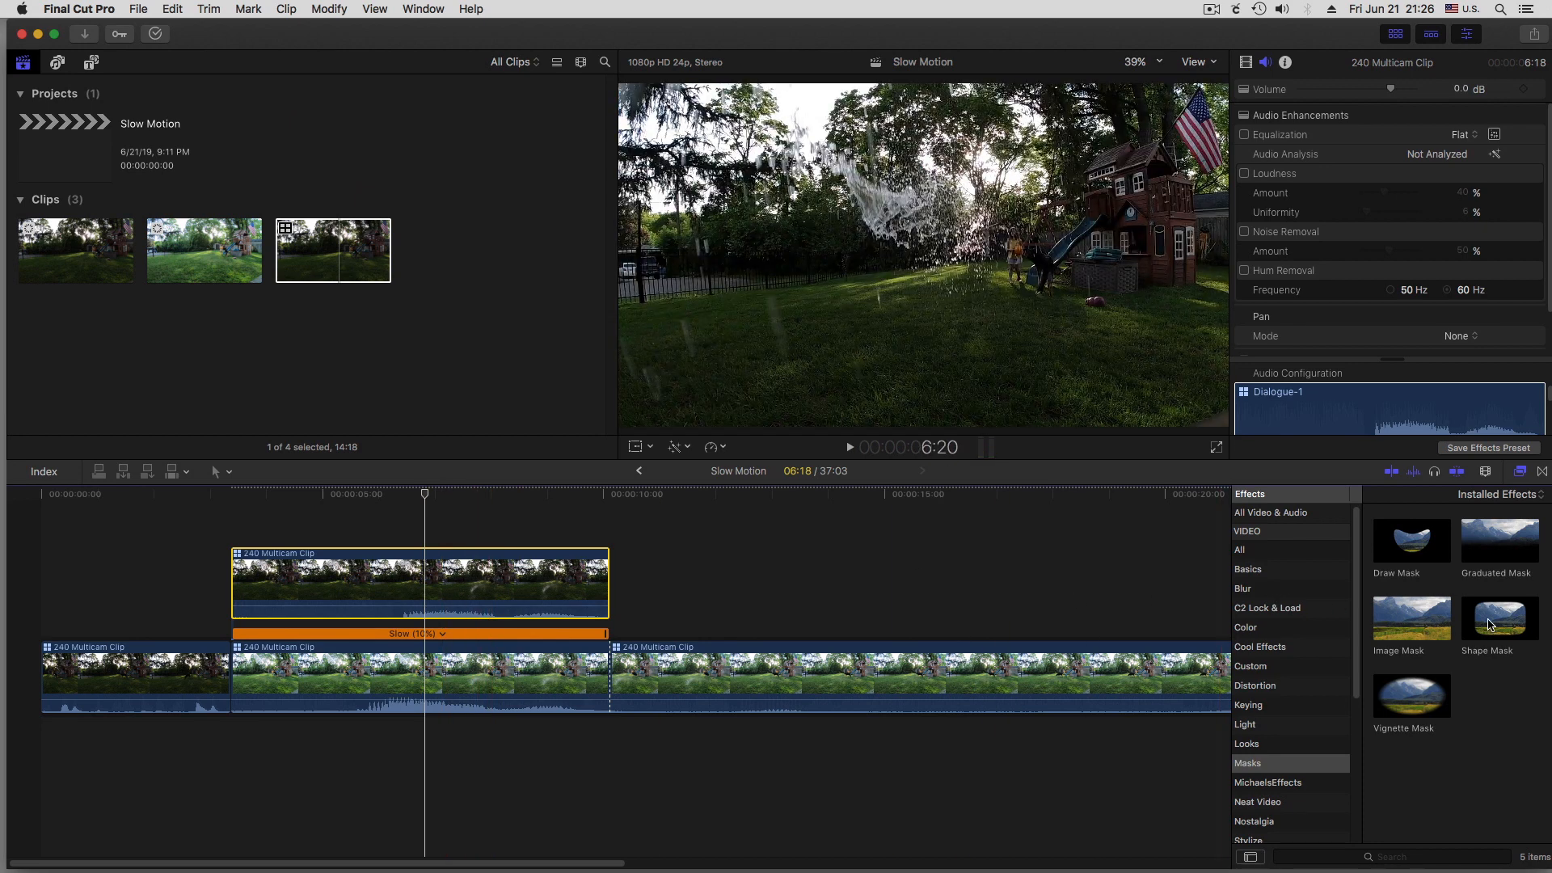
pyautogui.moveTo(1507, 622); pyautogui.dragTo(477, 578)
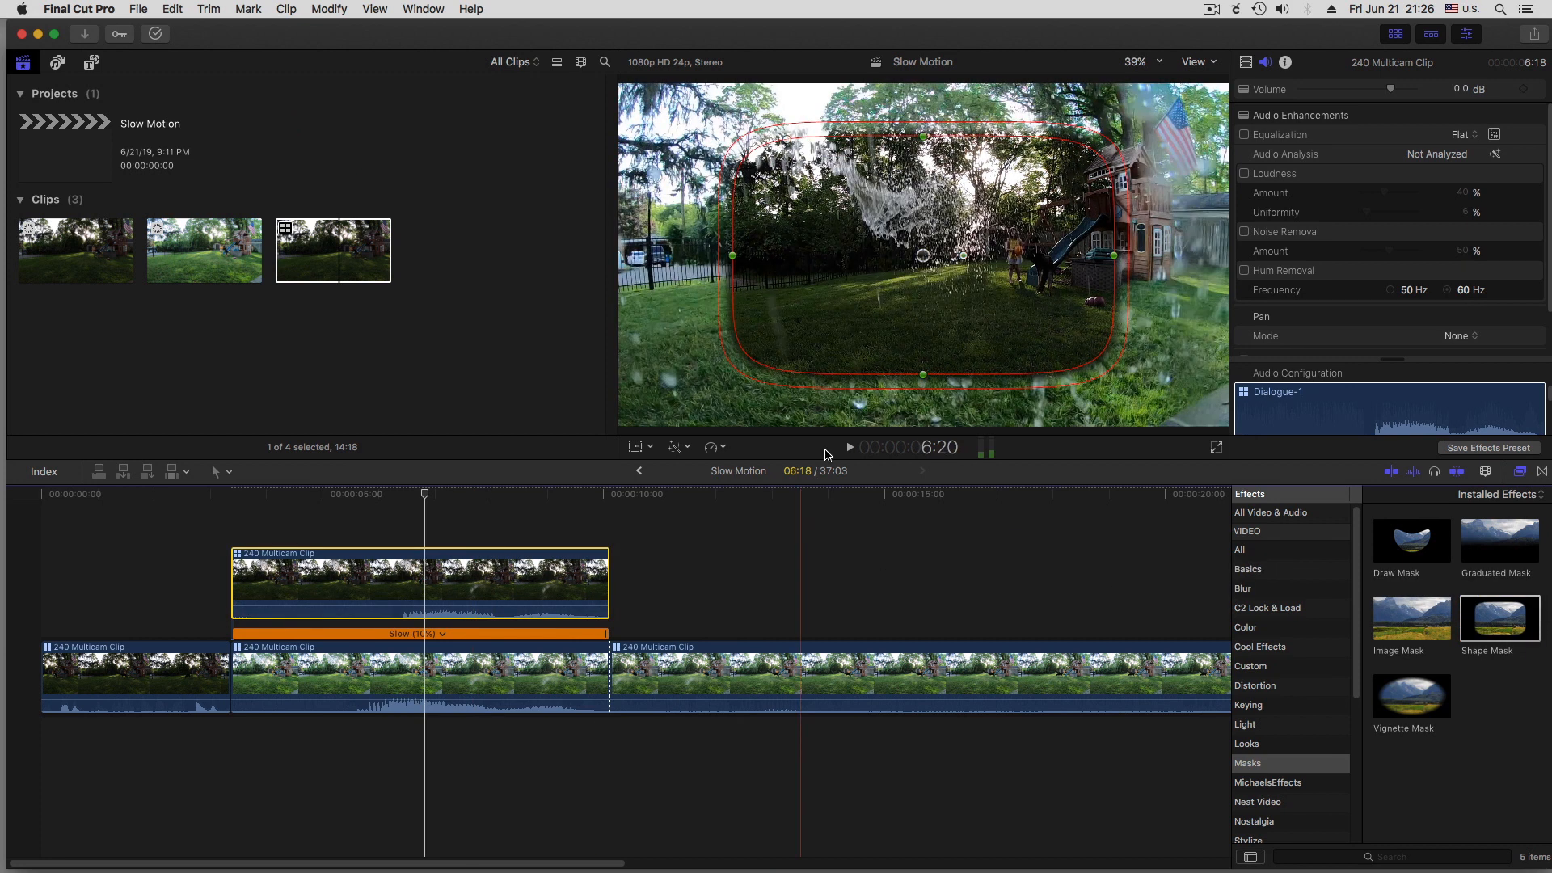
pyautogui.click(1247, 64)
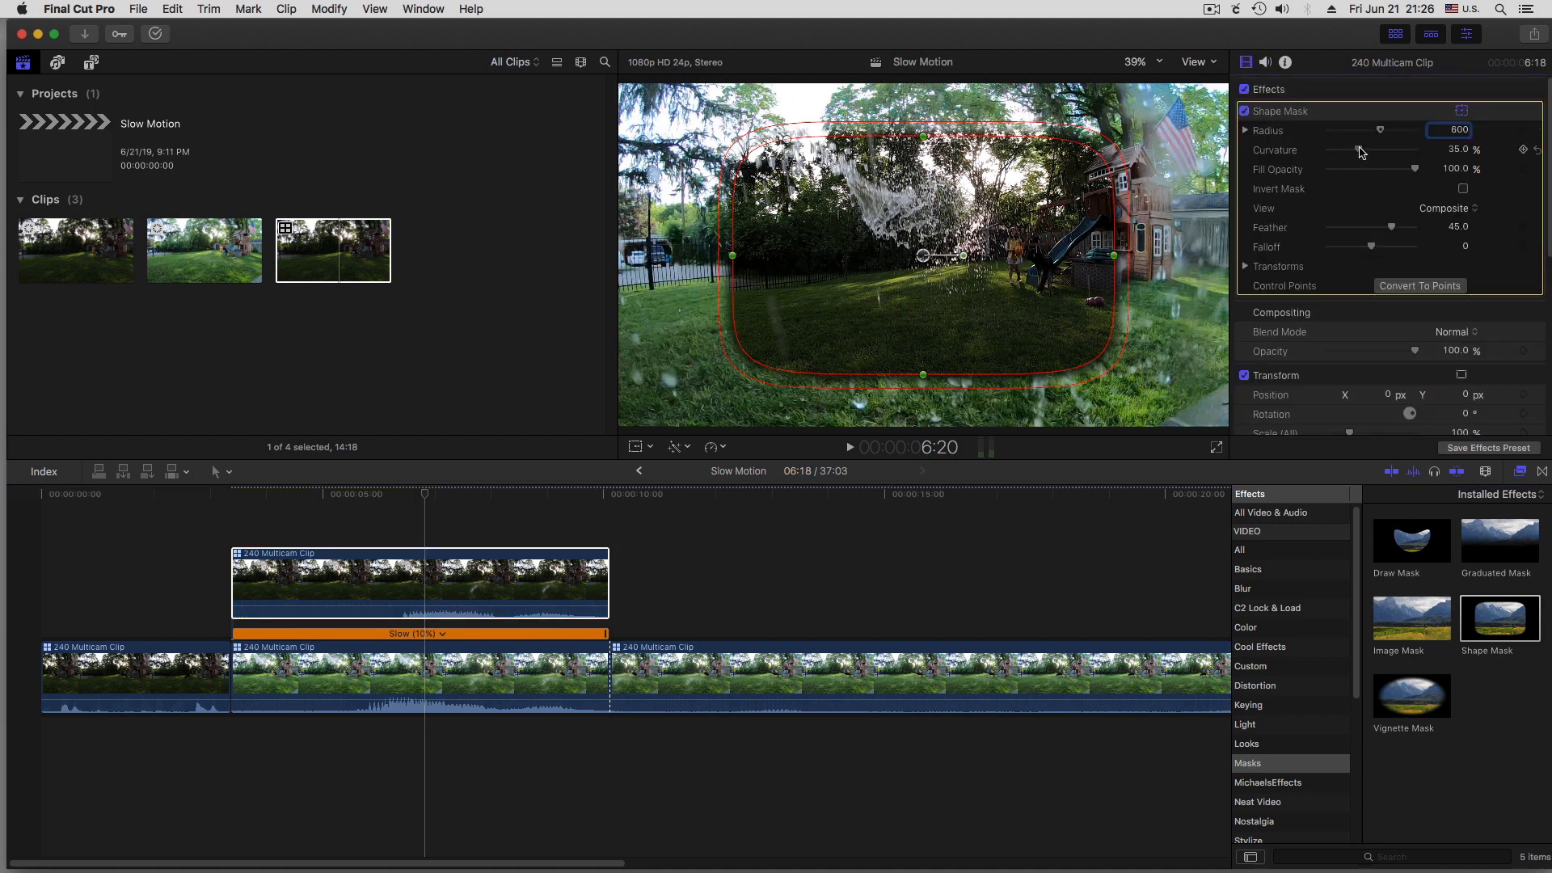
pyautogui.moveTo(1360, 149); pyautogui.dragTo(1309, 149)
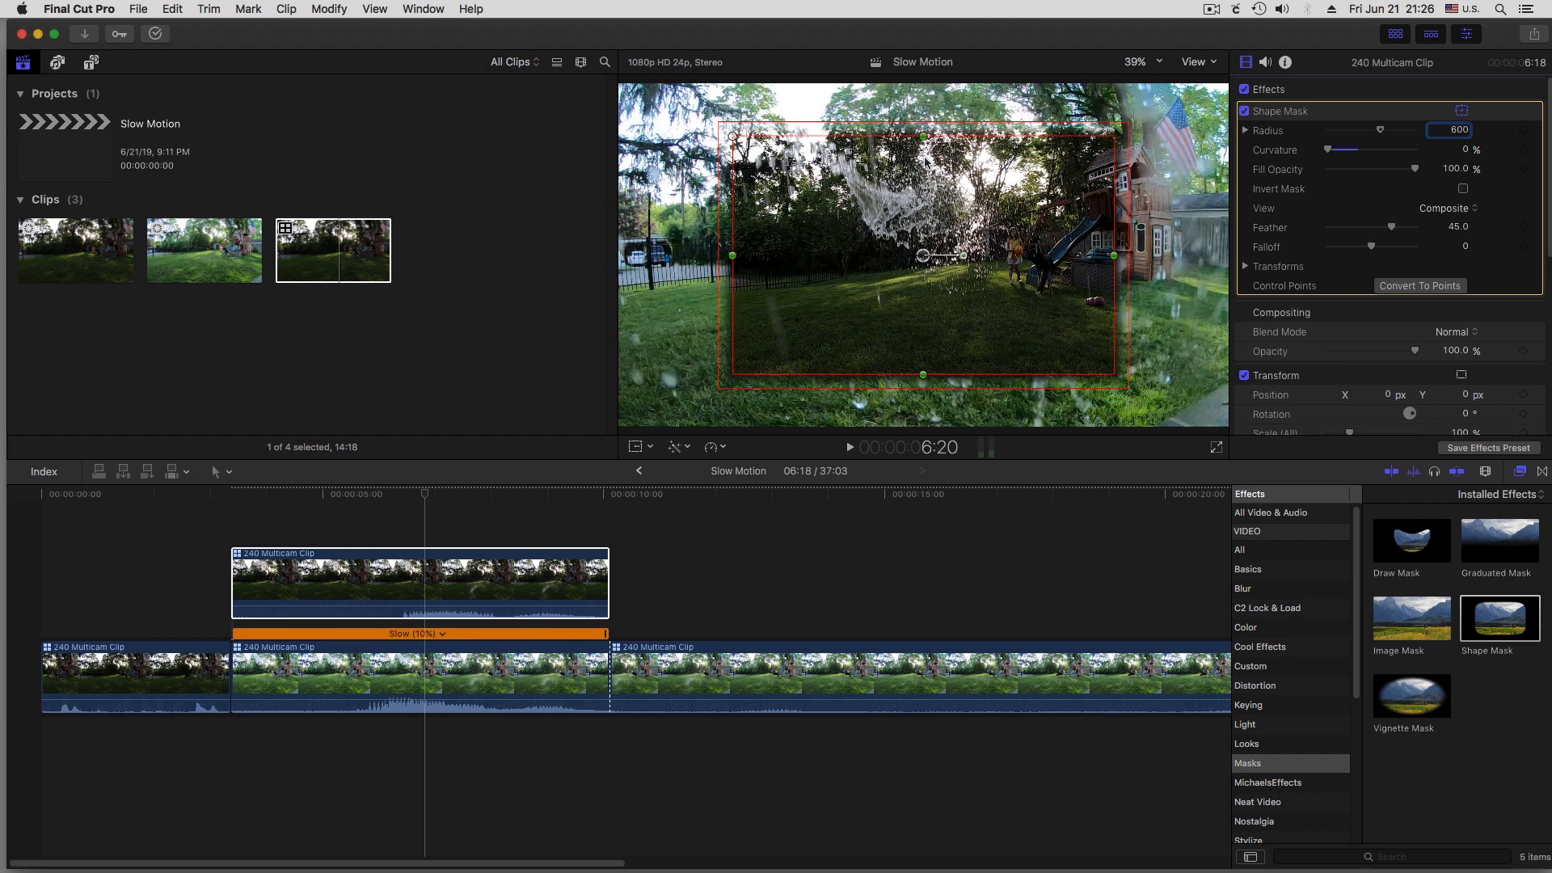
# Stretch the shape mask to the full frame height, narrow its width, and set the upper clip's X position to -471 px
pyautogui.moveTo(924, 137); pyautogui.dragTo(936, 99)
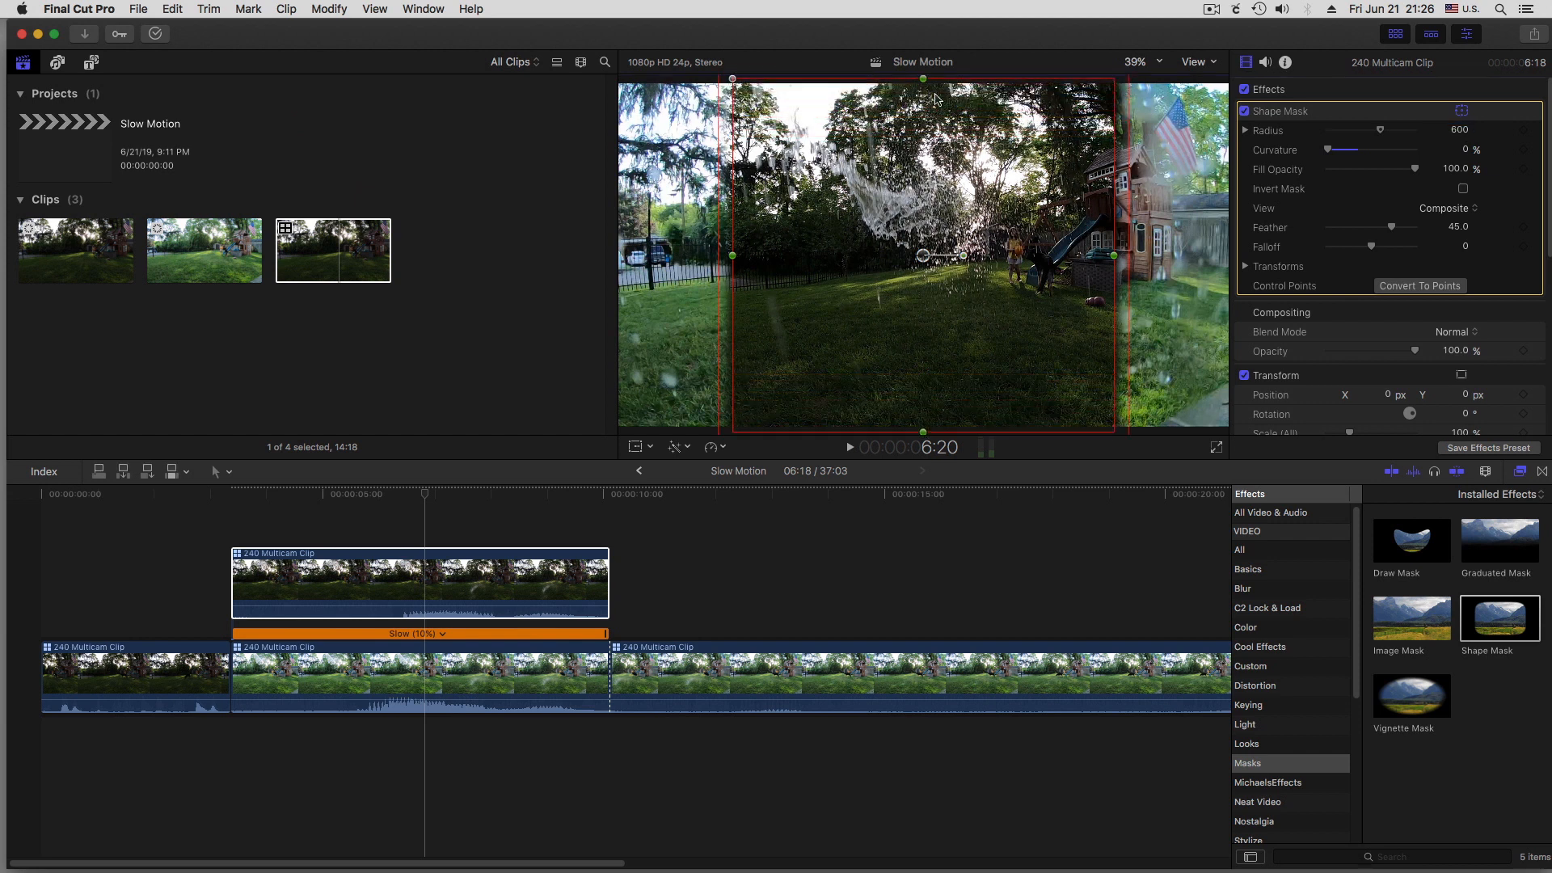
pyautogui.moveTo(1113, 259); pyautogui.dragTo(1090, 259)
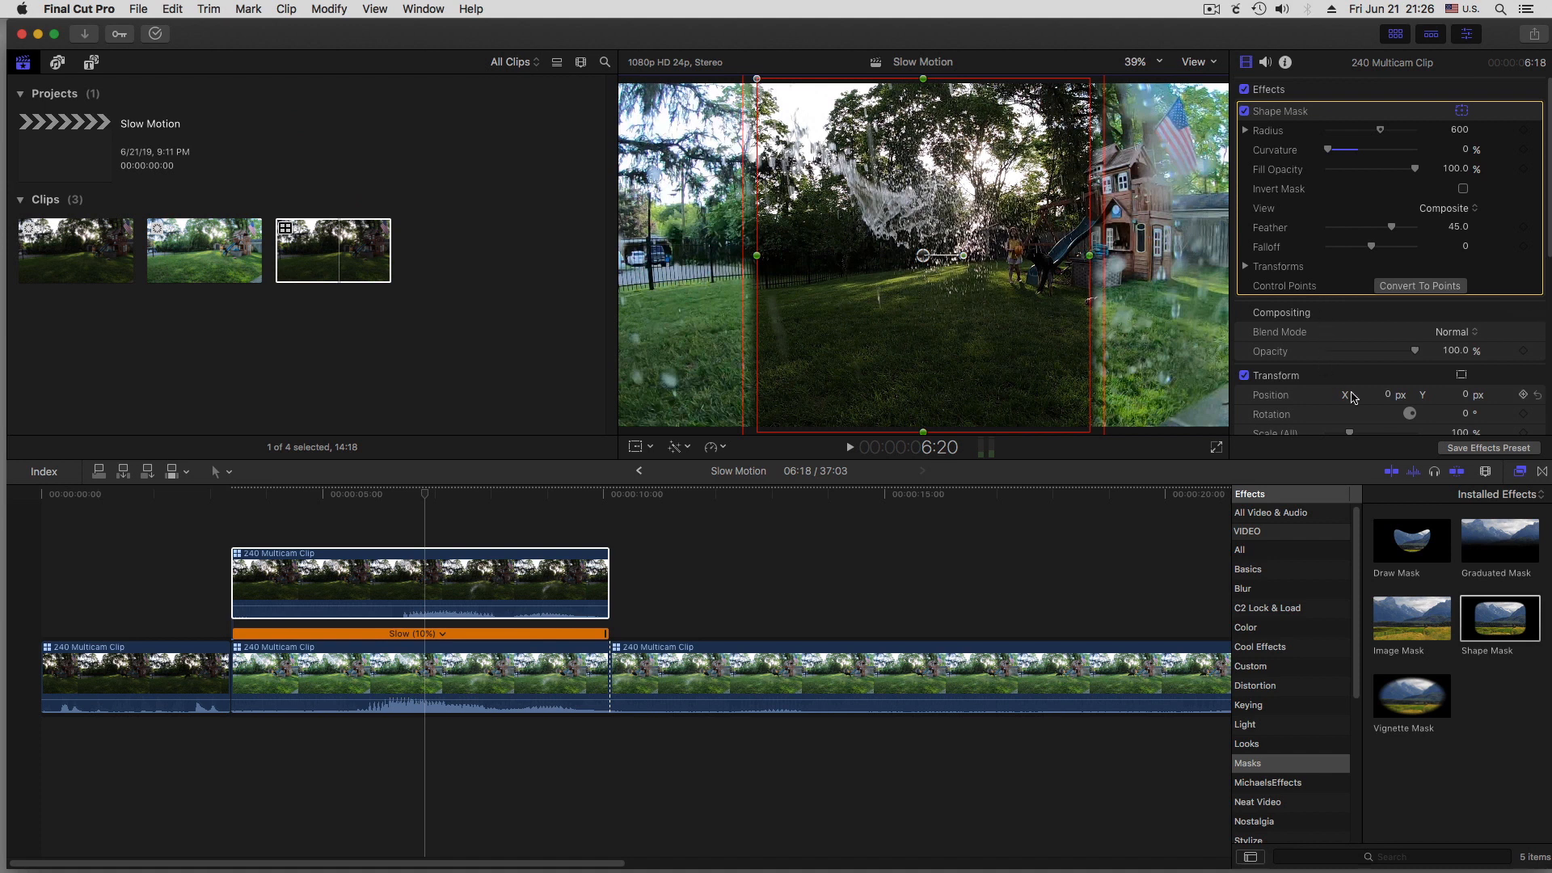
pyautogui.moveTo(1391, 399)
pyautogui.mouseDown()
pyautogui.moveTo(1301, 400)
pyautogui.moveTo(1387, 395)
pyautogui.mouseUp()
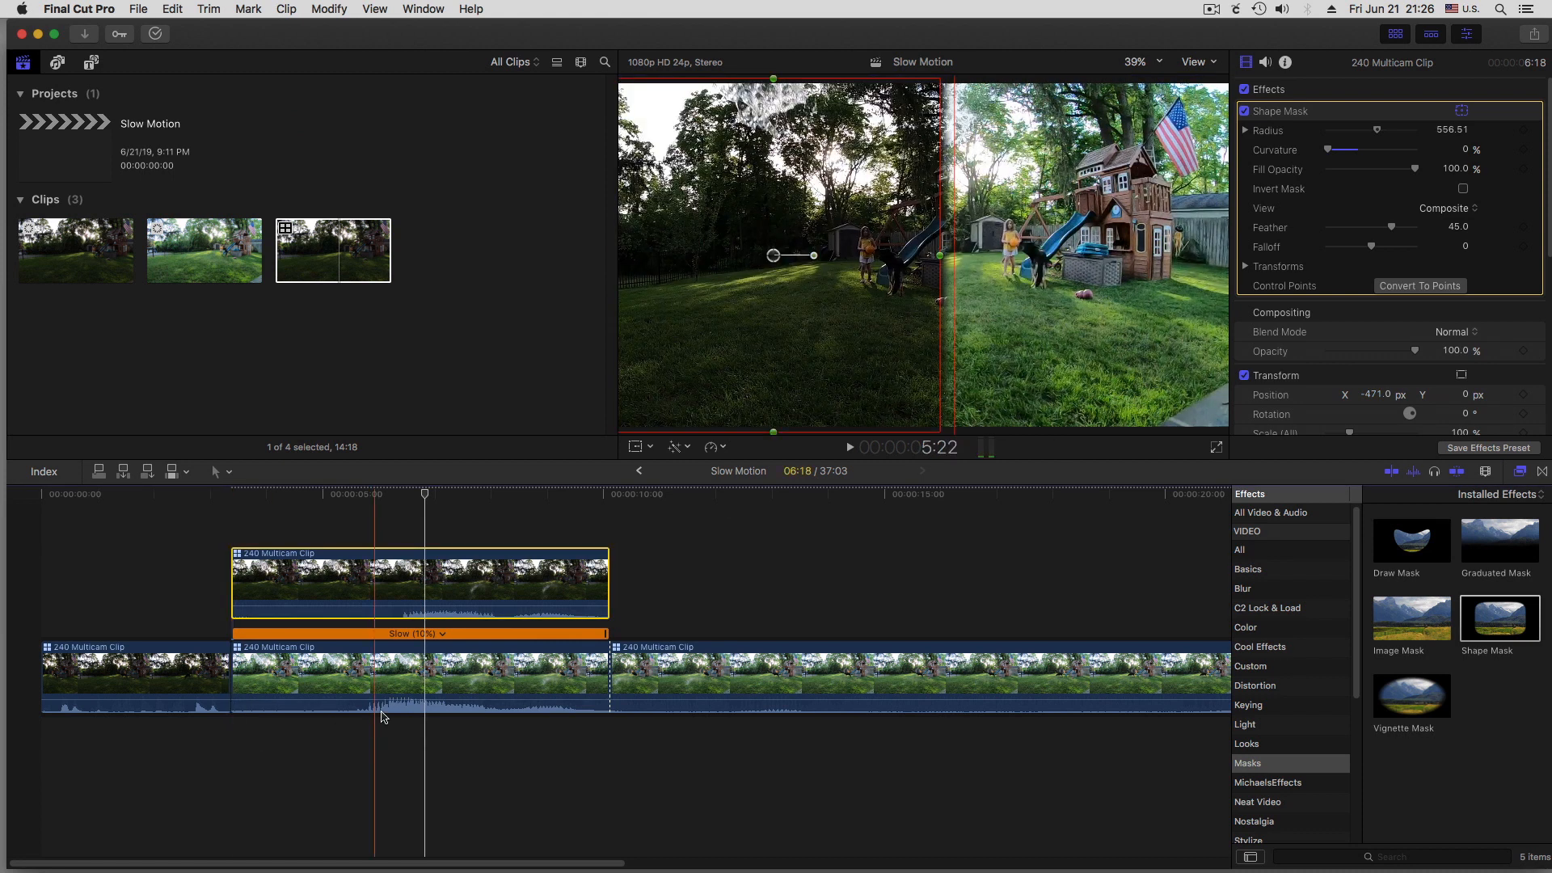
# Set the lower gopro slowed clip's X position to 529 px and scrub through the side-by-side result
pyautogui.click(422, 679)
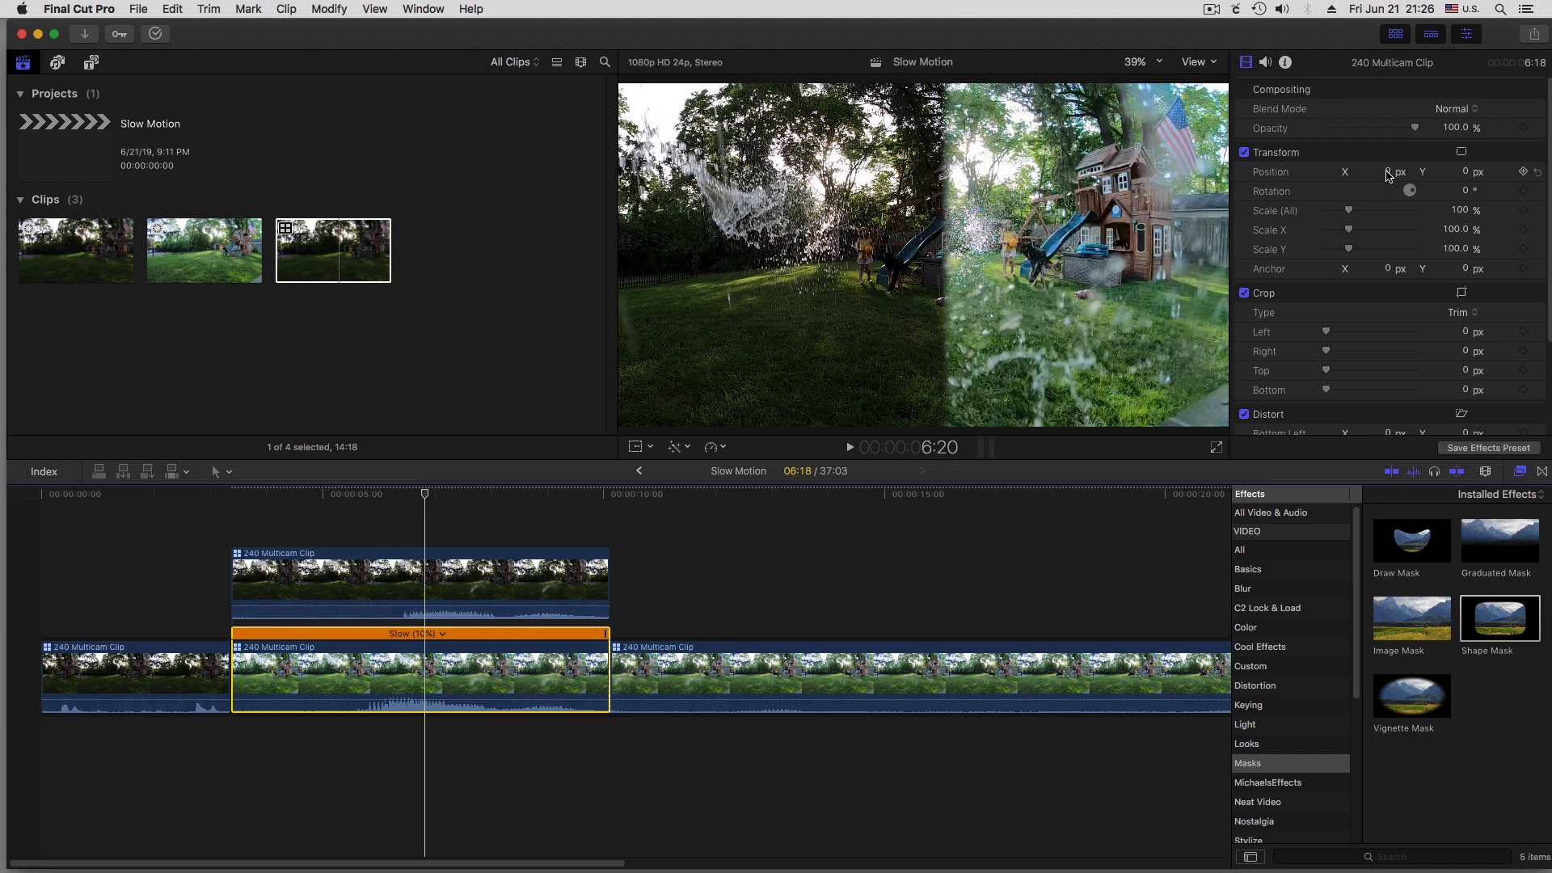
pyautogui.moveTo(1390, 174); pyautogui.dragTo(1489, 174)
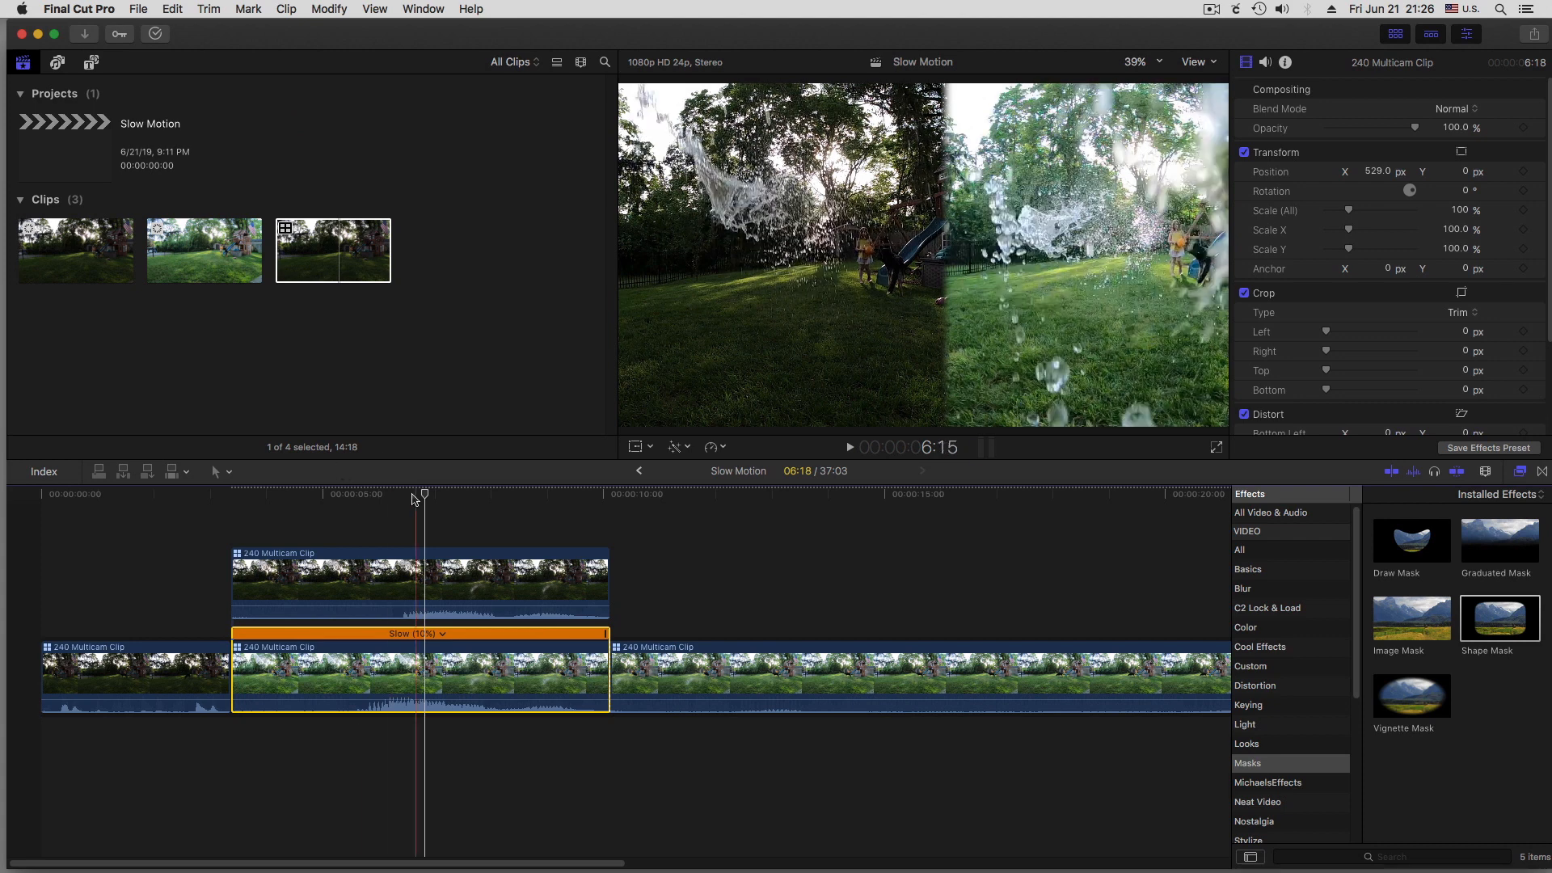
pyautogui.moveTo(425, 493); pyautogui.dragTo(474, 514)
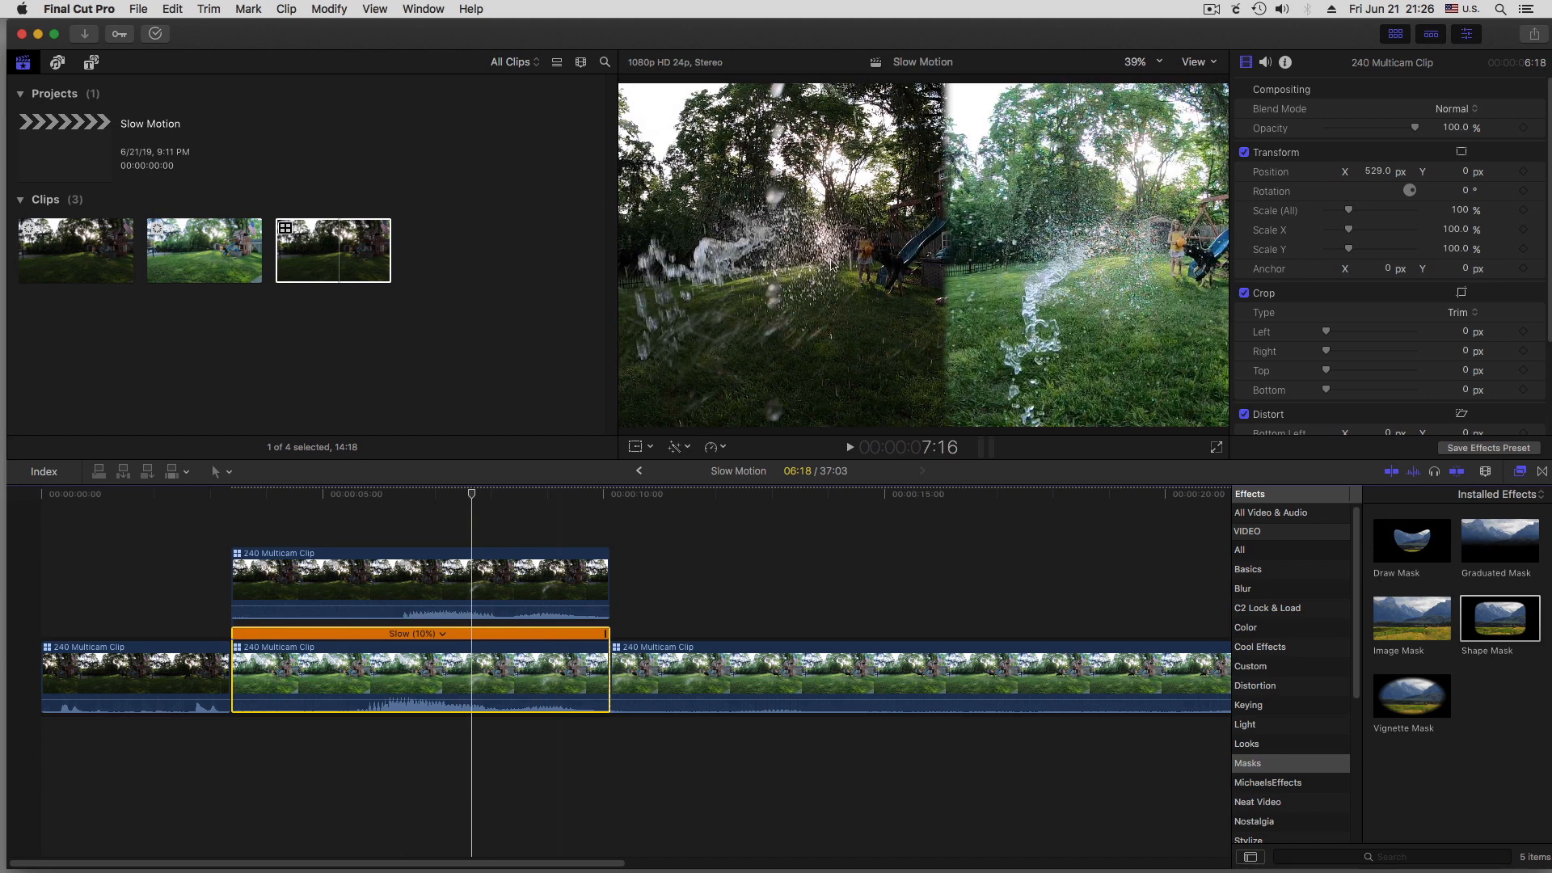
# Pull the edge of the upper clip's shape mask slightly inward where the two camera angles meet
pyautogui.click(519, 579)
pyautogui.moveTo(940, 256); pyautogui.dragTo(902, 267)
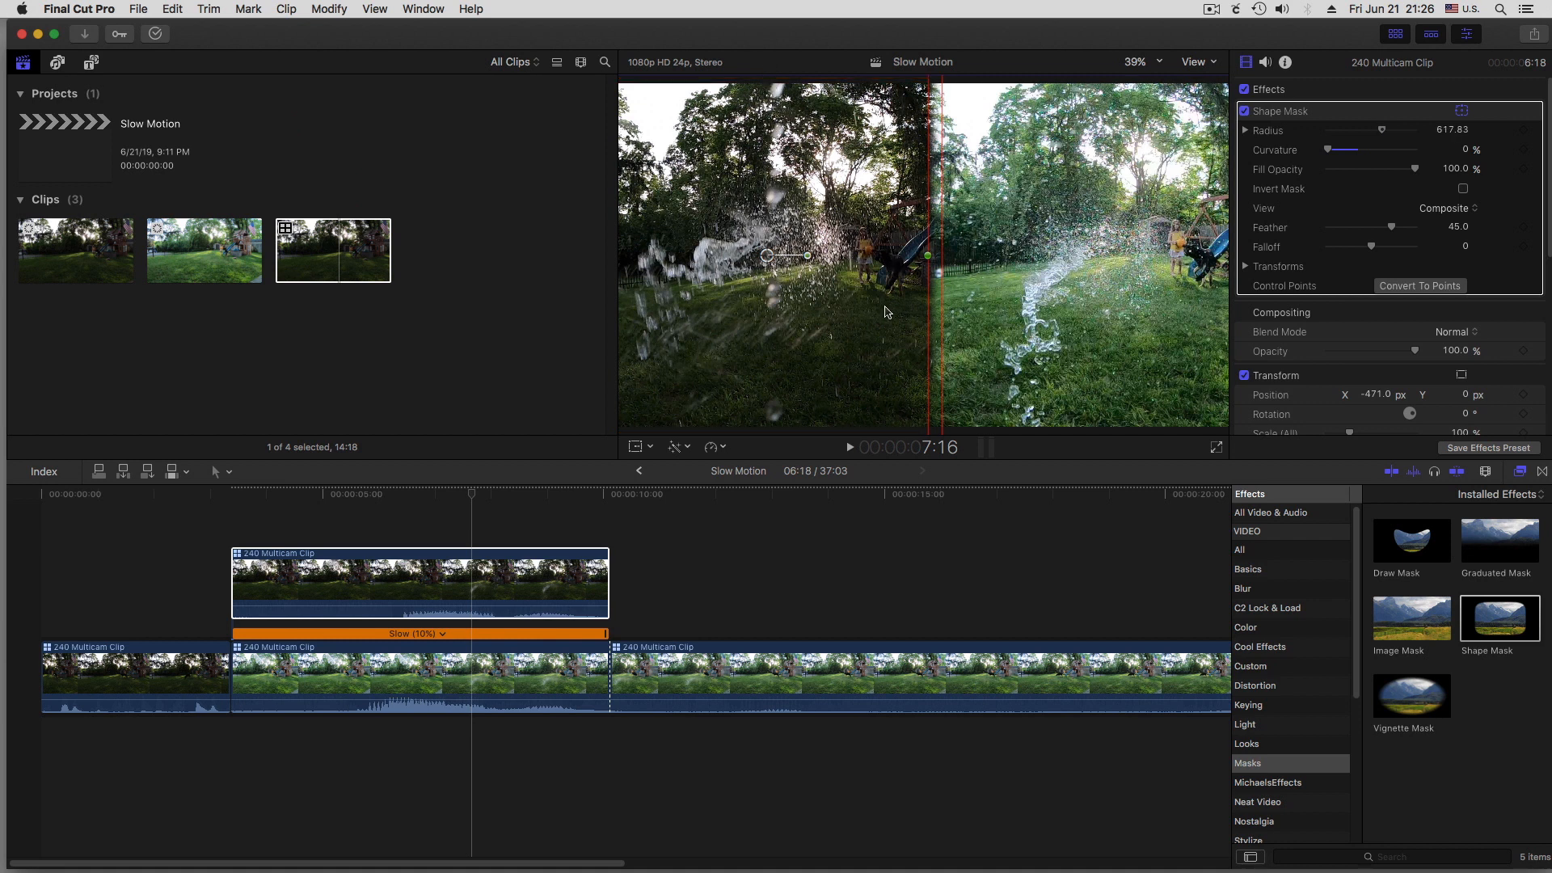
pyautogui.click(471, 477)
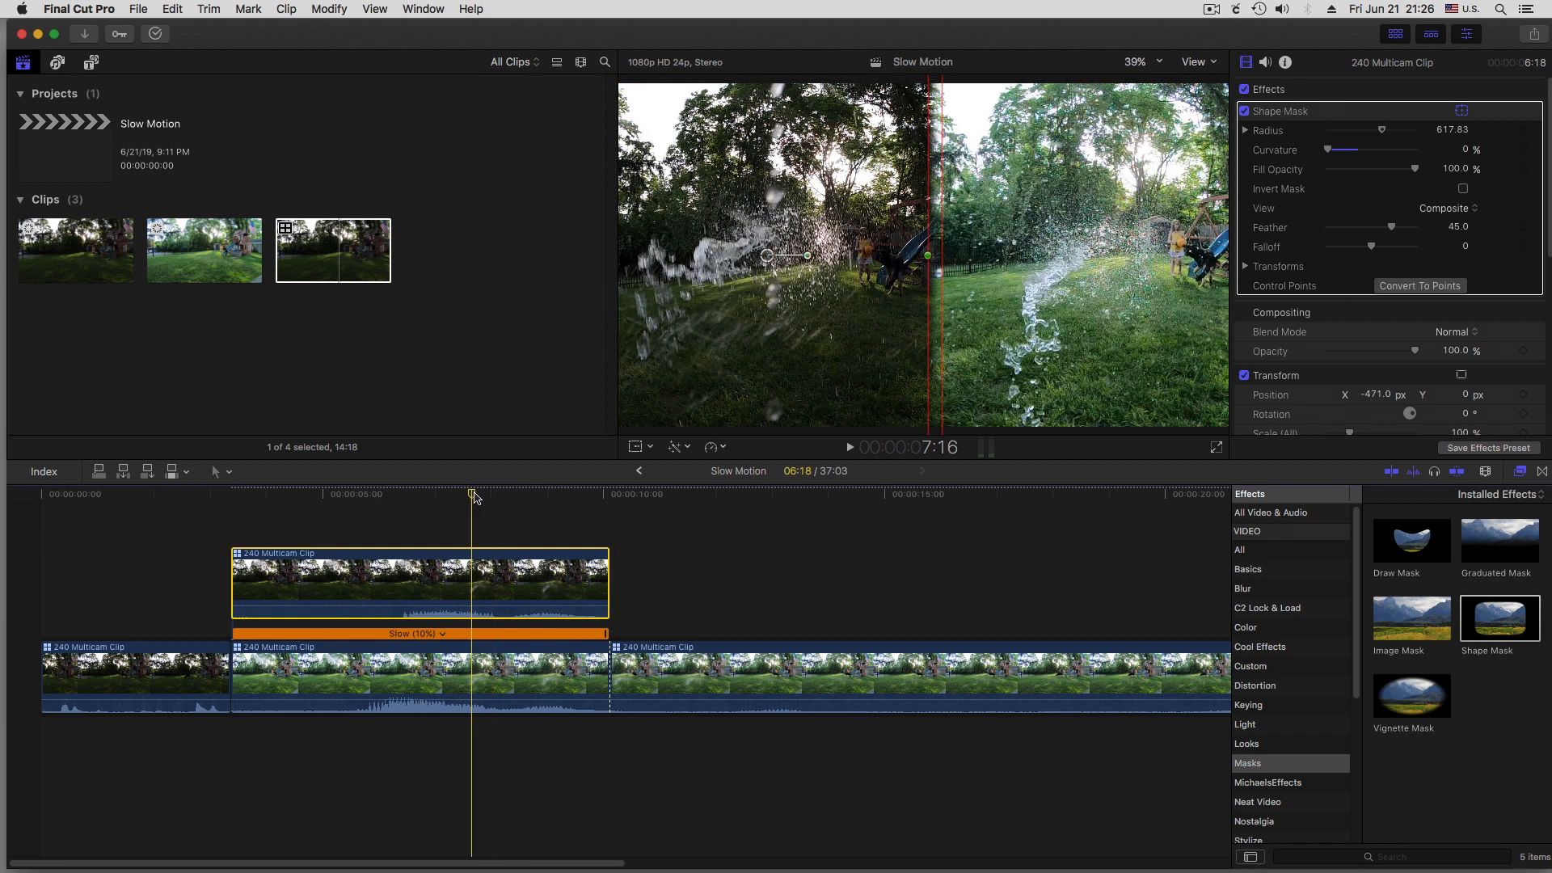
# Play the timeline from just before the slow-motion section to review the split-screen comparison
pyautogui.moveTo(473, 495); pyautogui.dragTo(217, 508)
pyautogui.press('space')
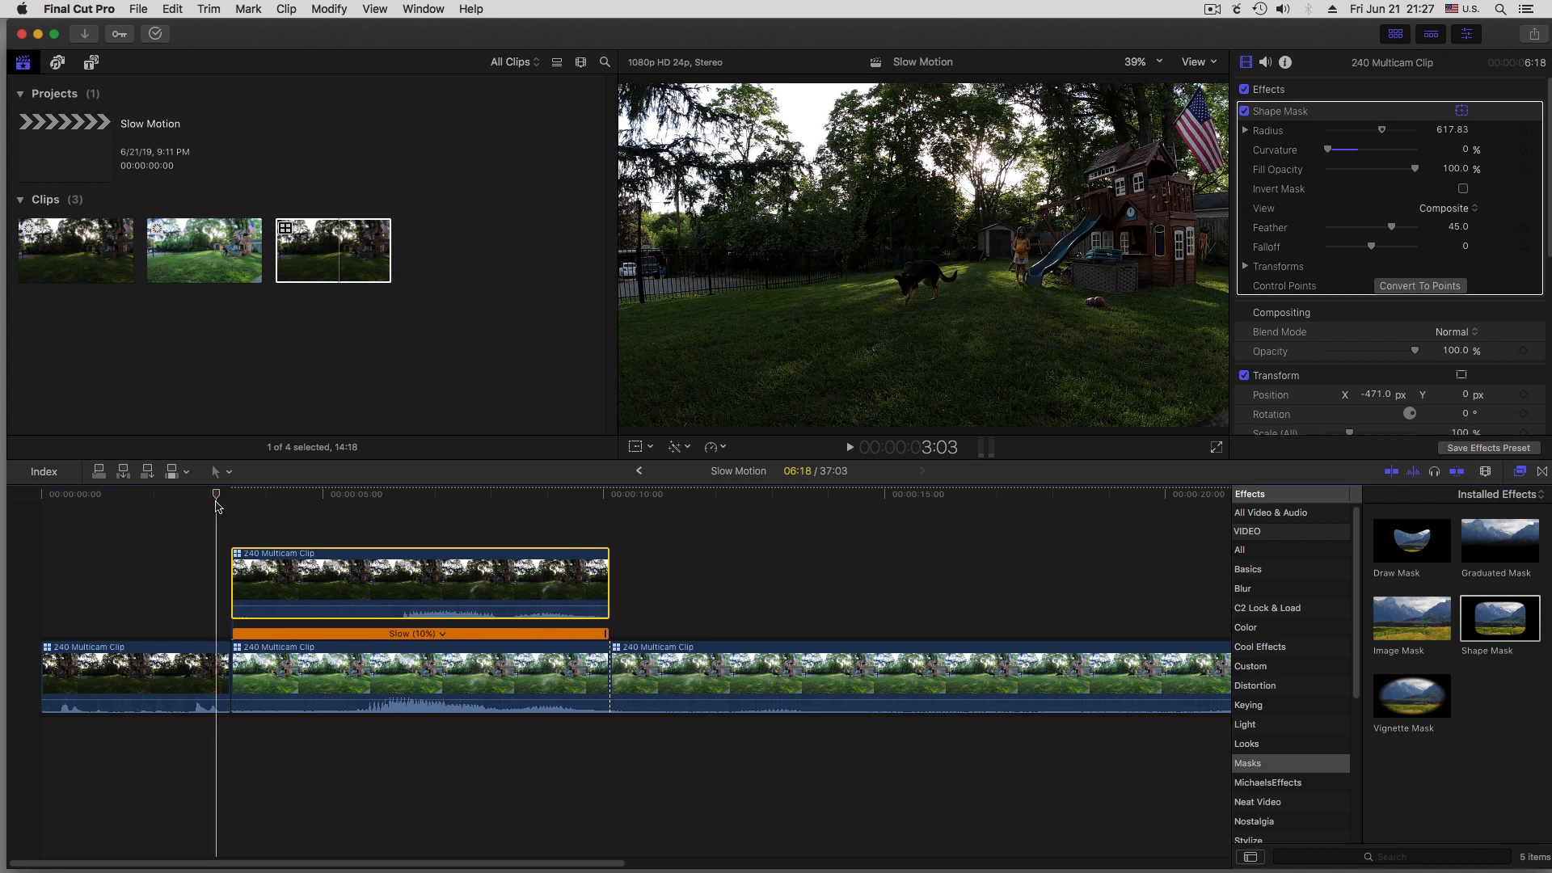
pyautogui.press('space')
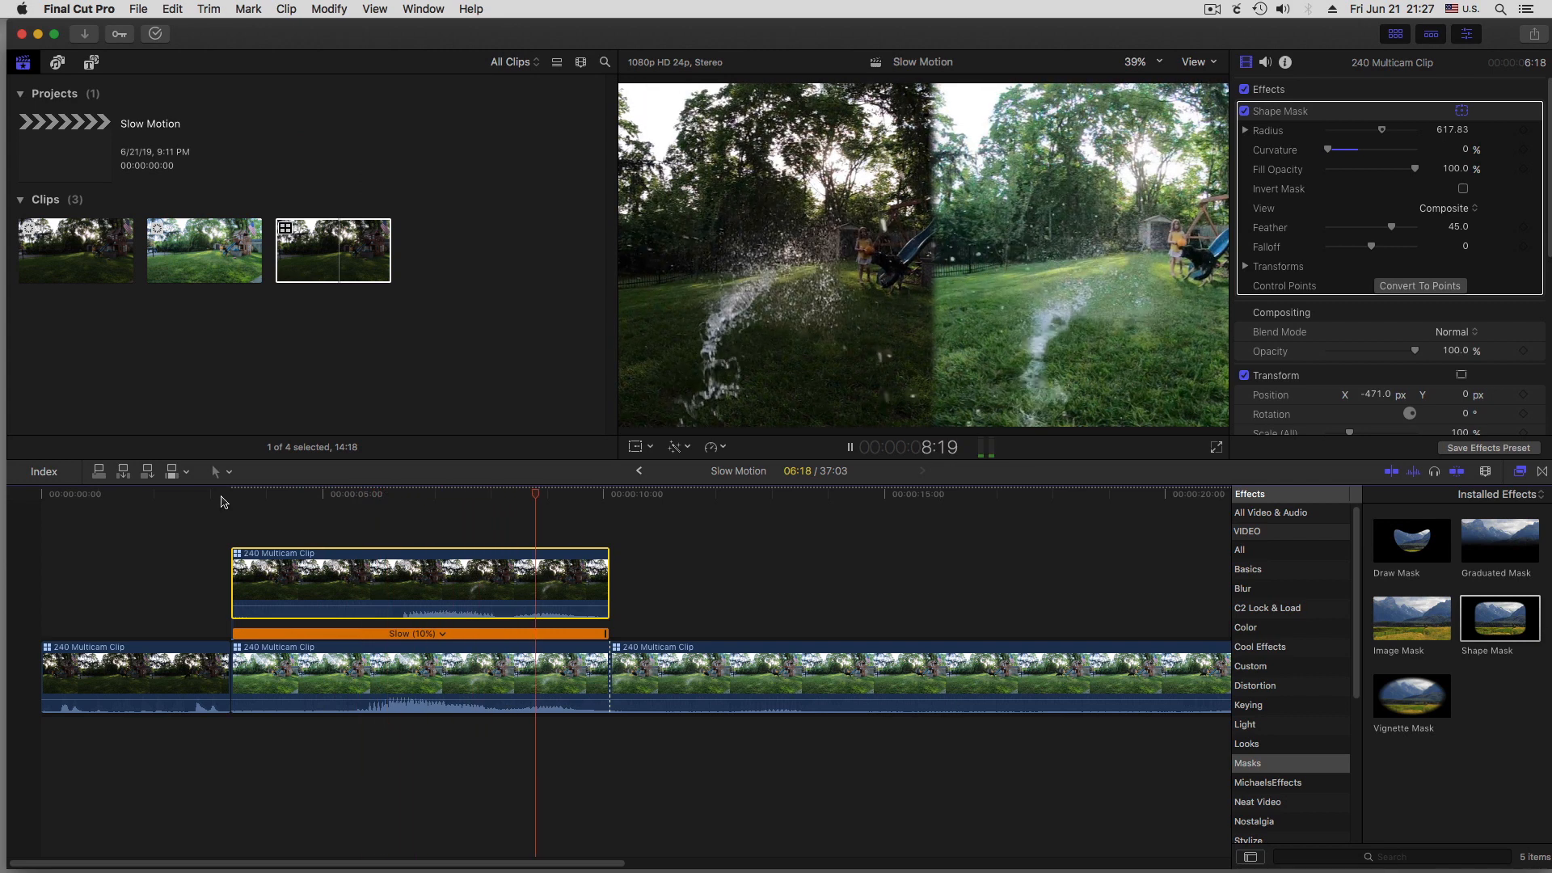
pyautogui.press('space')
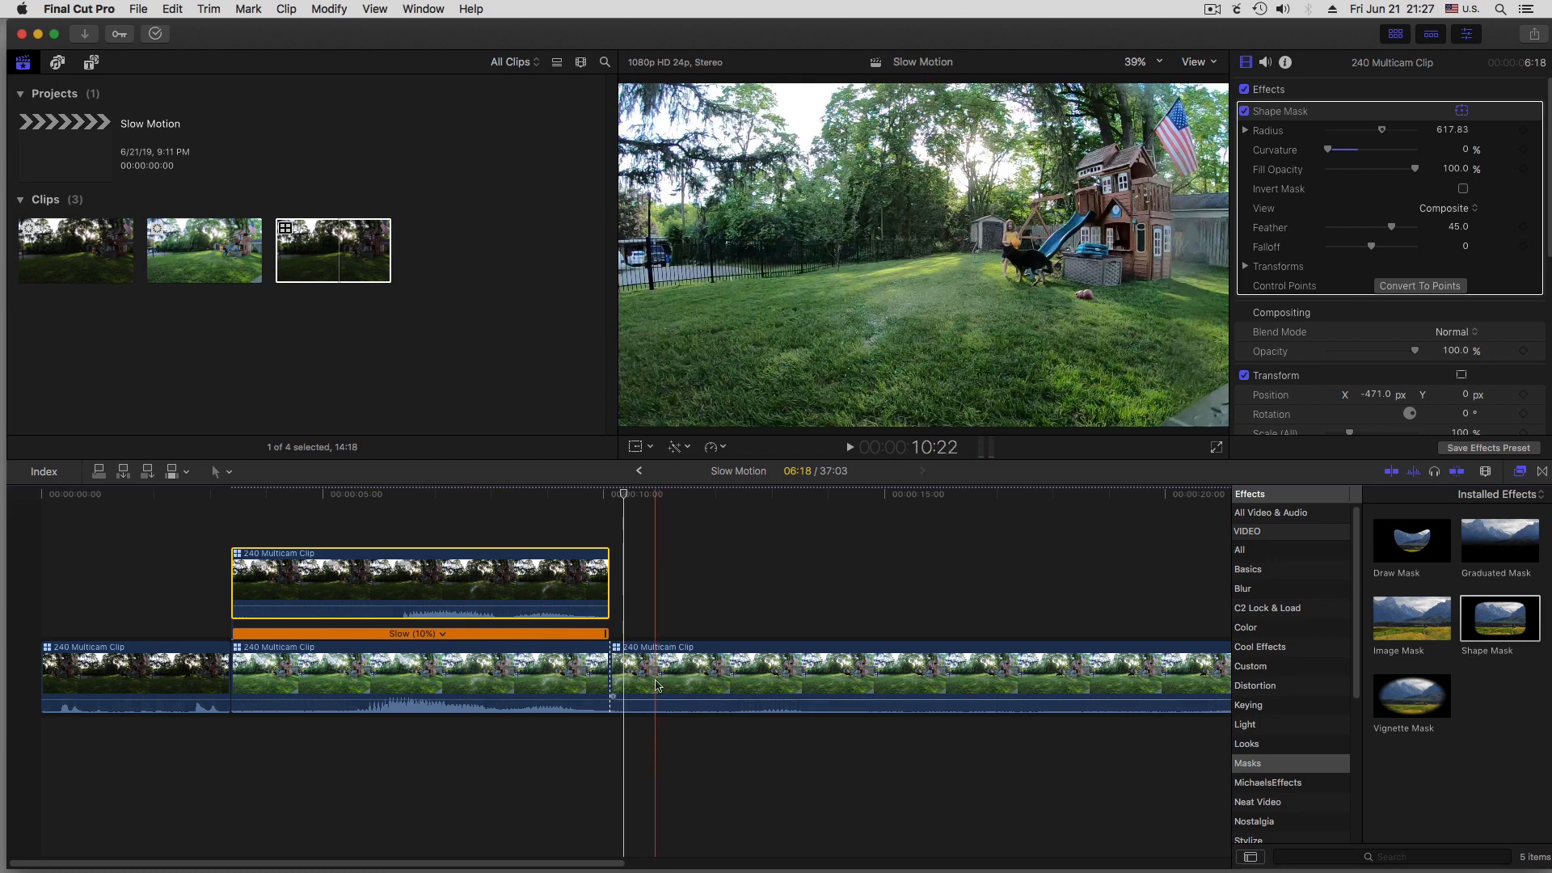
# Delete the leftover slowed clip after the split and place a copy of the stacked slow-motion pair in its place
pyautogui.moveTo(406, 521); pyautogui.dragTo(481, 684)
pyautogui.click(719, 676)
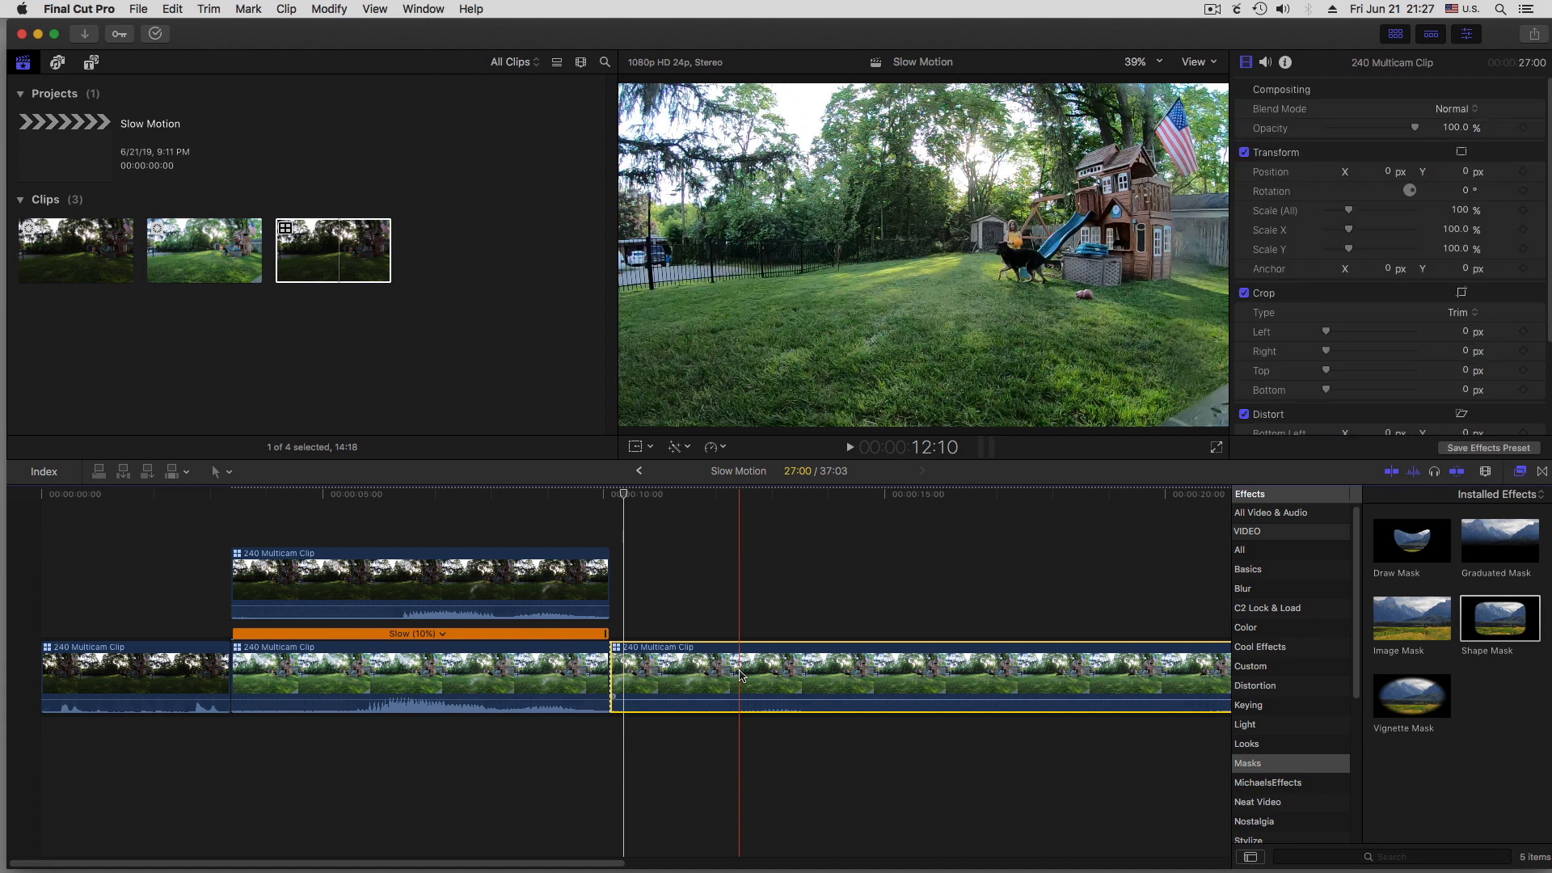
pyautogui.press('Delete')
pyautogui.moveTo(437, 527); pyautogui.dragTo(886, 591)
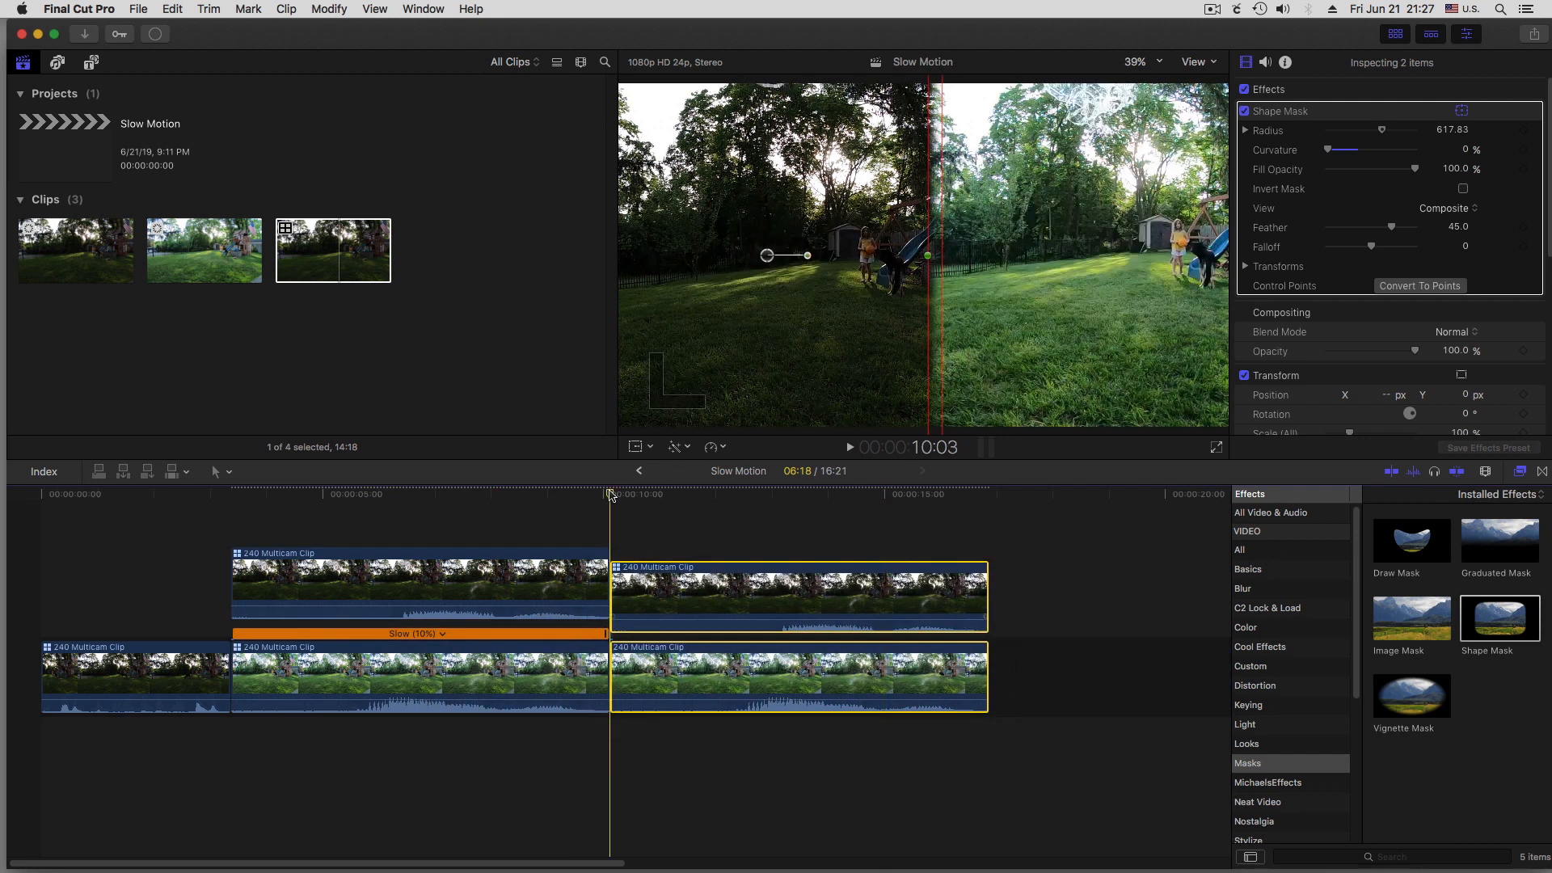
# Preview the copied slow-motion pair and reverse both of its clips
pyautogui.press('space')
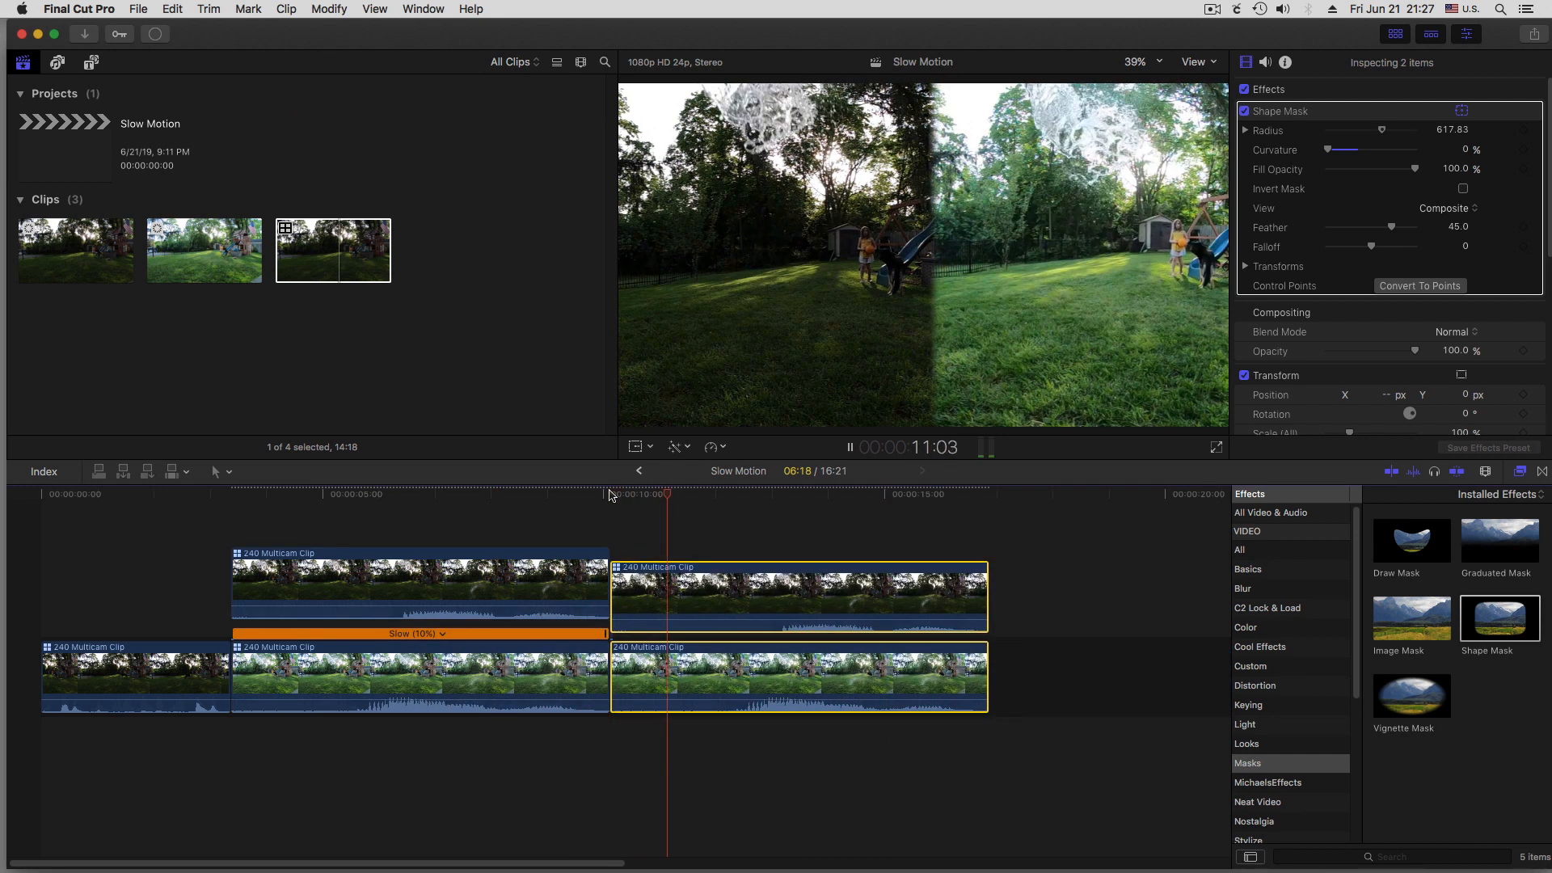
pyautogui.press('space')
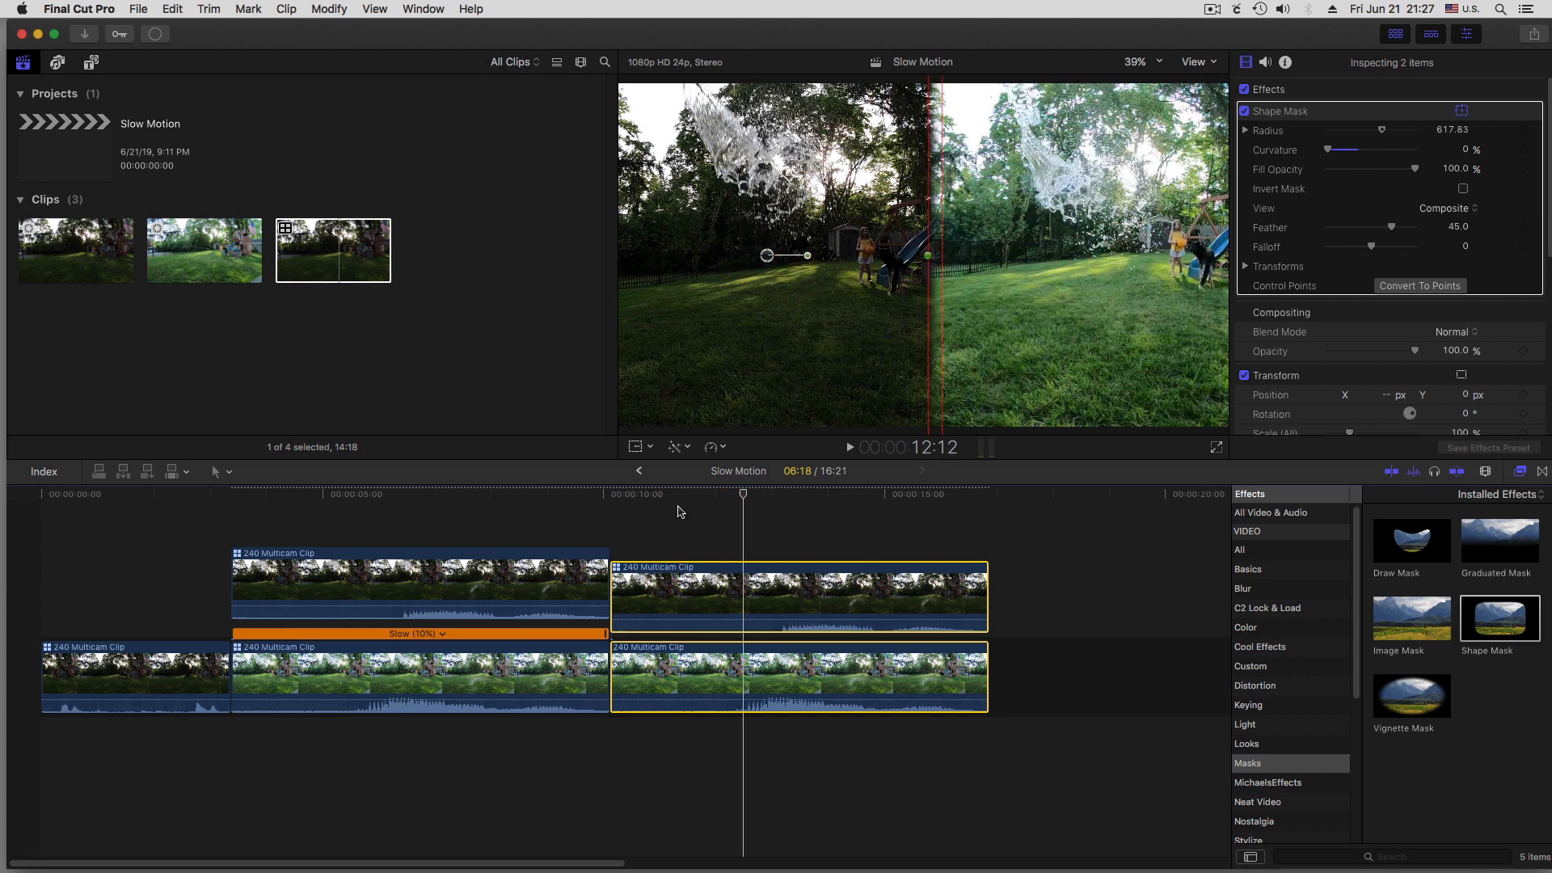
pyautogui.click(722, 447)
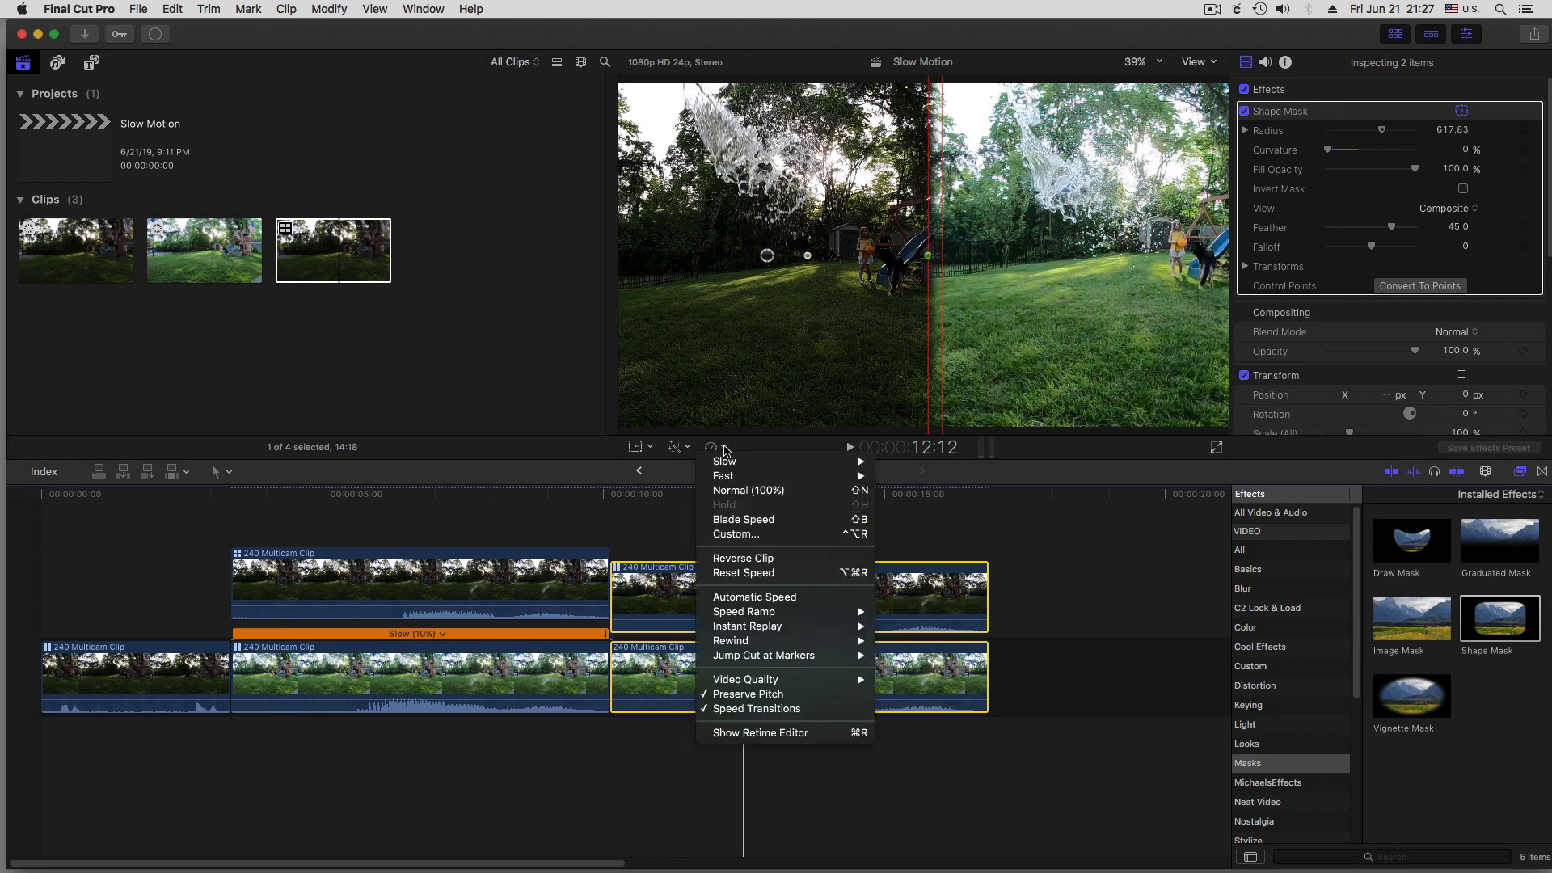
pyautogui.click(747, 558)
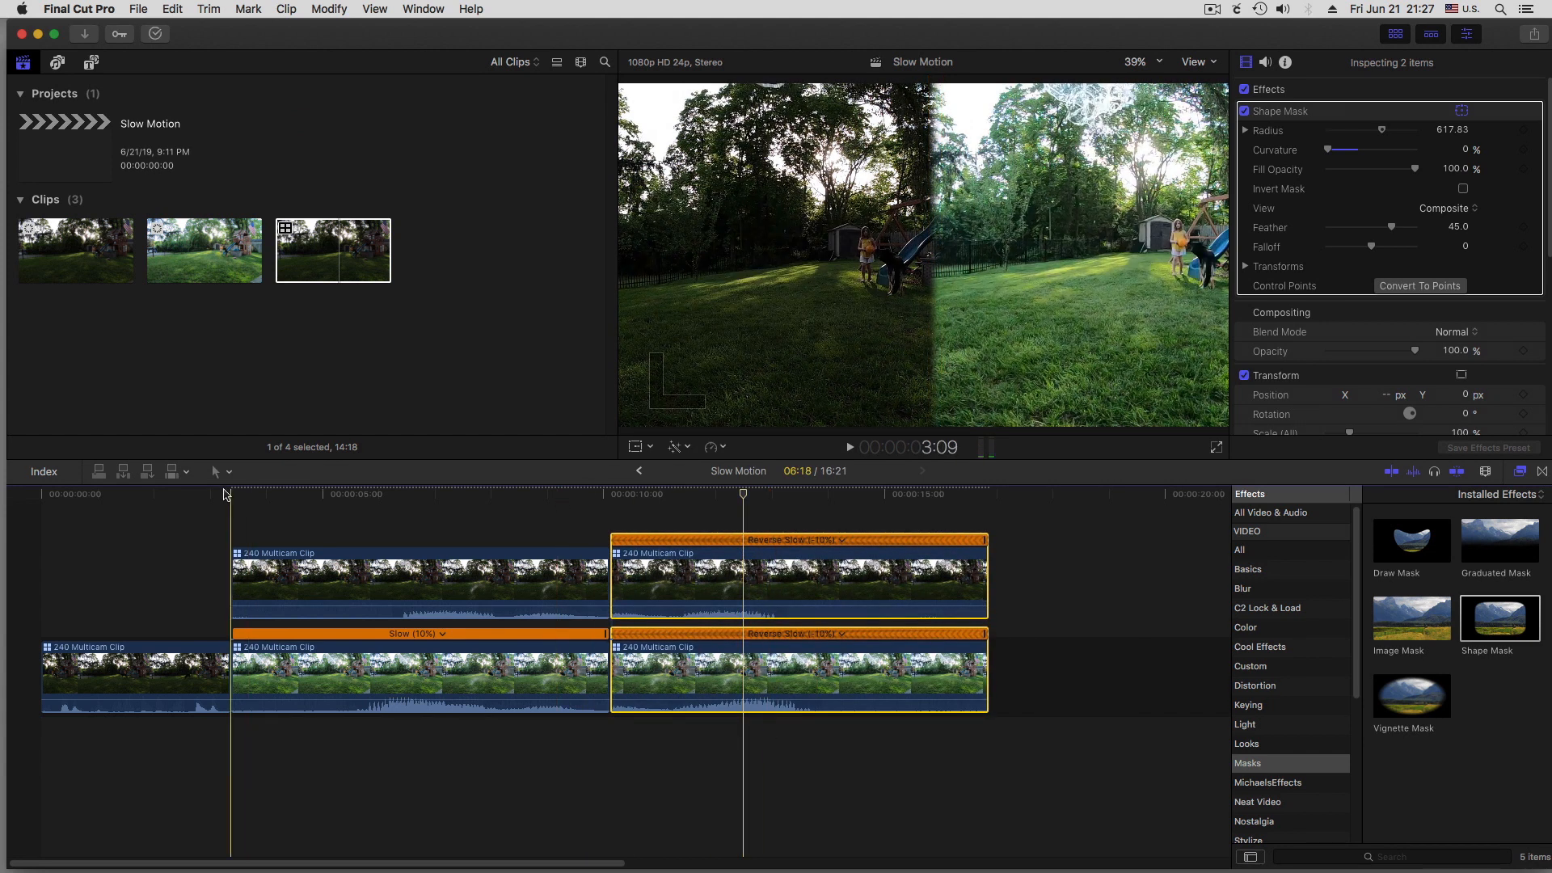
# Play the forward slow-motion section and the reversed copy that follows it
pyautogui.press('space')
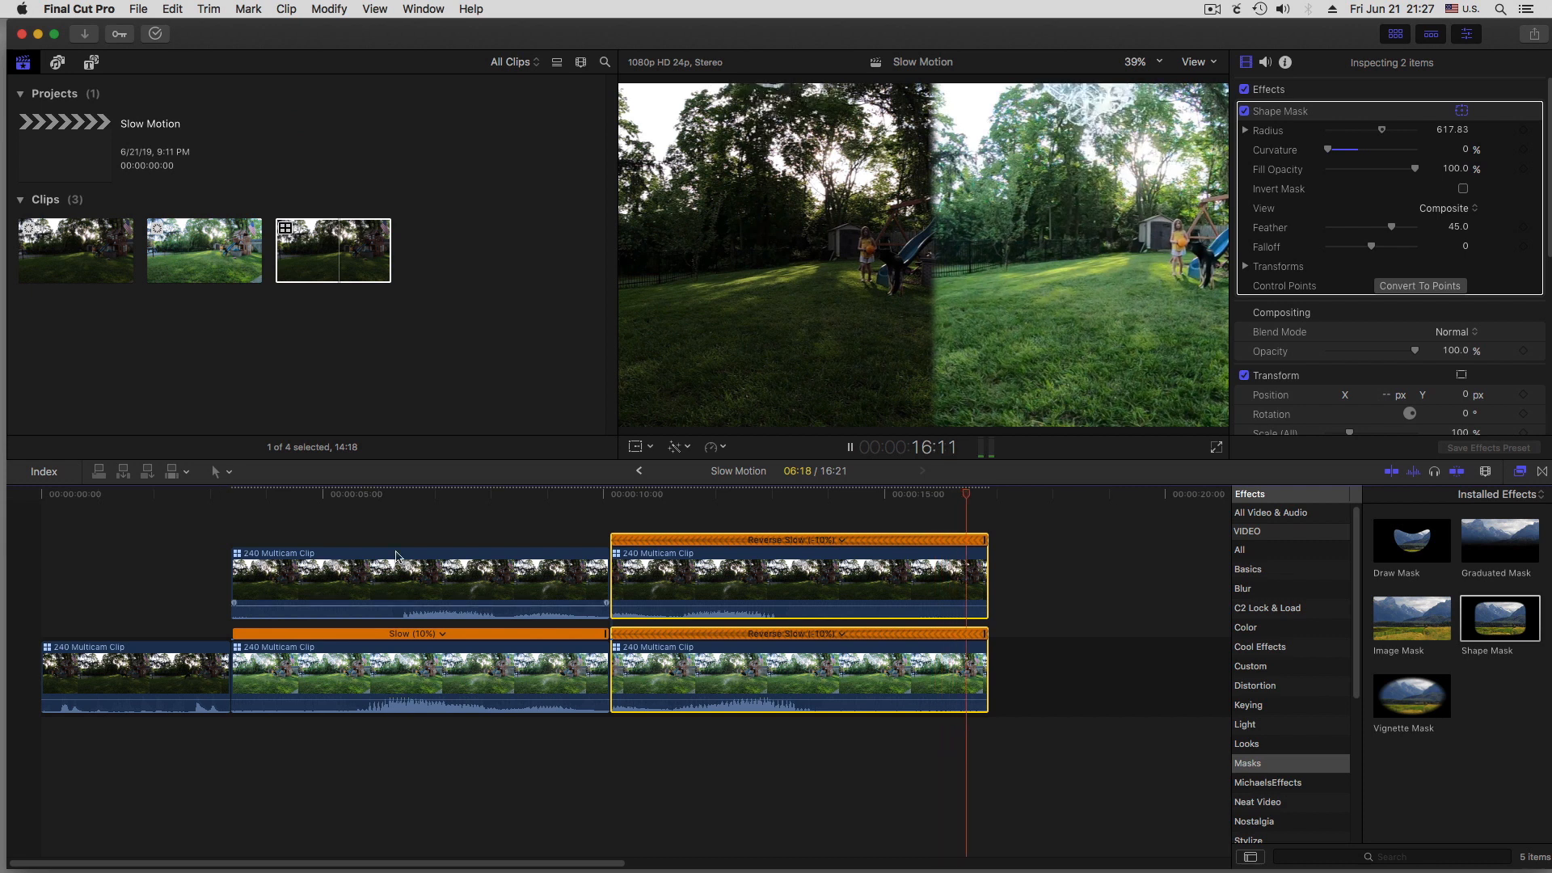
pyautogui.click(670, 494)
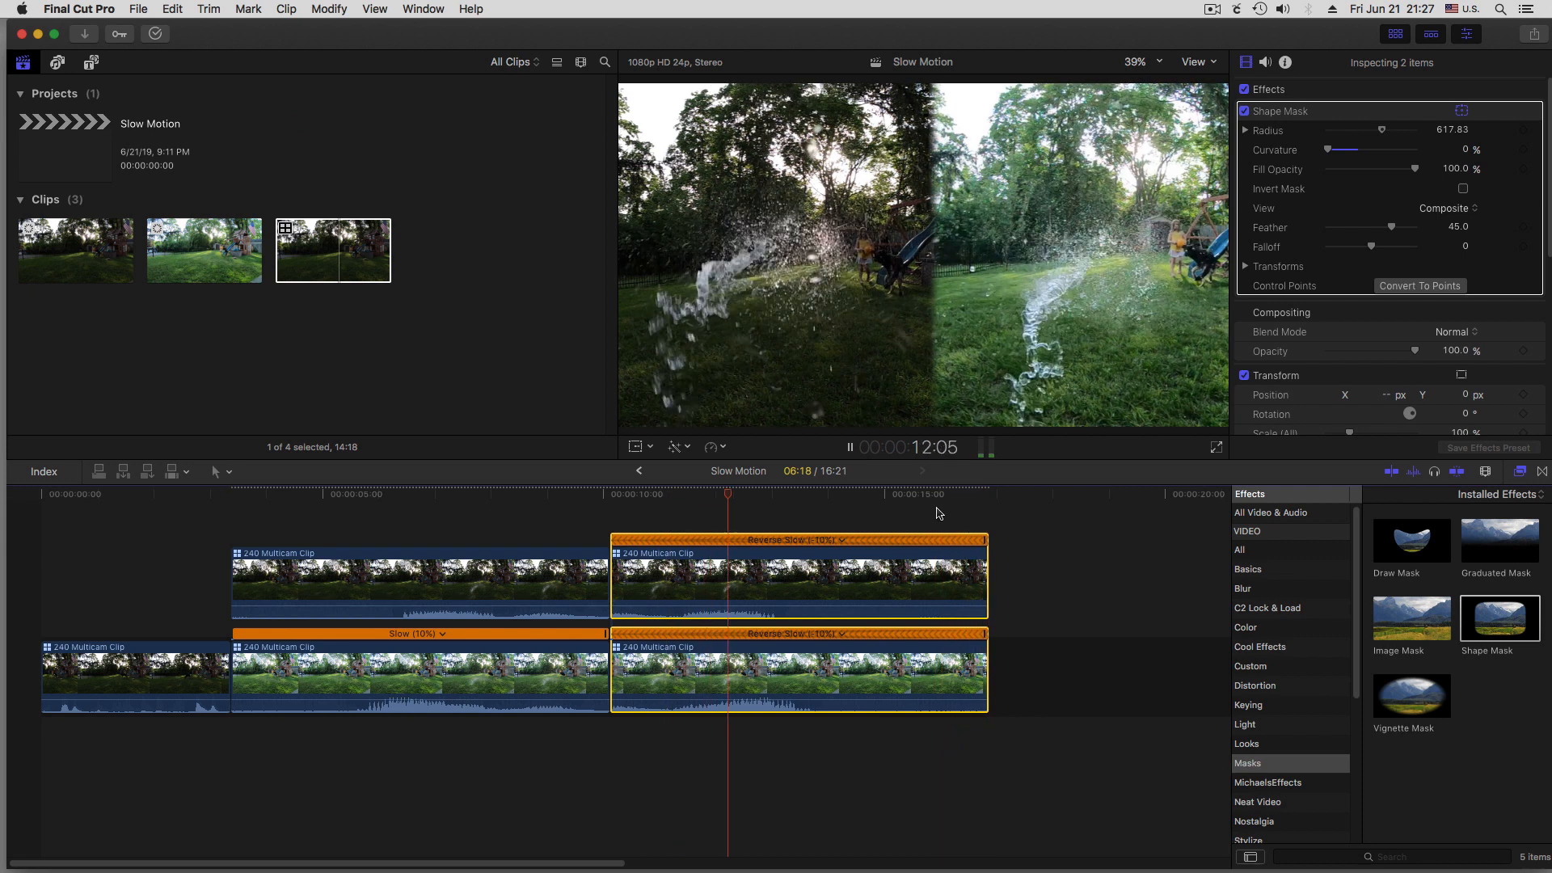
pyautogui.press('space')
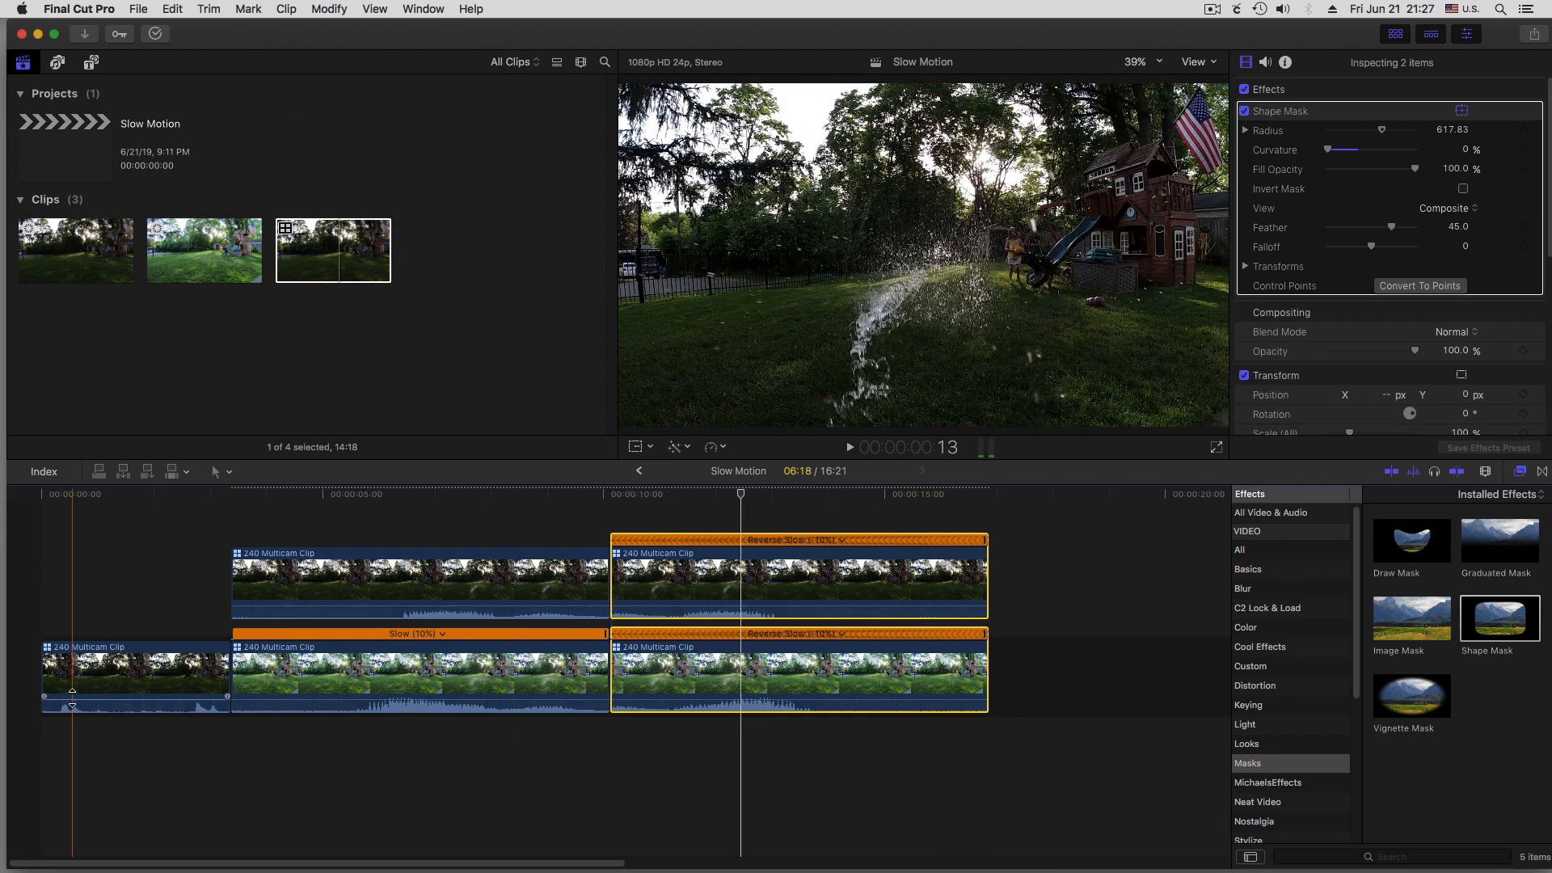
# Insert a copy of the opening full-speed clip directly after it and switch the copy's active video angle to gopro
pyautogui.click(147, 676)
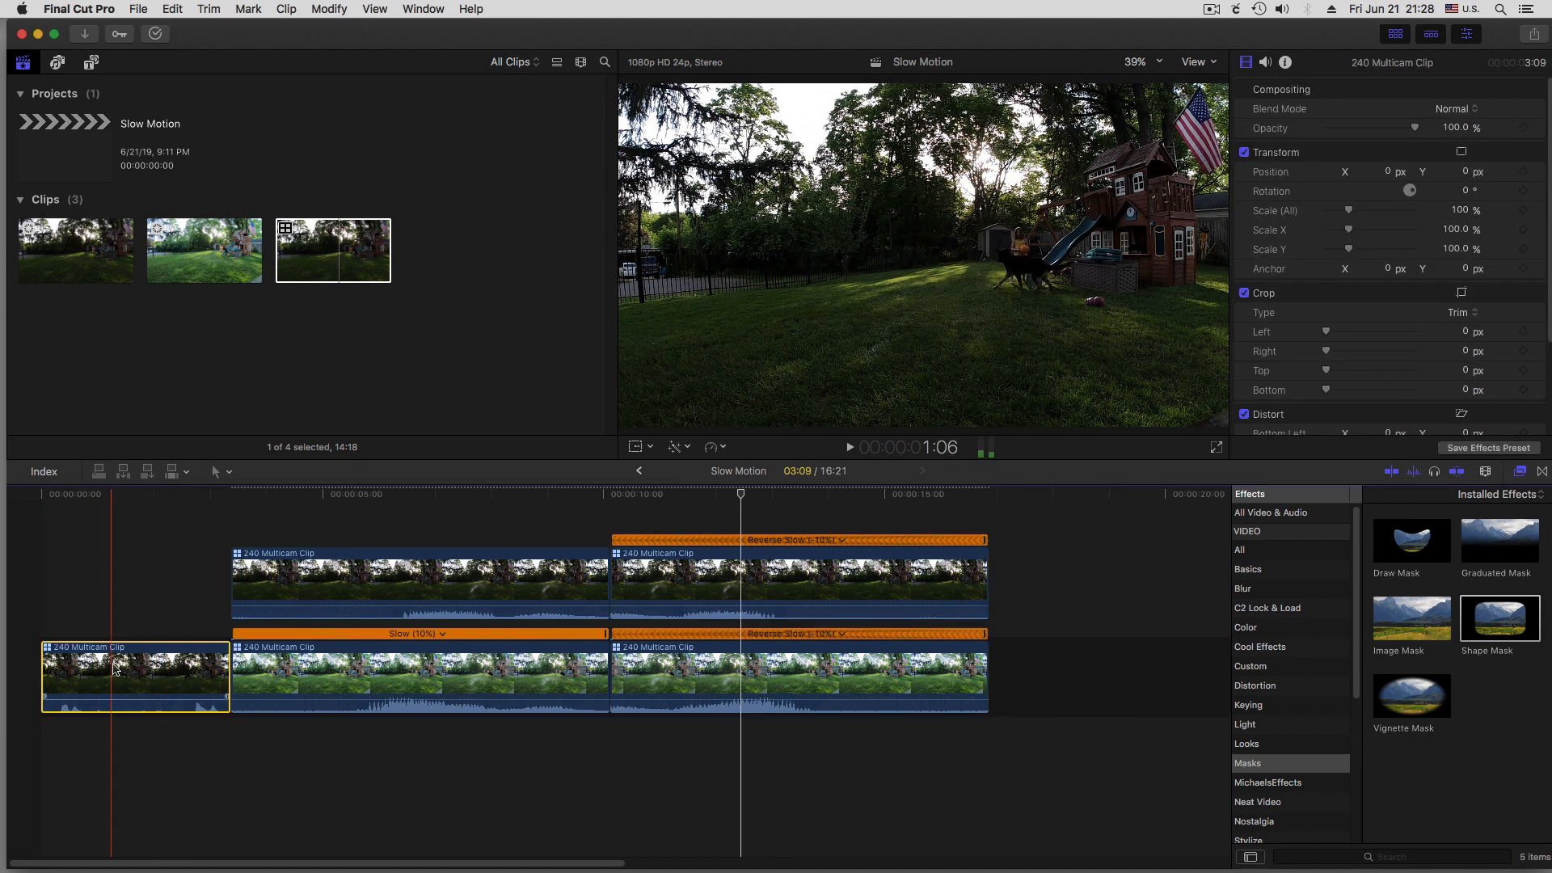
pyautogui.moveTo(101, 672); pyautogui.dragTo(276, 664)
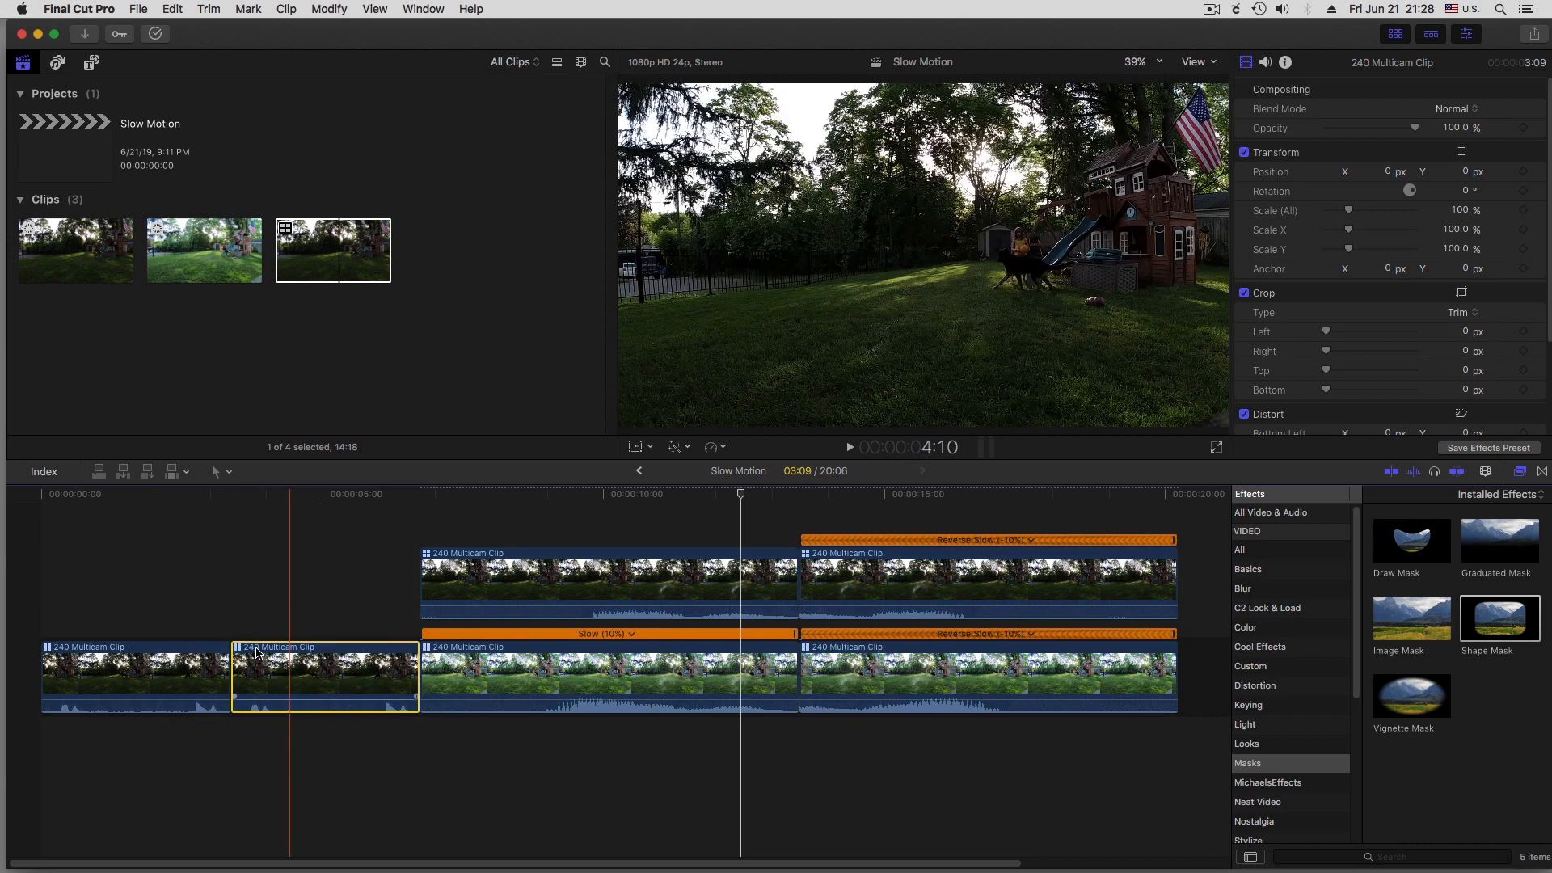
pyautogui.rightClick(257, 652)
pyautogui.moveTo(310, 631)
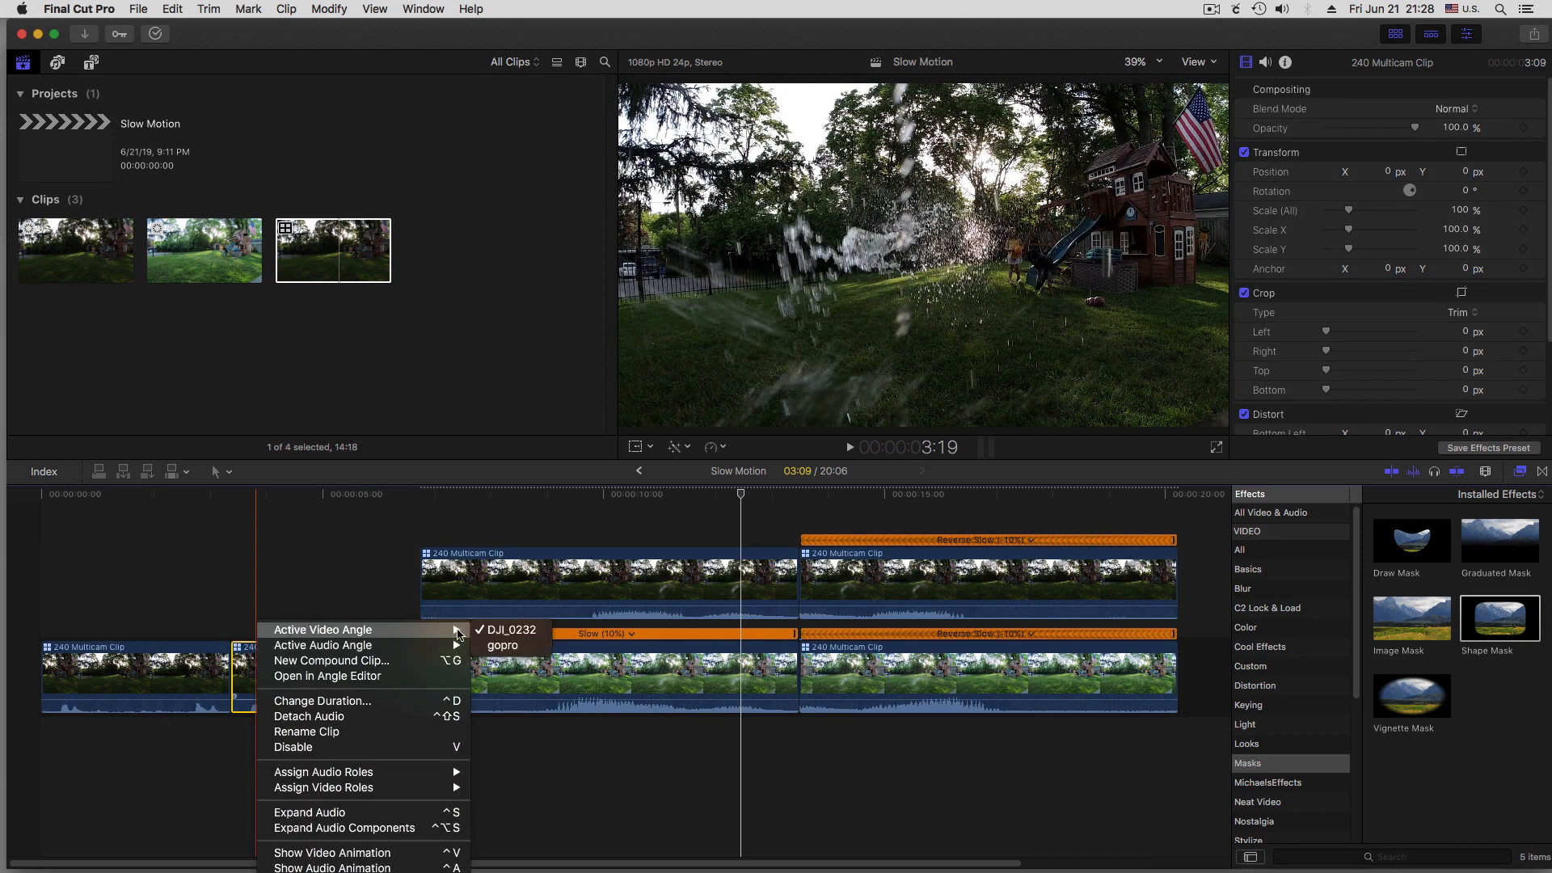
# Set the copied full-speed clip's active audio angle to gopro and select the opening clip
pyautogui.rightClick(307, 661)
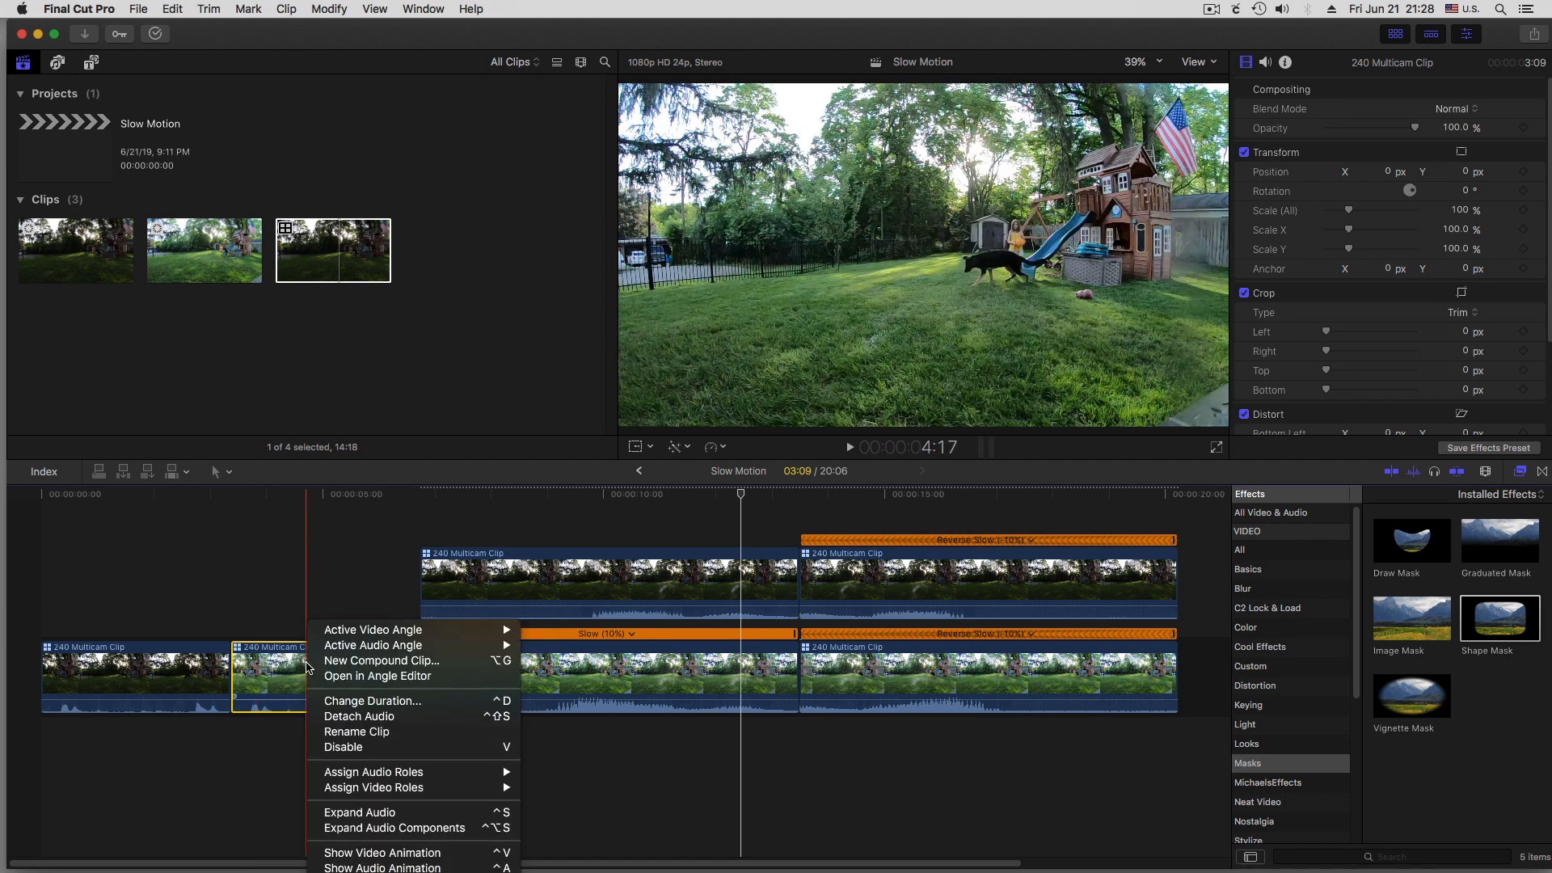
pyautogui.moveTo(379, 648)
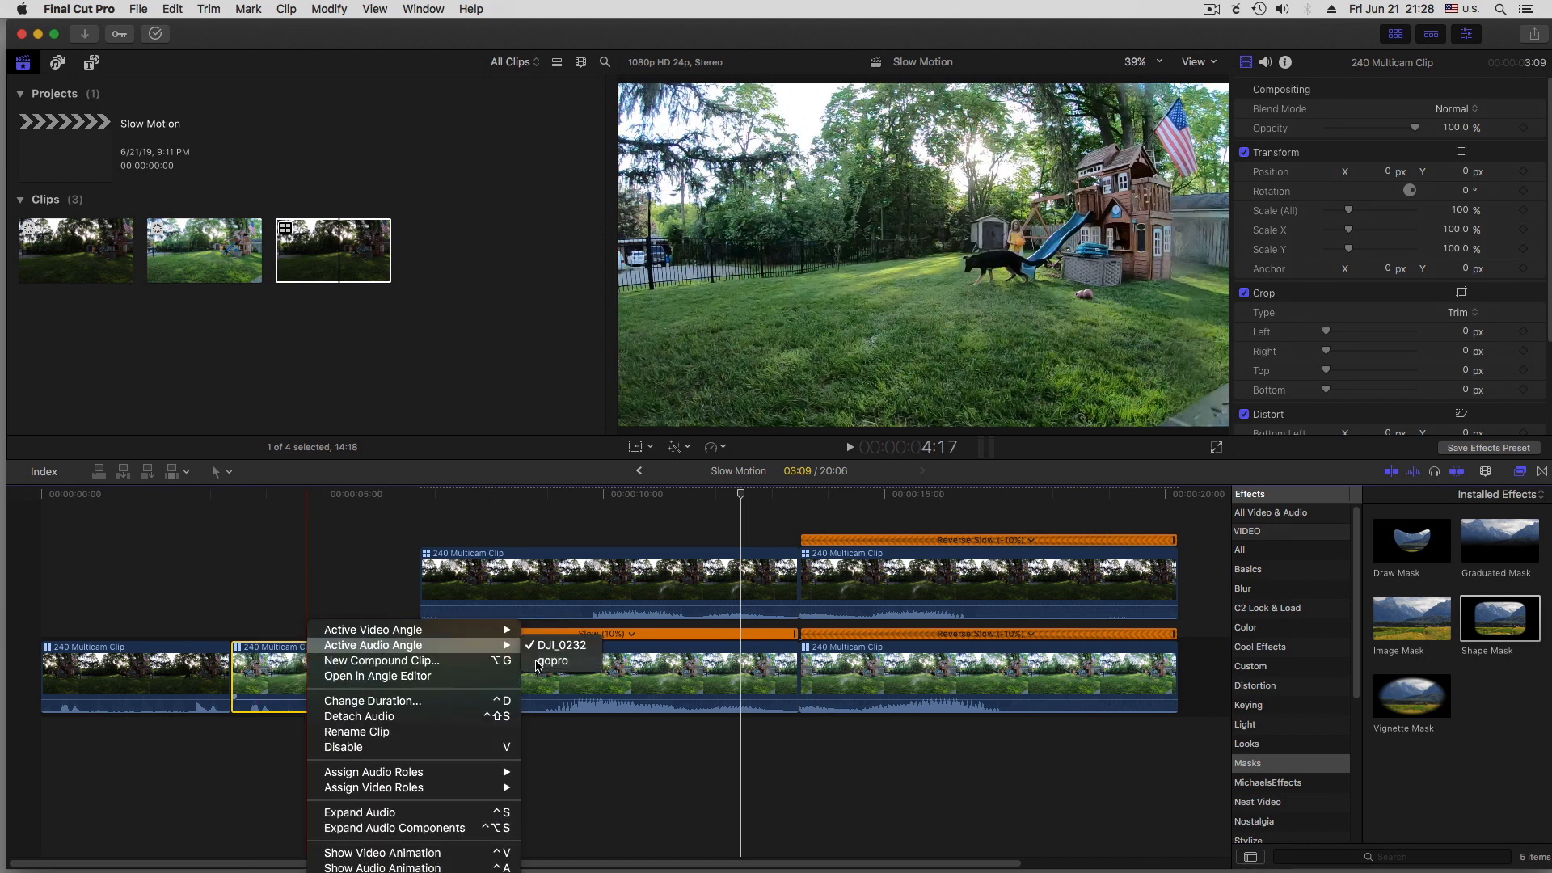
pyautogui.click(539, 661)
pyautogui.click(97, 664)
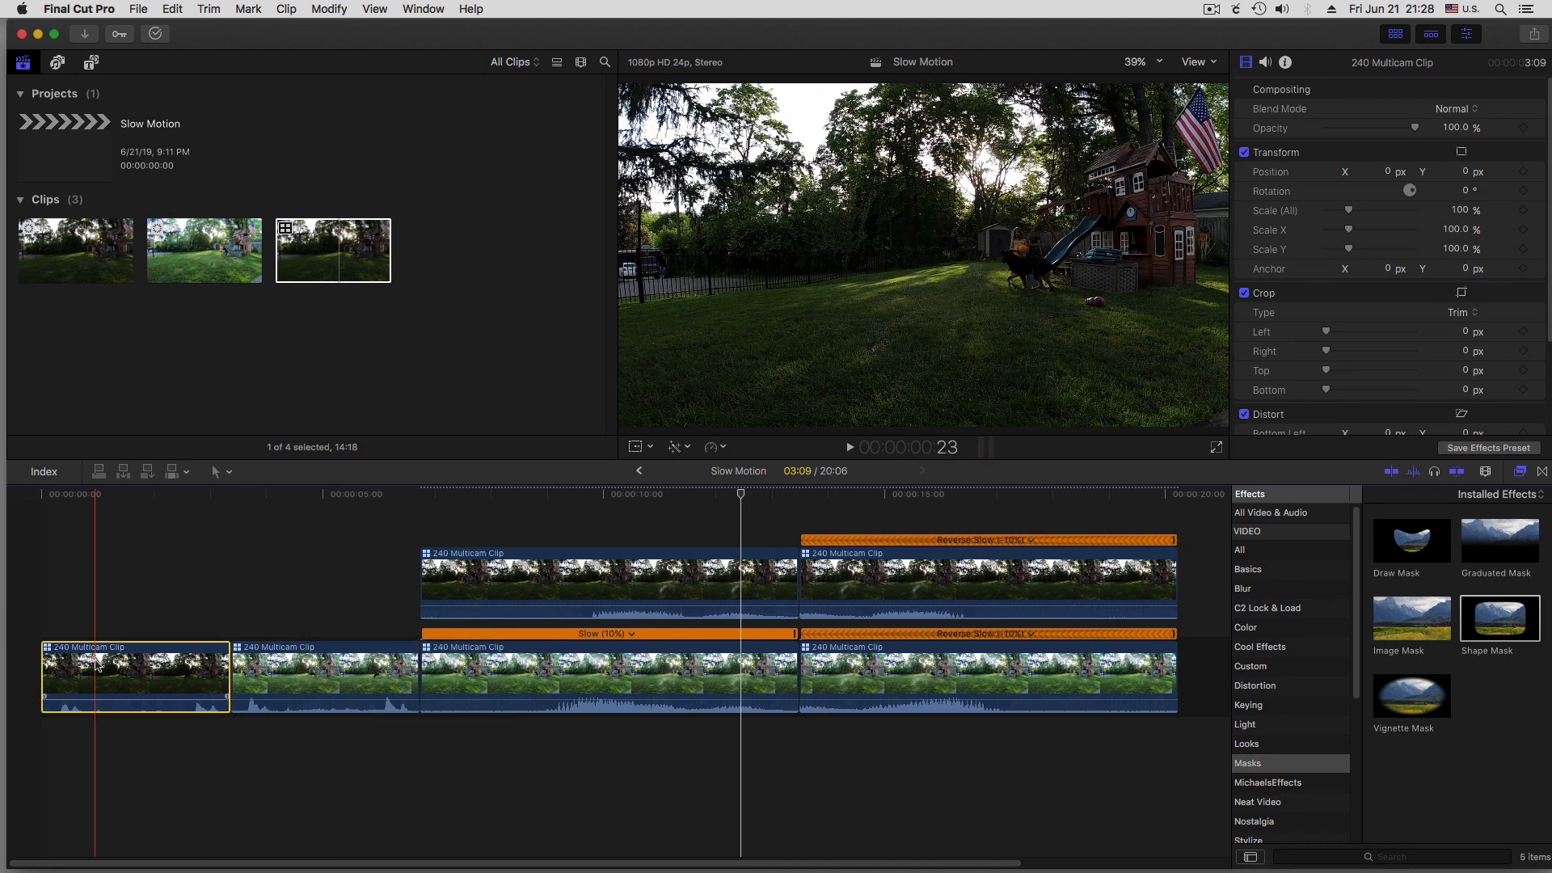
pyautogui.rightClick(97, 665)
pyautogui.moveTo(197, 632)
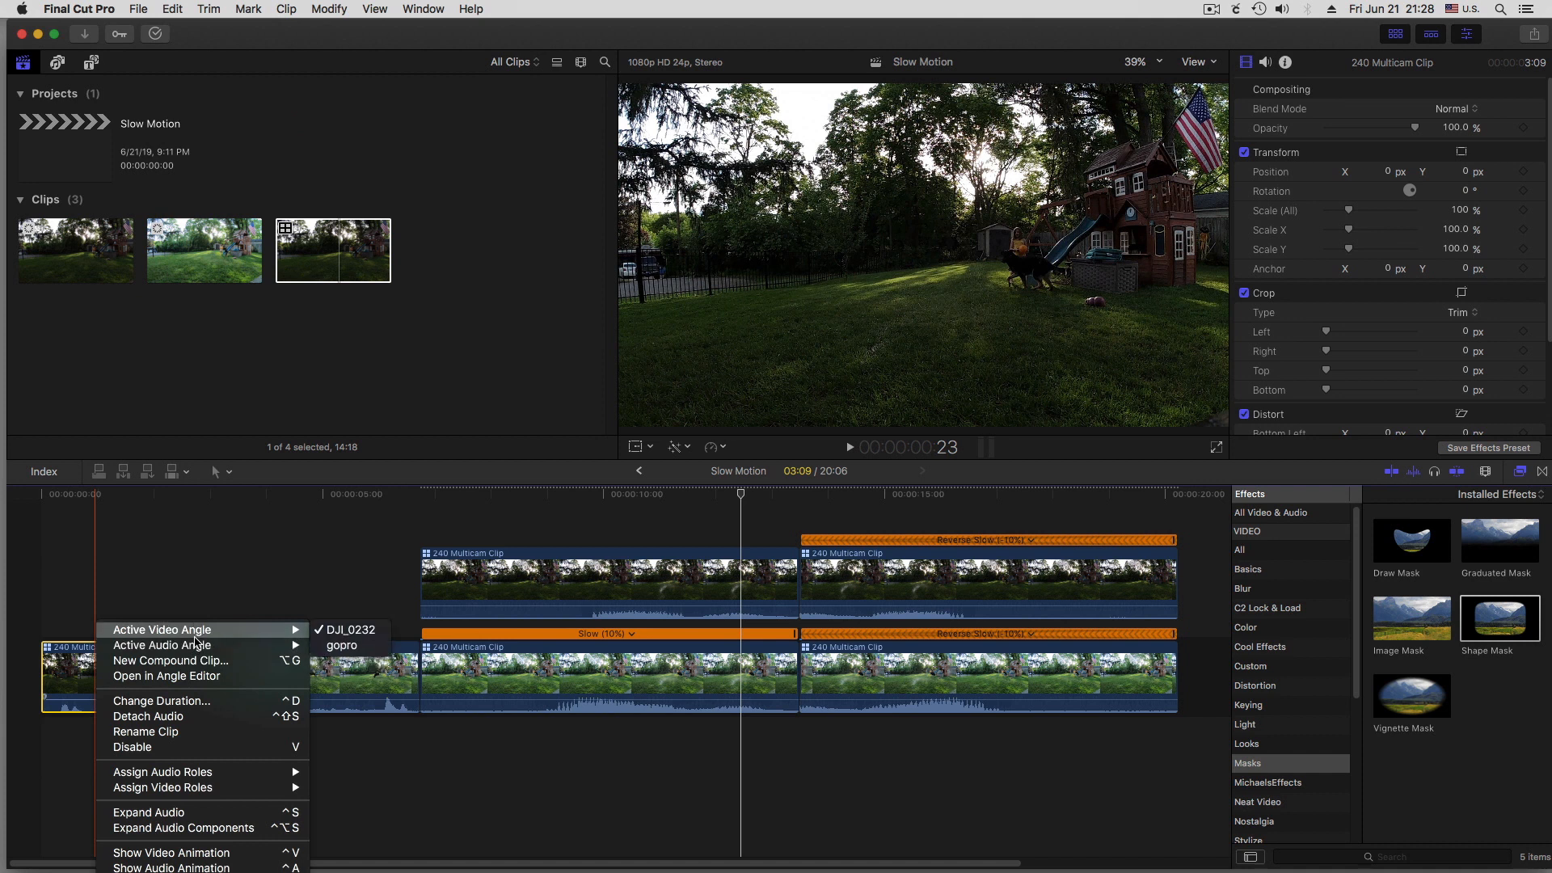
pyautogui.click(197, 595)
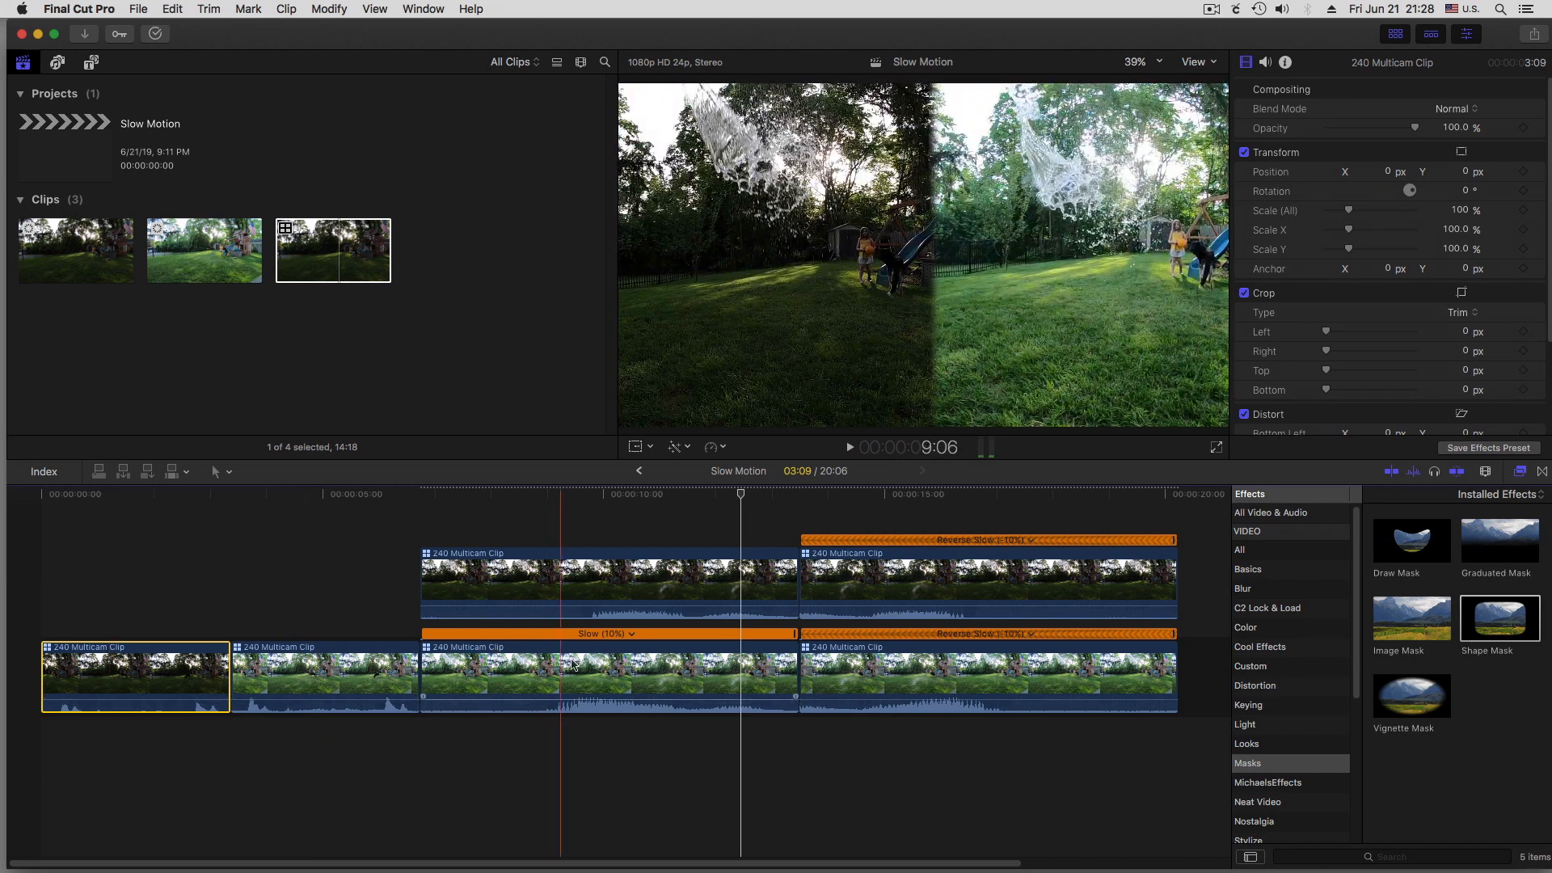
# Pan the audio of the upper forward slow-motion clip fully left using Stereo Left/Right mode with an amount of -100
pyautogui.click(574, 580)
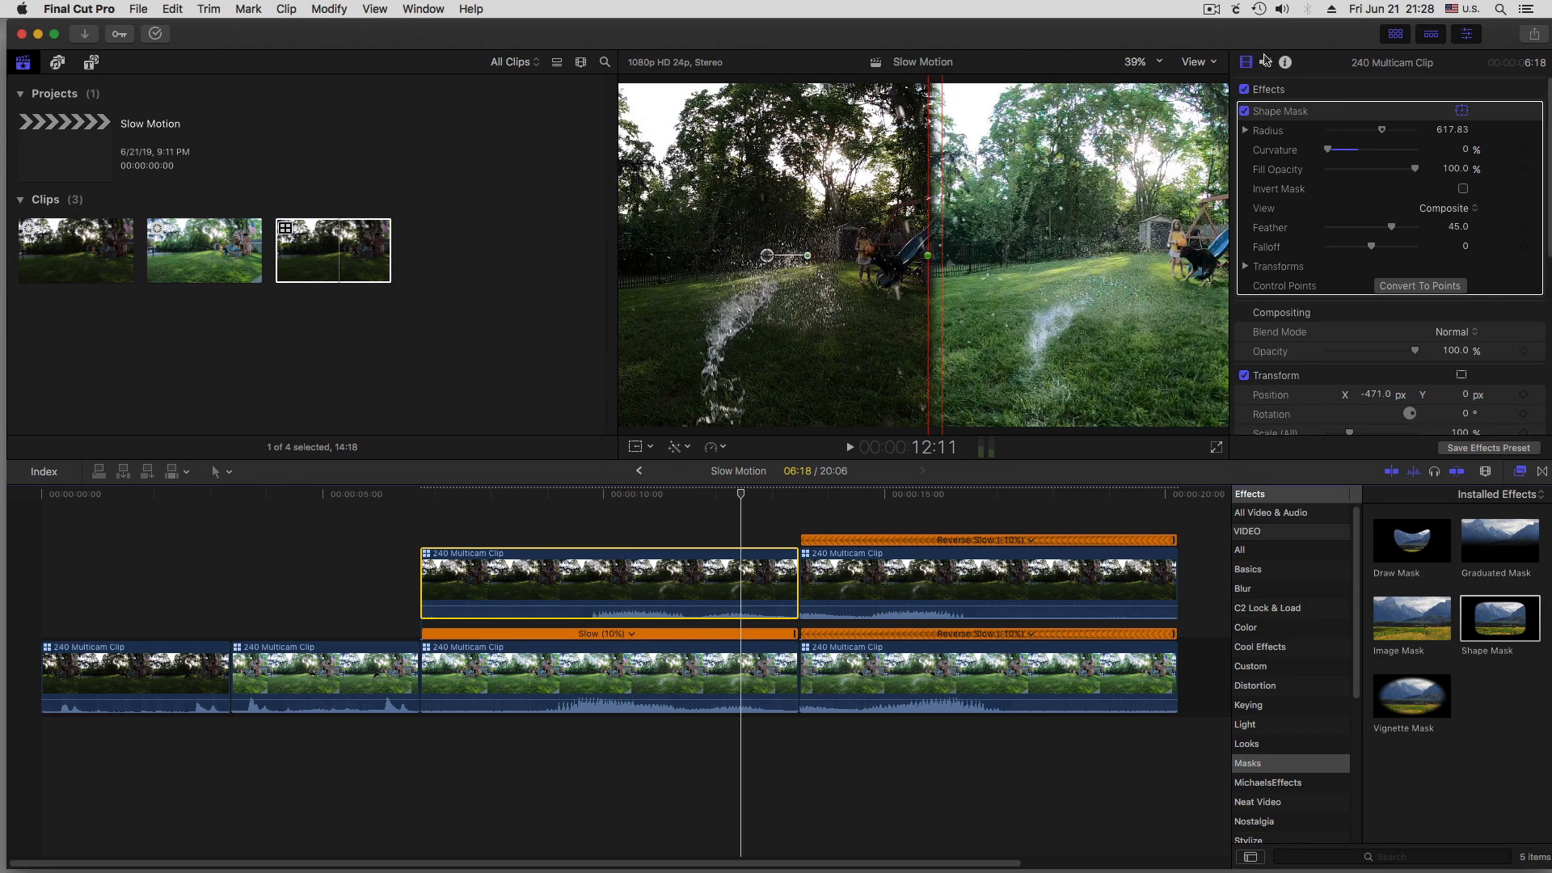
pyautogui.click(1266, 61)
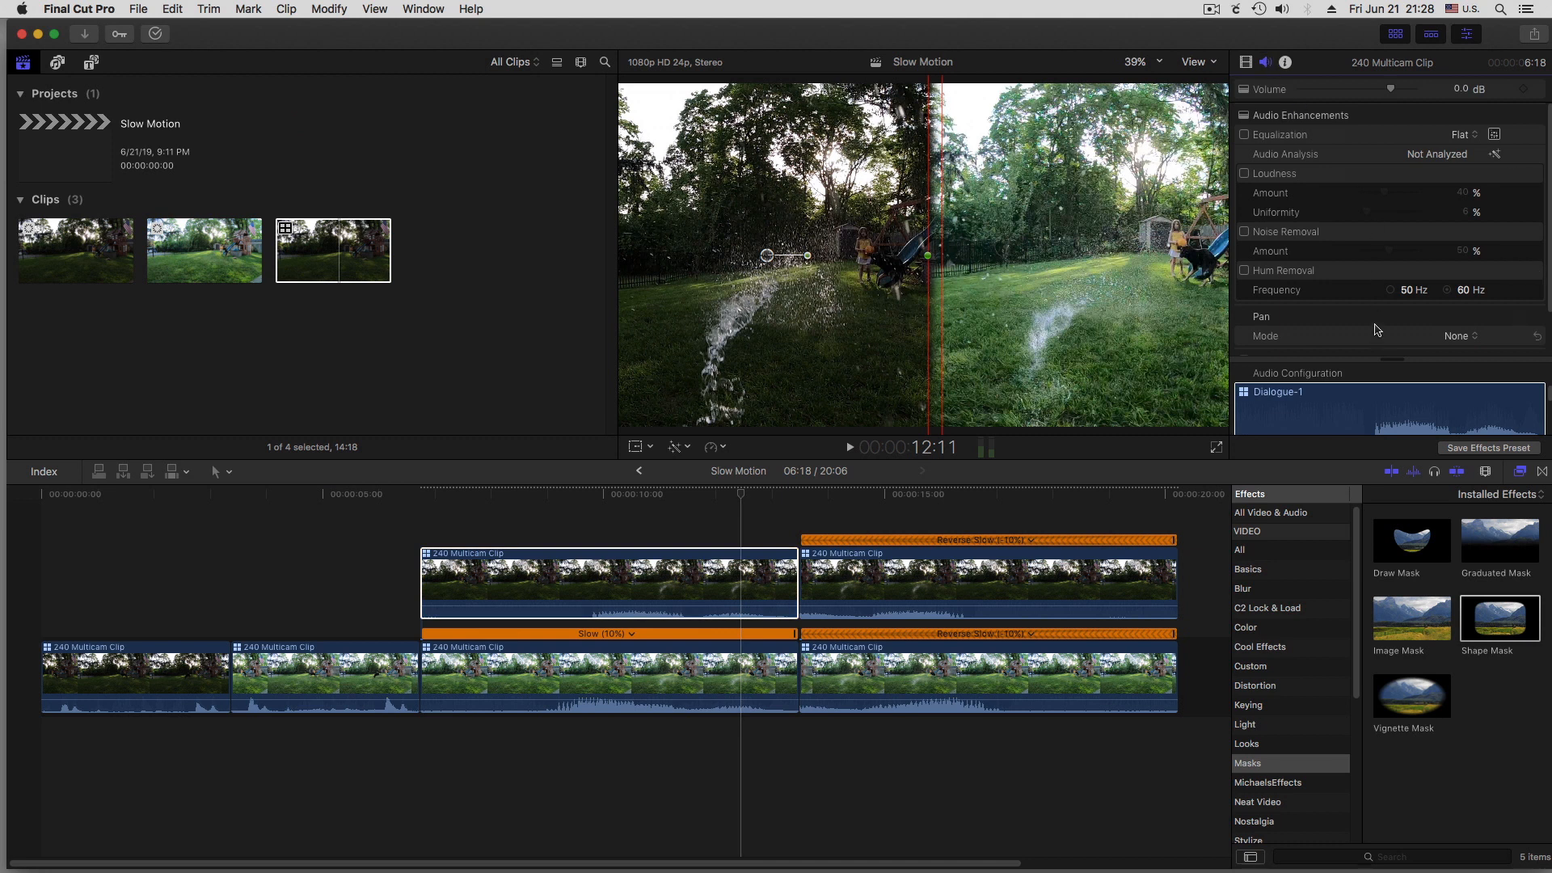
pyautogui.click(1455, 336)
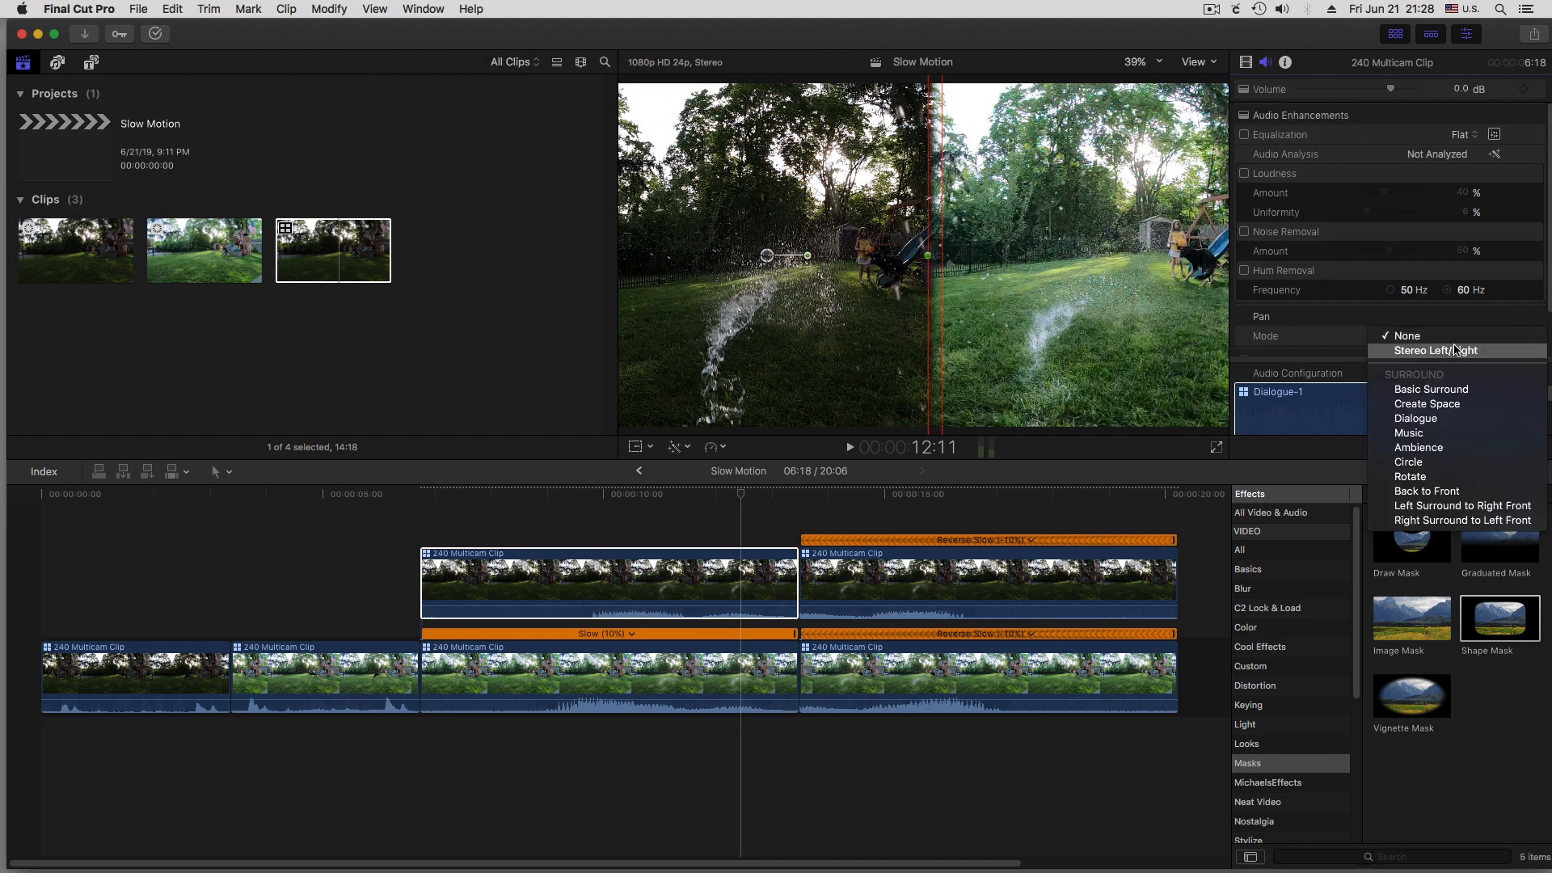
pyautogui.click(1457, 352)
pyautogui.scroll(-1, 1423, 351)
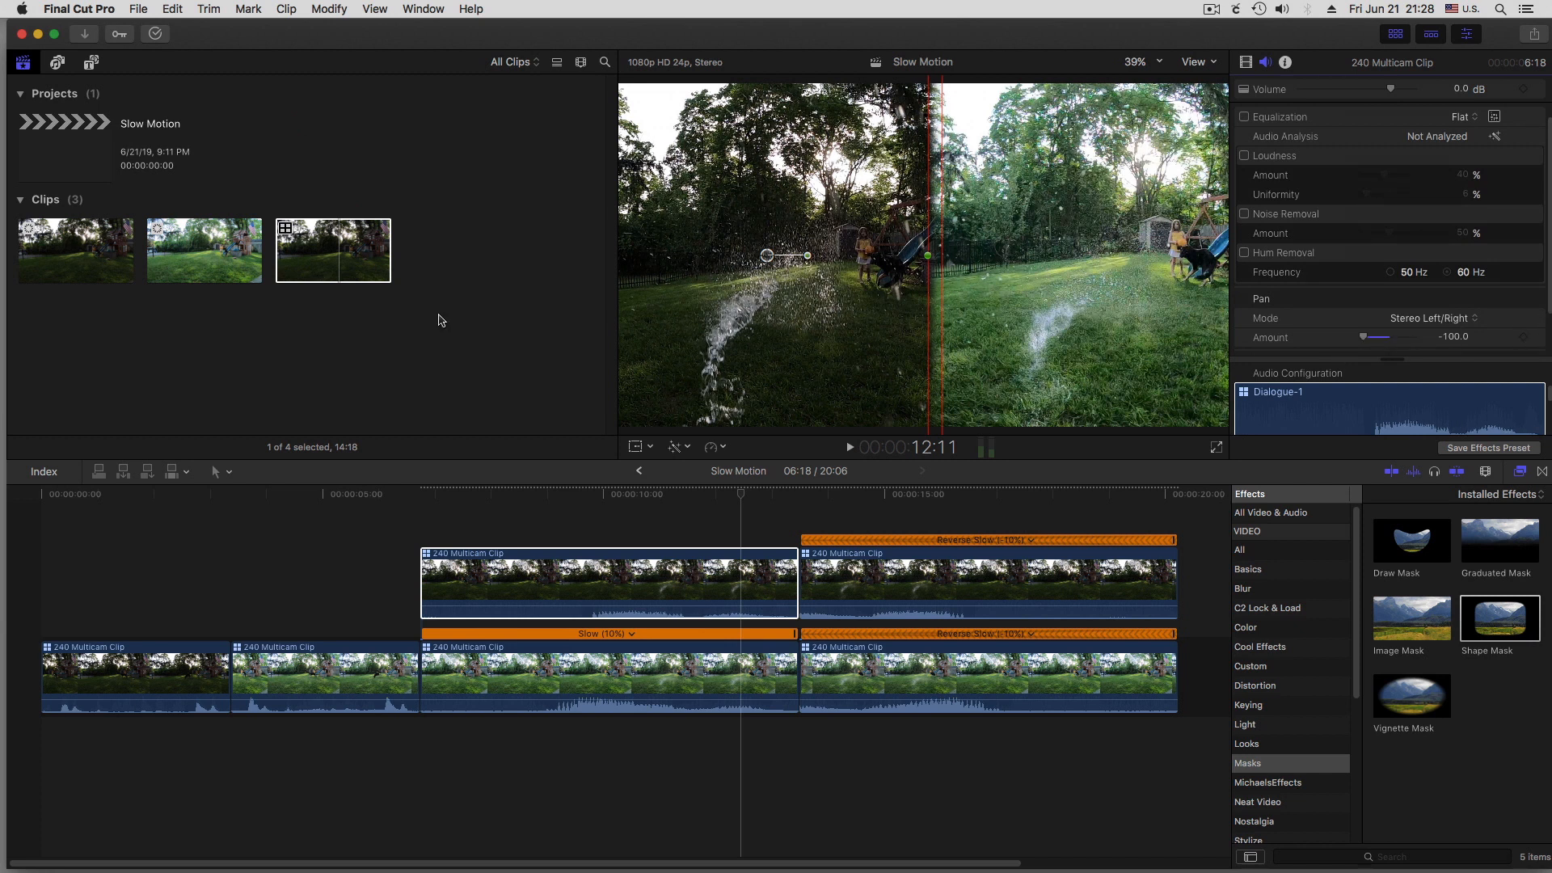
# Pan the audio of the lower forward slow-motion clip fully right using Stereo Left/Right mode with an amount of 100
pyautogui.click(678, 667)
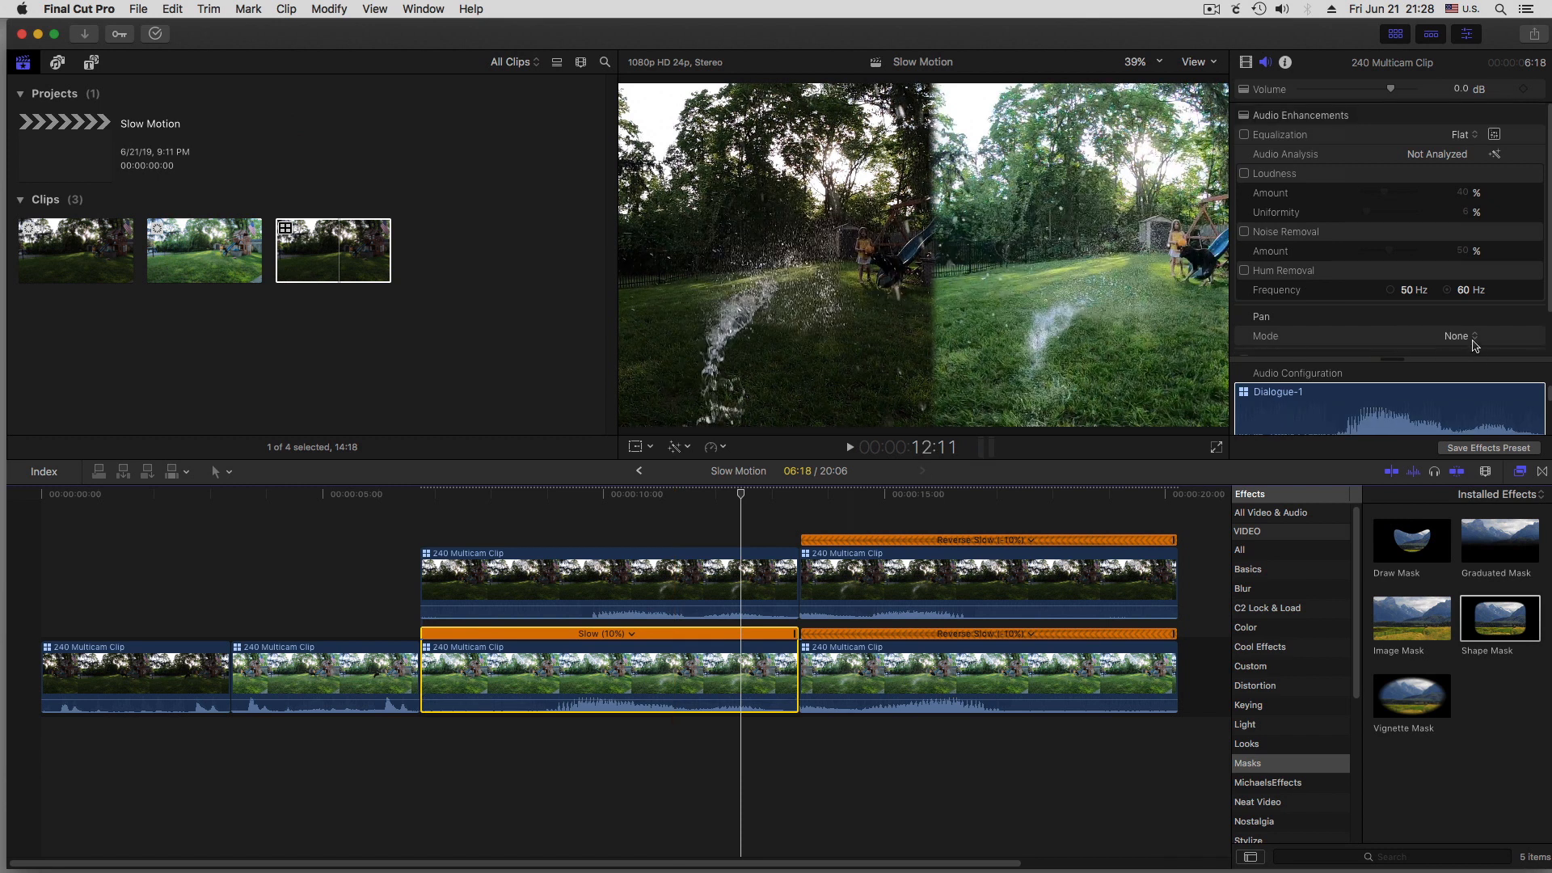
pyautogui.click(1474, 345)
pyautogui.click(1407, 348)
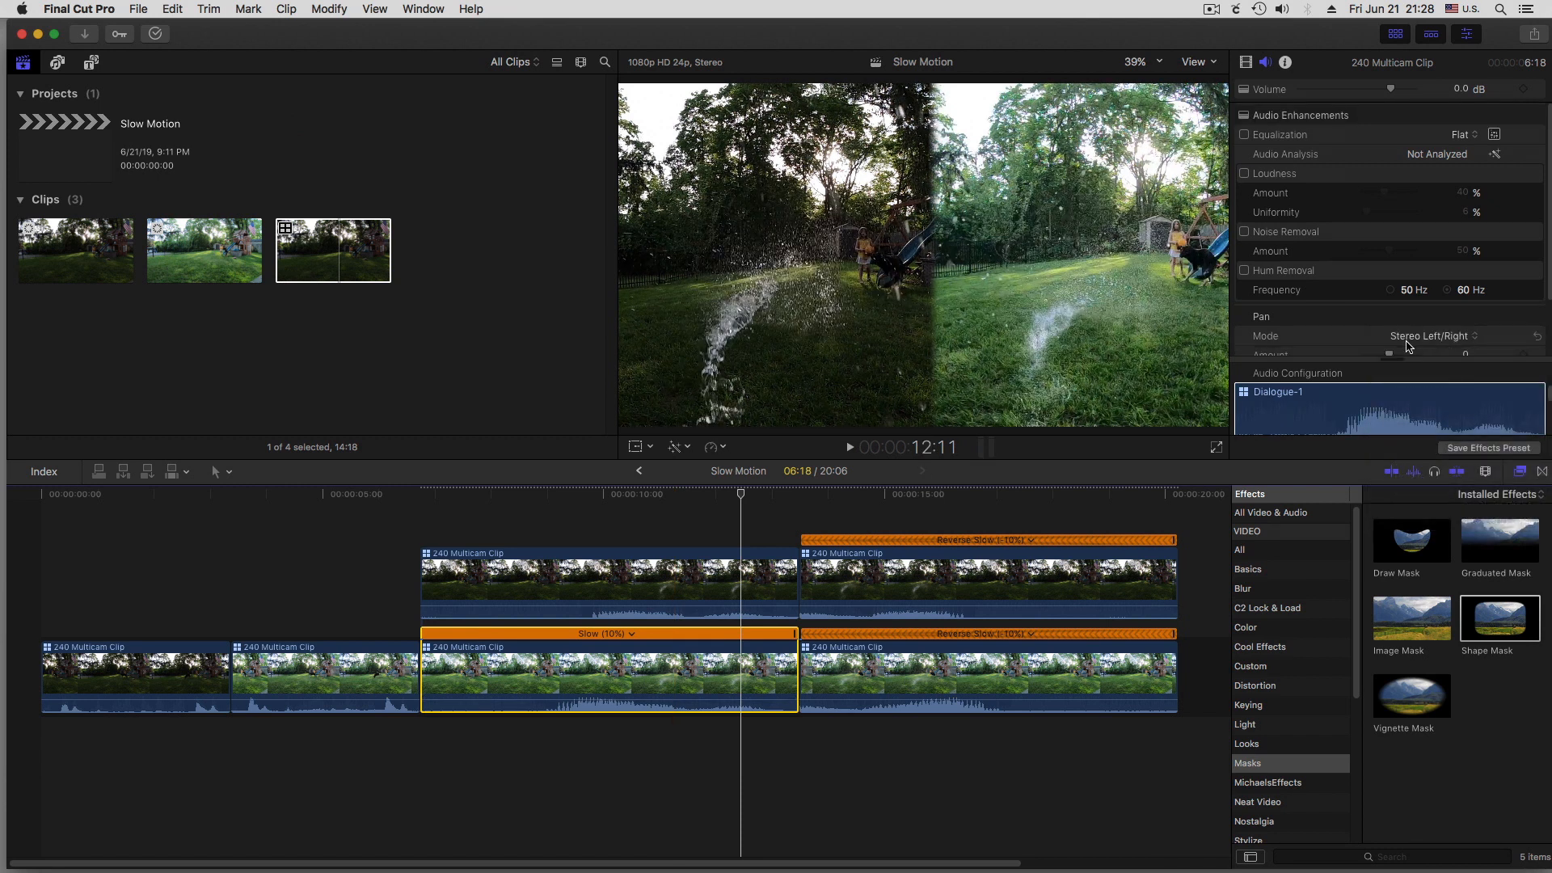
pyautogui.scroll(-3, 1403, 323)
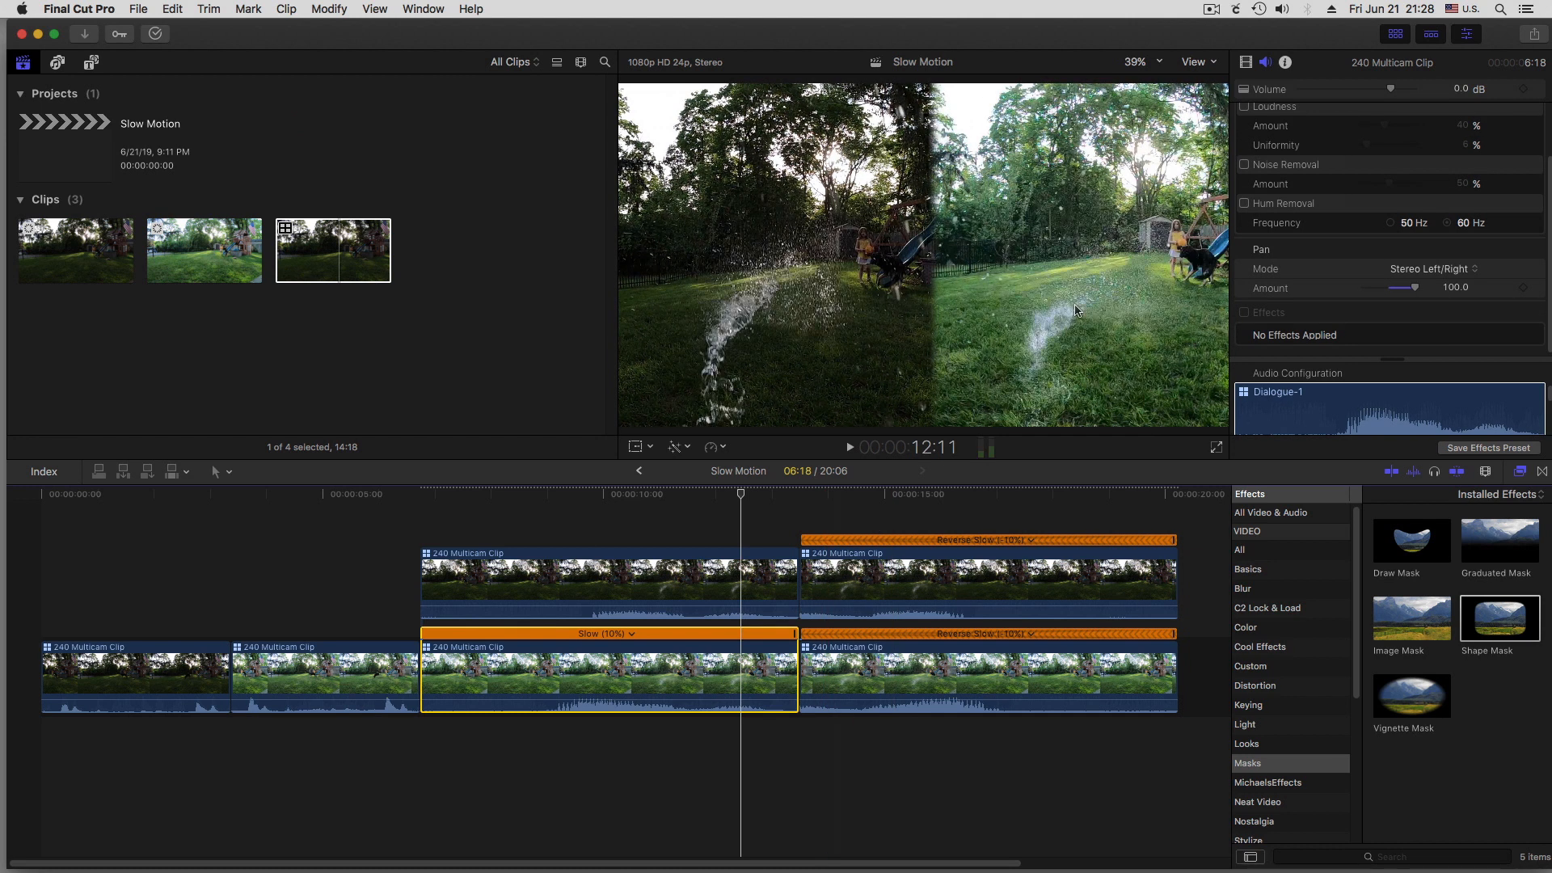
# Pan the audio of the upper reversed clip fully left using Stereo Left/Right mode with an amount of -100
pyautogui.click(964, 573)
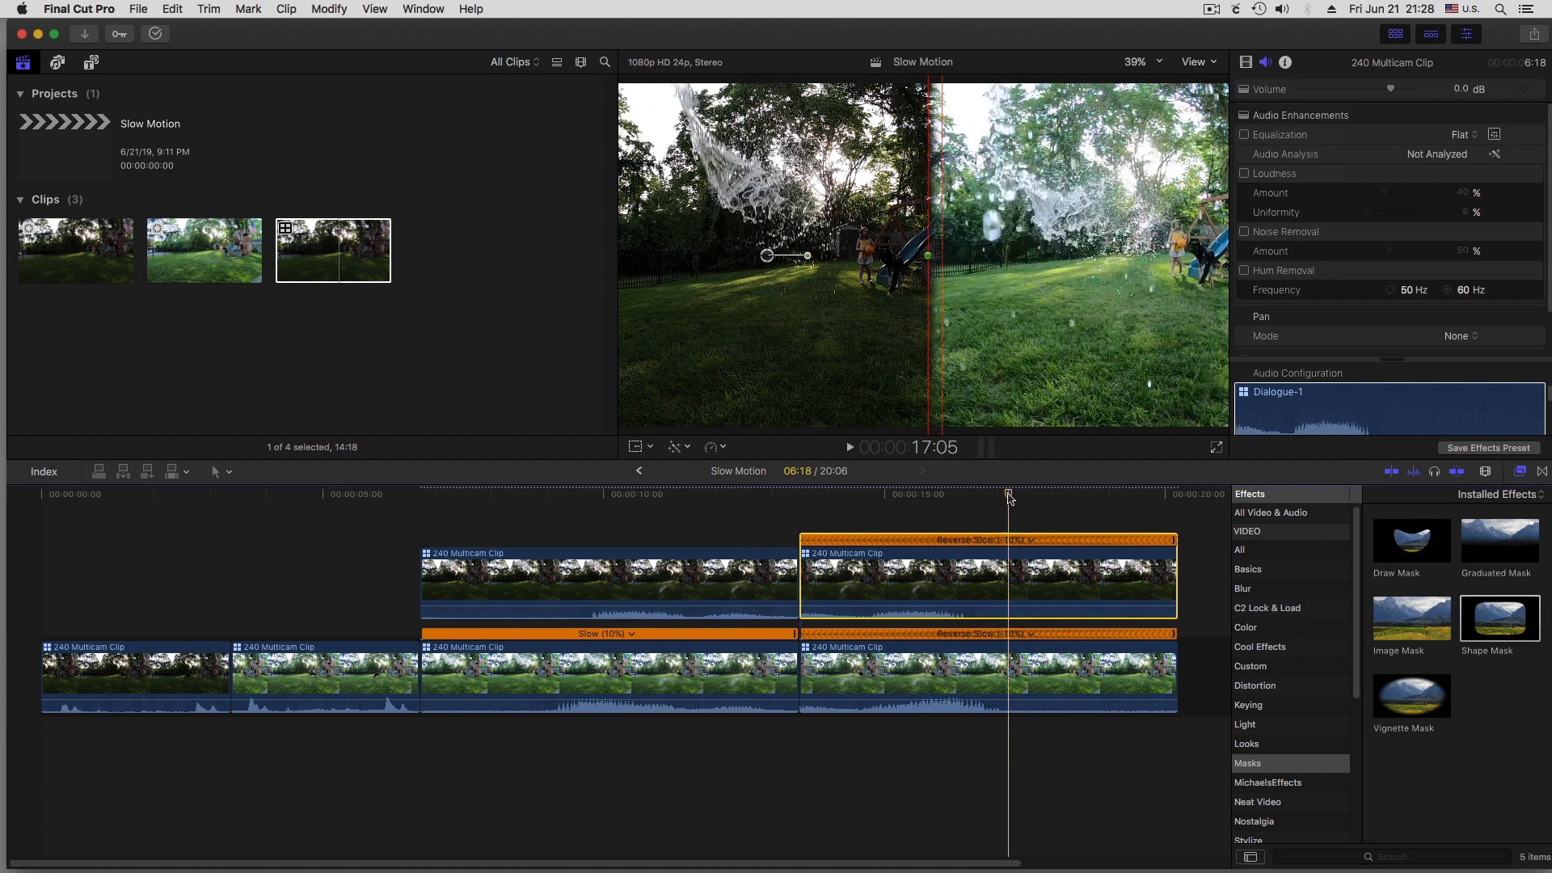
pyautogui.click(1008, 575)
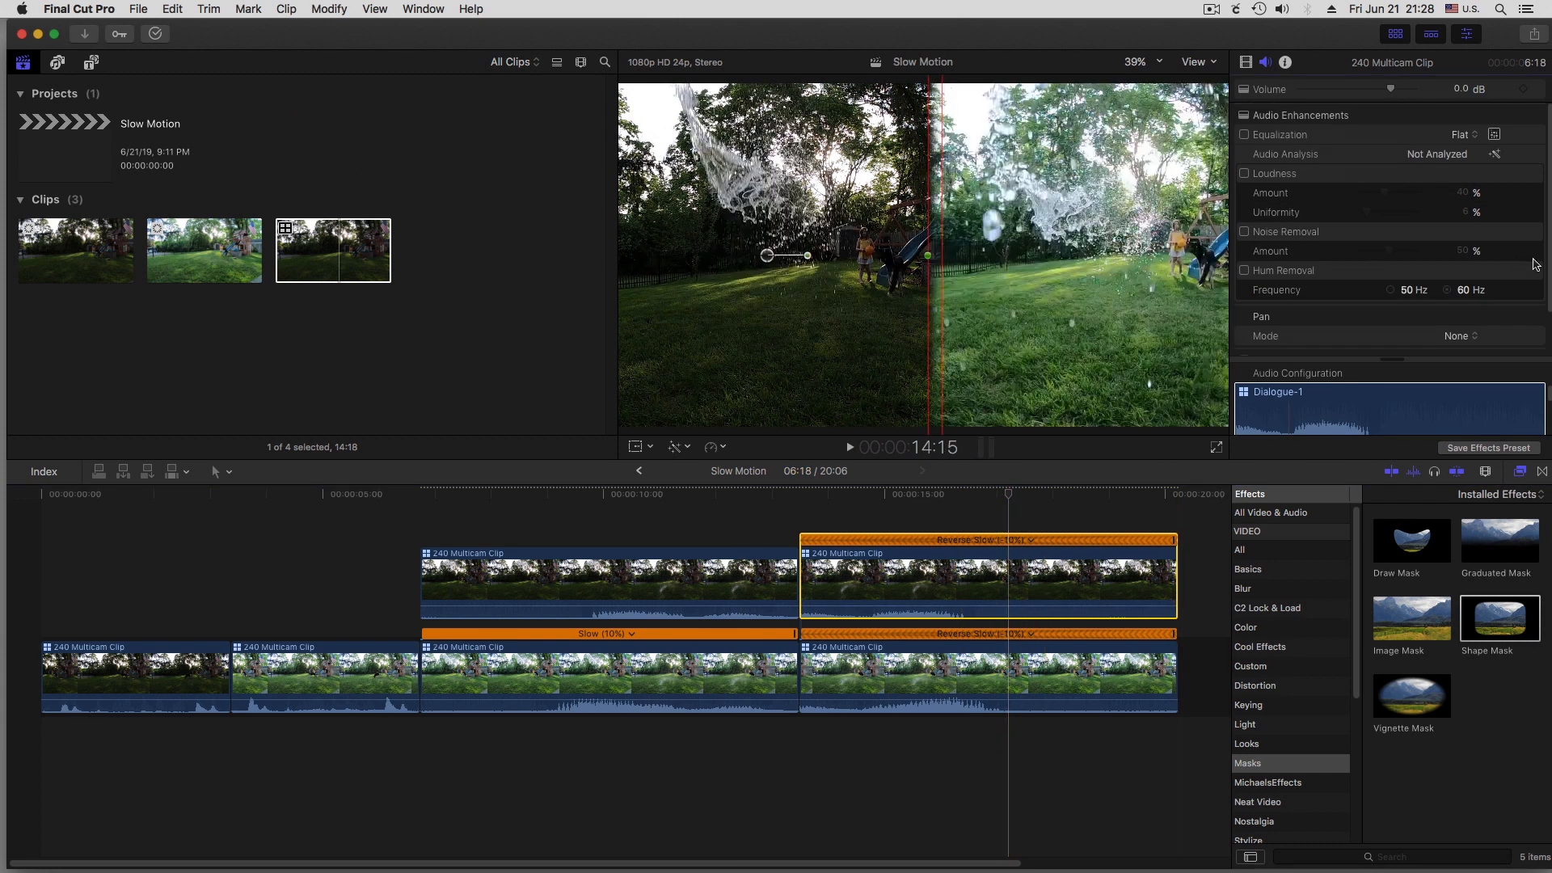
pyautogui.click(1462, 336)
pyautogui.click(1422, 354)
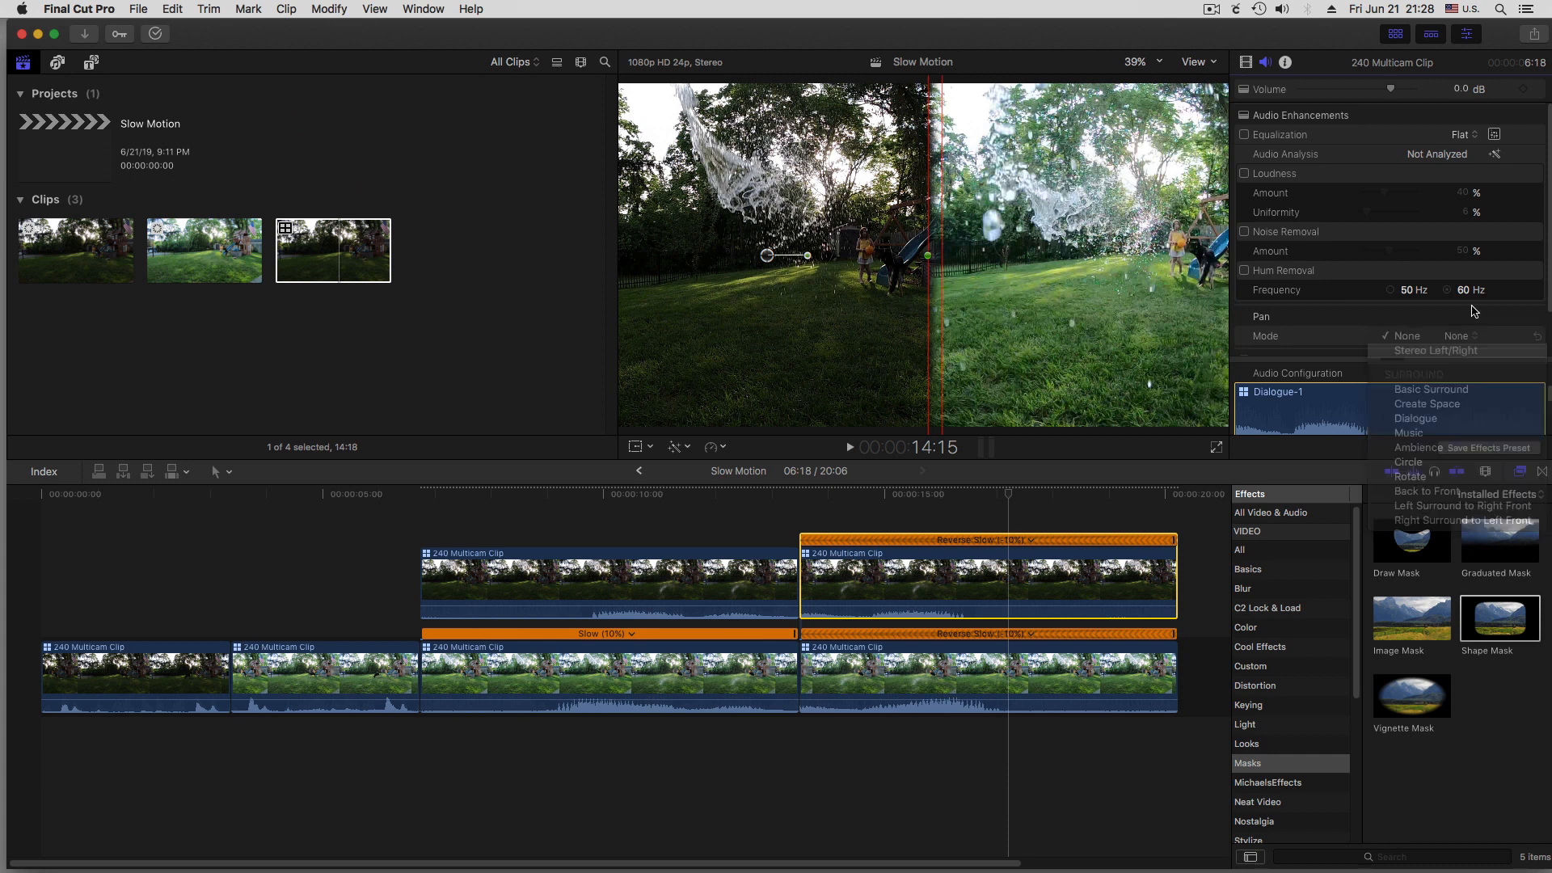
pyautogui.scroll(-2, 1385, 303)
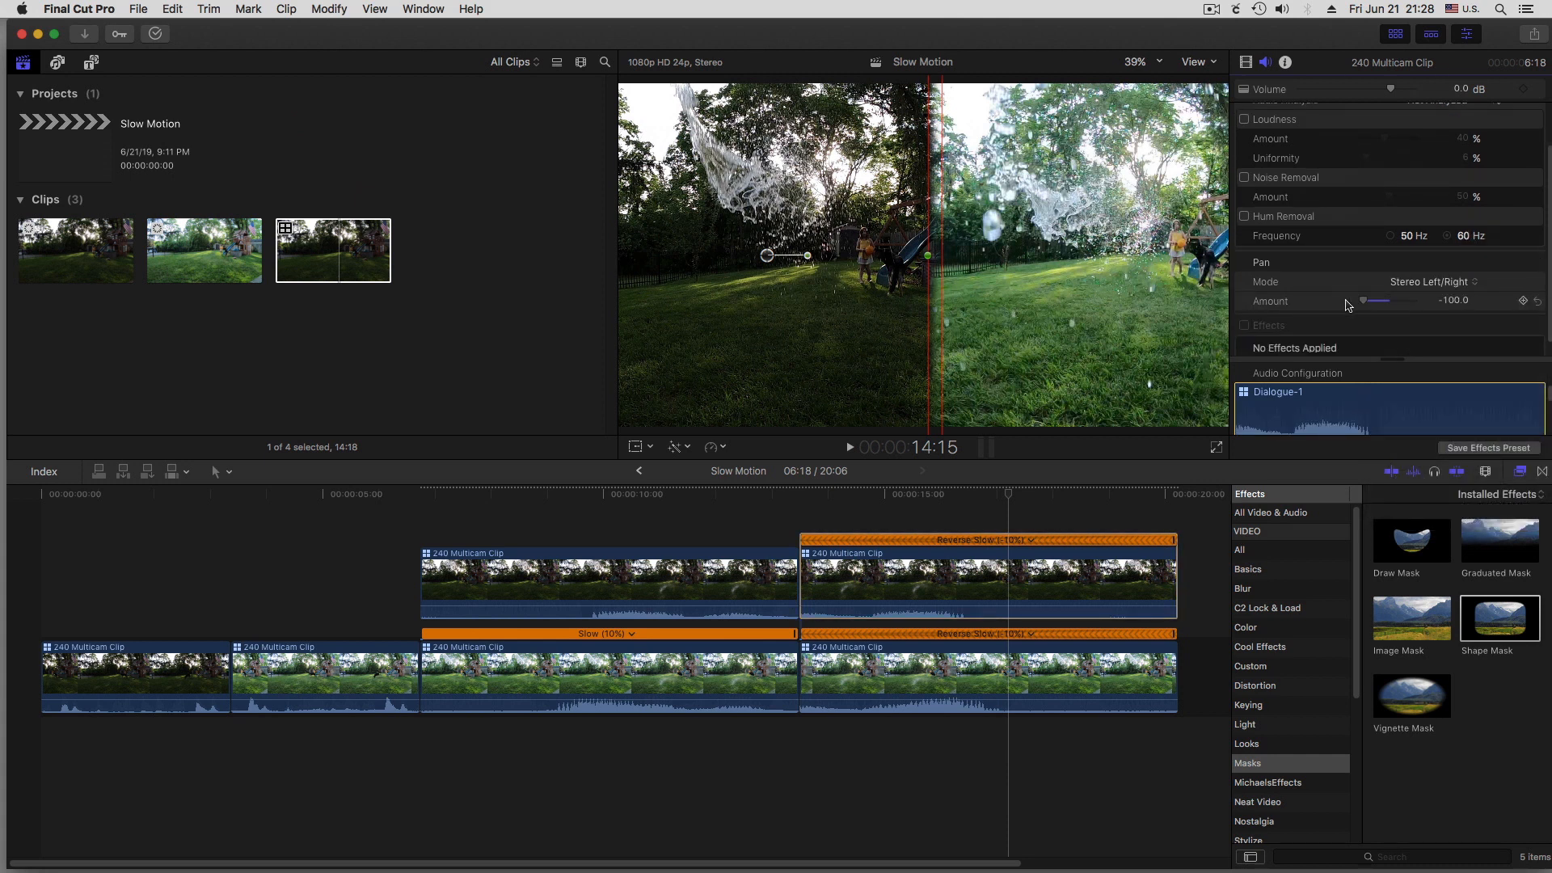
# Pan the audio of the lower reversed clip fully right using Stereo Left/Right mode with an amount of 100
pyautogui.click(1069, 681)
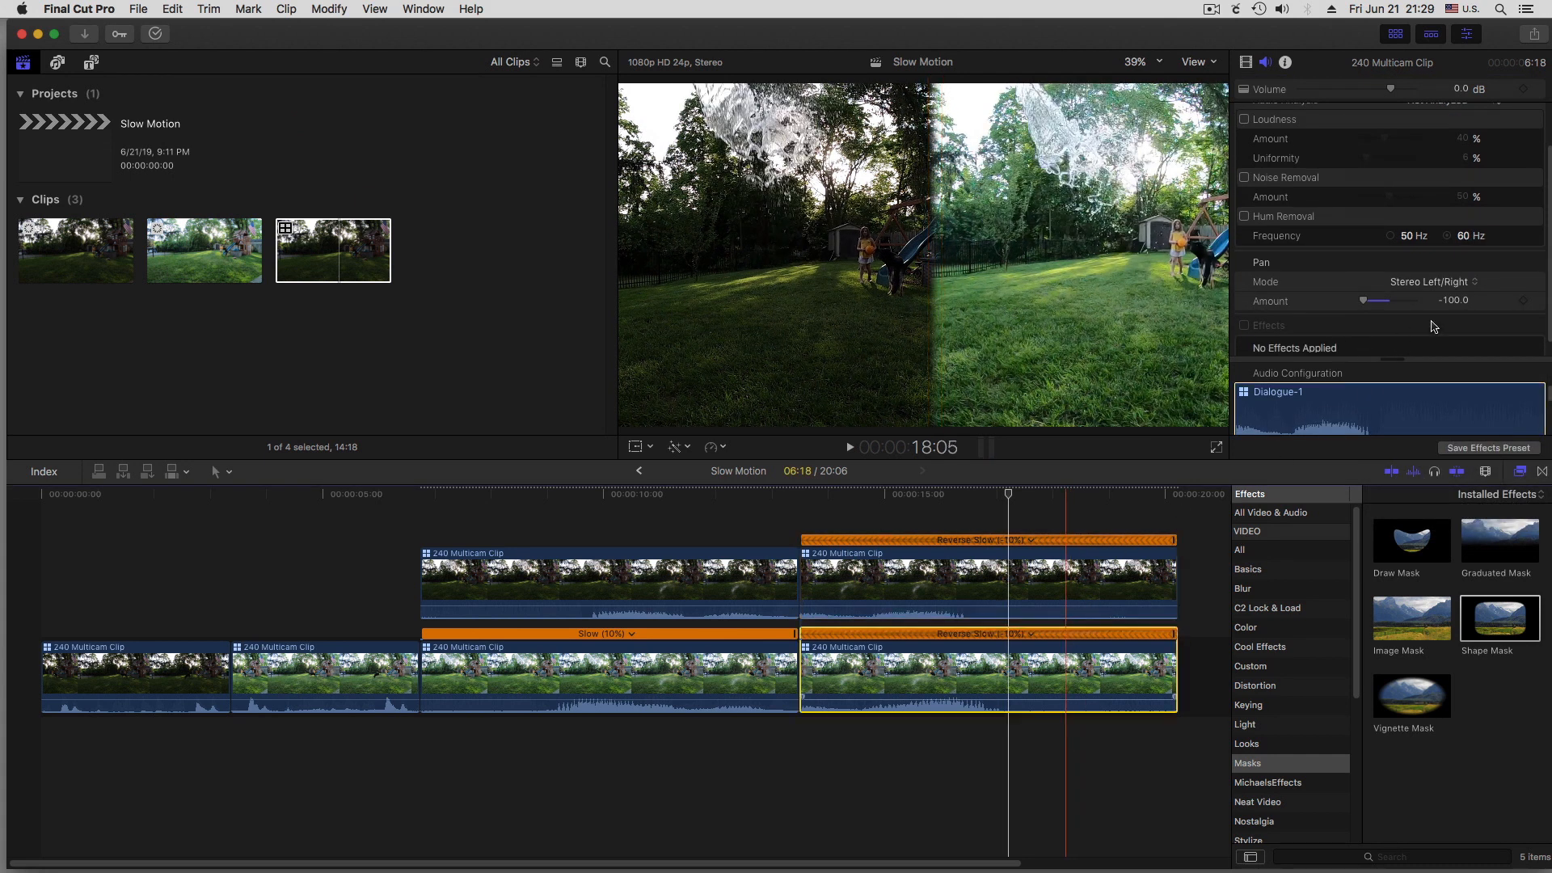
pyautogui.click(1461, 337)
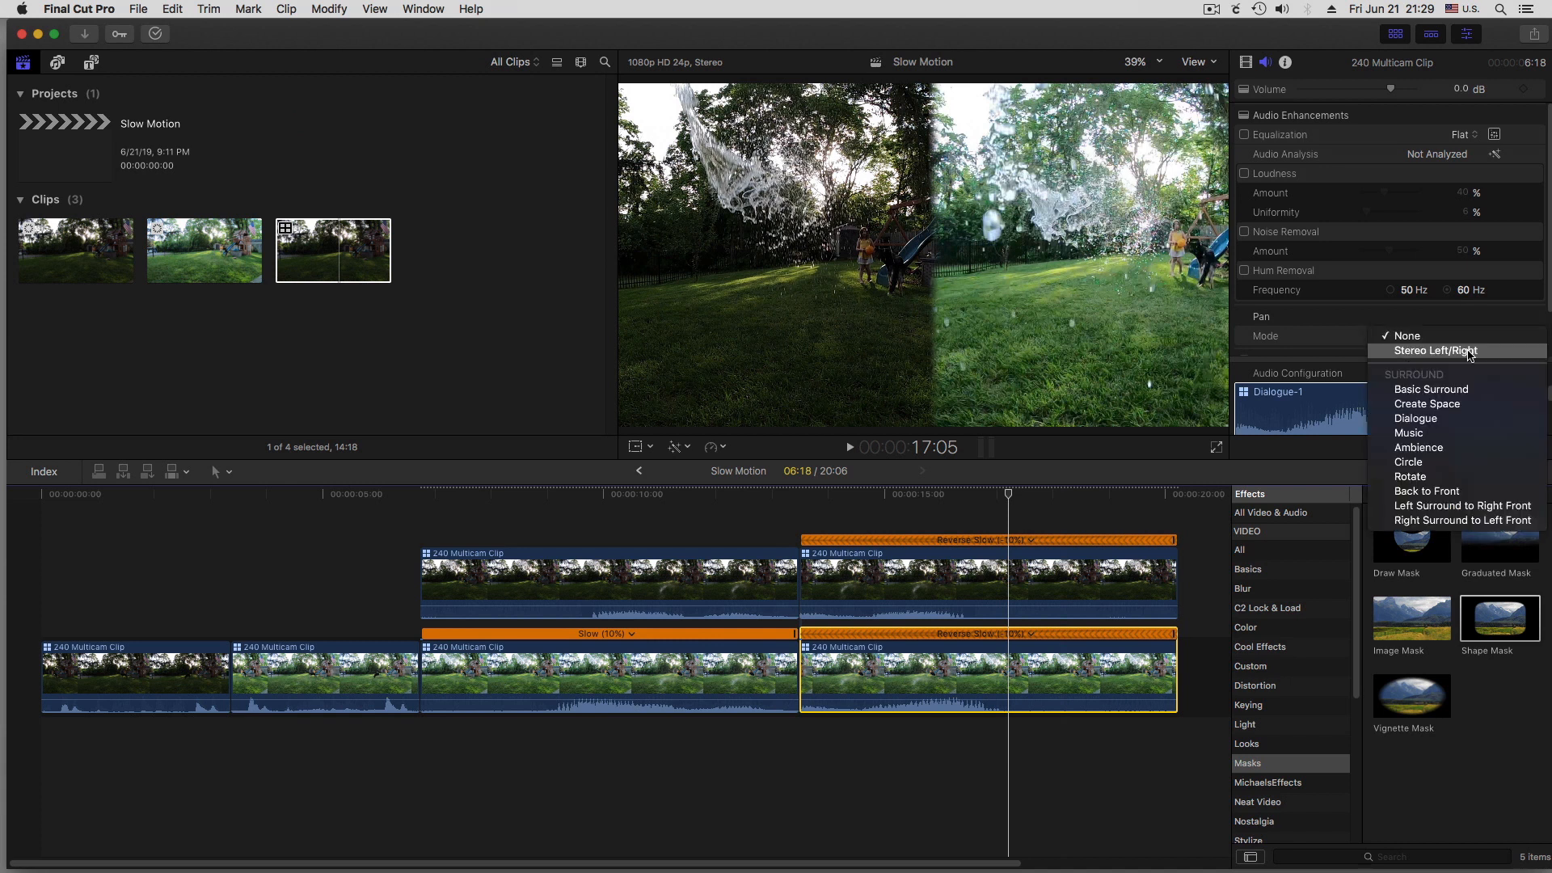
pyautogui.click(1470, 353)
pyautogui.scroll(-2, 1446, 297)
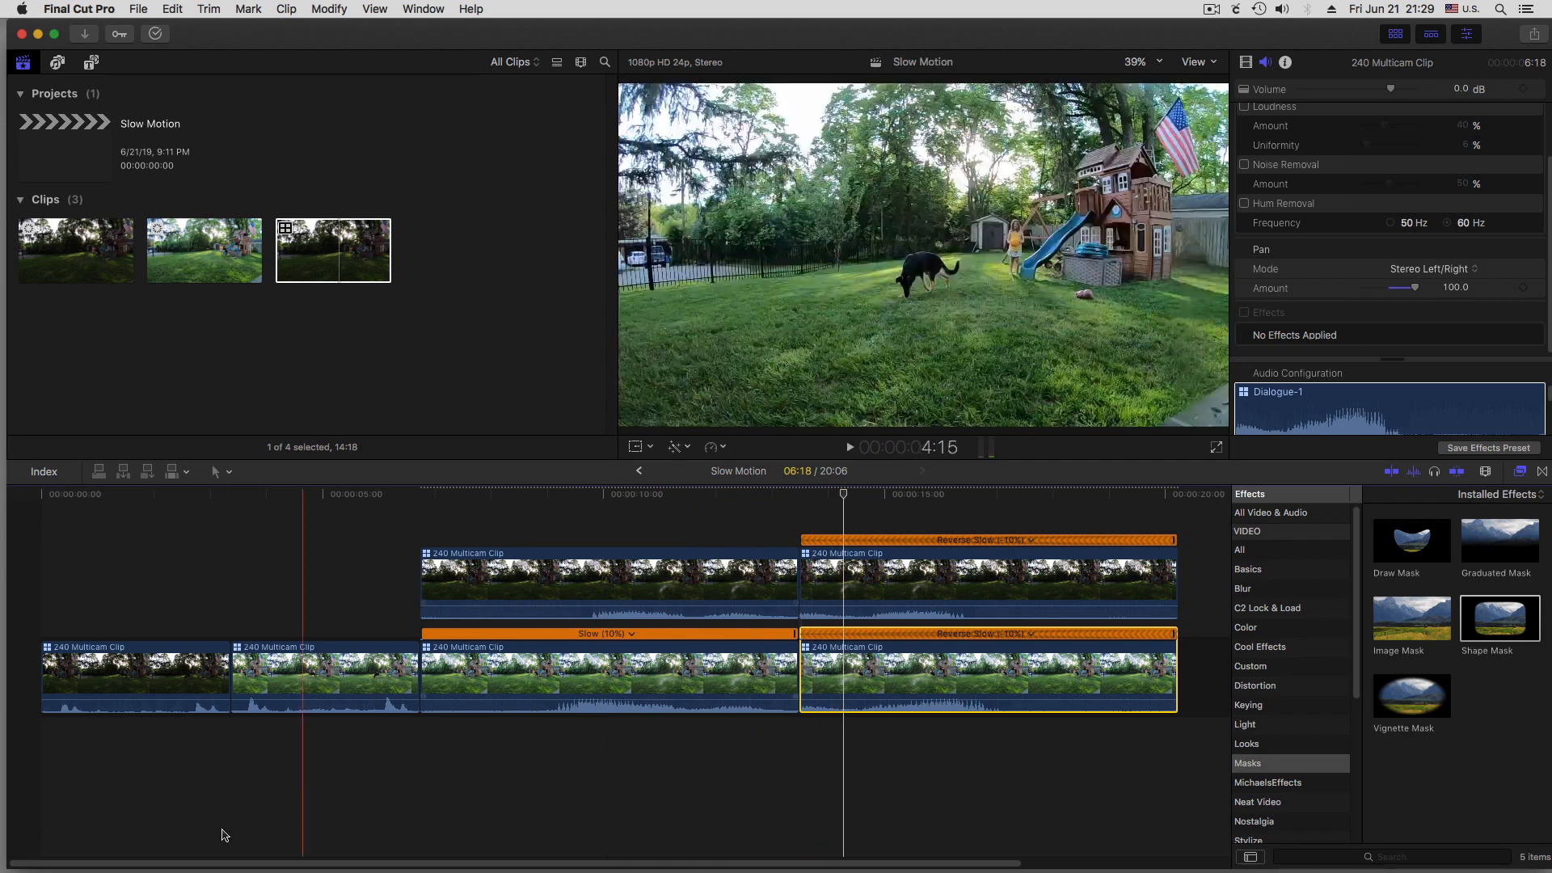
# Place a copy of the second full-speed clip at the end of the timeline, after the reversed pair
pyautogui.moveTo(513, 862); pyautogui.dragTo(586, 864)
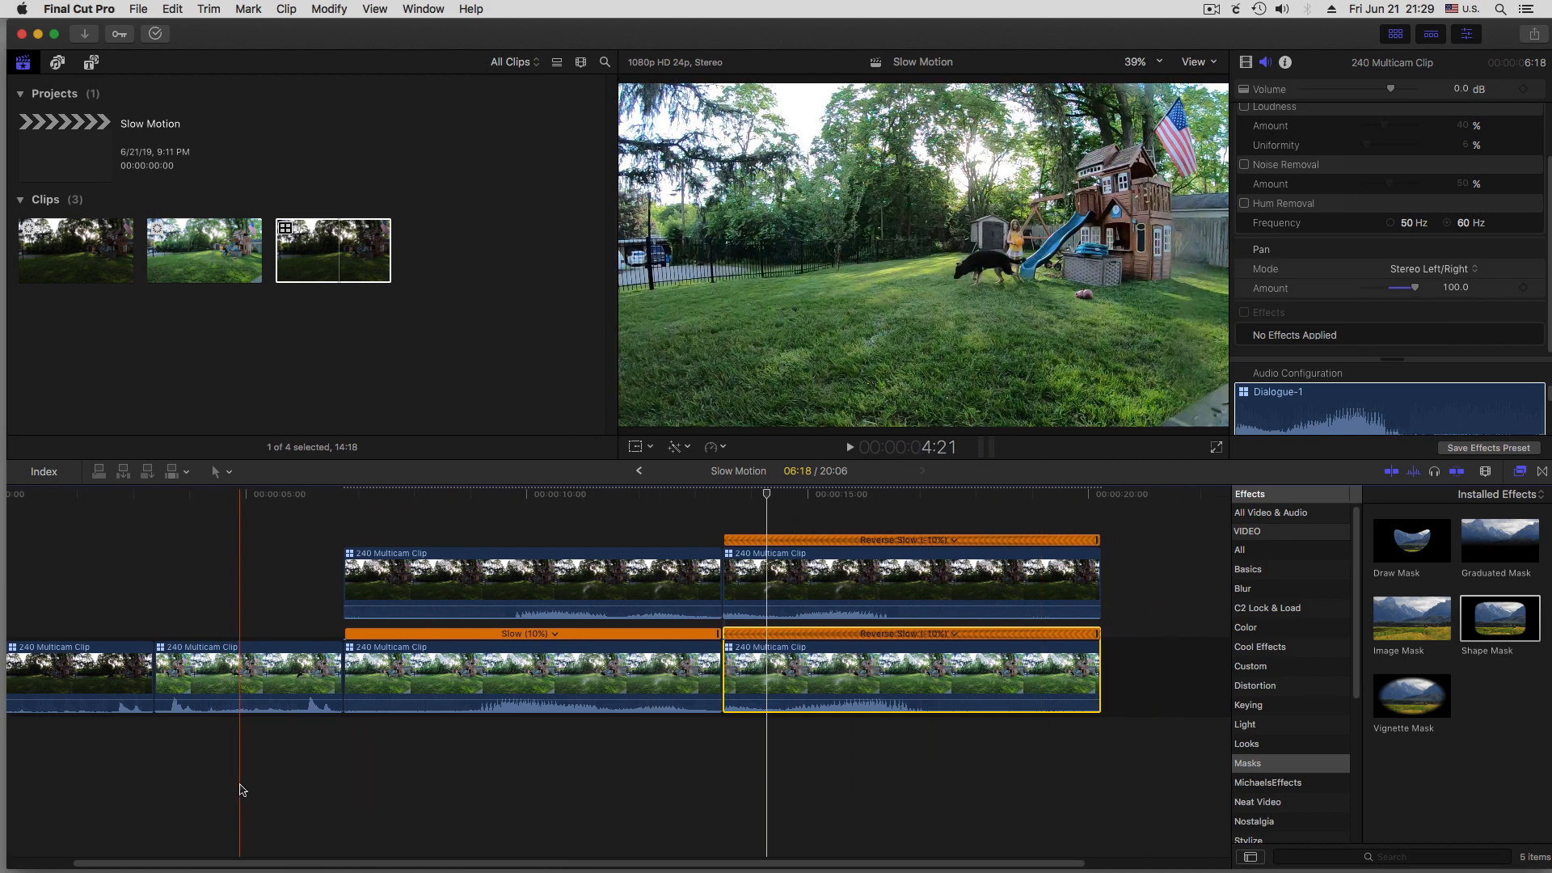
pyautogui.click(226, 668)
pyautogui.moveTo(224, 678); pyautogui.dragTo(1144, 700)
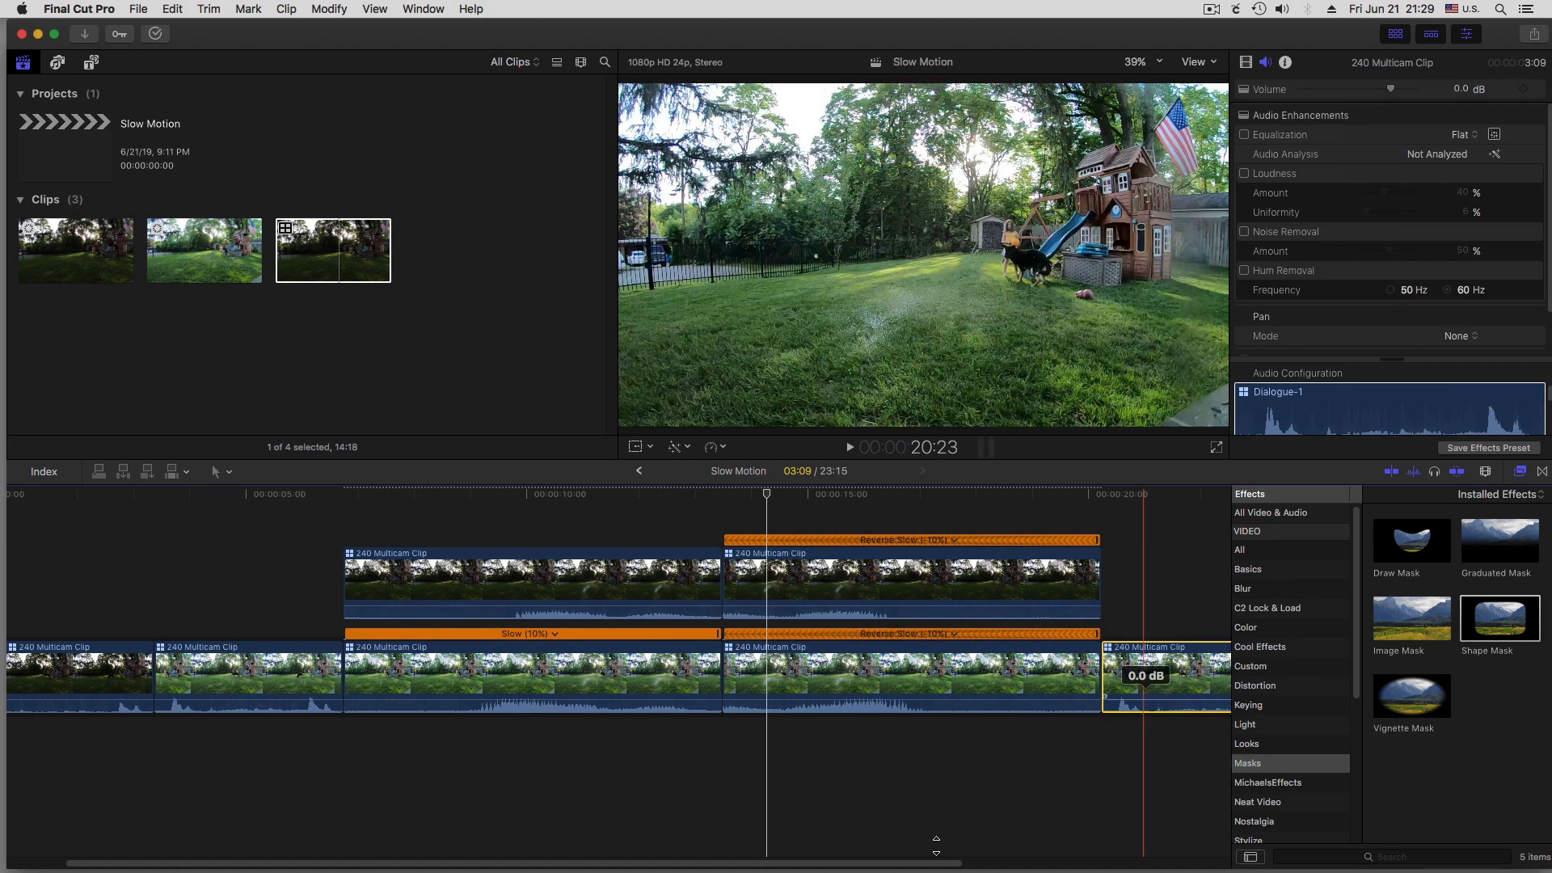
# Play the start of the ending clip, blade it at 21:03 and delete the portion after the cut
pyautogui.hscroll(5, 1067, 808)
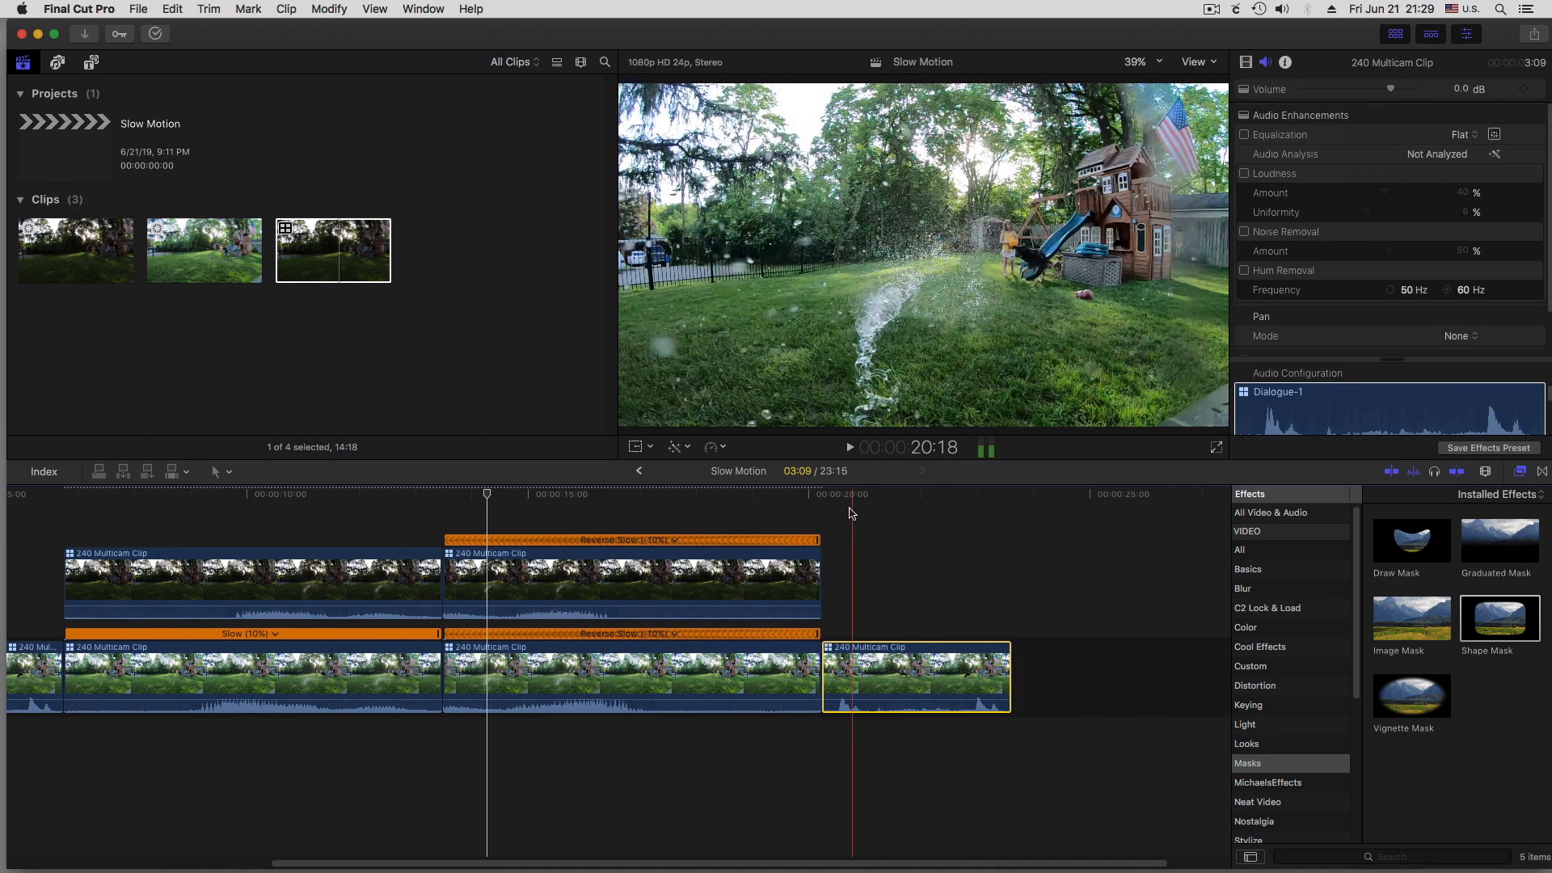
pyautogui.press('space')
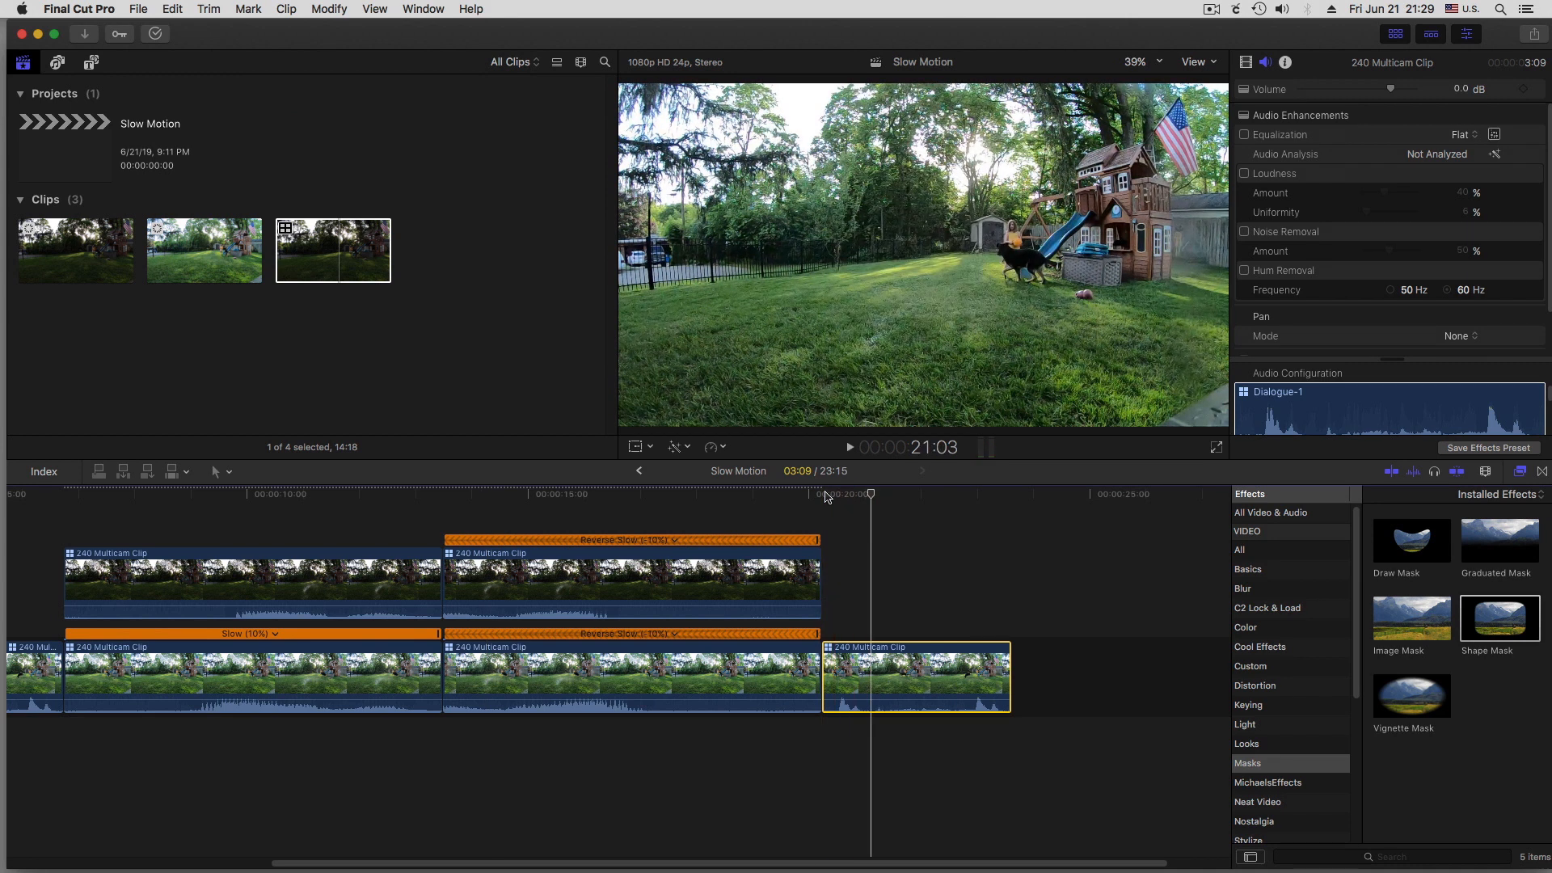
pyautogui.press('b')
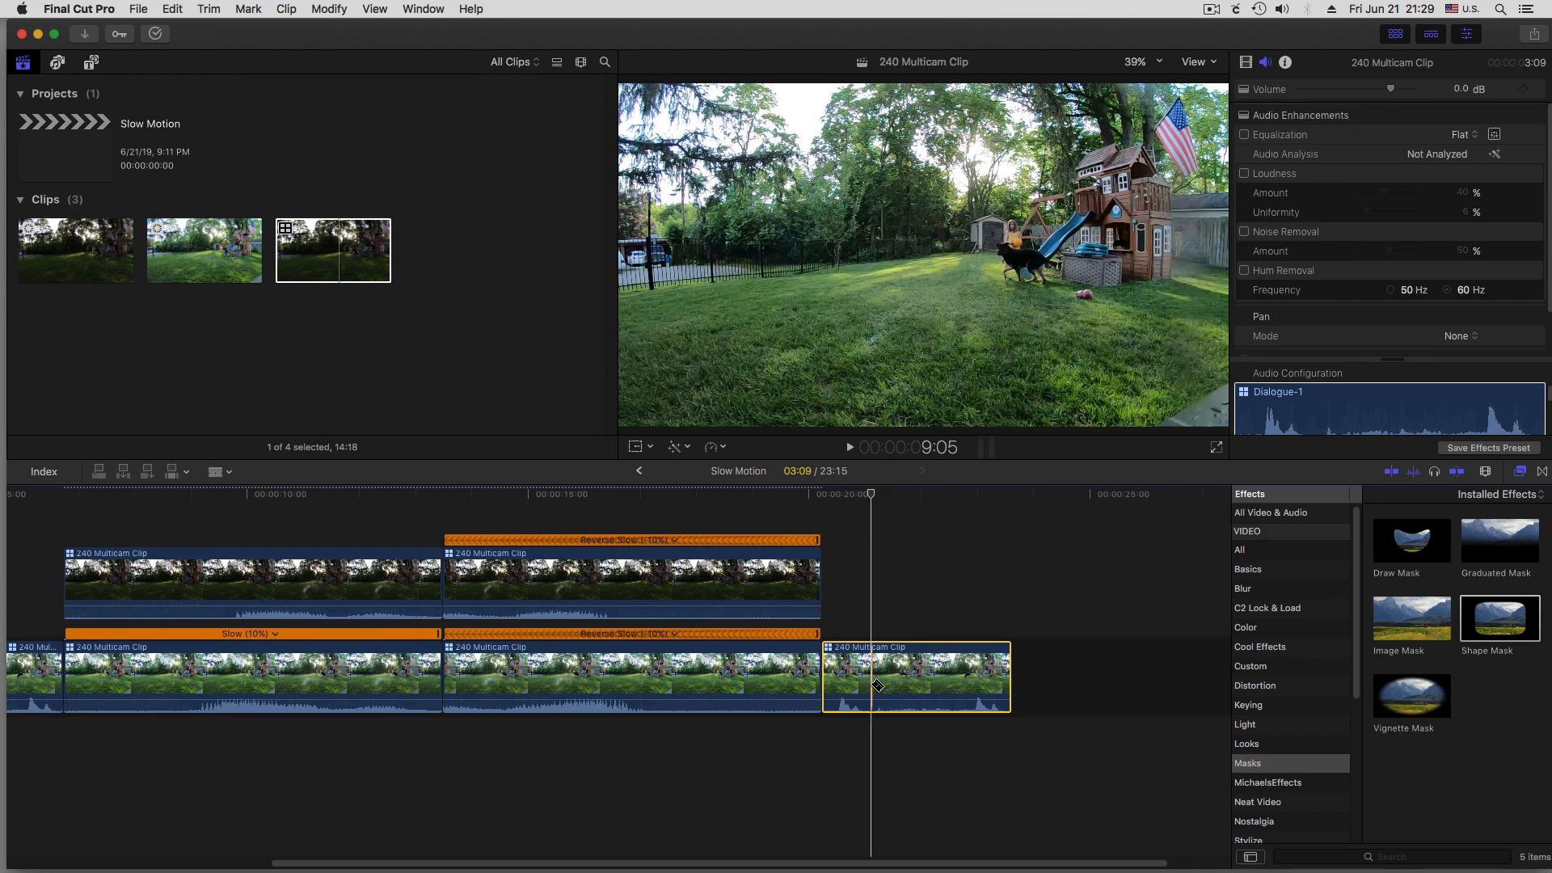
pyautogui.click(872, 679)
pyautogui.press('a')
pyautogui.click(893, 683)
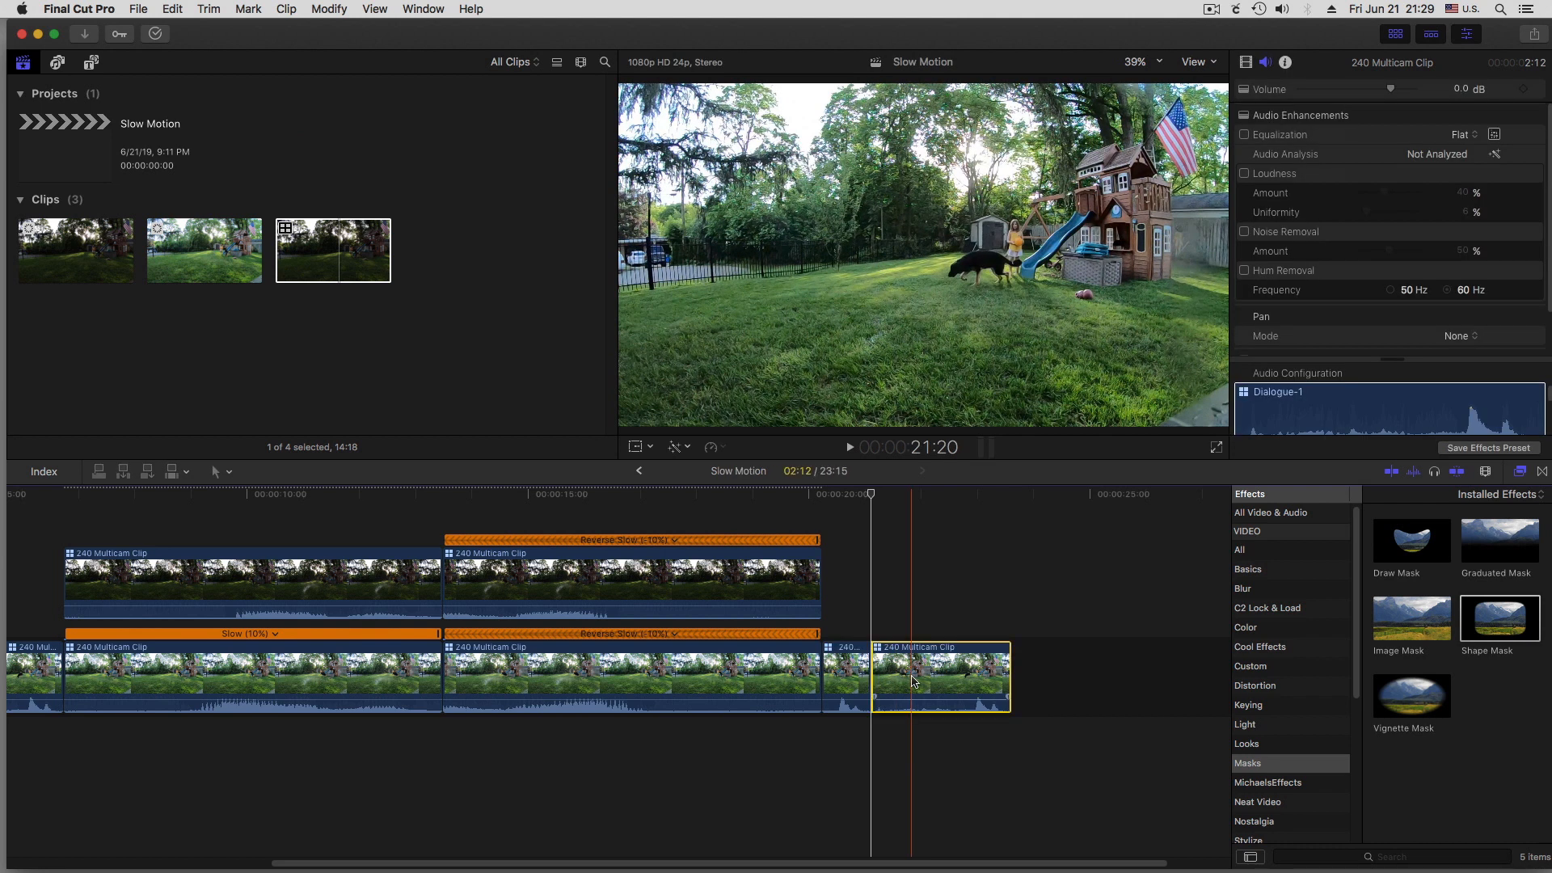
pyautogui.press('Delete')
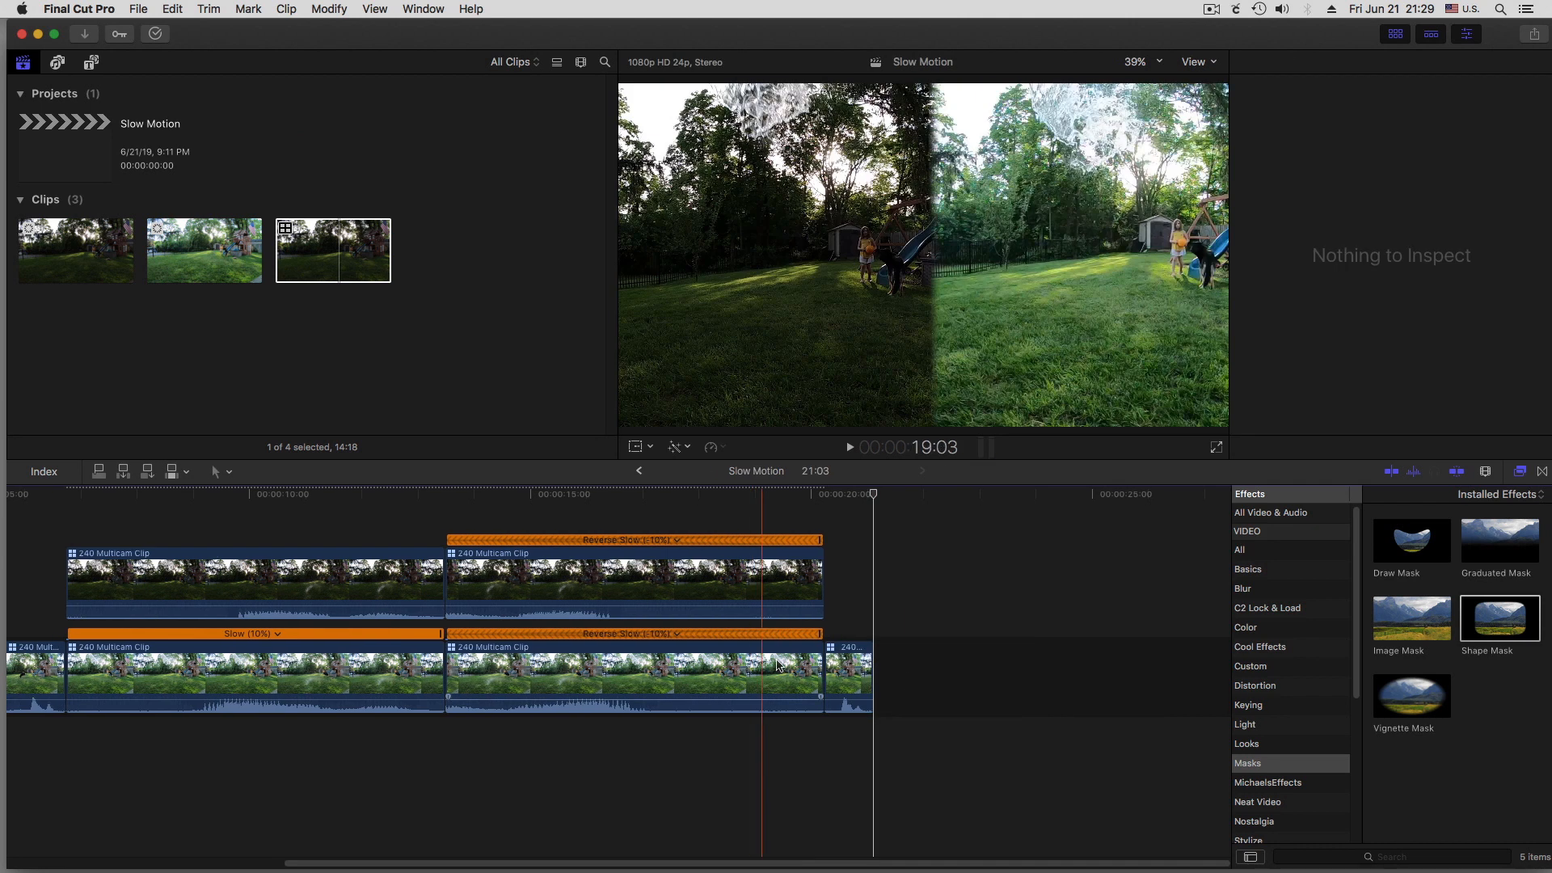
# Stack a copy of the shortened ending clip directly above it as a connected clip
pyautogui.click(847, 678)
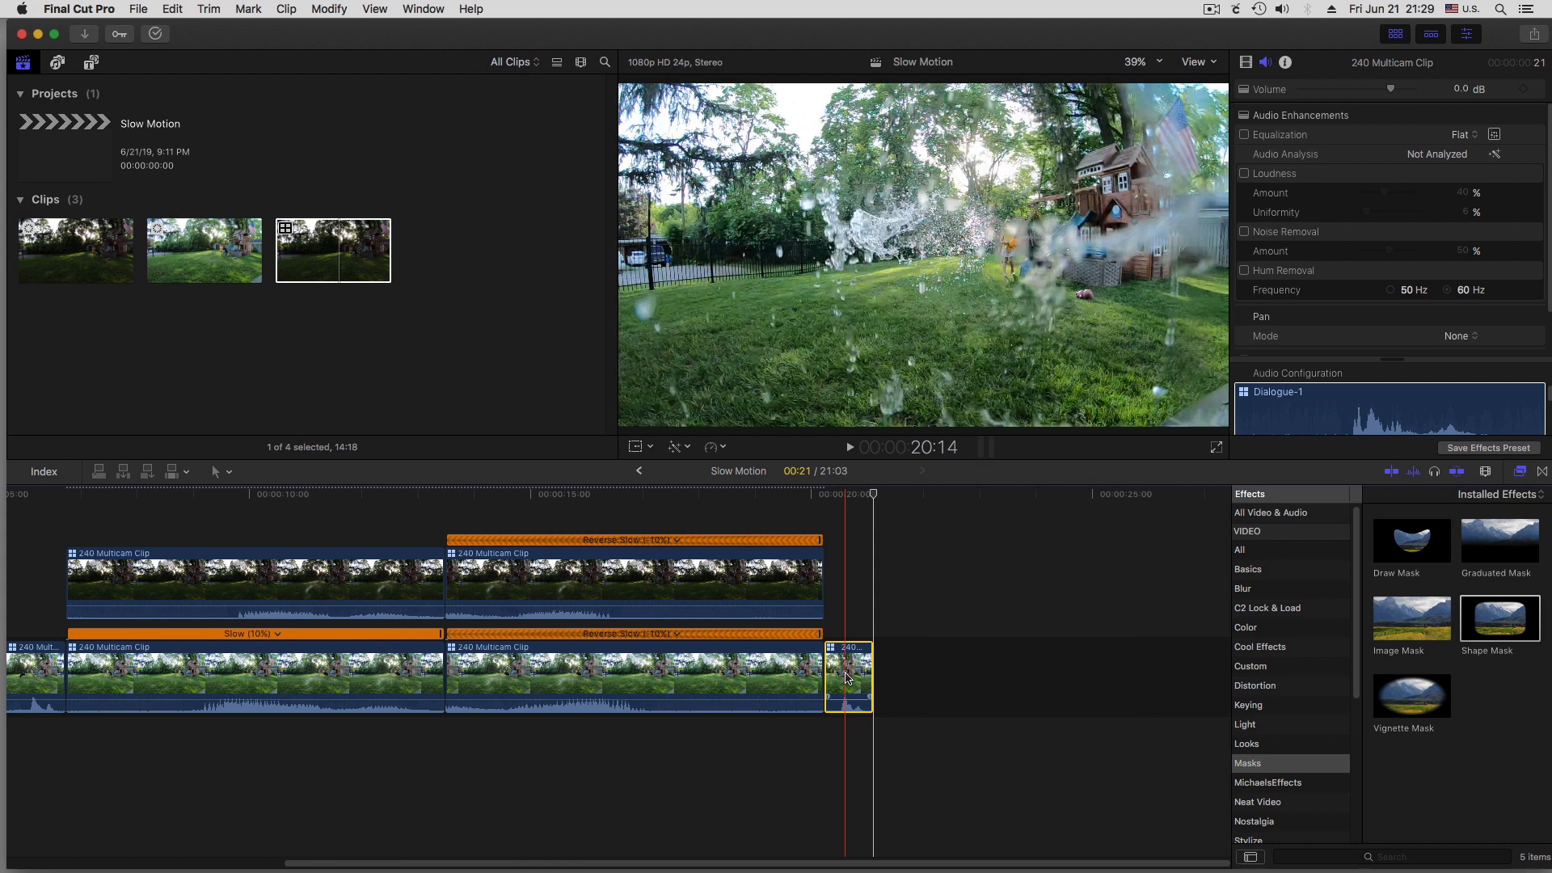
pyautogui.moveTo(846, 677); pyautogui.dragTo(857, 590)
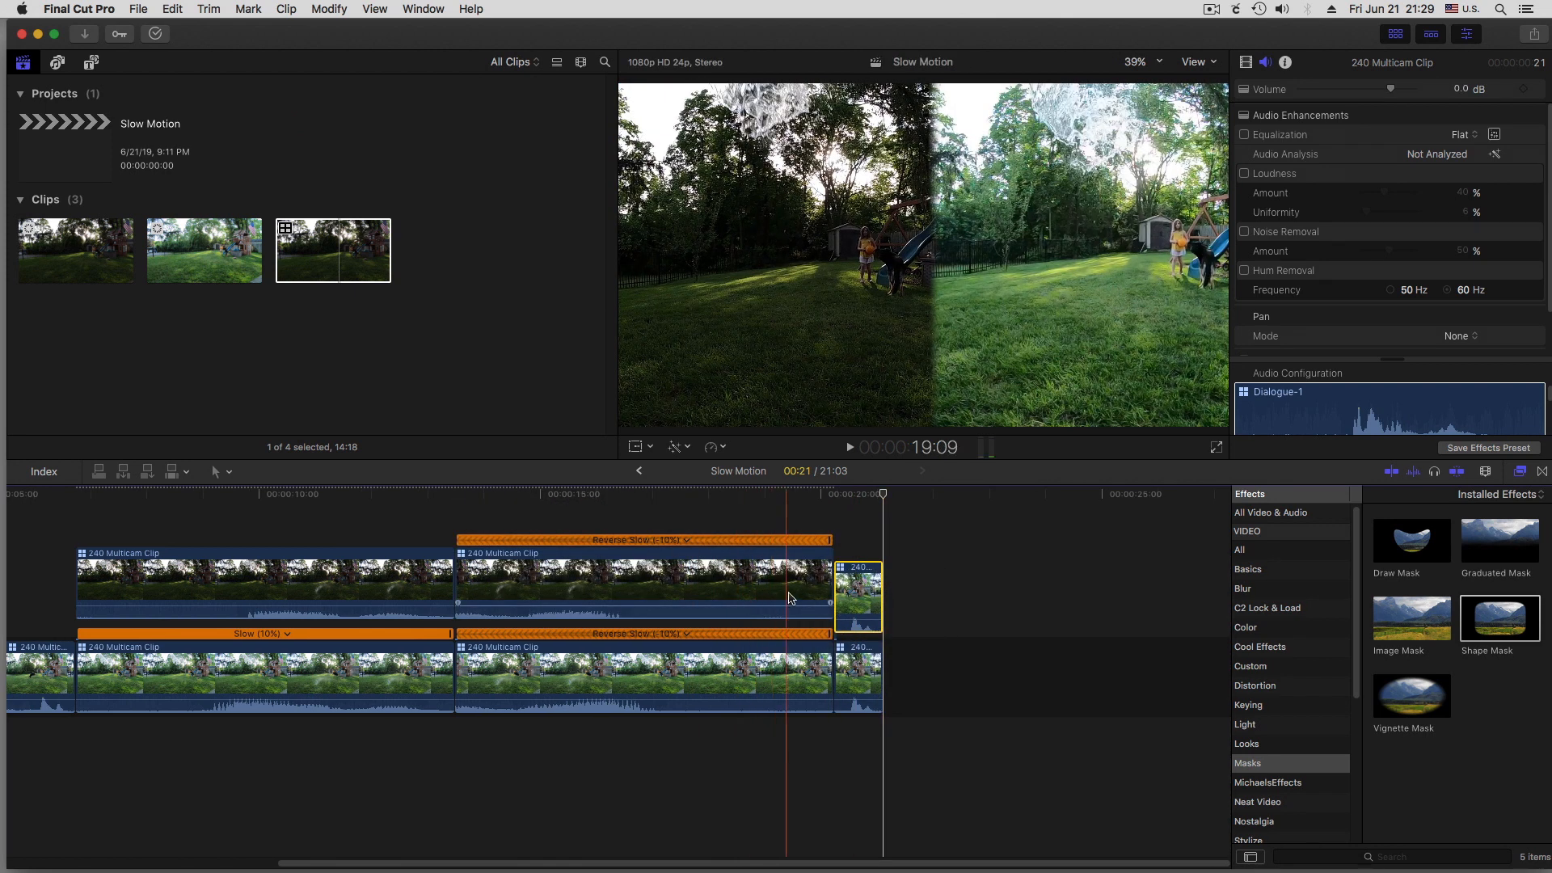
pyautogui.click(857, 570)
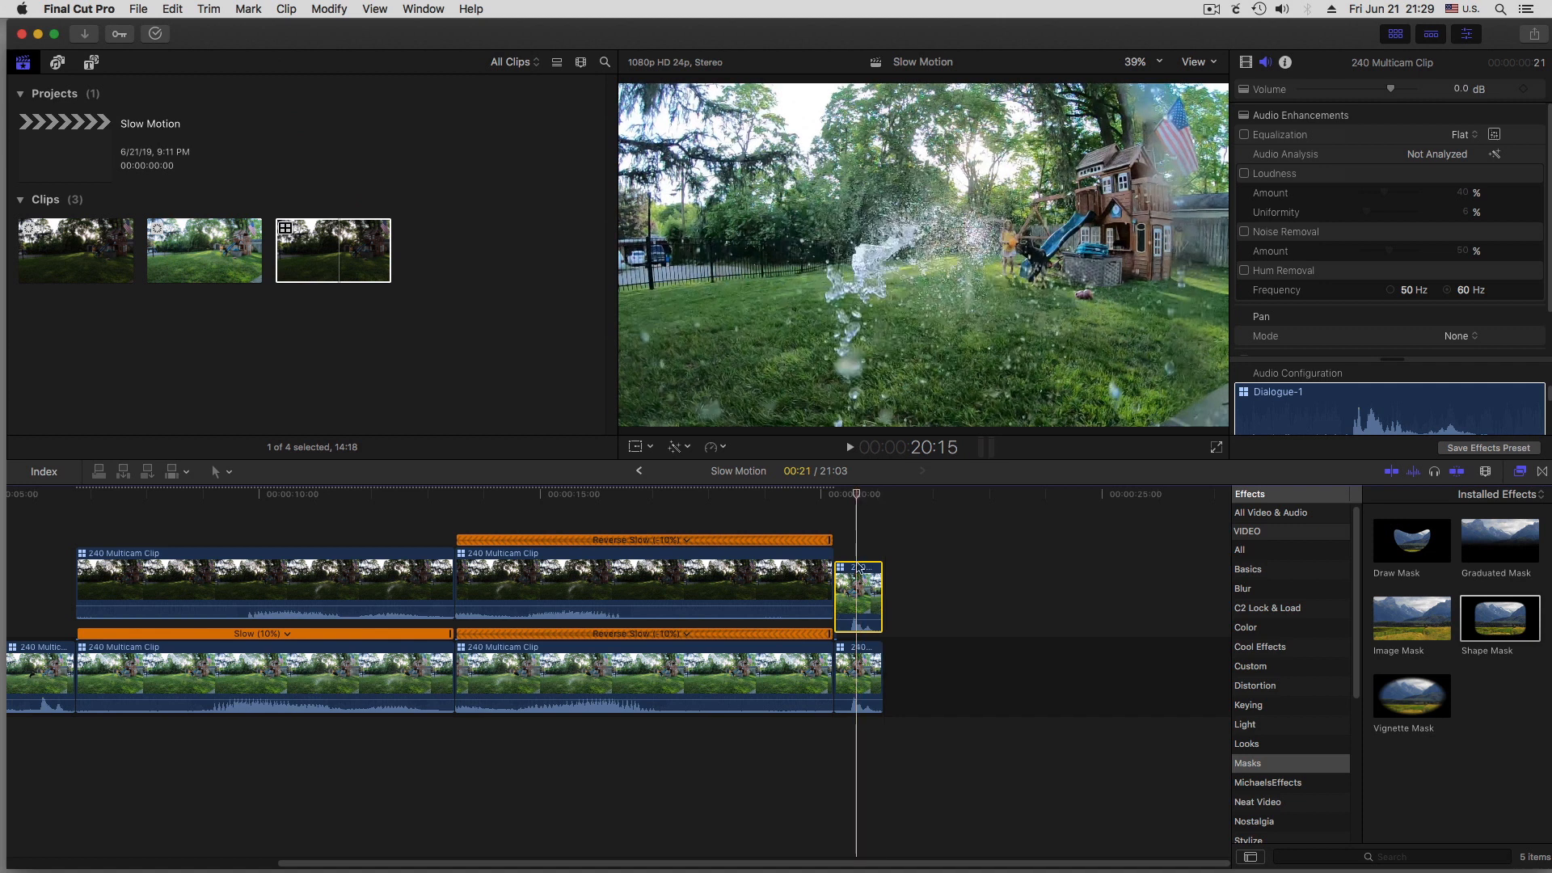
# Switch both the active video angle and the active audio angle of the upper ending clip to DJI_0232
pyautogui.rightClick(858, 586)
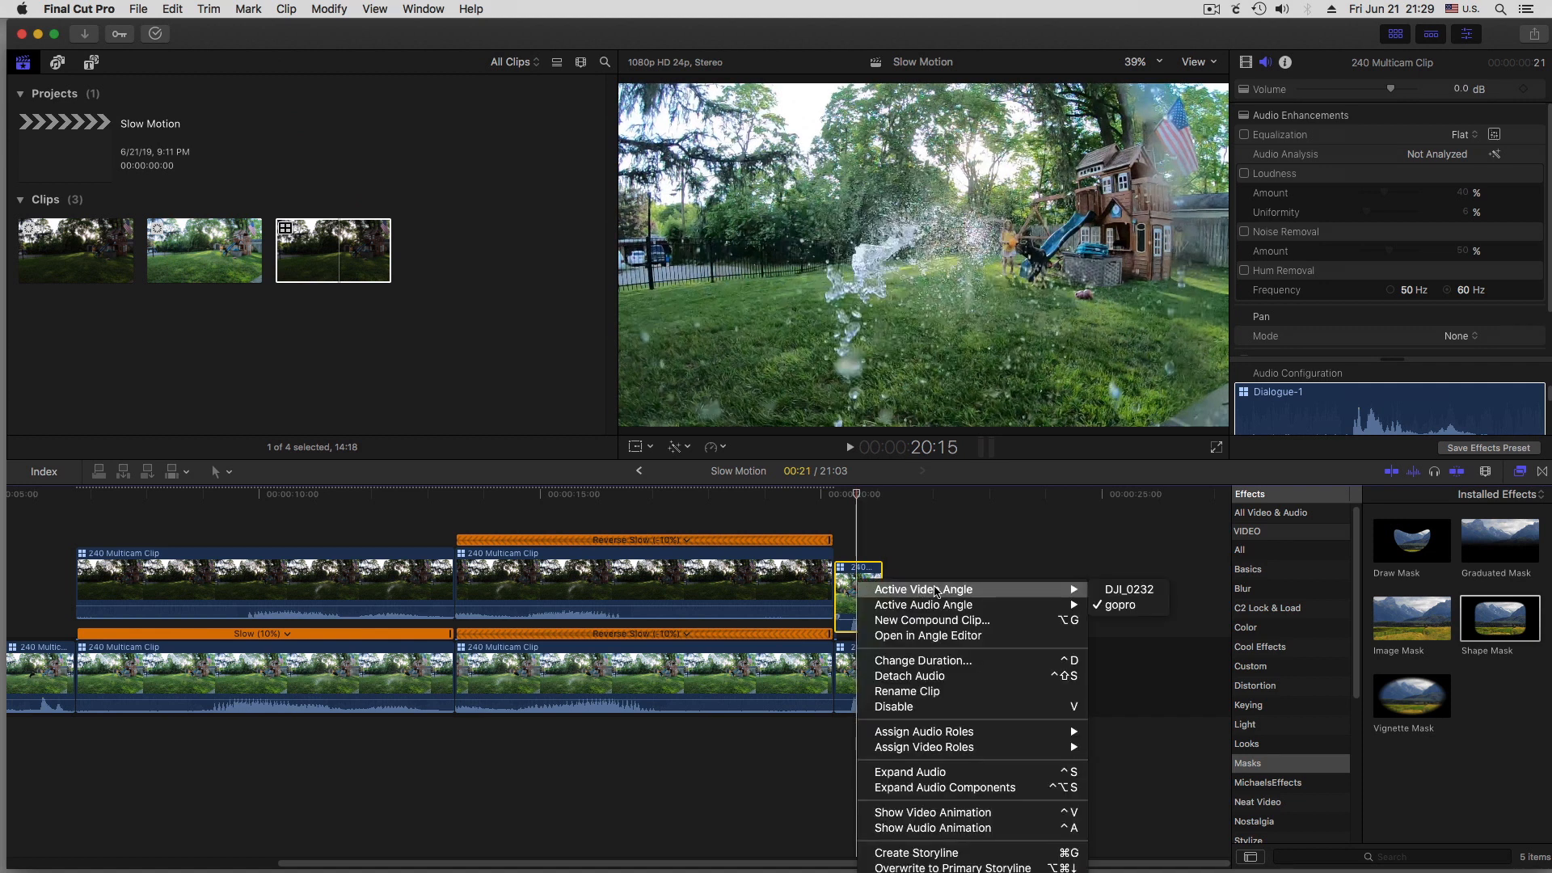
pyautogui.click(1116, 591)
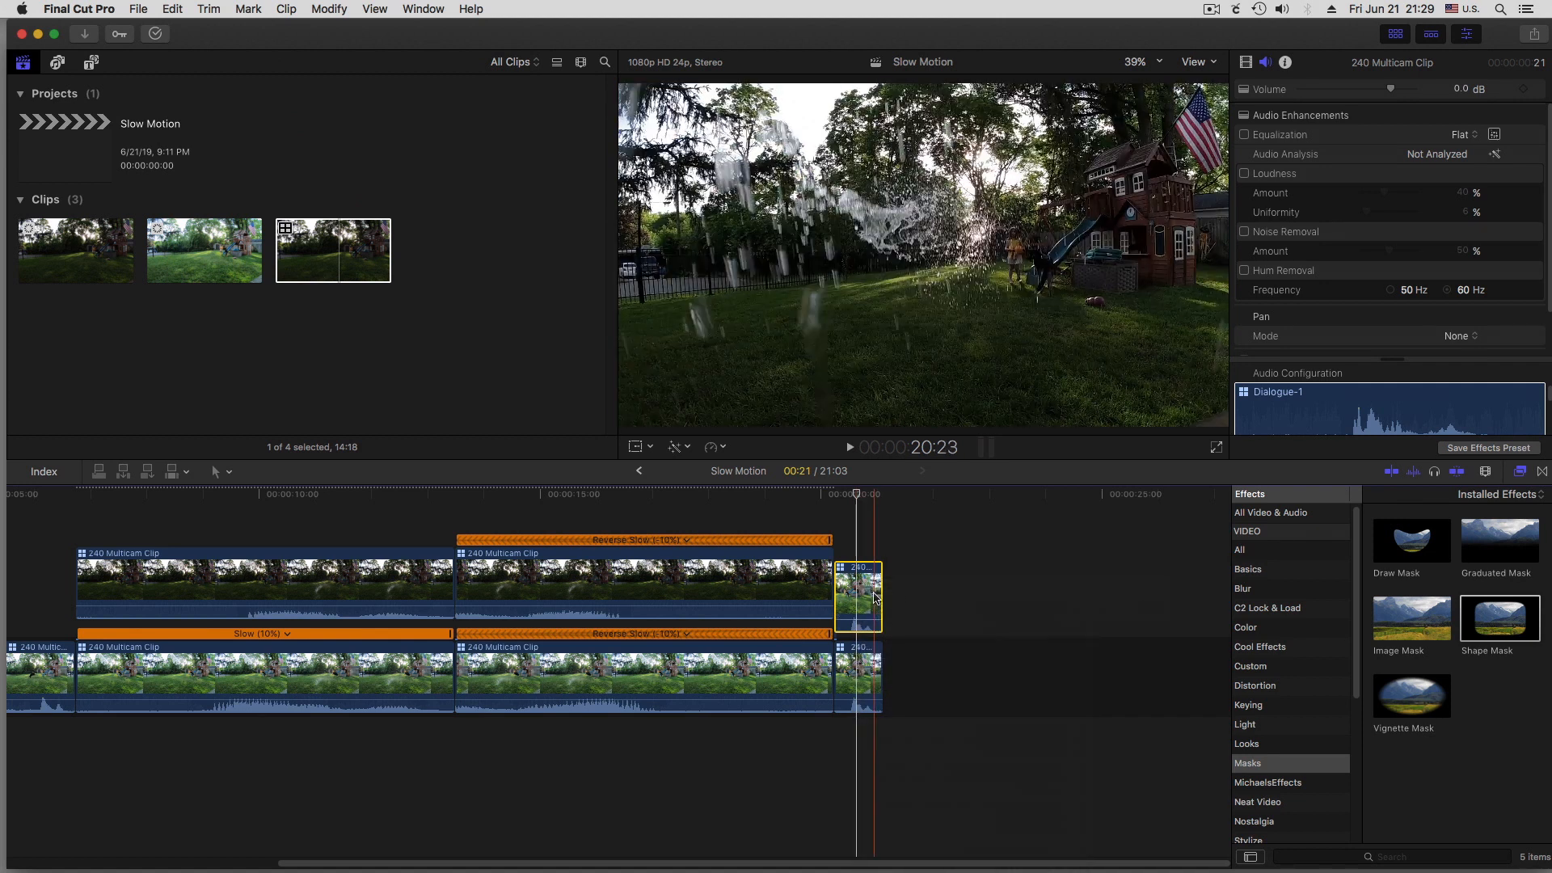
pyautogui.rightClick(869, 593)
pyautogui.moveTo(895, 610)
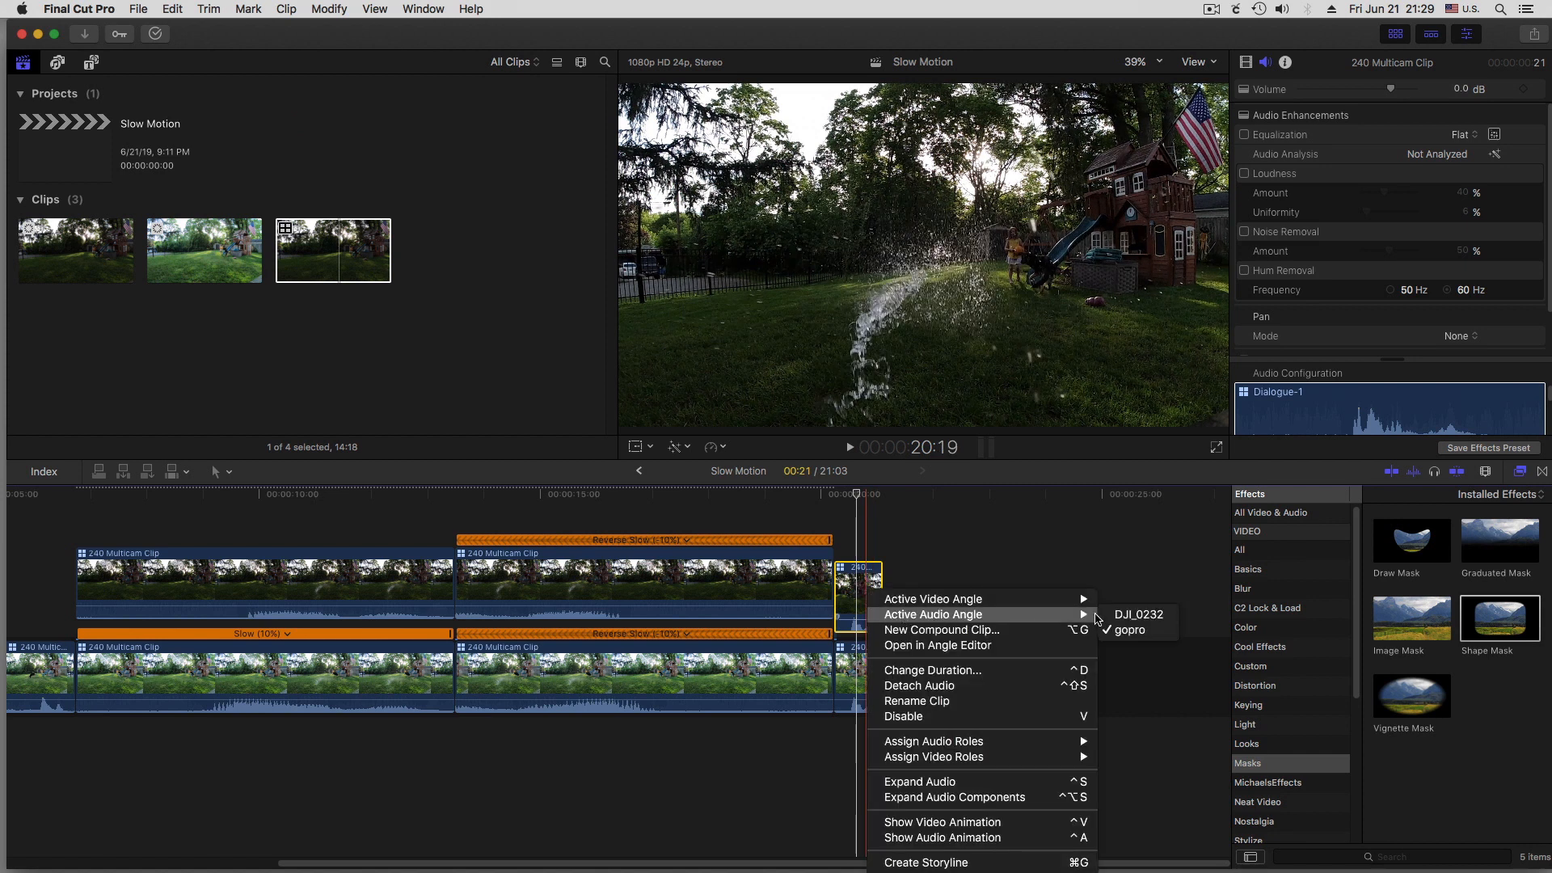
pyautogui.click(1121, 615)
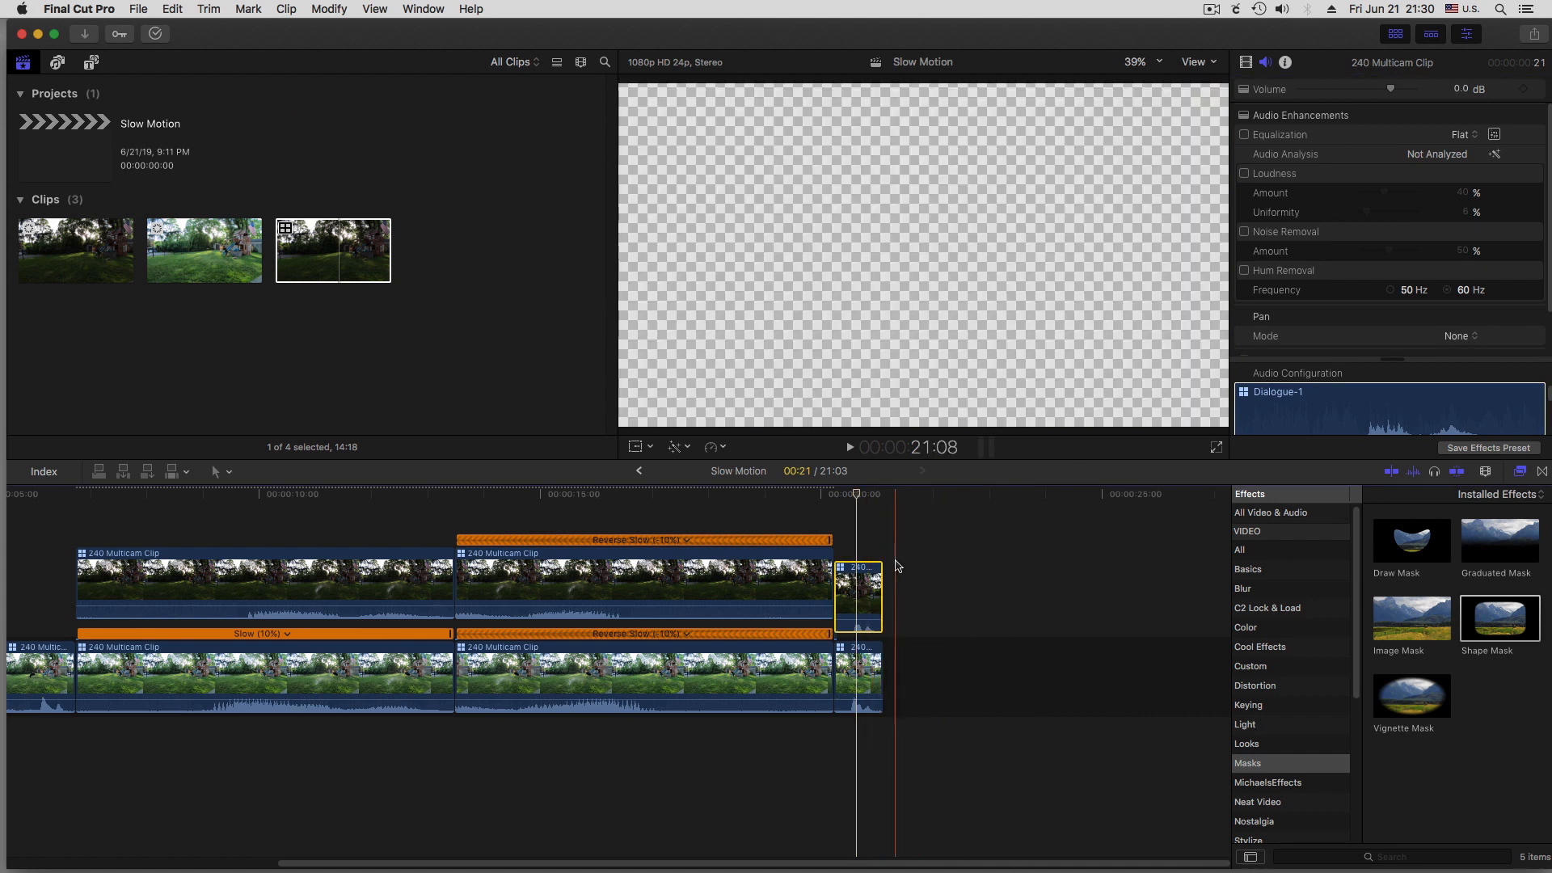
pyautogui.press('space')
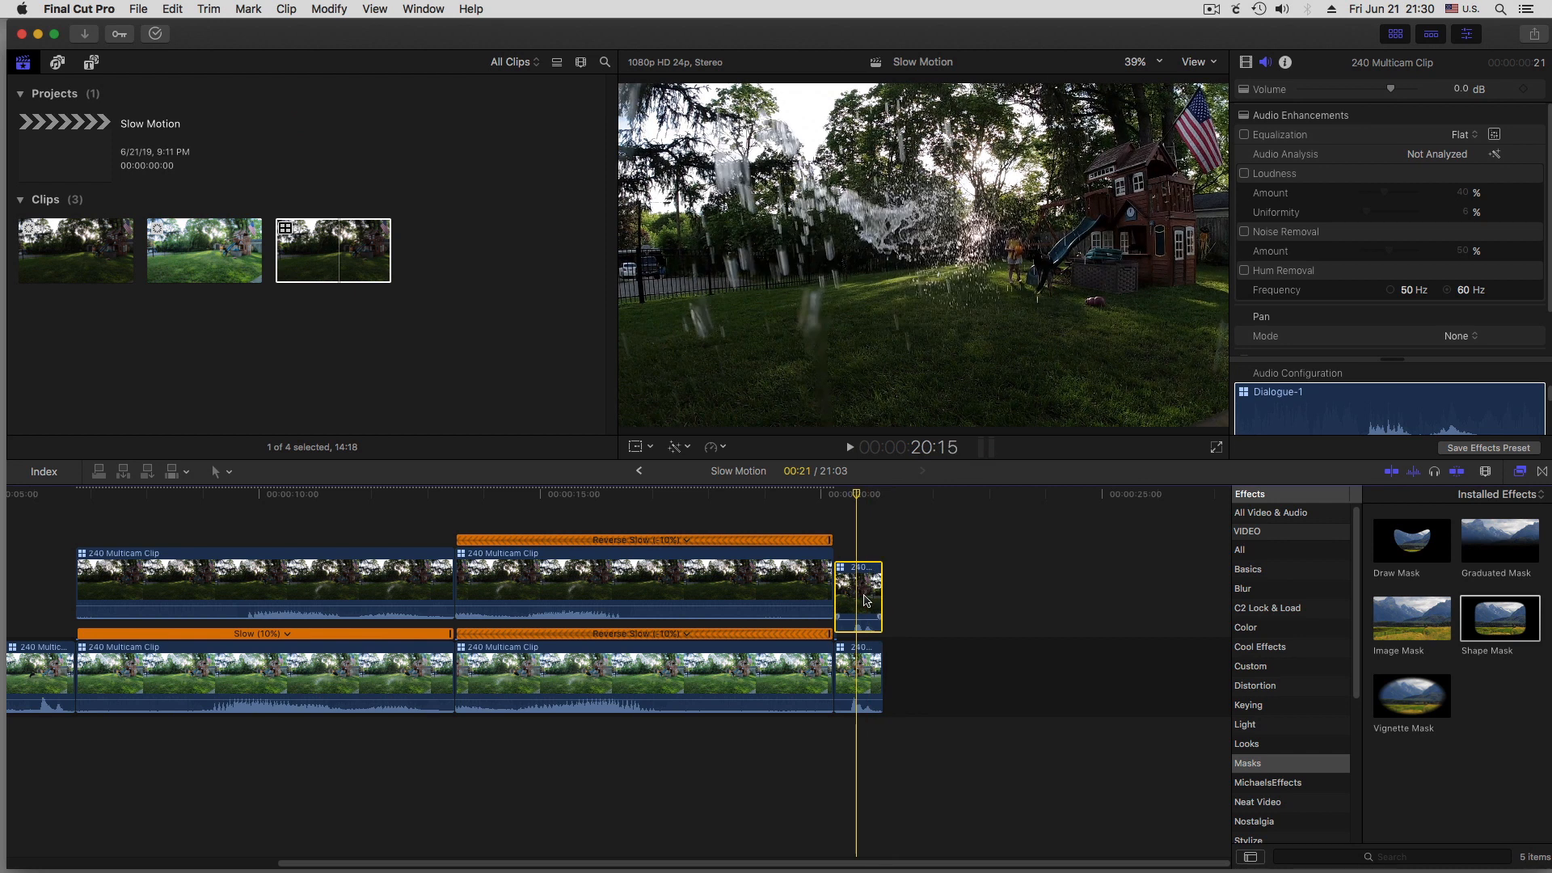
# Apply a Shape Mask to the upper ending clip, set its curvature to 0% and stretch the mask vertically beyond the frame's height
pyautogui.moveTo(1507, 620); pyautogui.dragTo(863, 593)
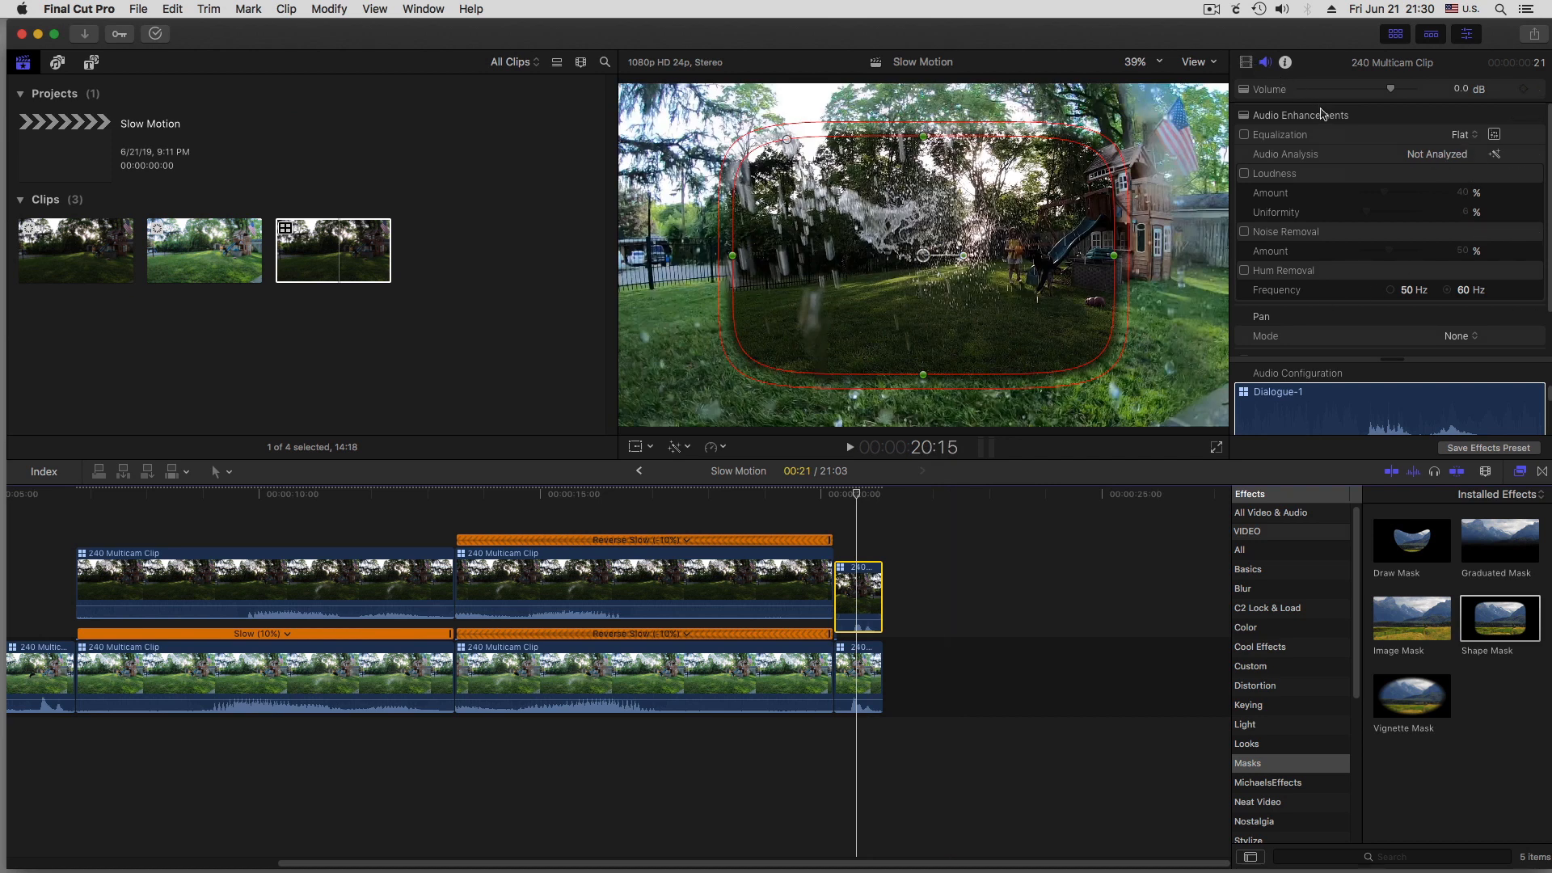
pyautogui.click(1245, 63)
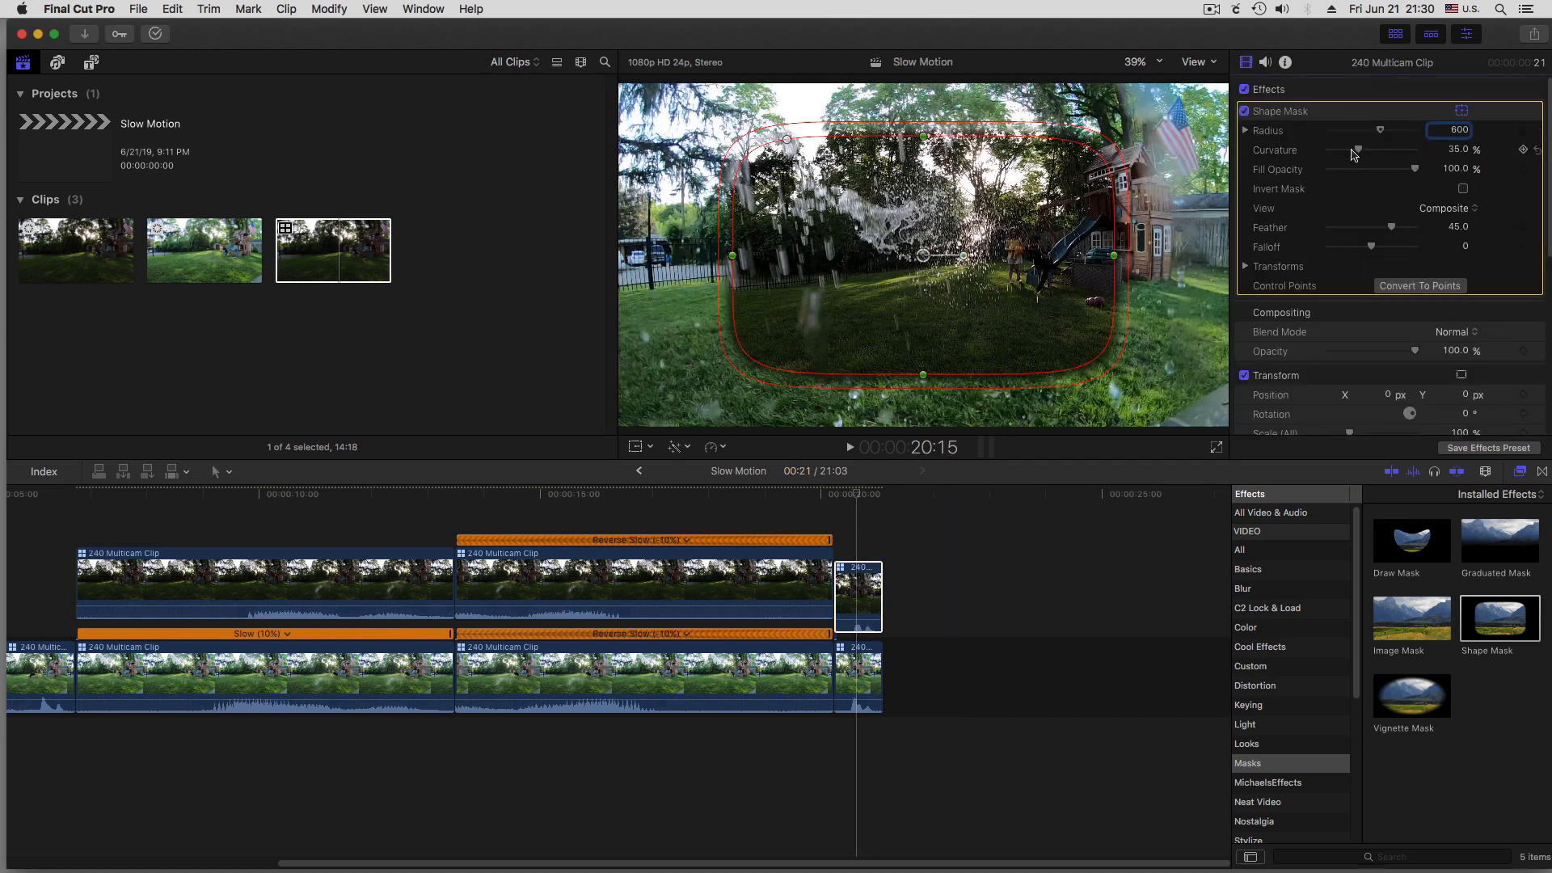
pyautogui.moveTo(1352, 150); pyautogui.dragTo(1321, 148)
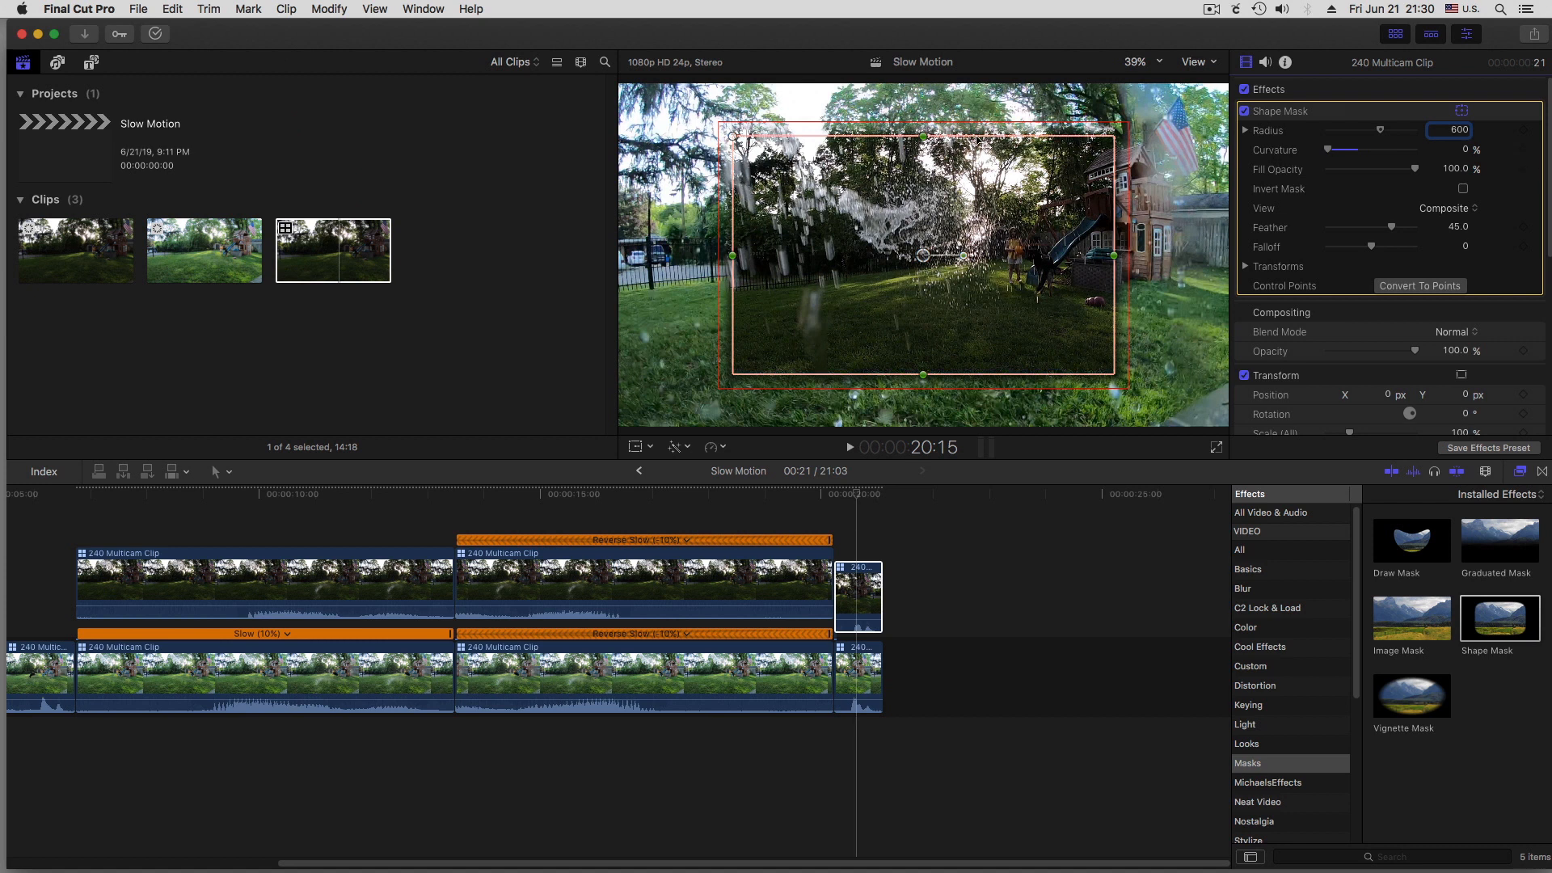
pyautogui.moveTo(924, 136); pyautogui.dragTo(928, 58)
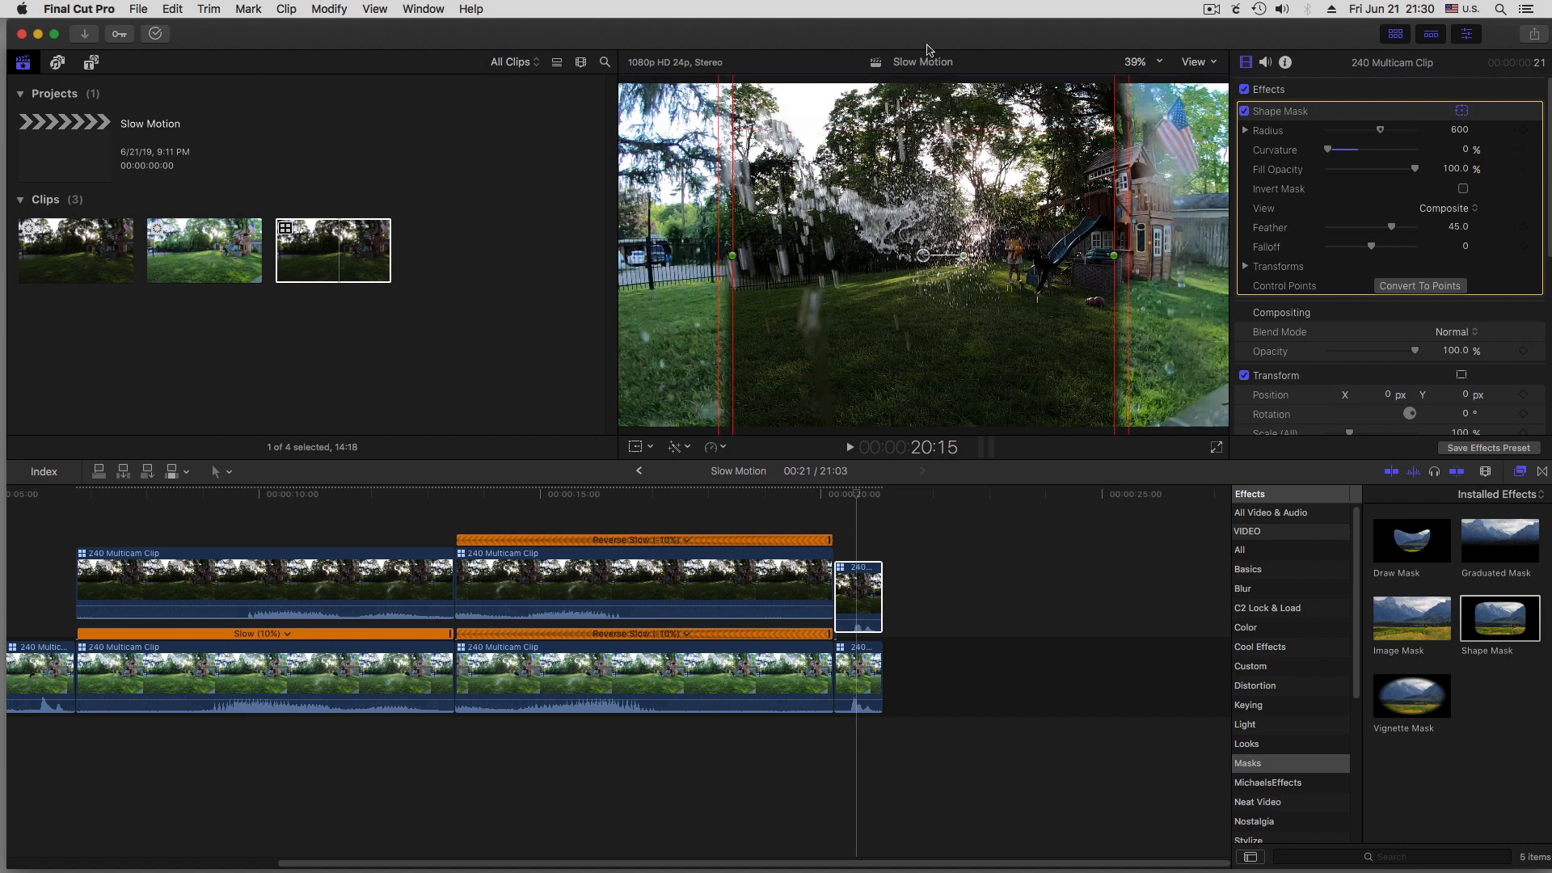
# Widen the Shape Mask on the upper ending clip to a radius of 663.86 and set the clip's X position to -466.4 px
pyautogui.moveTo(1005, 317)
pyautogui.mouseDown()
pyautogui.moveTo(974, 317)
pyautogui.moveTo(1009, 316)
pyautogui.mouseUp()
pyautogui.press('super+z')
pyautogui.moveTo(1389, 399); pyautogui.dragTo(1265, 399)
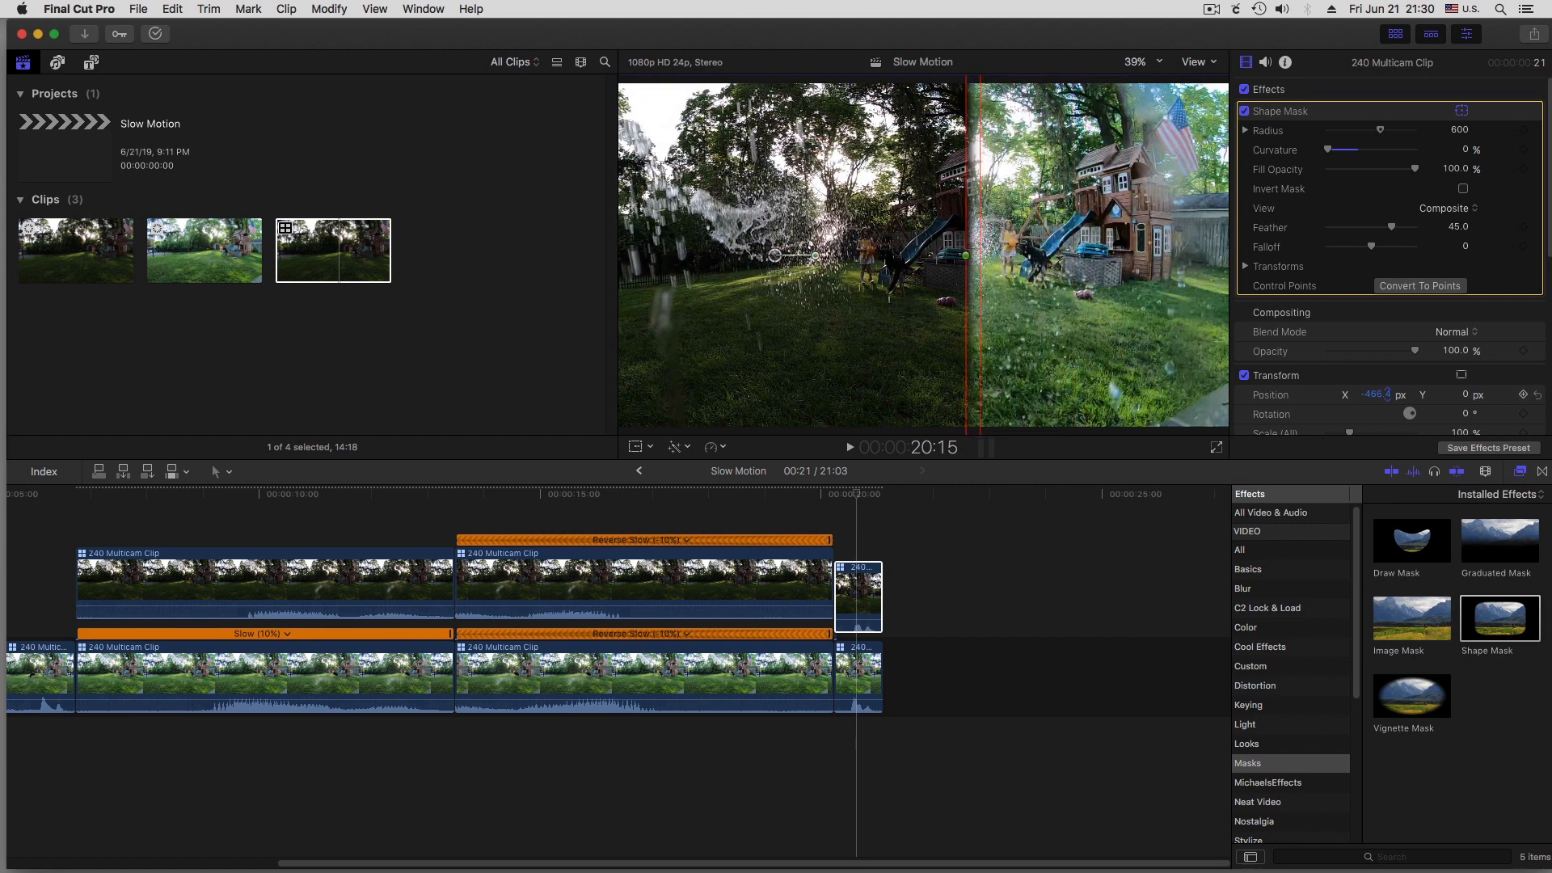
# Set the lower ending clip's X position to 423 px, pull the upper clip's mask edge inward to frame centre, and play the ending
pyautogui.click(872, 677)
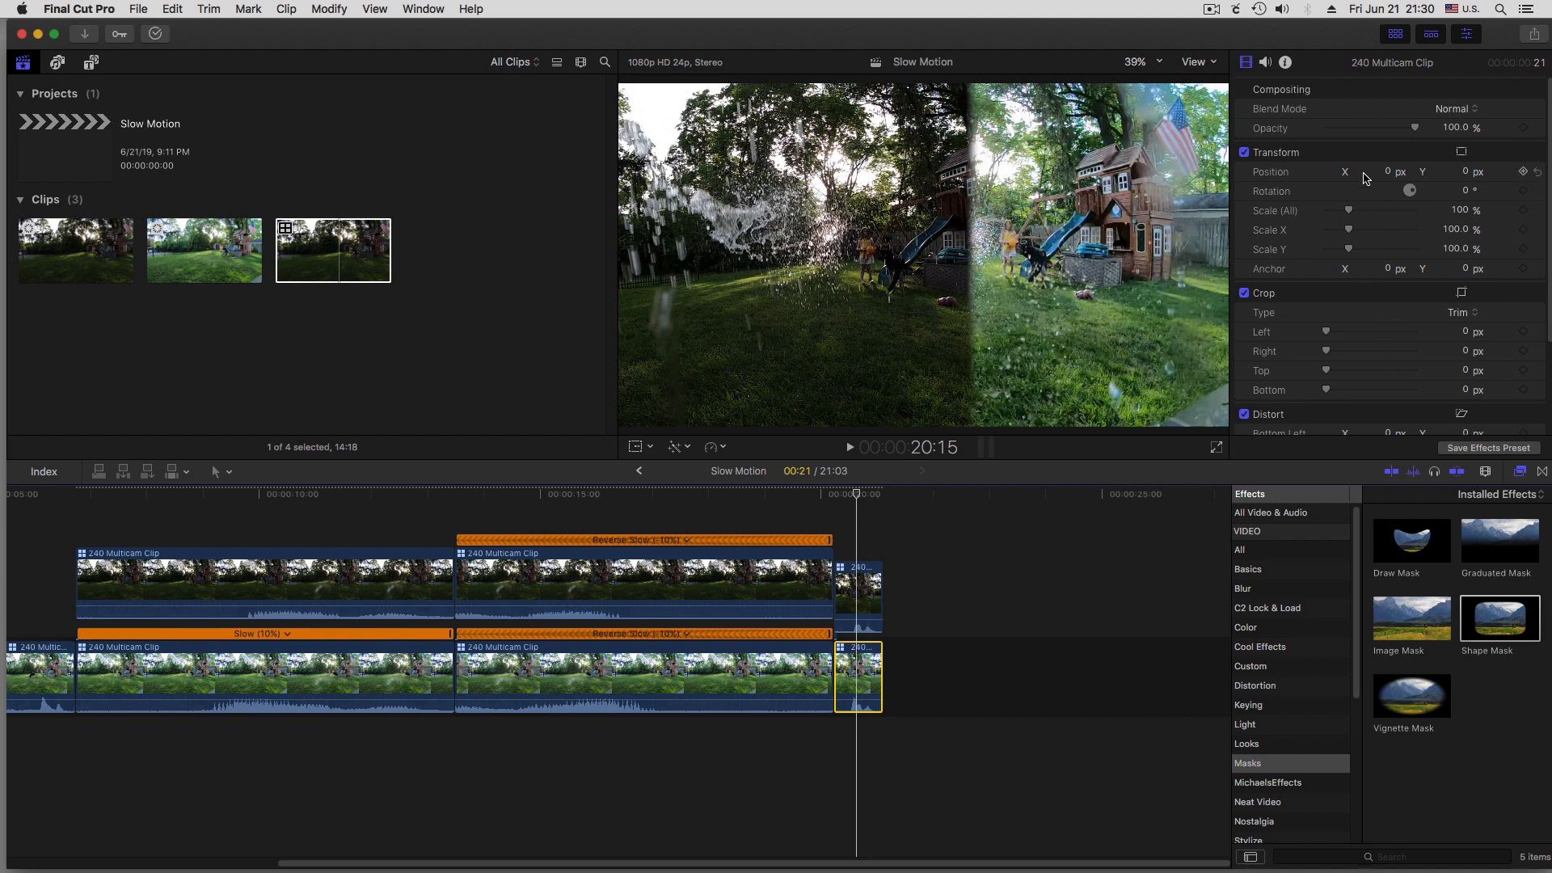
pyautogui.moveTo(1387, 173); pyautogui.dragTo(1501, 173)
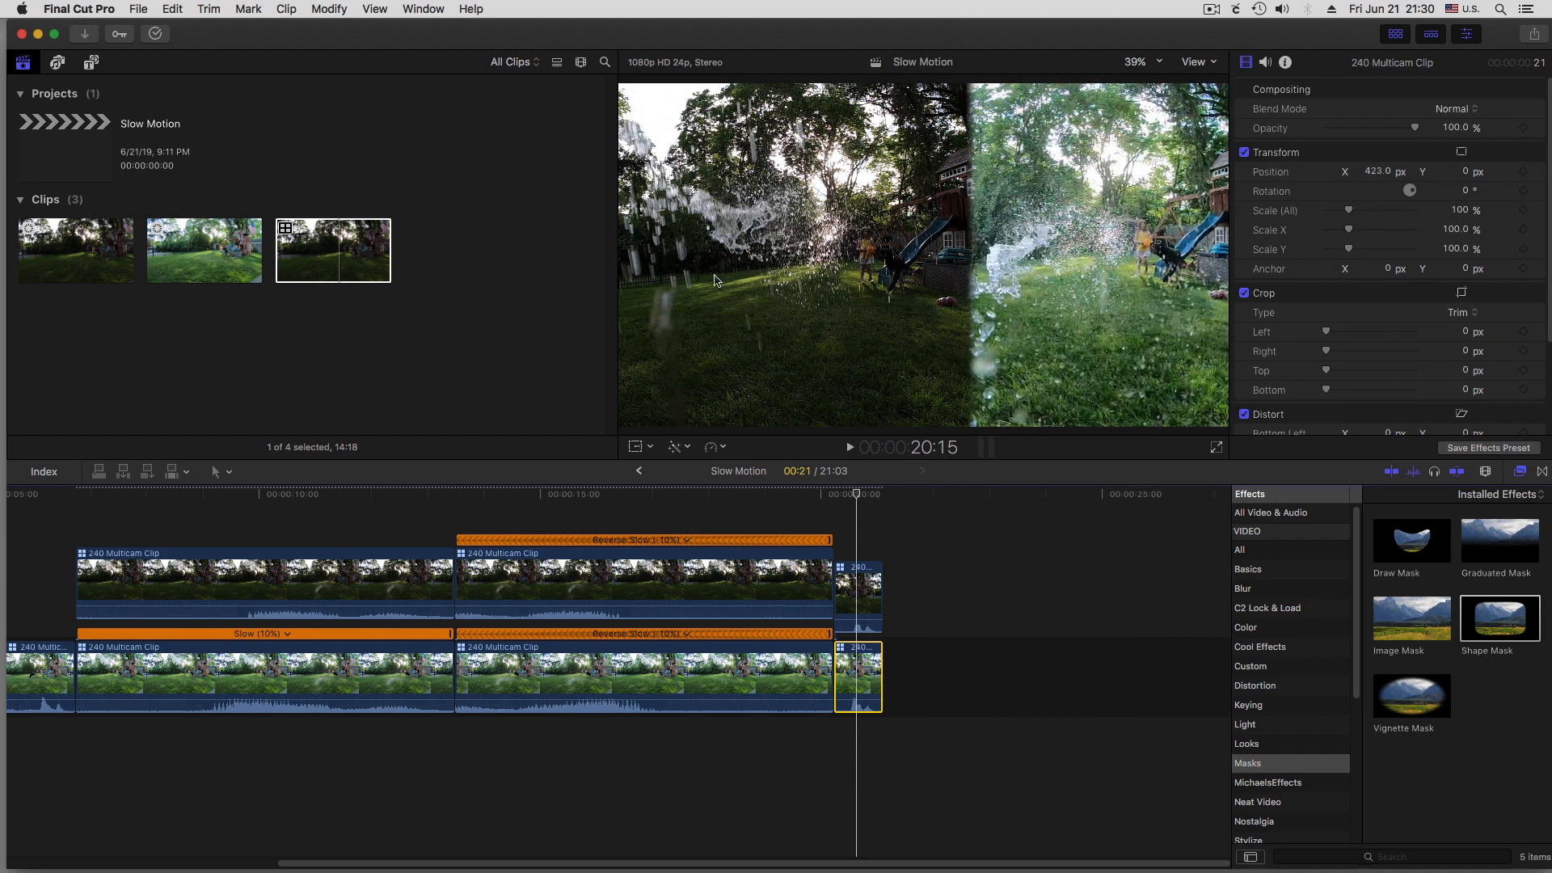
pyautogui.click(870, 603)
pyautogui.moveTo(915, 292); pyautogui.dragTo(884, 294)
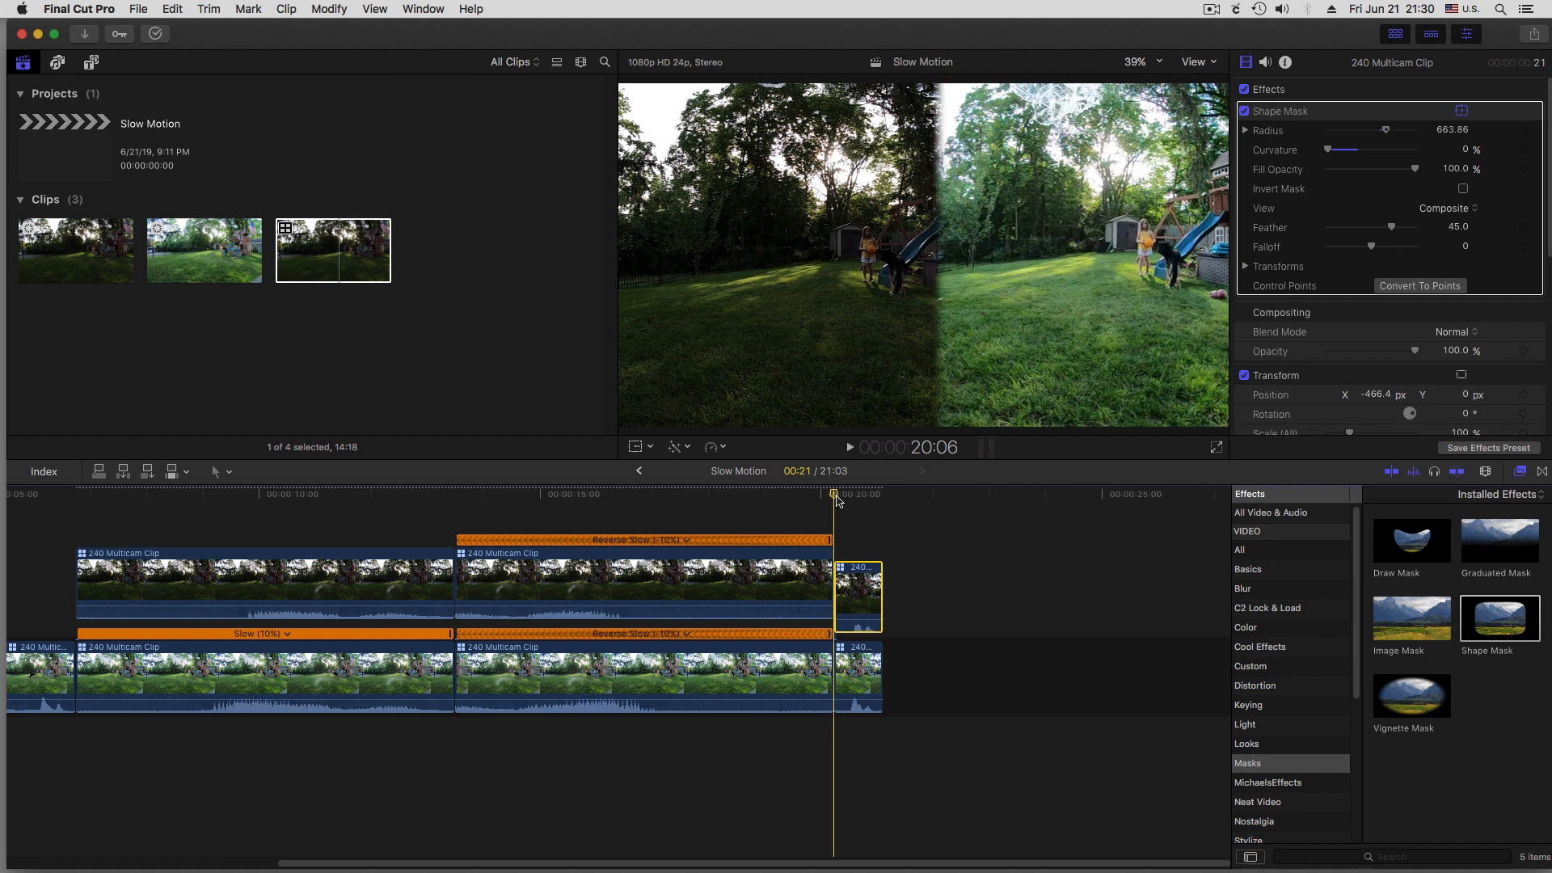
pyautogui.press('space')
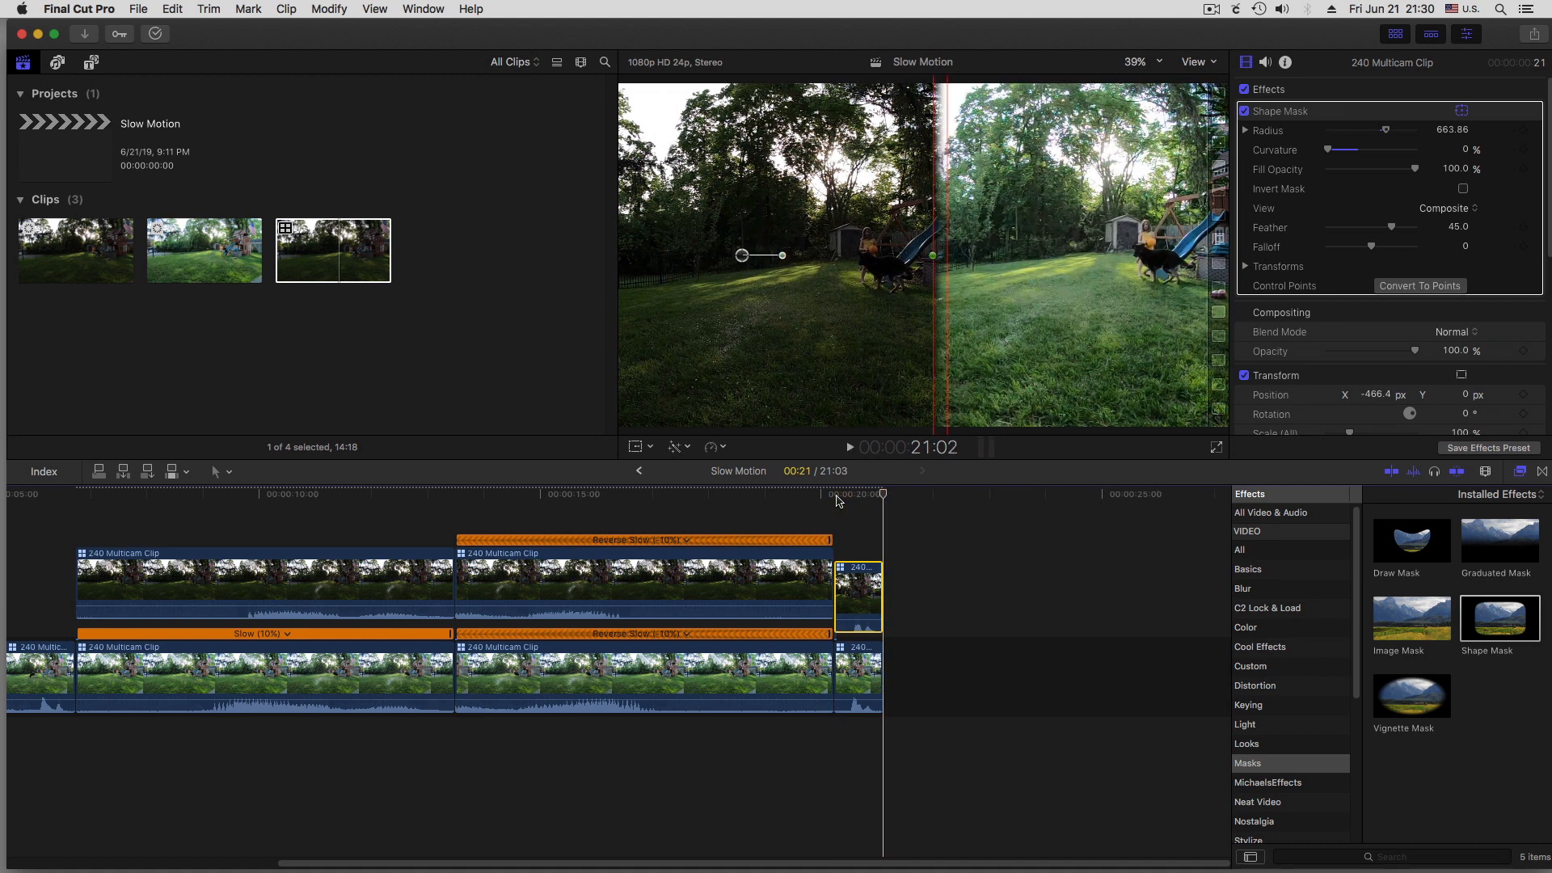
# Duplicate the stacked ending pair directly after itself and apply Reverse Clip to the copy
pyautogui.click(919, 526)
pyautogui.moveTo(853, 526); pyautogui.dragTo(904, 602)
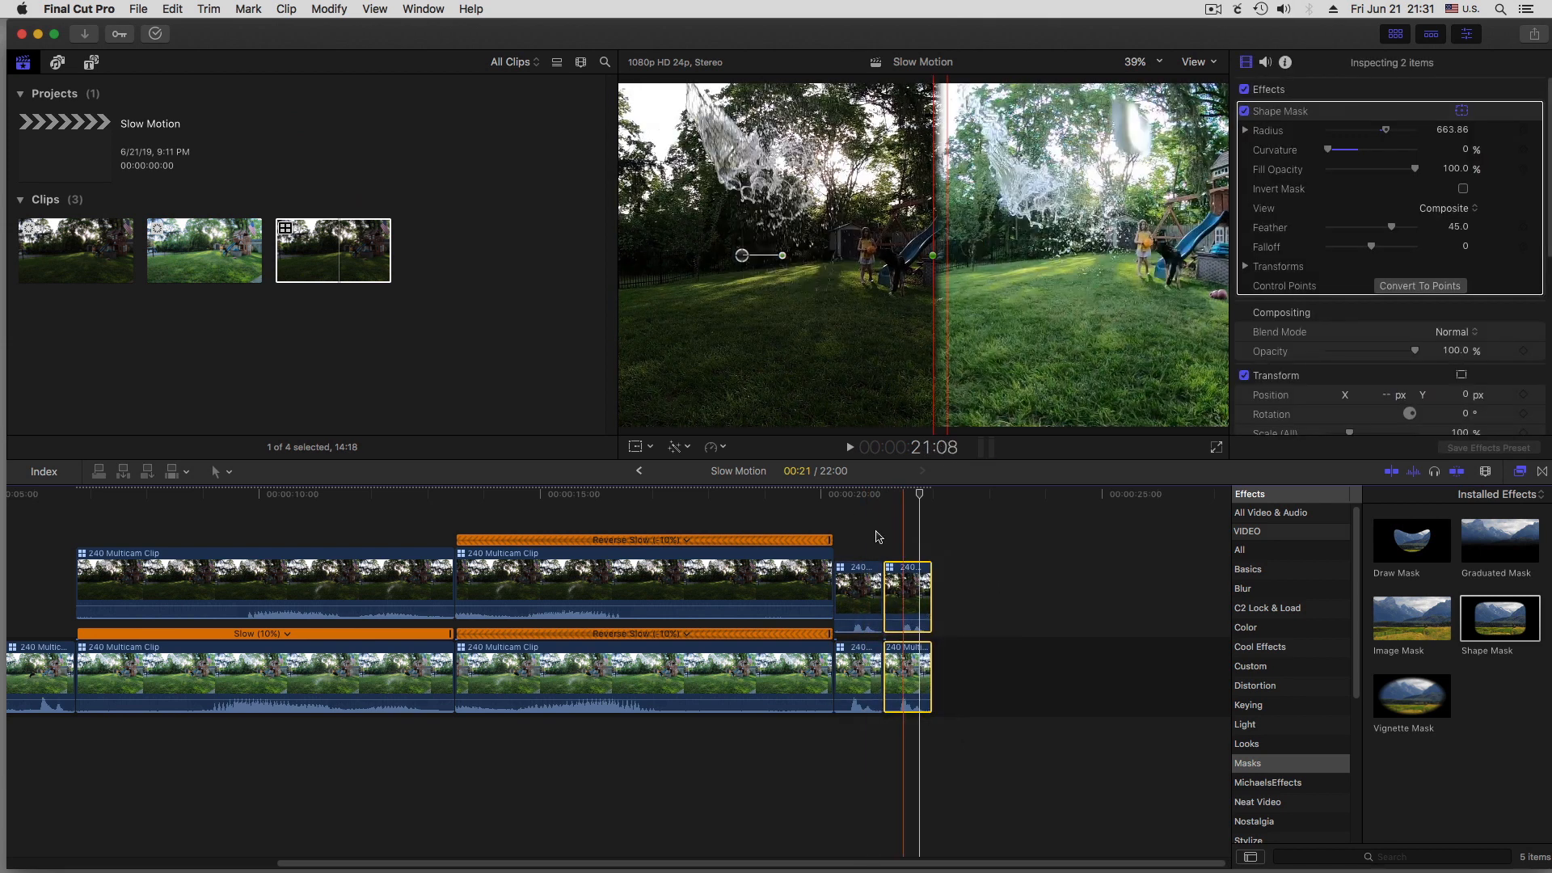
pyautogui.click(720, 447)
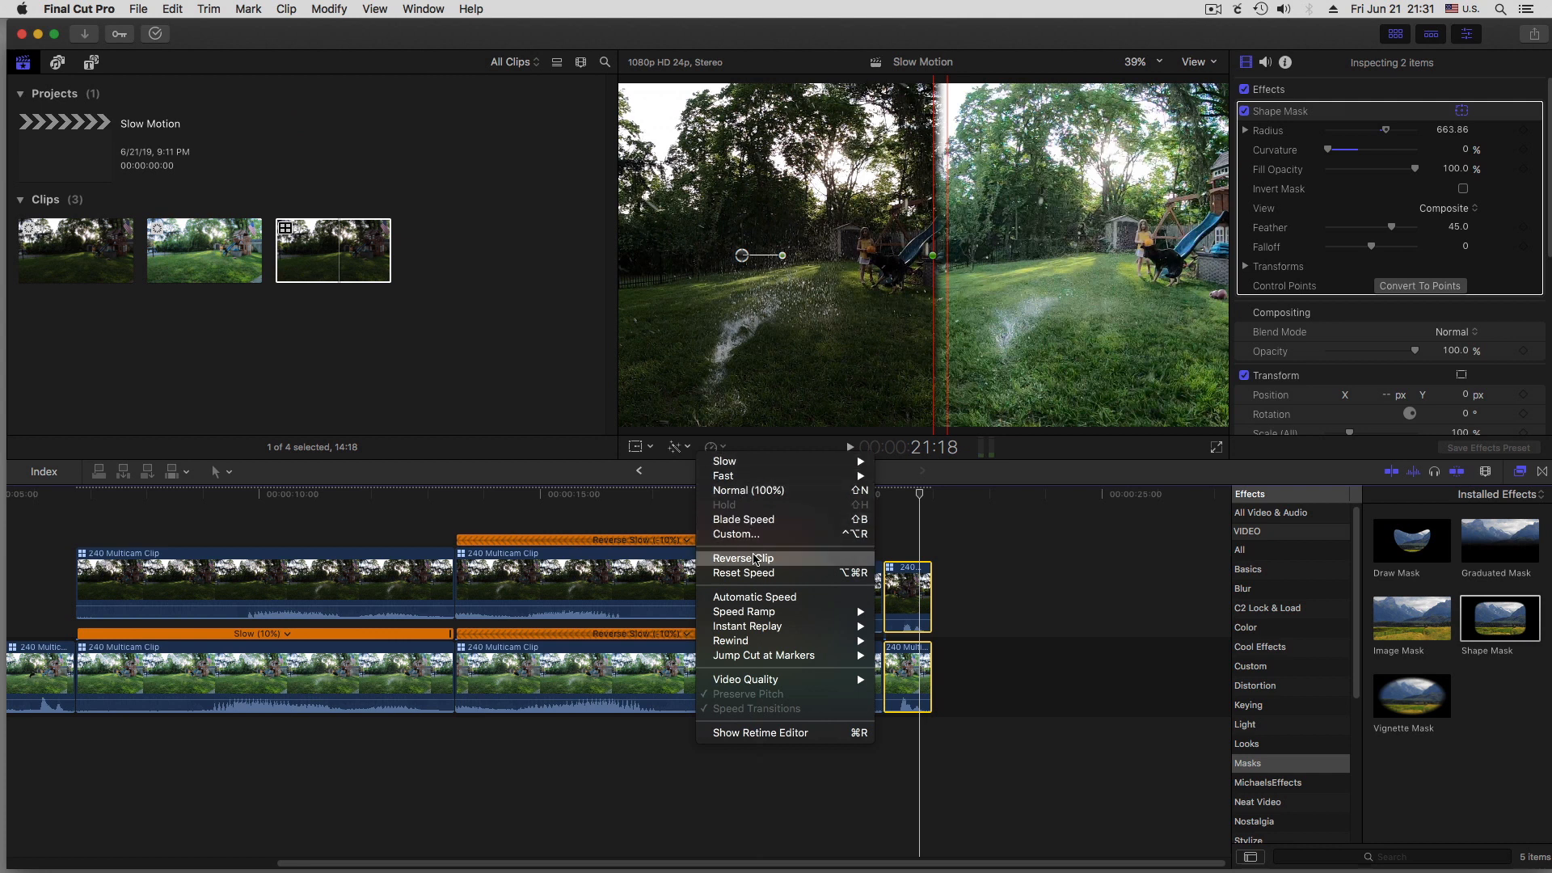
pyautogui.click(755, 559)
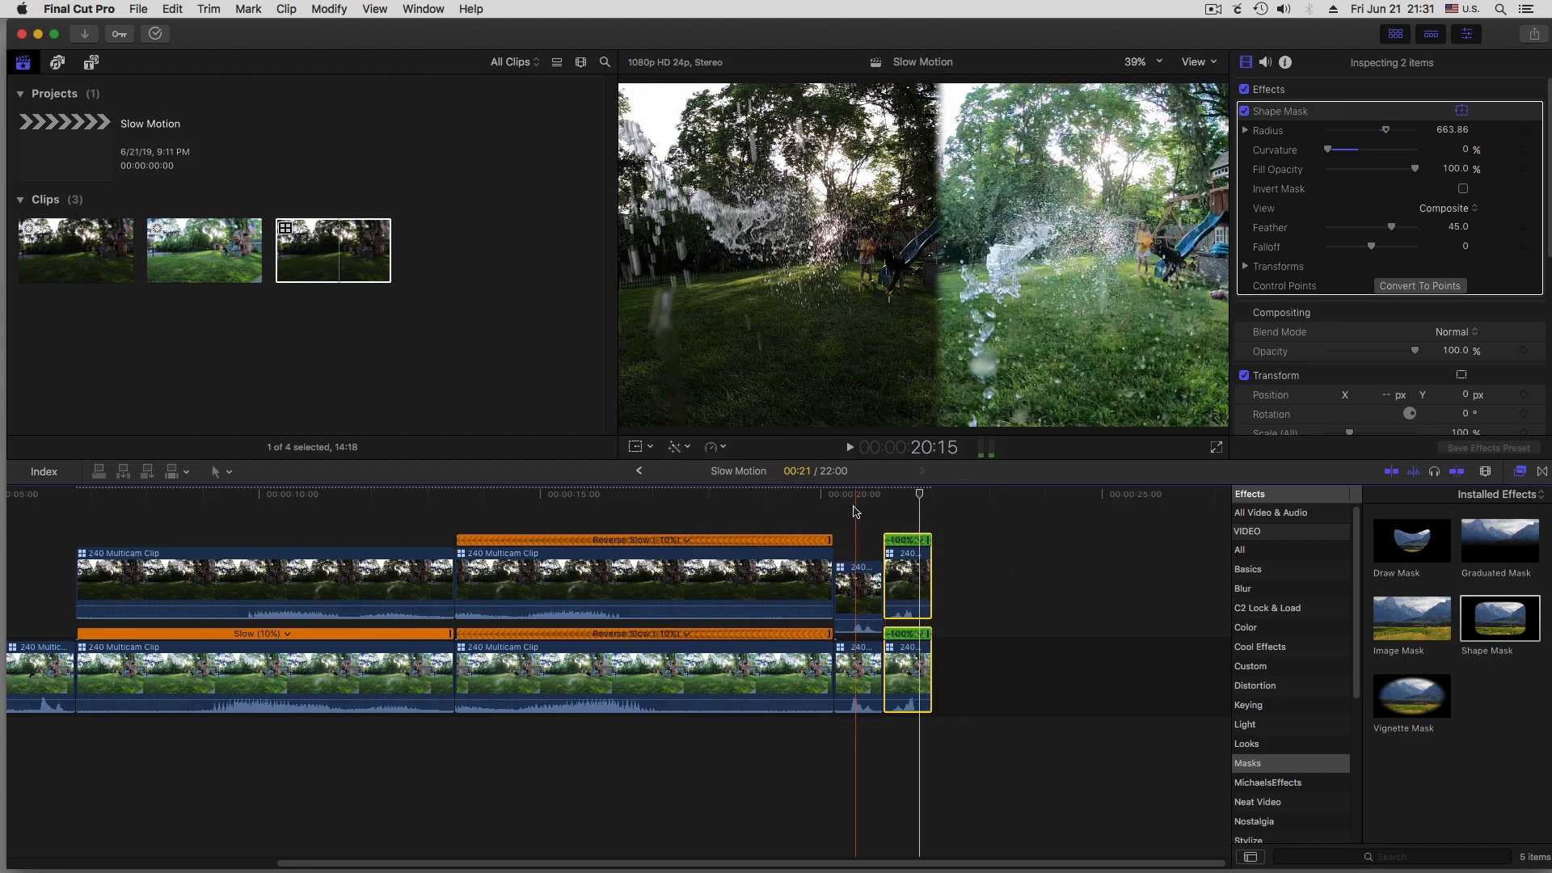
# Append eight more copies of the forward ending pair after the reversed pair and play the repeated section
pyautogui.moveTo(856, 510); pyautogui.dragTo(1152, 599)
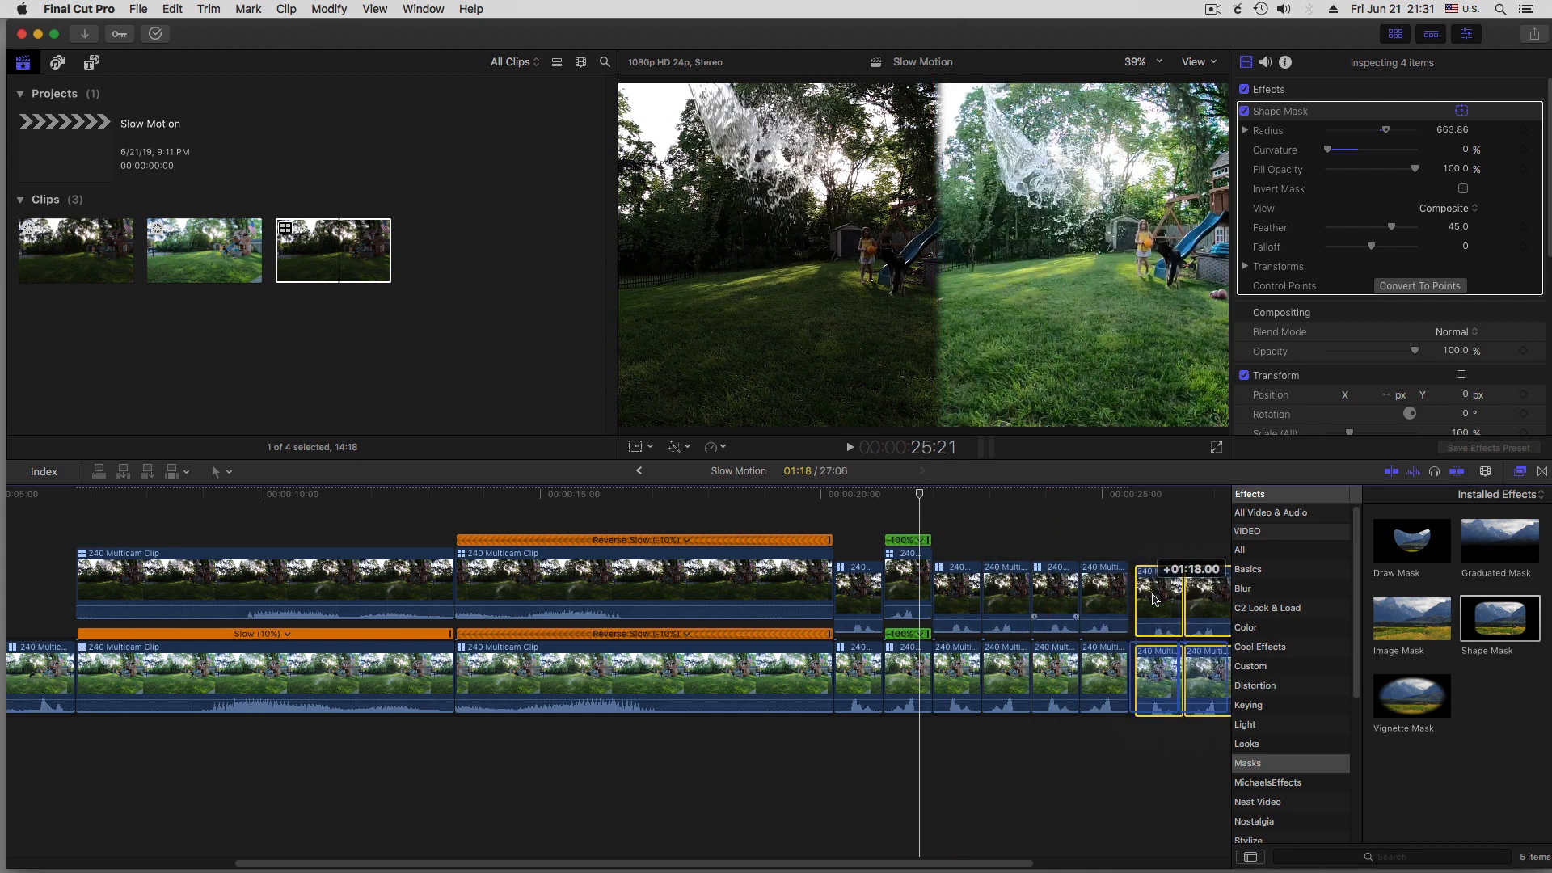
pyautogui.press('space')
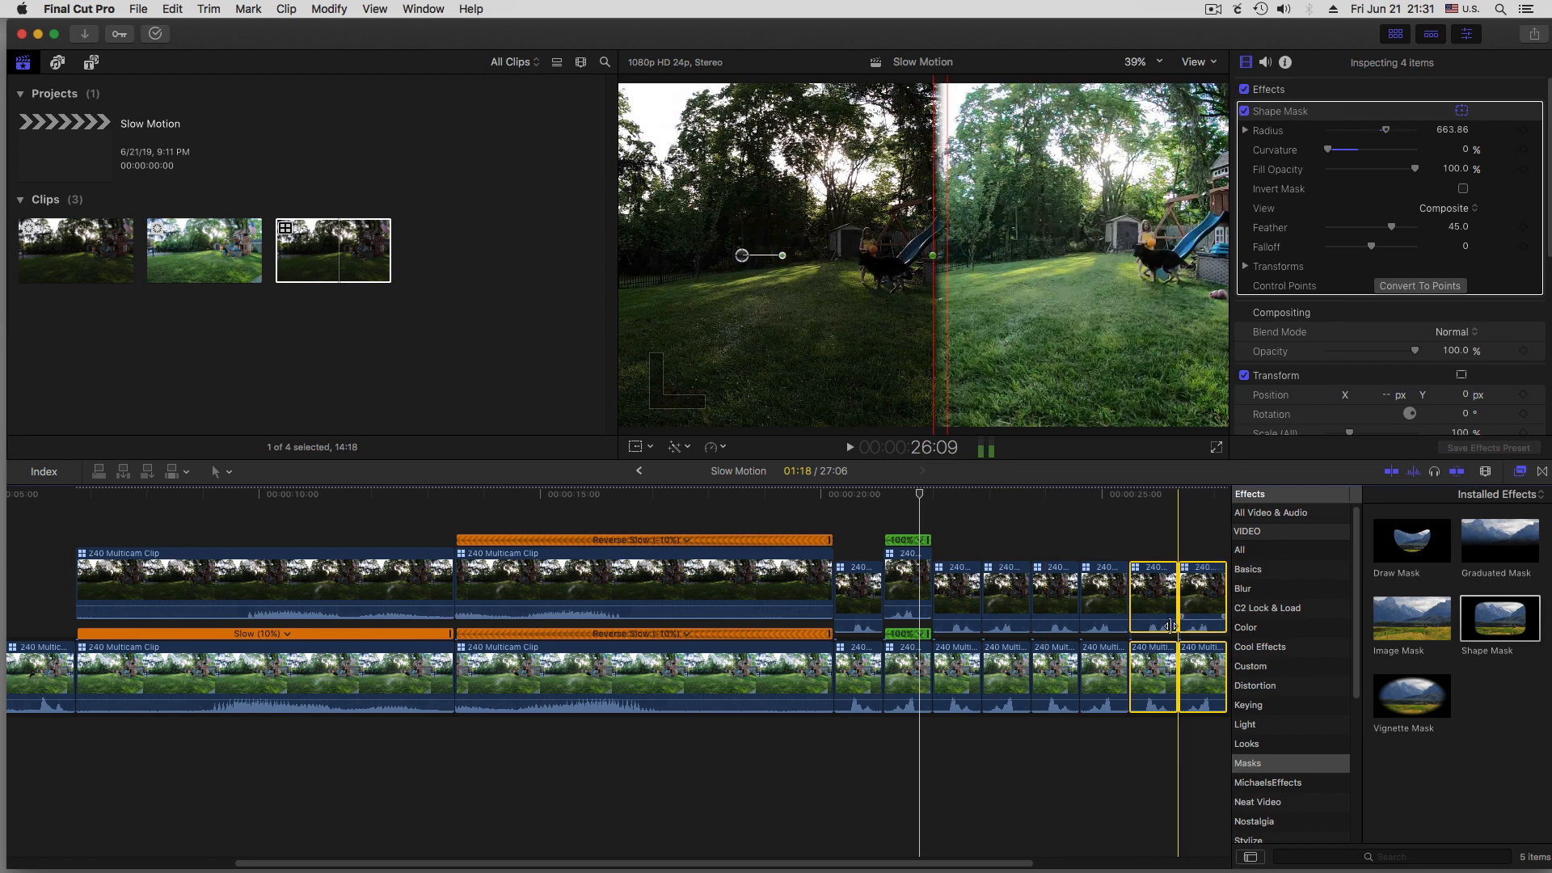
pyautogui.moveTo(1012, 863); pyautogui.dragTo(1212, 863)
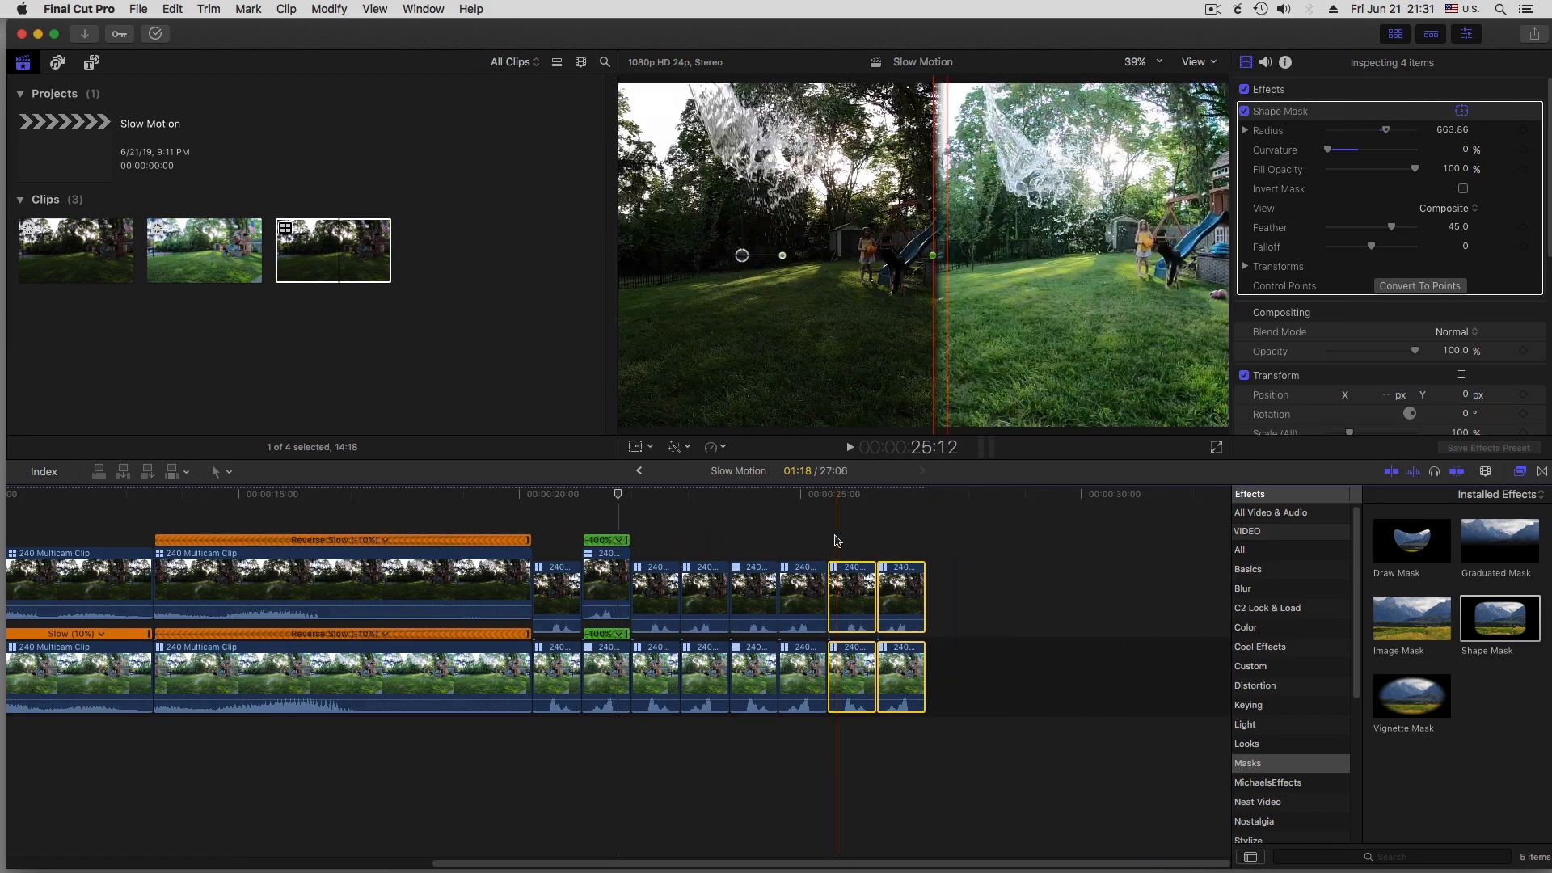
pyautogui.moveTo(857, 600); pyautogui.dragTo(918, 562)
pyautogui.click(532, 495)
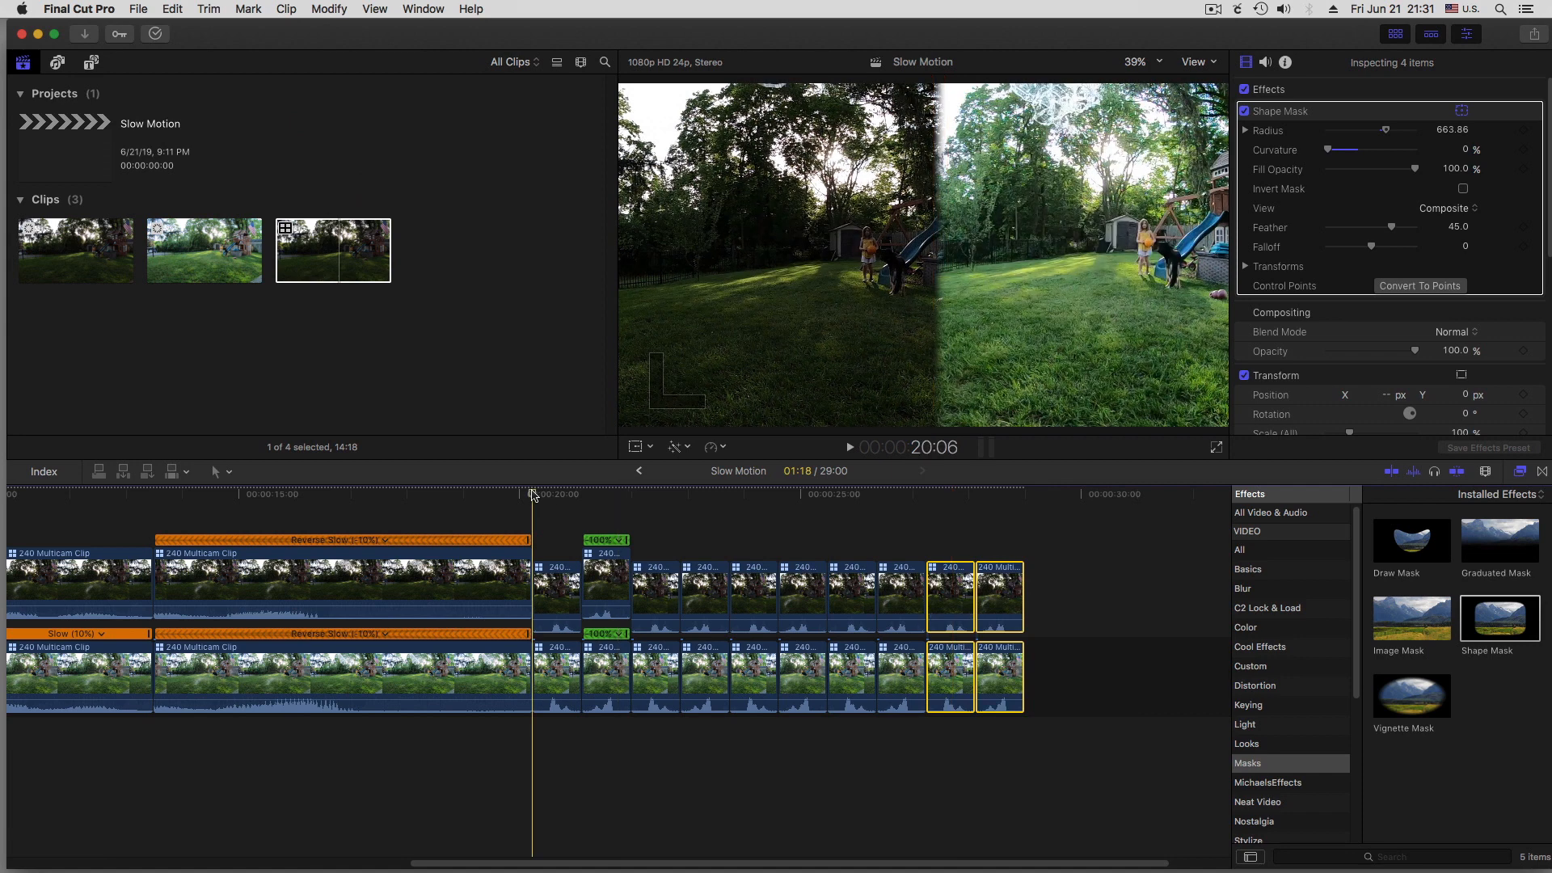
pyautogui.press('space')
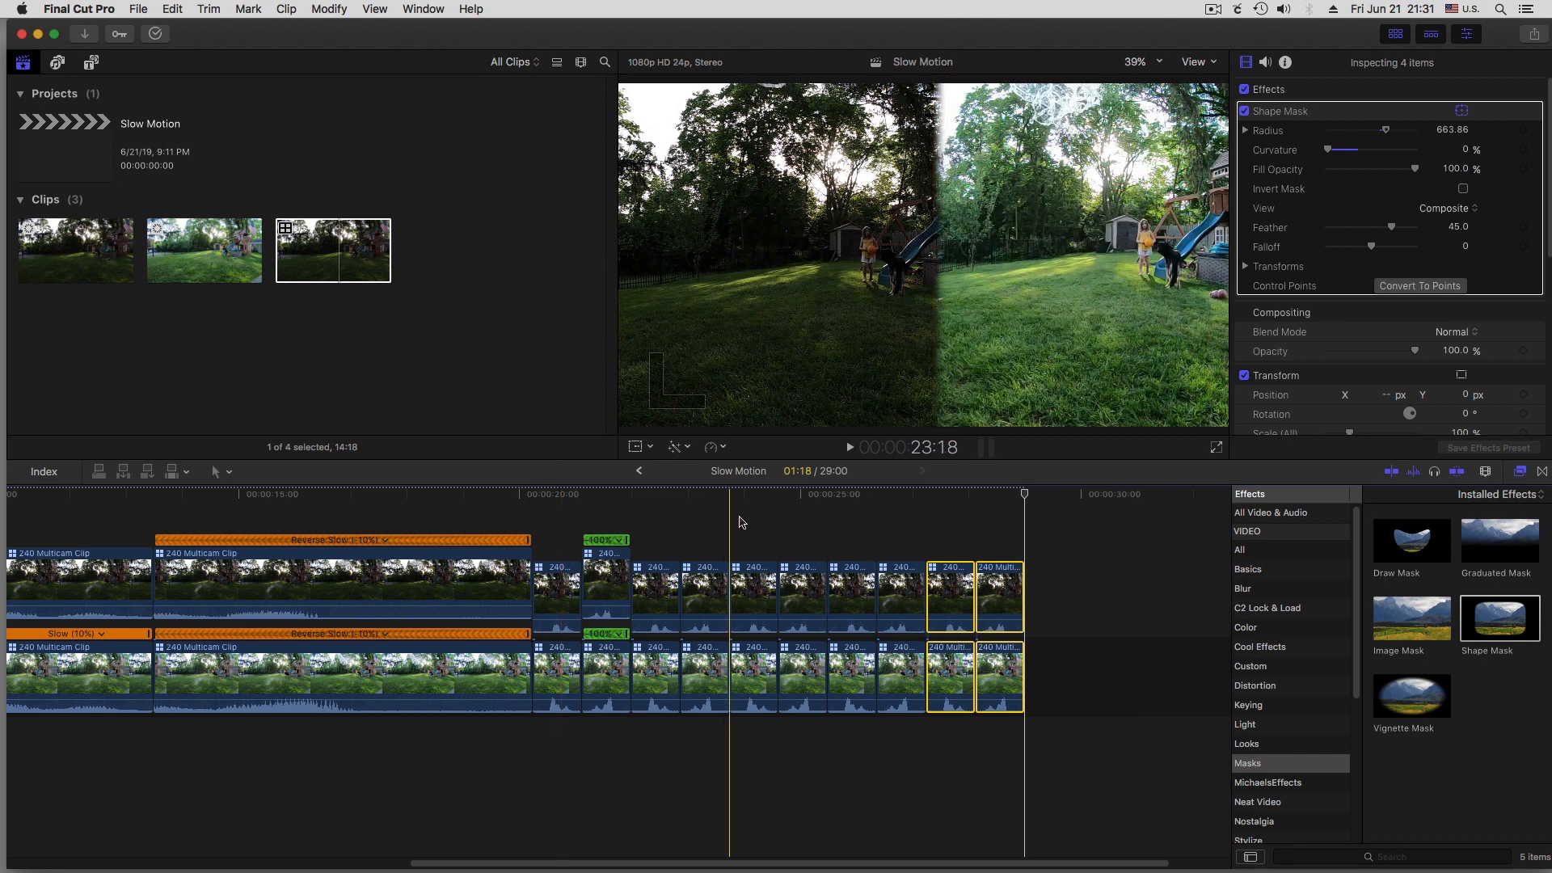
pyautogui.click(746, 523)
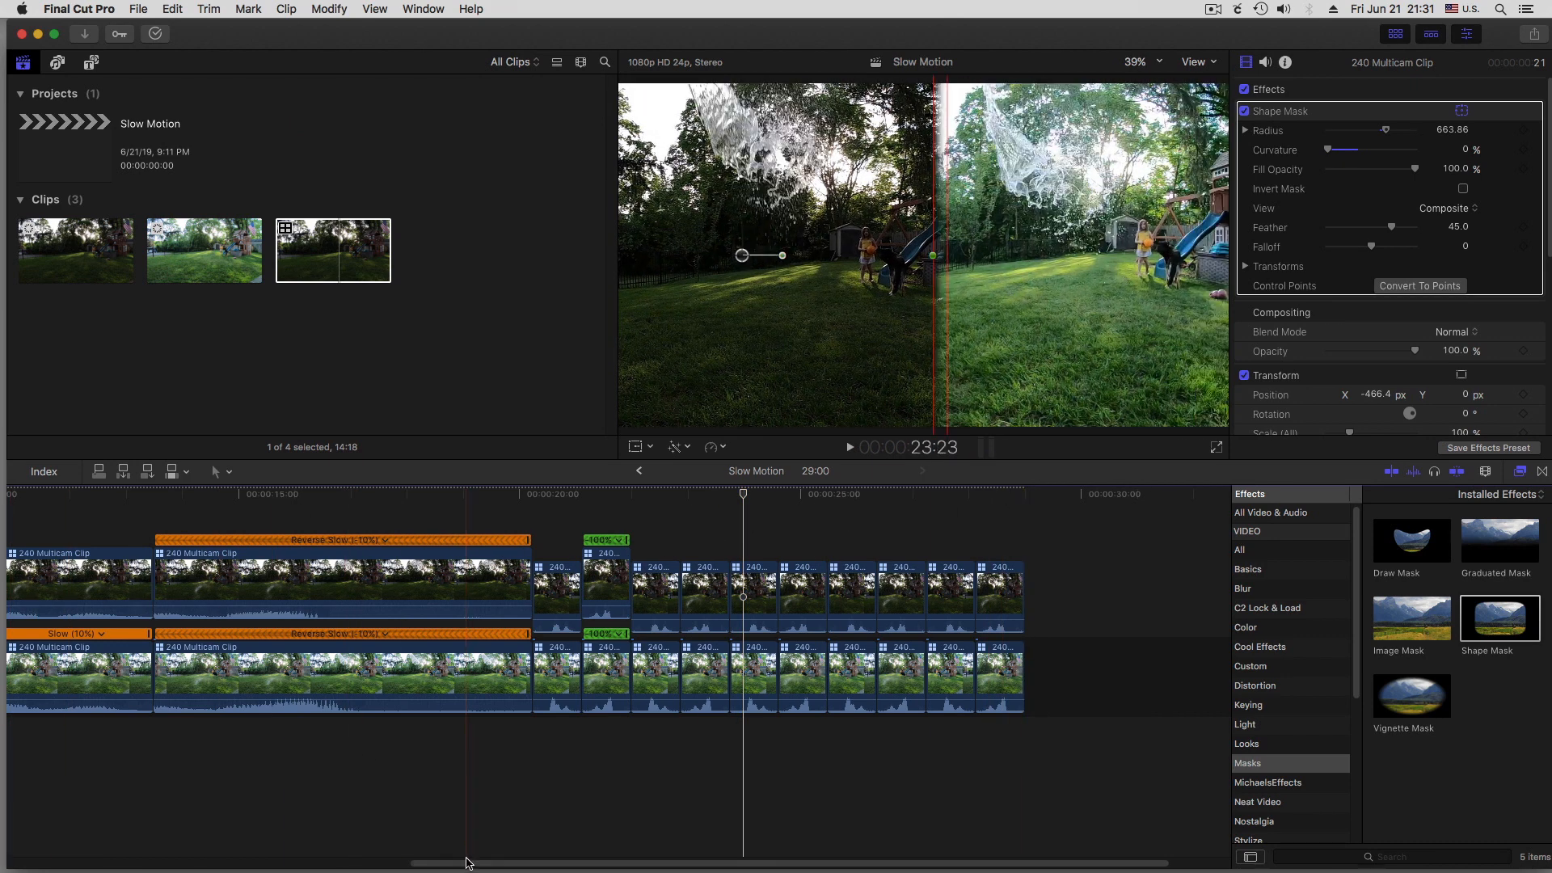
# Add the ES_Empire STRLGHT audio file from Downloads beneath the video at the start of the project and play its opening
pyautogui.moveTo(467, 862); pyautogui.dragTo(2, 861)
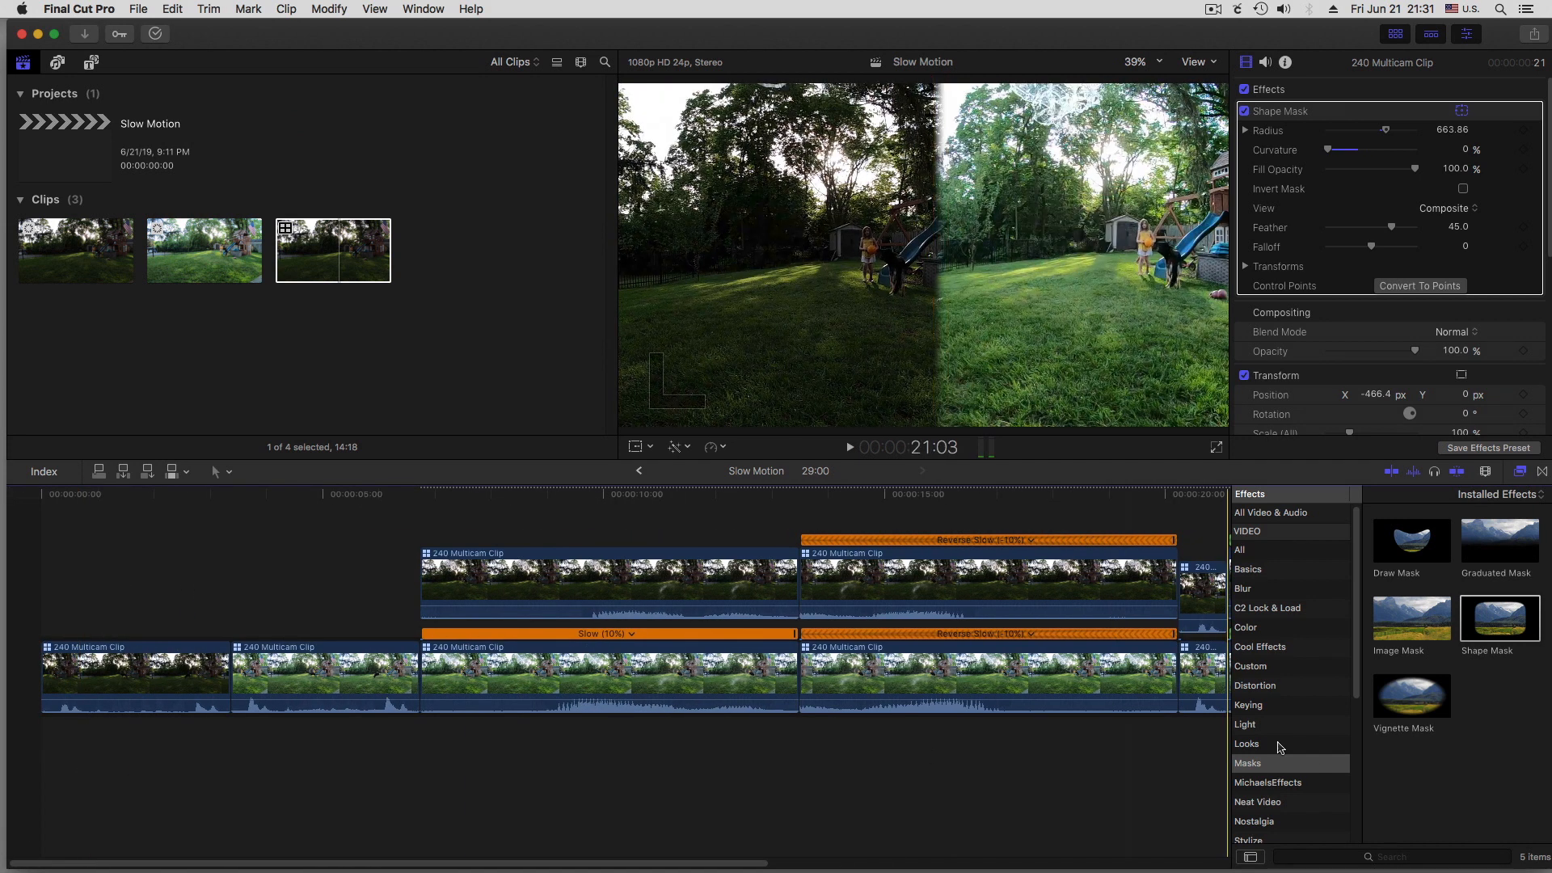
pyautogui.click(1390, 865)
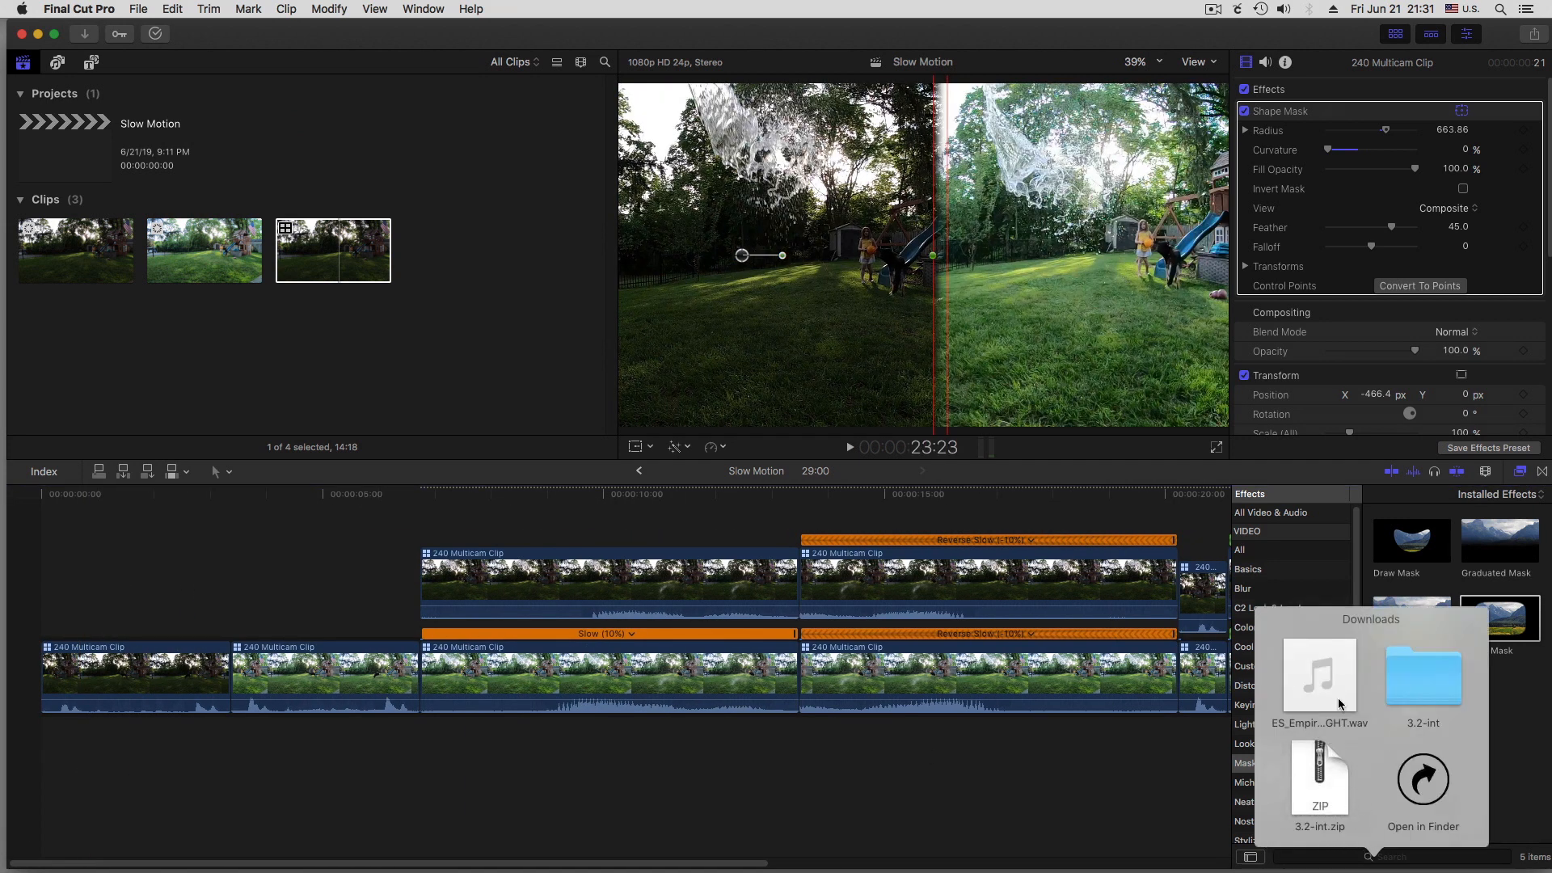
pyautogui.moveTo(1339, 704); pyautogui.dragTo(19, 747)
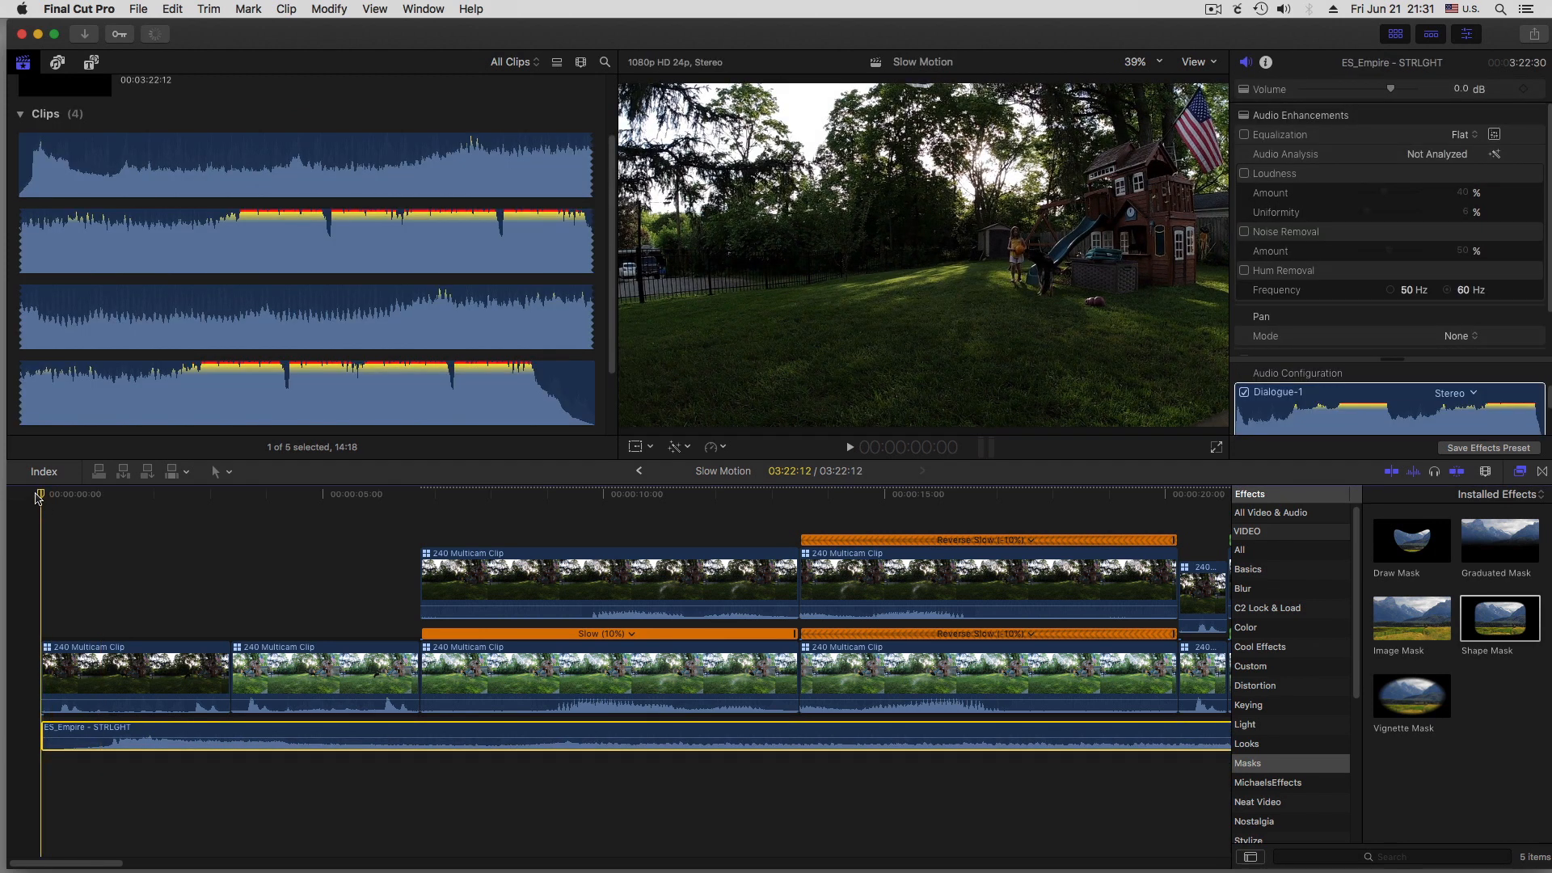
pyautogui.press('space')
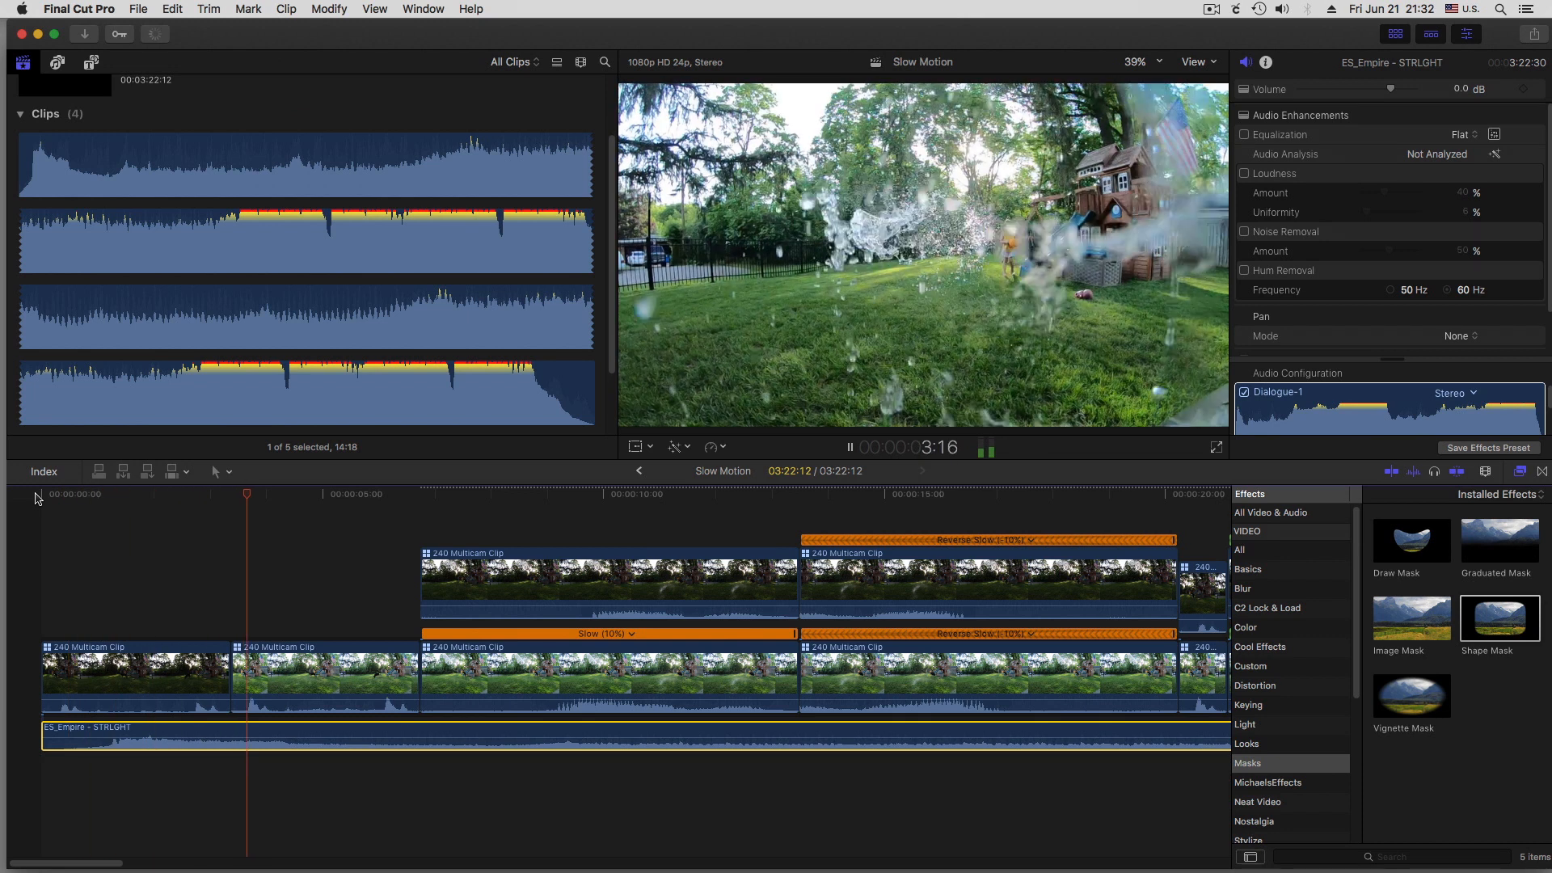
pyautogui.press('space')
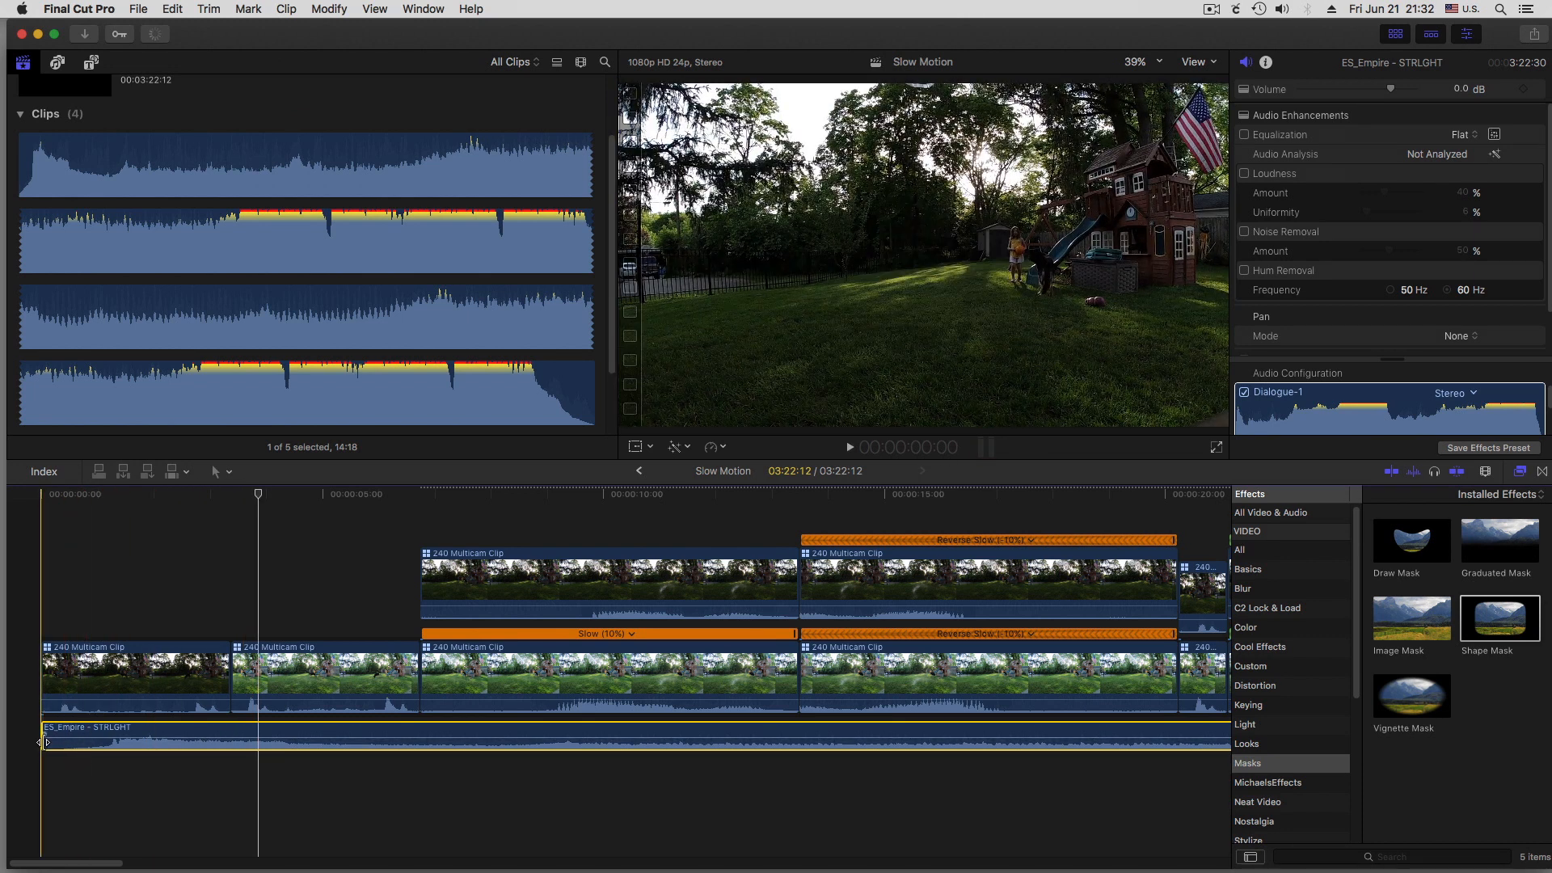
# Trim the music clip's quiet intro and align its onset with the first splash sound, extending its start back to the project's beginning
pyautogui.moveTo(43, 742); pyautogui.dragTo(87, 735)
pyautogui.press('super+equal')
pyautogui.press('super+equal')
pyautogui.press('super+equal')
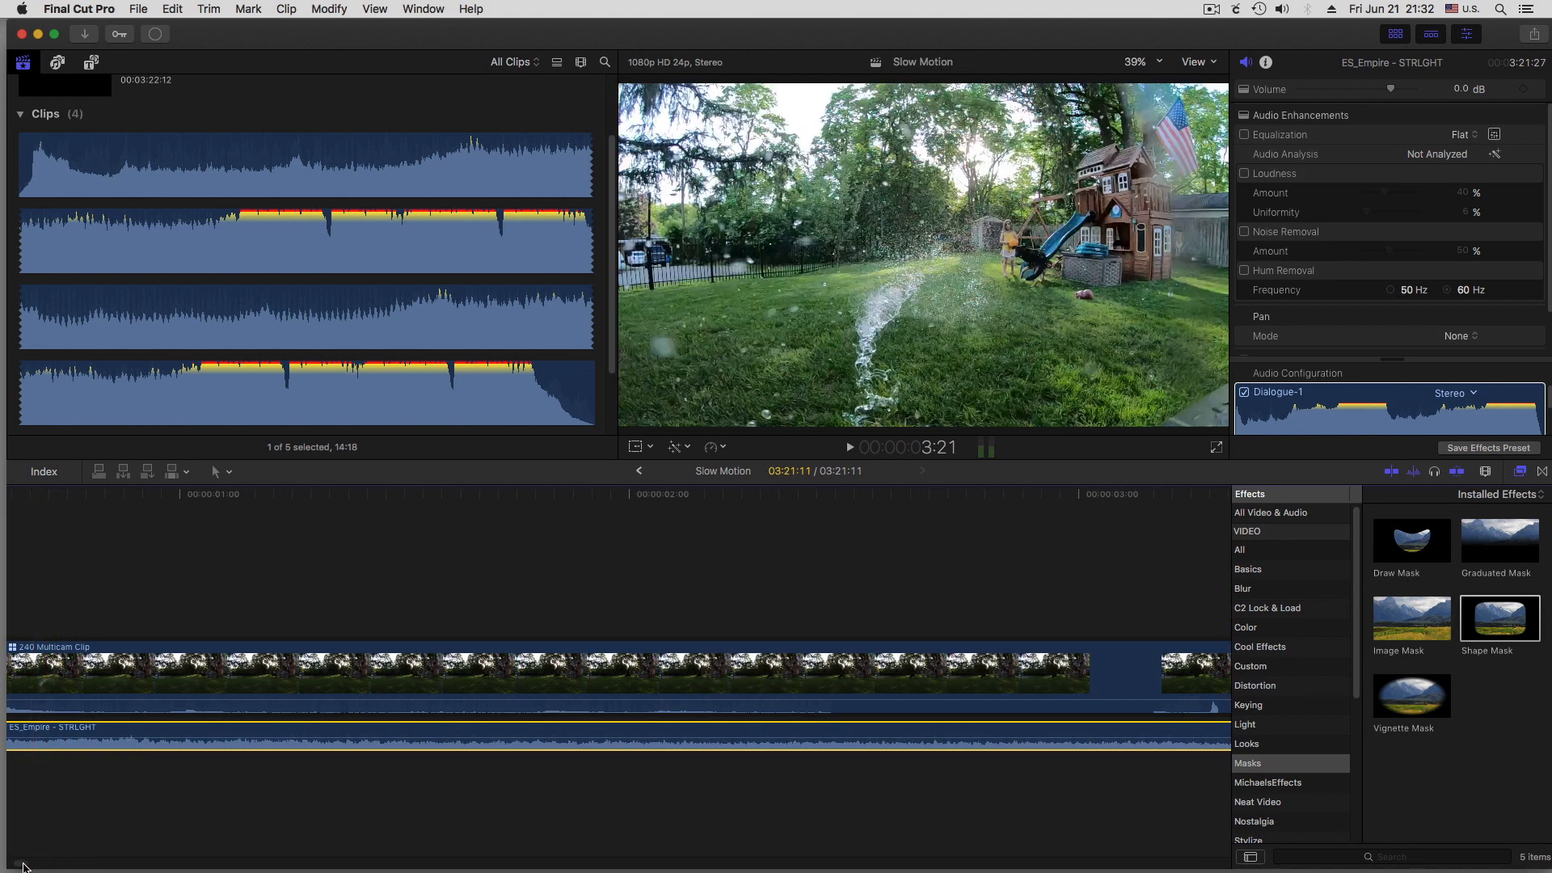
pyautogui.moveTo(19, 863); pyautogui.dragTo(4, 864)
pyautogui.moveTo(192, 730); pyautogui.dragTo(243, 707)
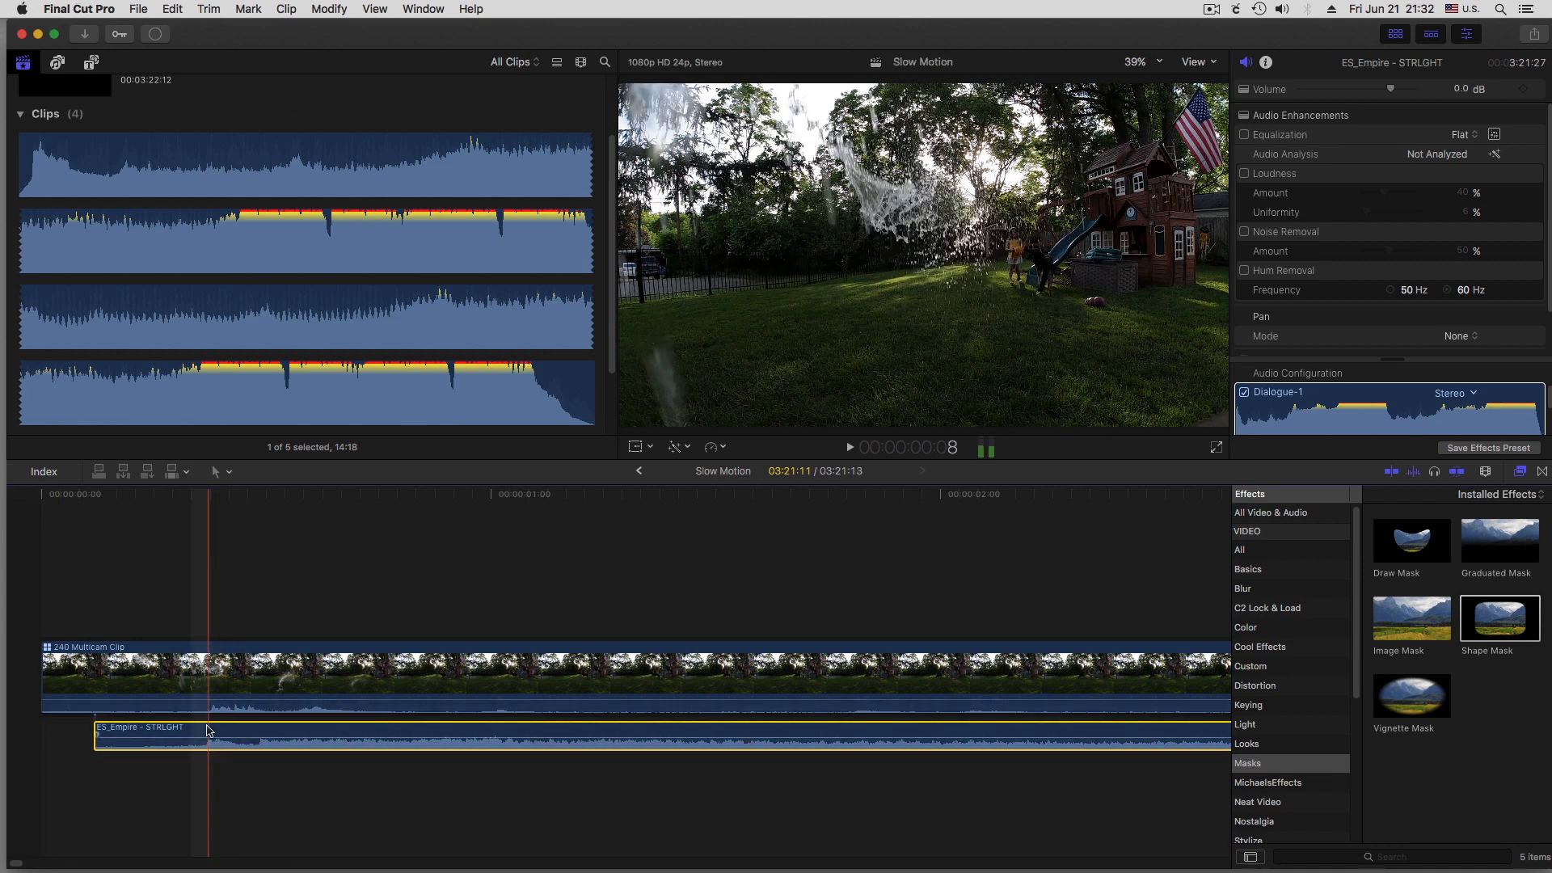
pyautogui.moveTo(95, 738); pyautogui.dragTo(42, 739)
pyautogui.press('super+minus')
pyautogui.press('super+minus')
pyautogui.press('super+minus')
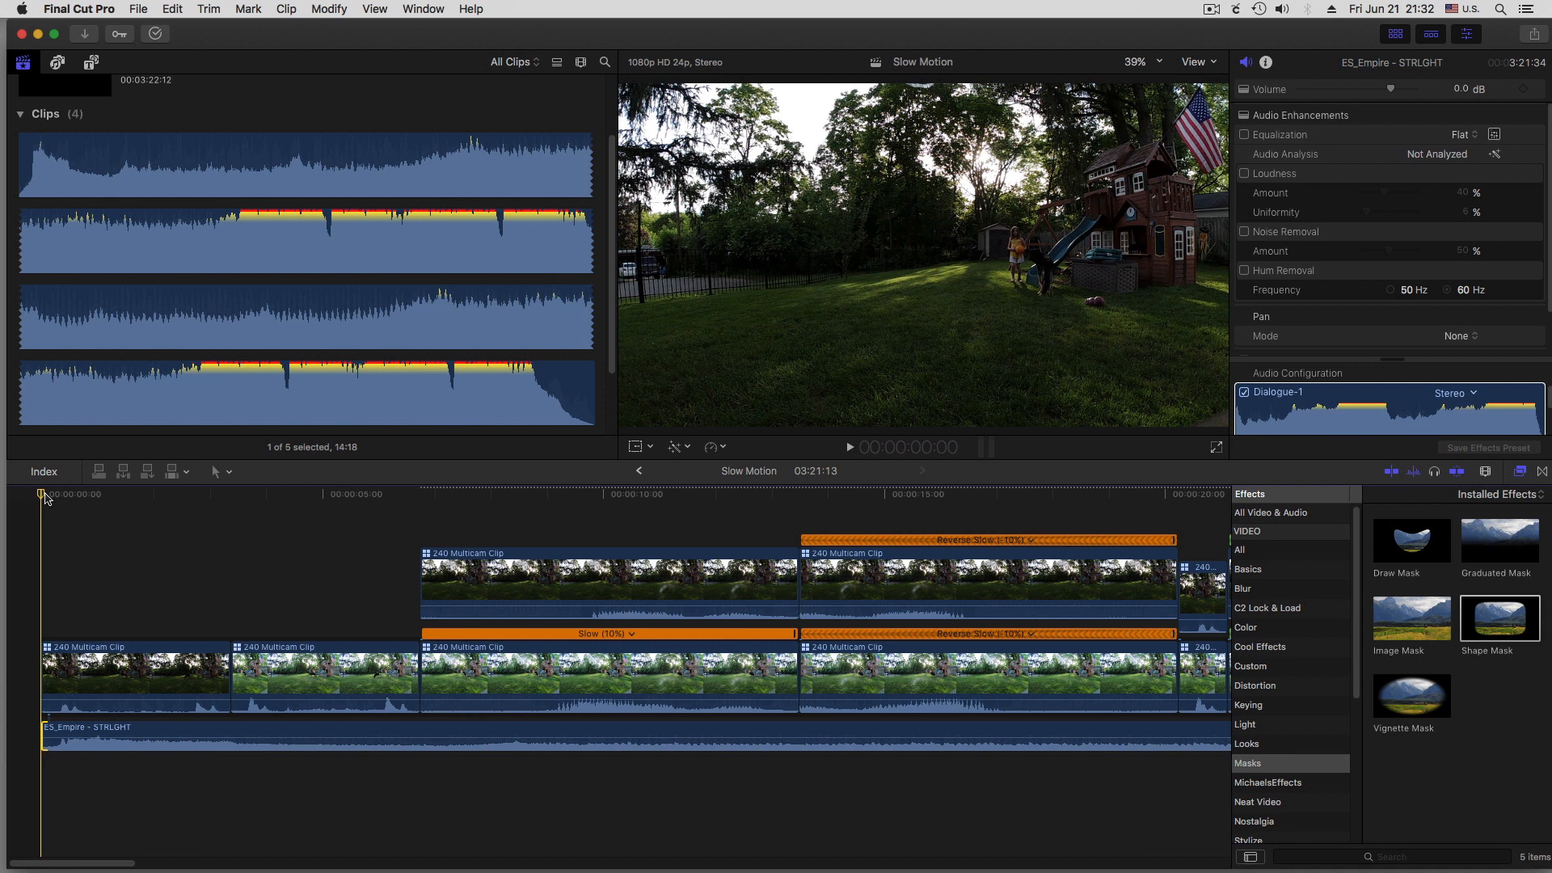
# Play the project with the music from the beginning to the end of the video clips
pyautogui.press('space')
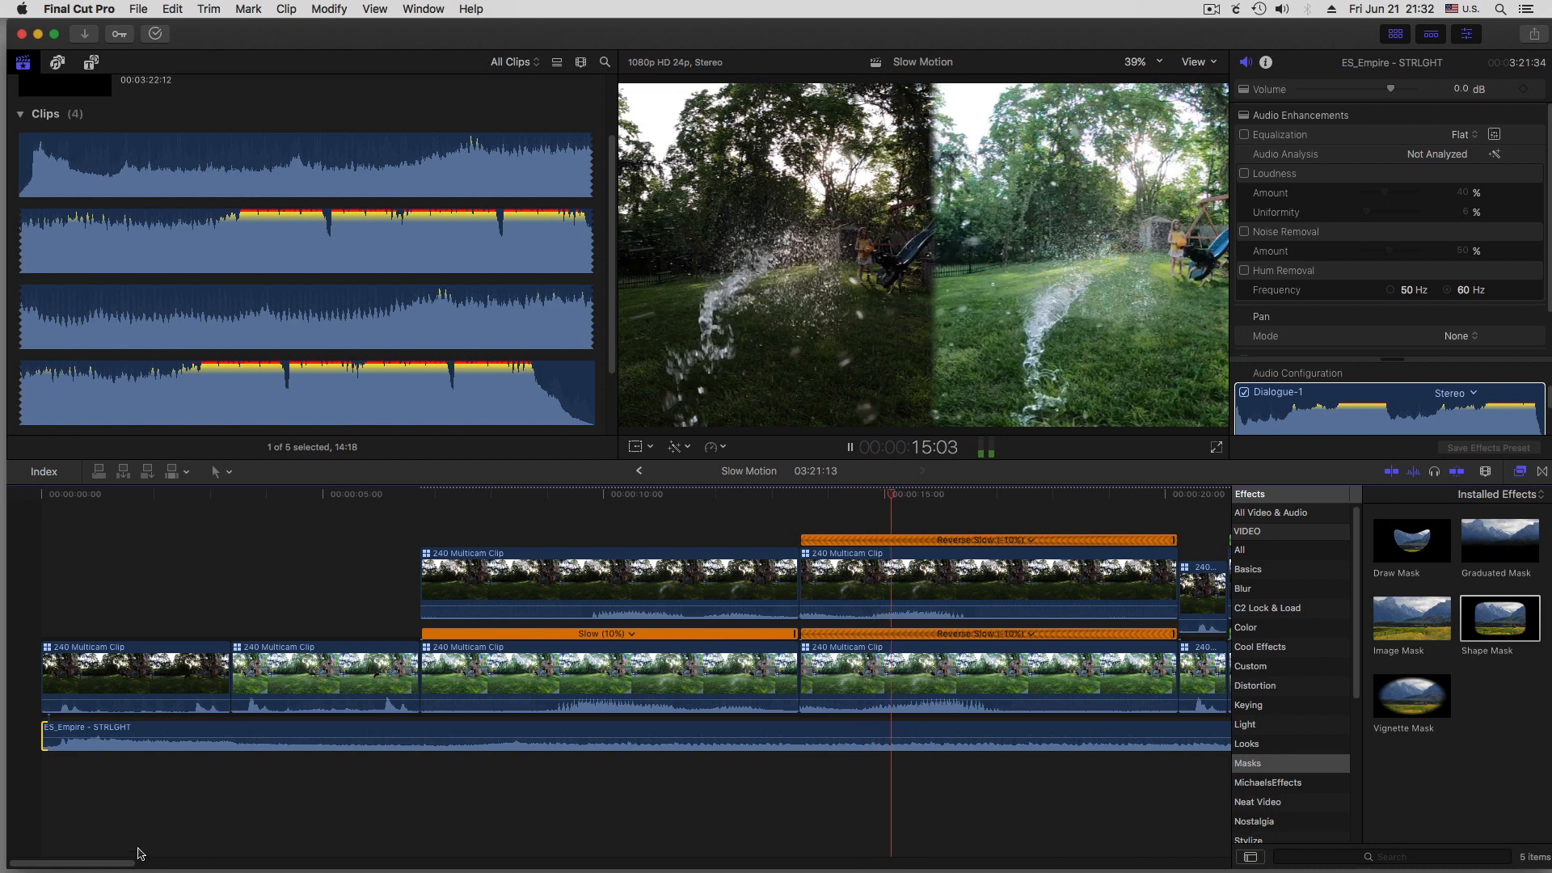
pyautogui.moveTo(128, 861); pyautogui.dragTo(198, 868)
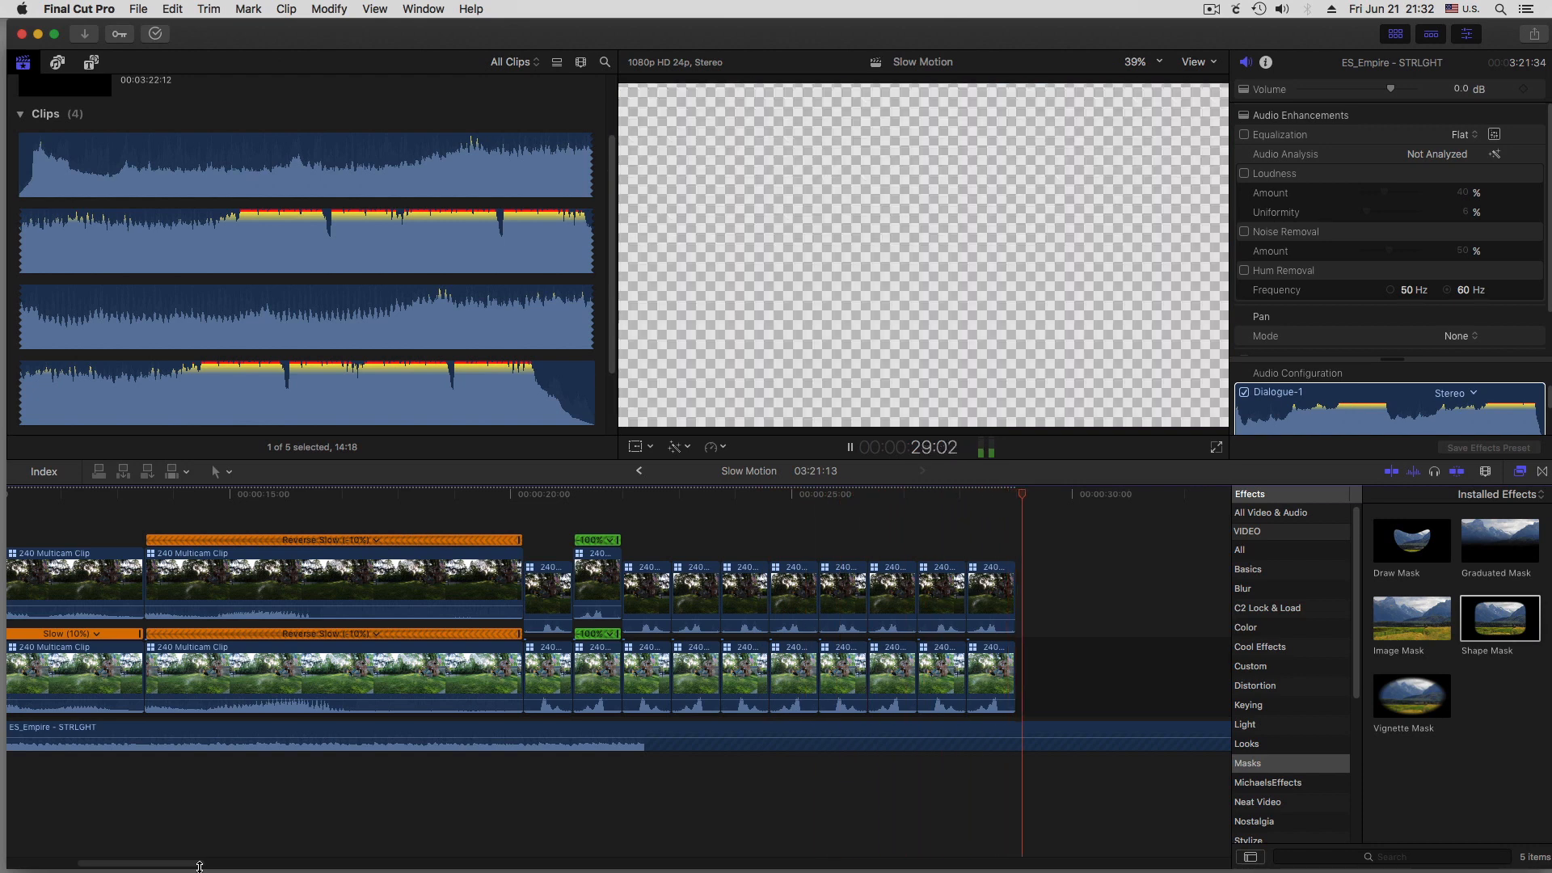
pyautogui.press('space')
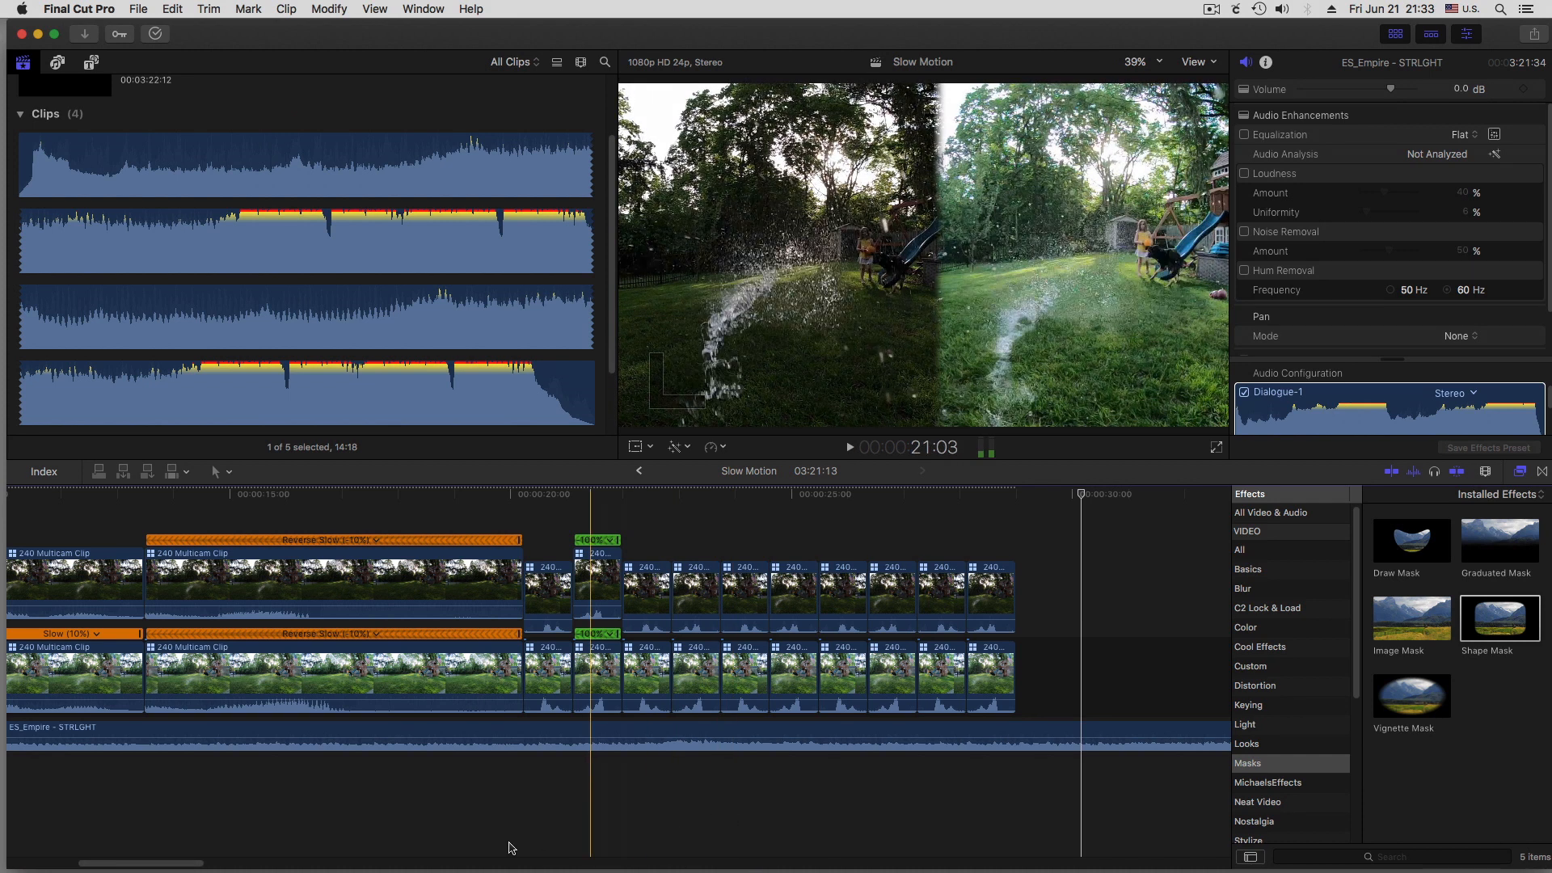
# Duplicate the stacked forward slow-motion pair and move the copy to the end of the video at 29:00, after the repeated ending pairs
pyautogui.hscroll(-2, 192, 865)
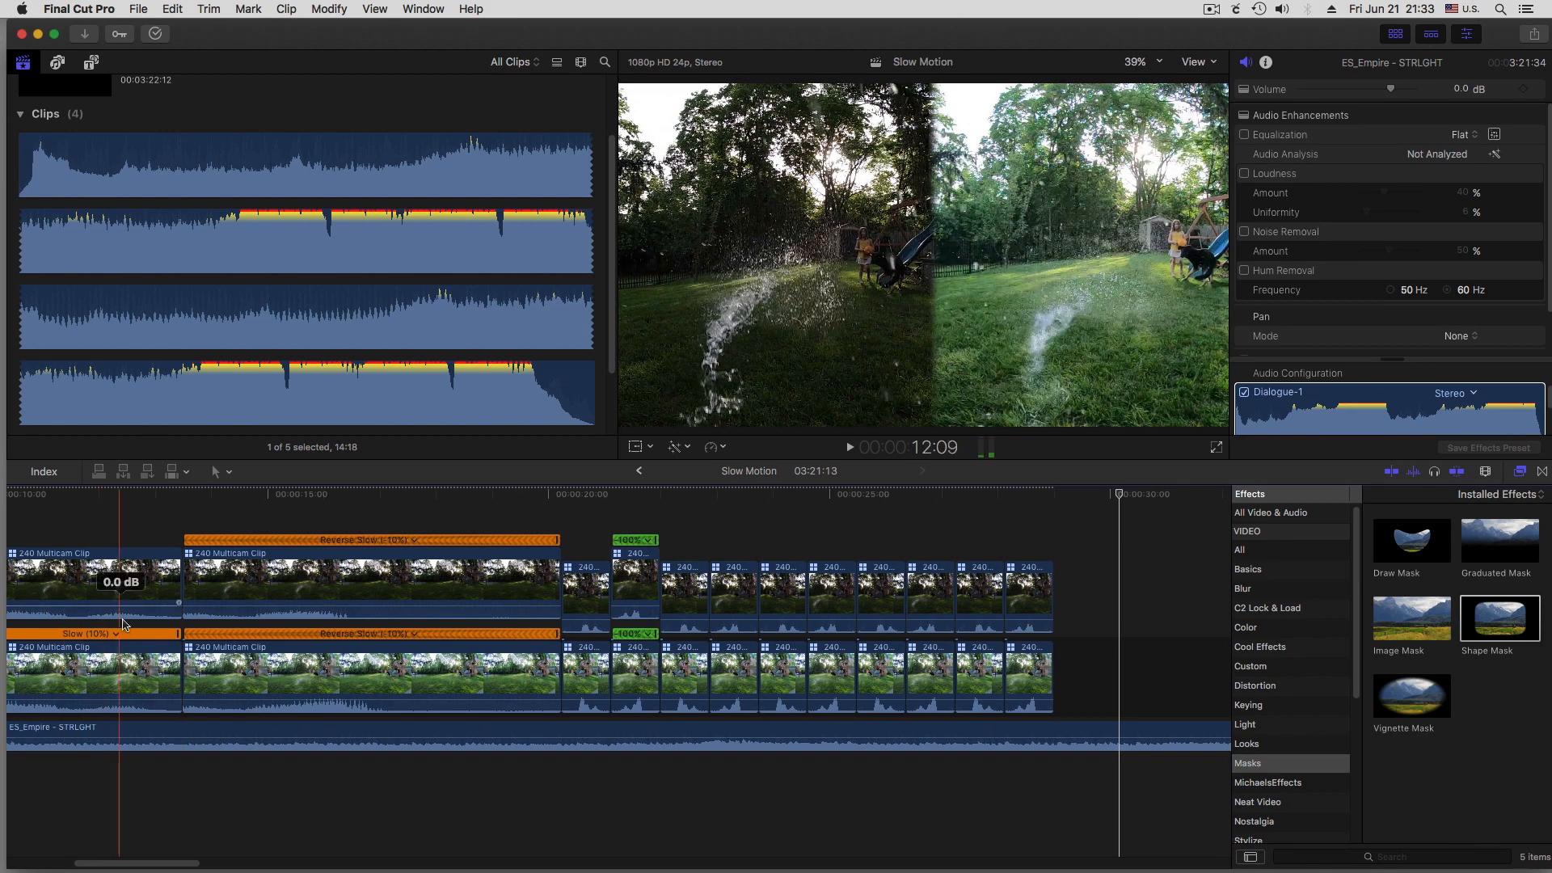
pyautogui.moveTo(90, 509); pyautogui.dragTo(418, 730)
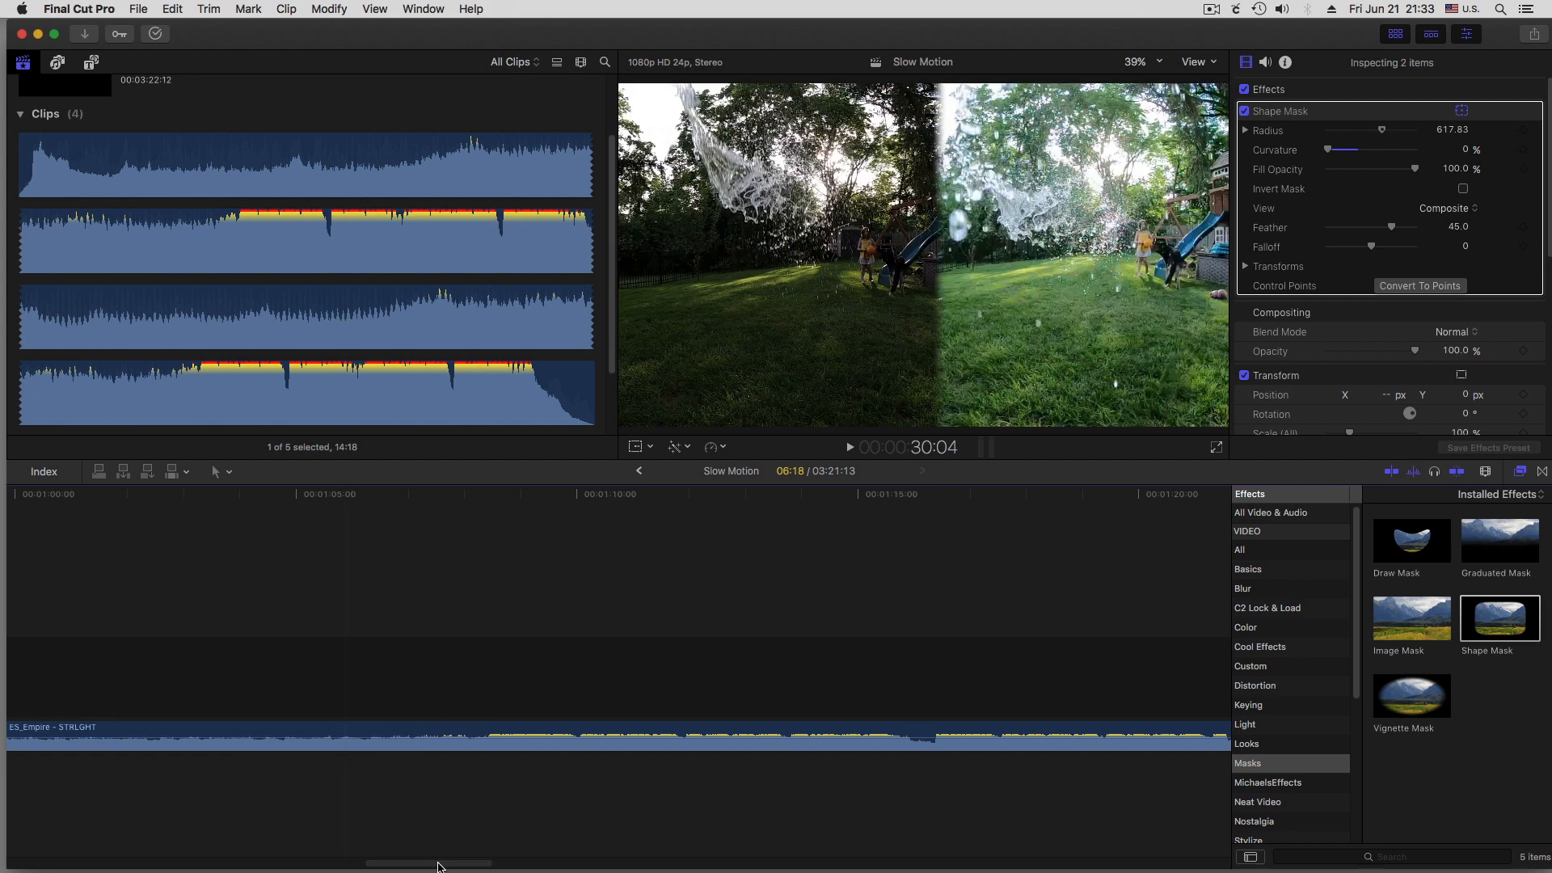
pyautogui.moveTo(443, 861); pyautogui.dragTo(817, 860)
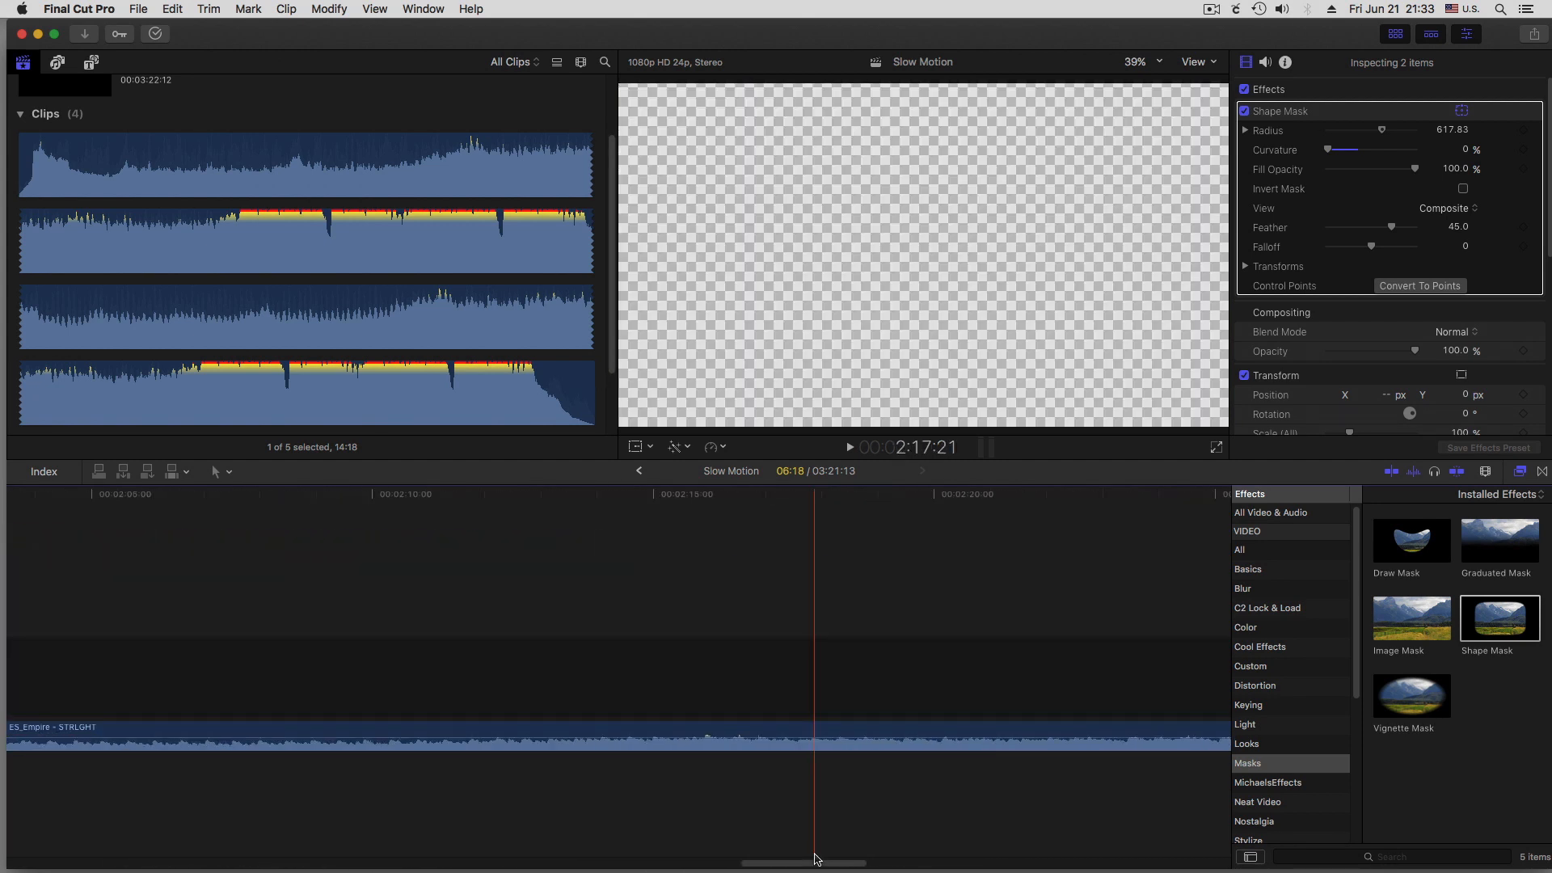
pyautogui.hotkey('shift', 'z')
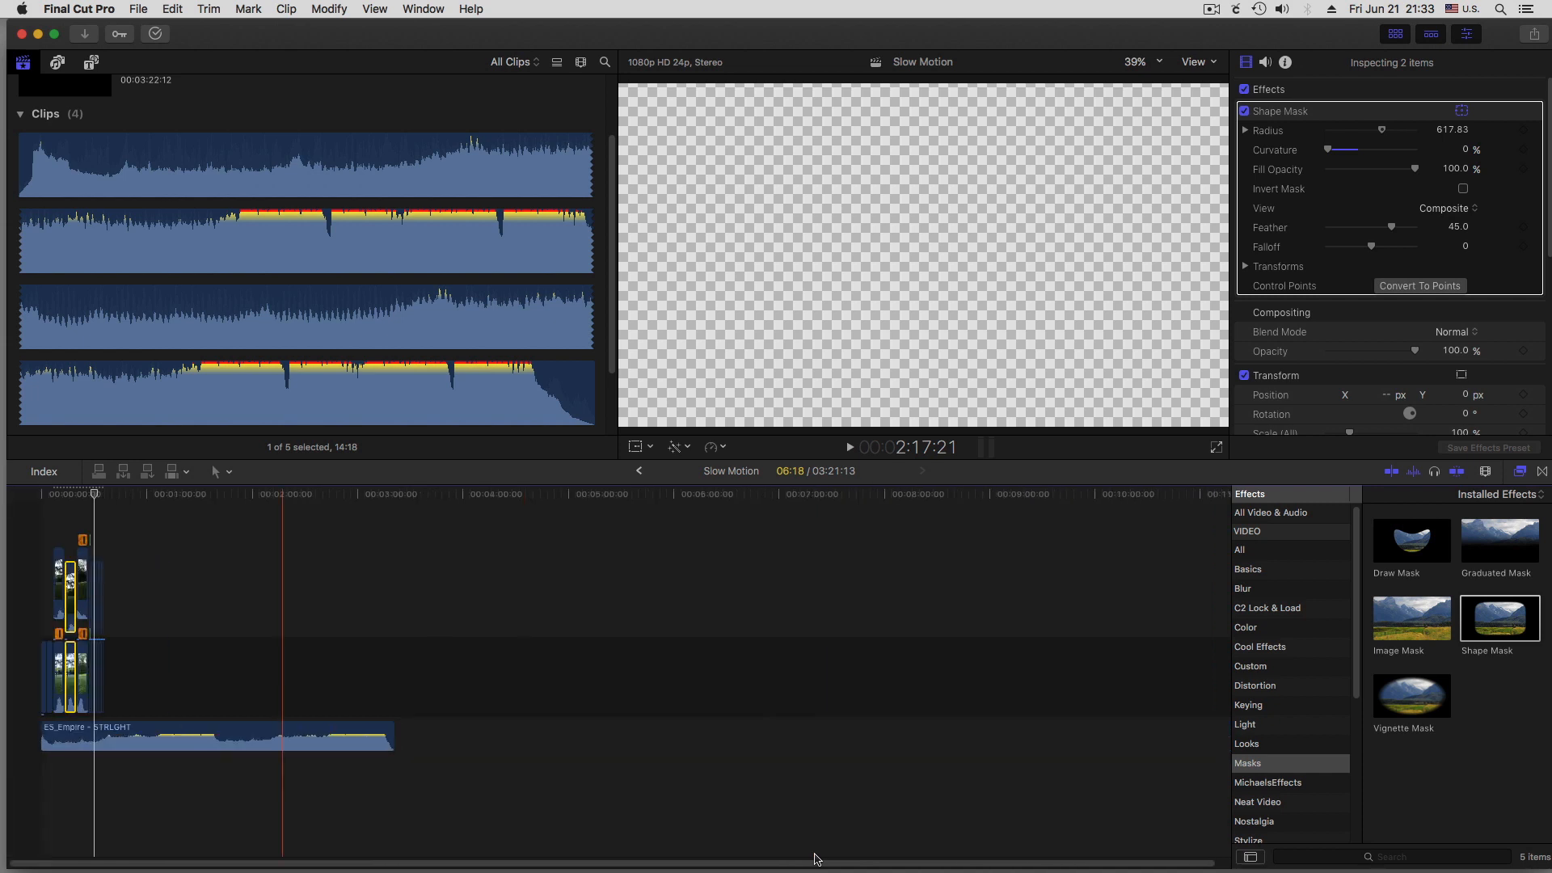
pyautogui.press('super+equal')
pyautogui.press('super+equal')
pyautogui.press('super+equal')
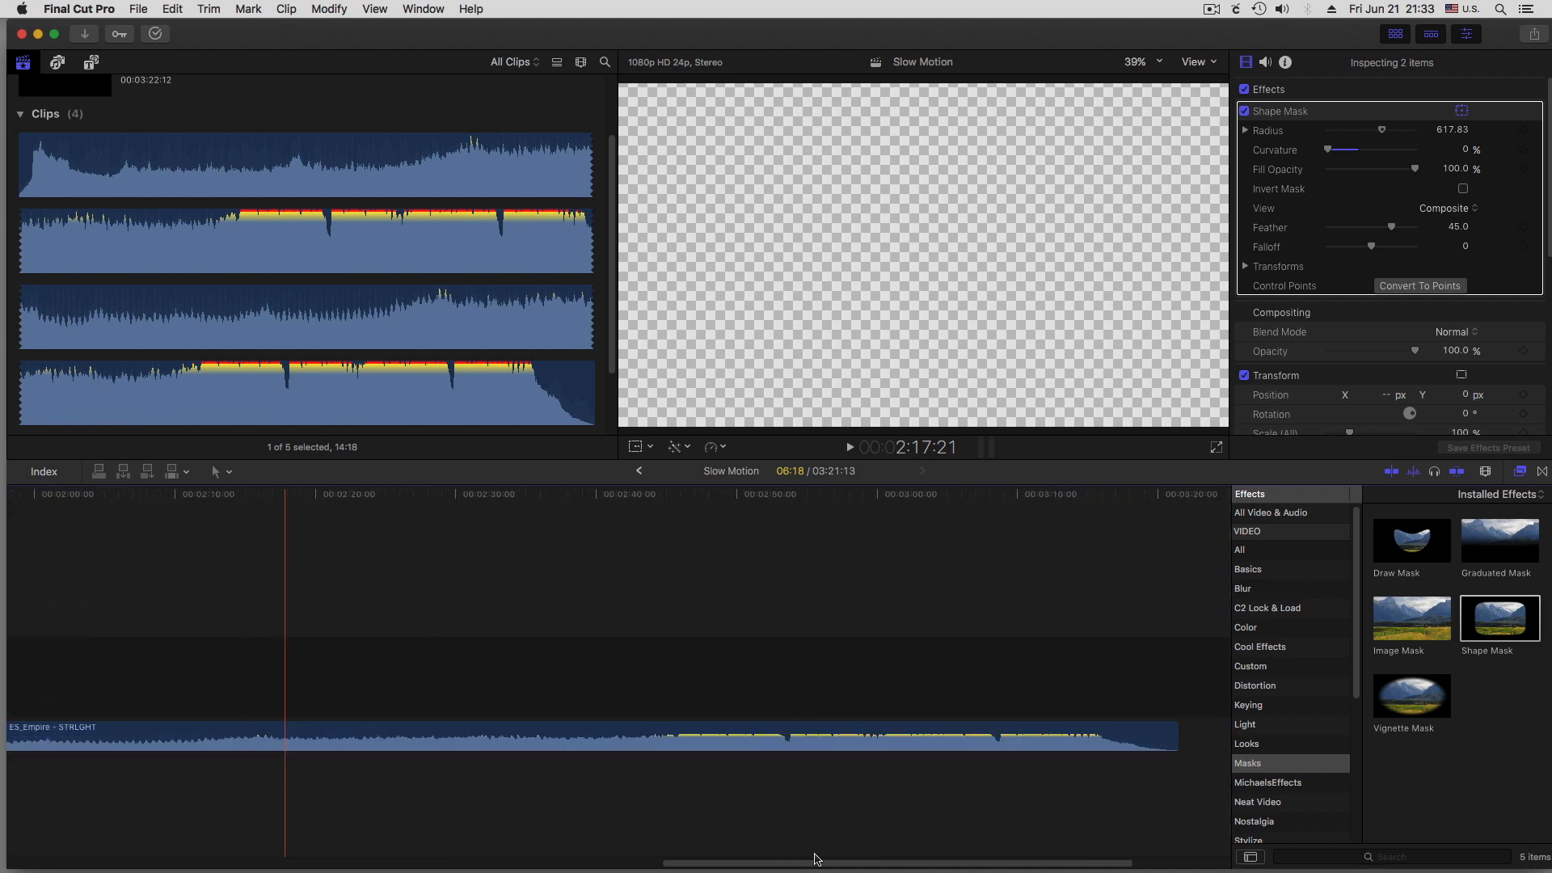
pyautogui.moveTo(817, 856); pyautogui.dragTo(161, 859)
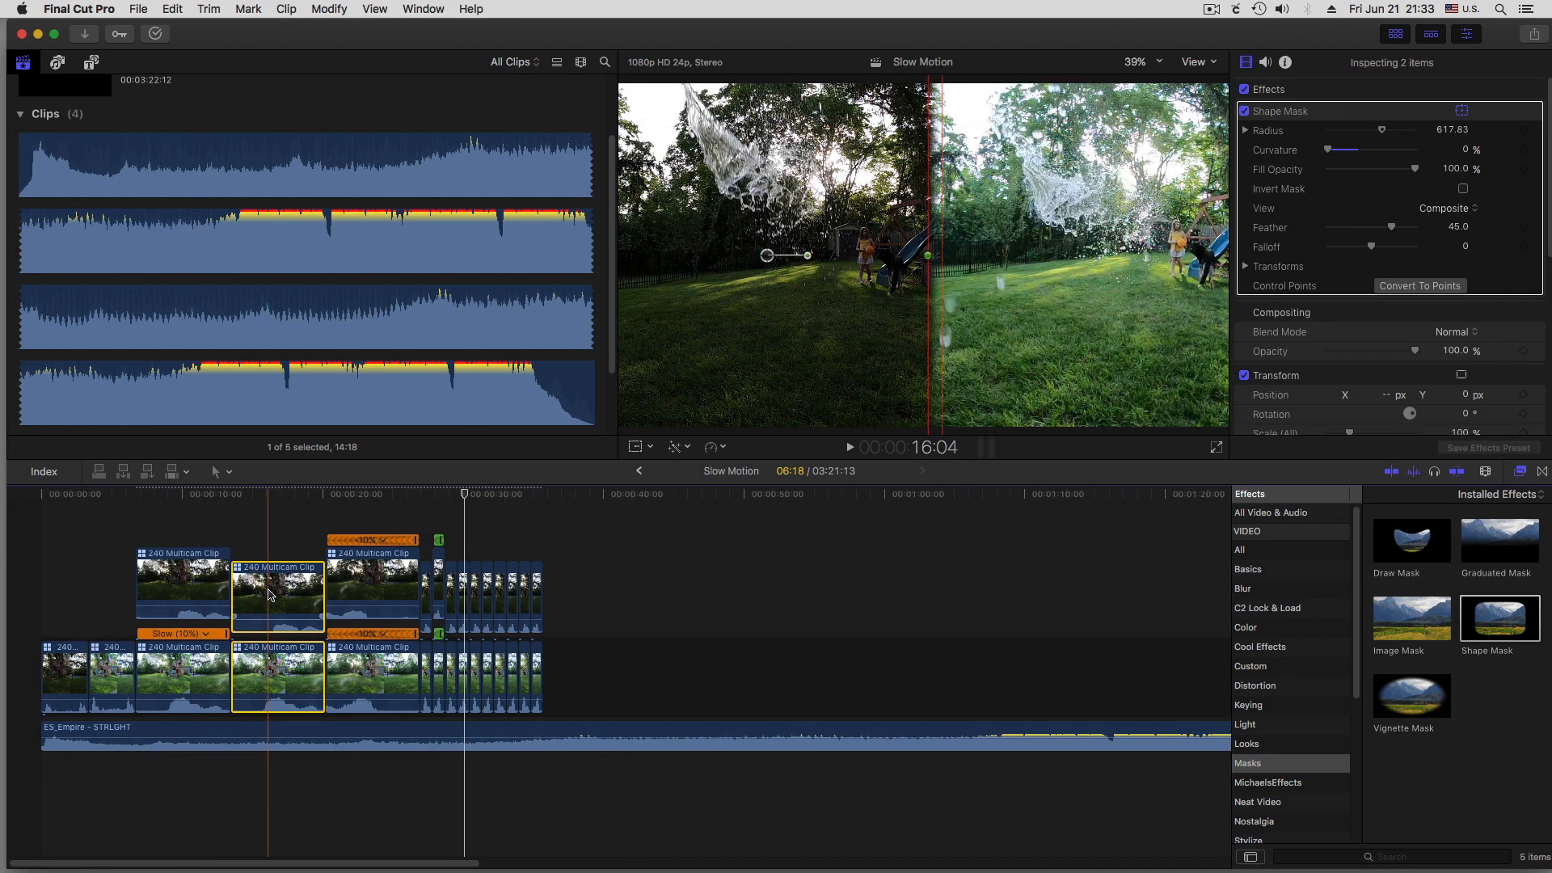
pyautogui.moveTo(270, 595); pyautogui.dragTo(596, 591)
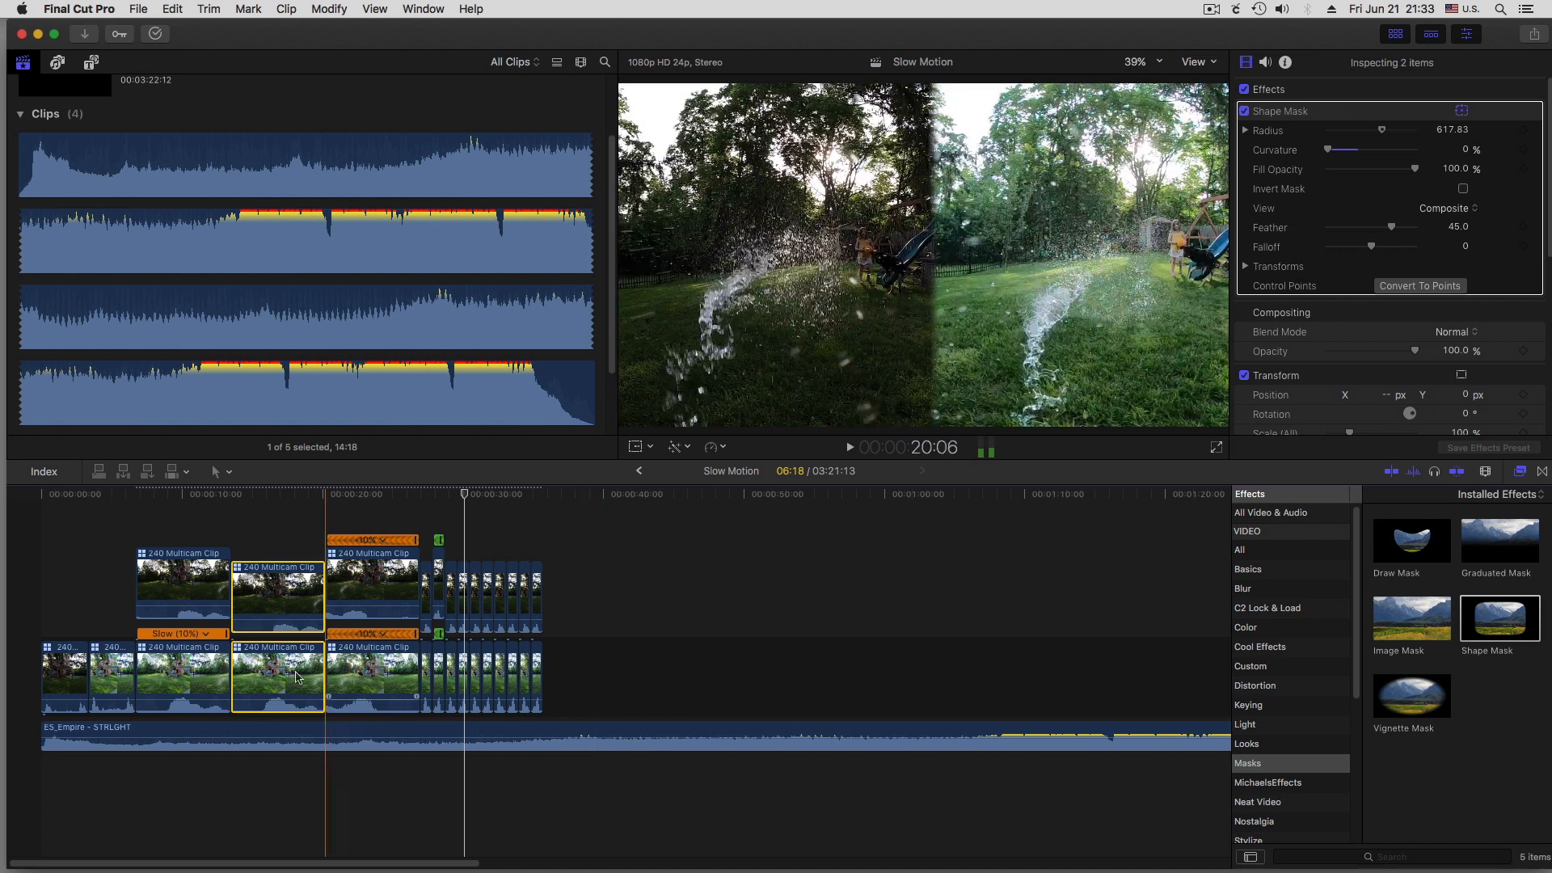
pyautogui.moveTo(274, 675); pyautogui.dragTo(609, 675)
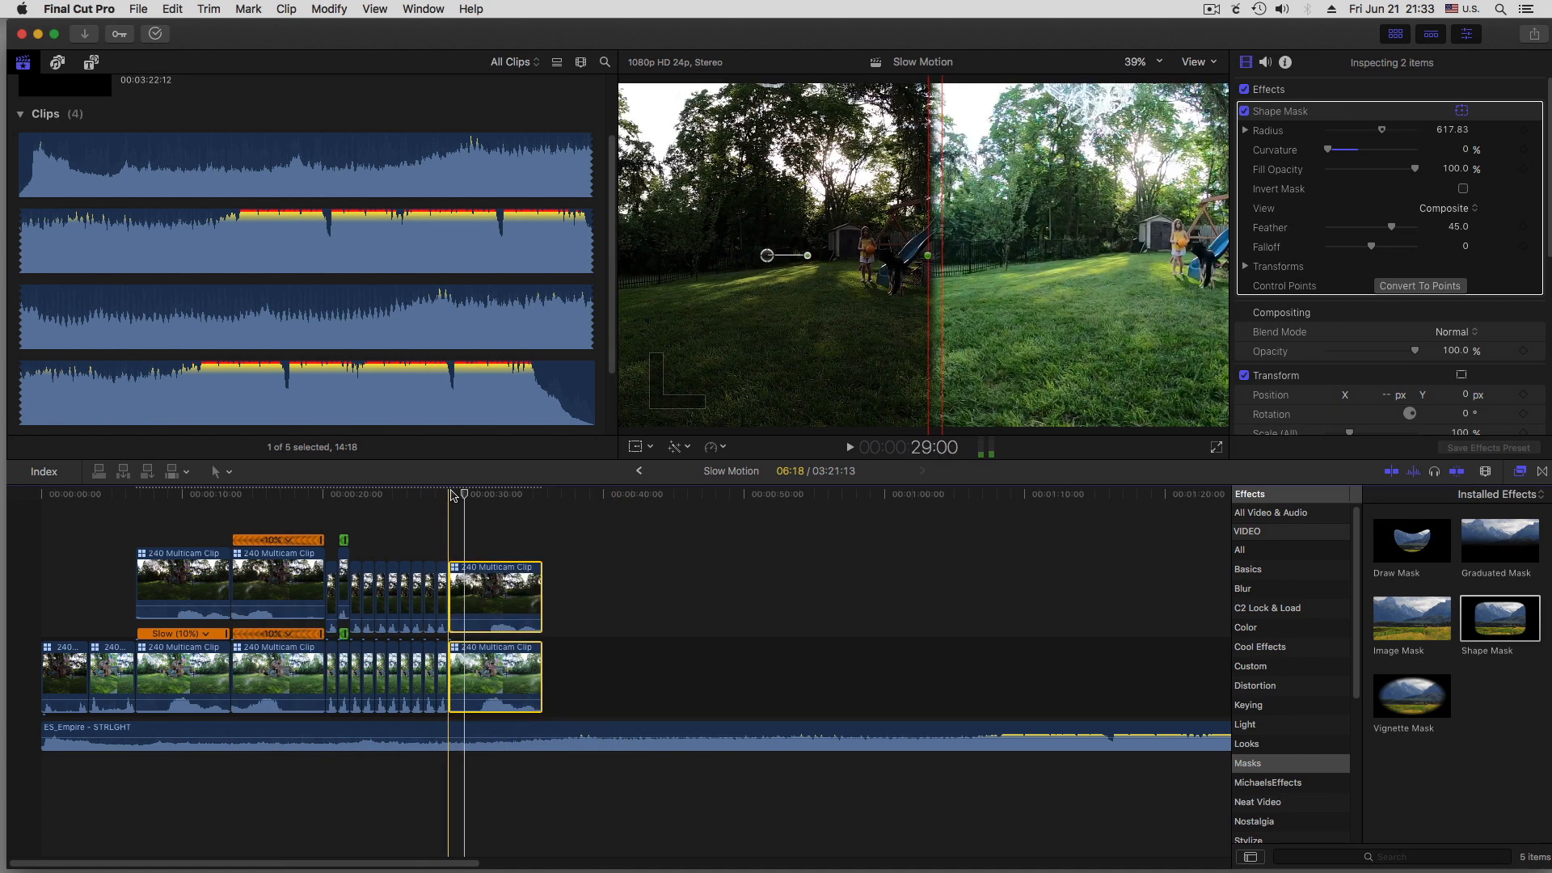
# Play the slow-motion pair at the end of the video and append another copy of it directly after
pyautogui.press('space')
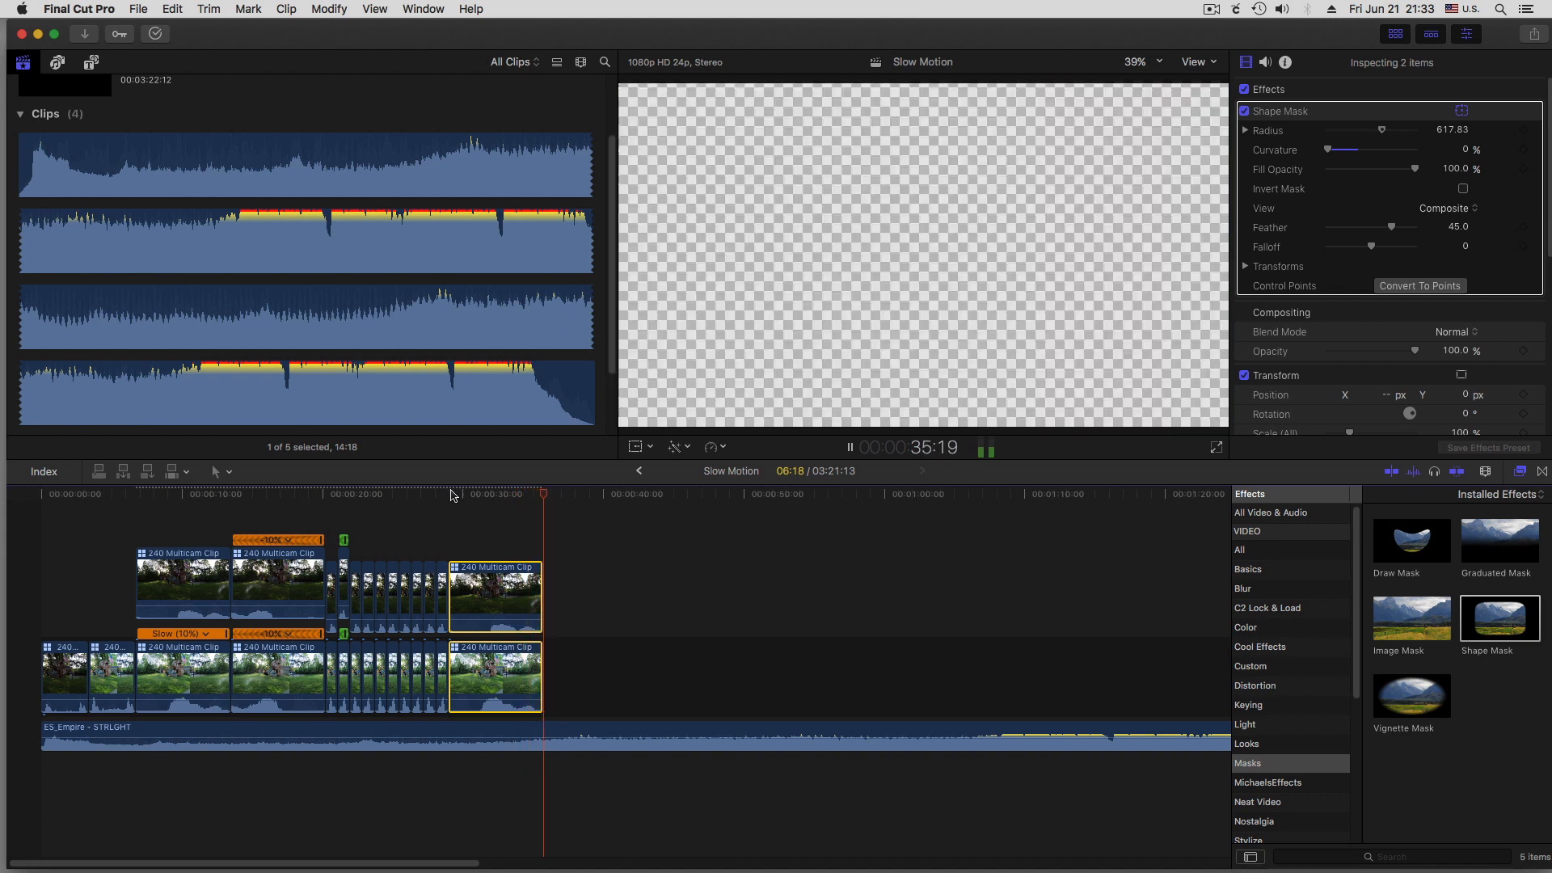
pyautogui.press('space')
pyautogui.moveTo(475, 510); pyautogui.dragTo(600, 589)
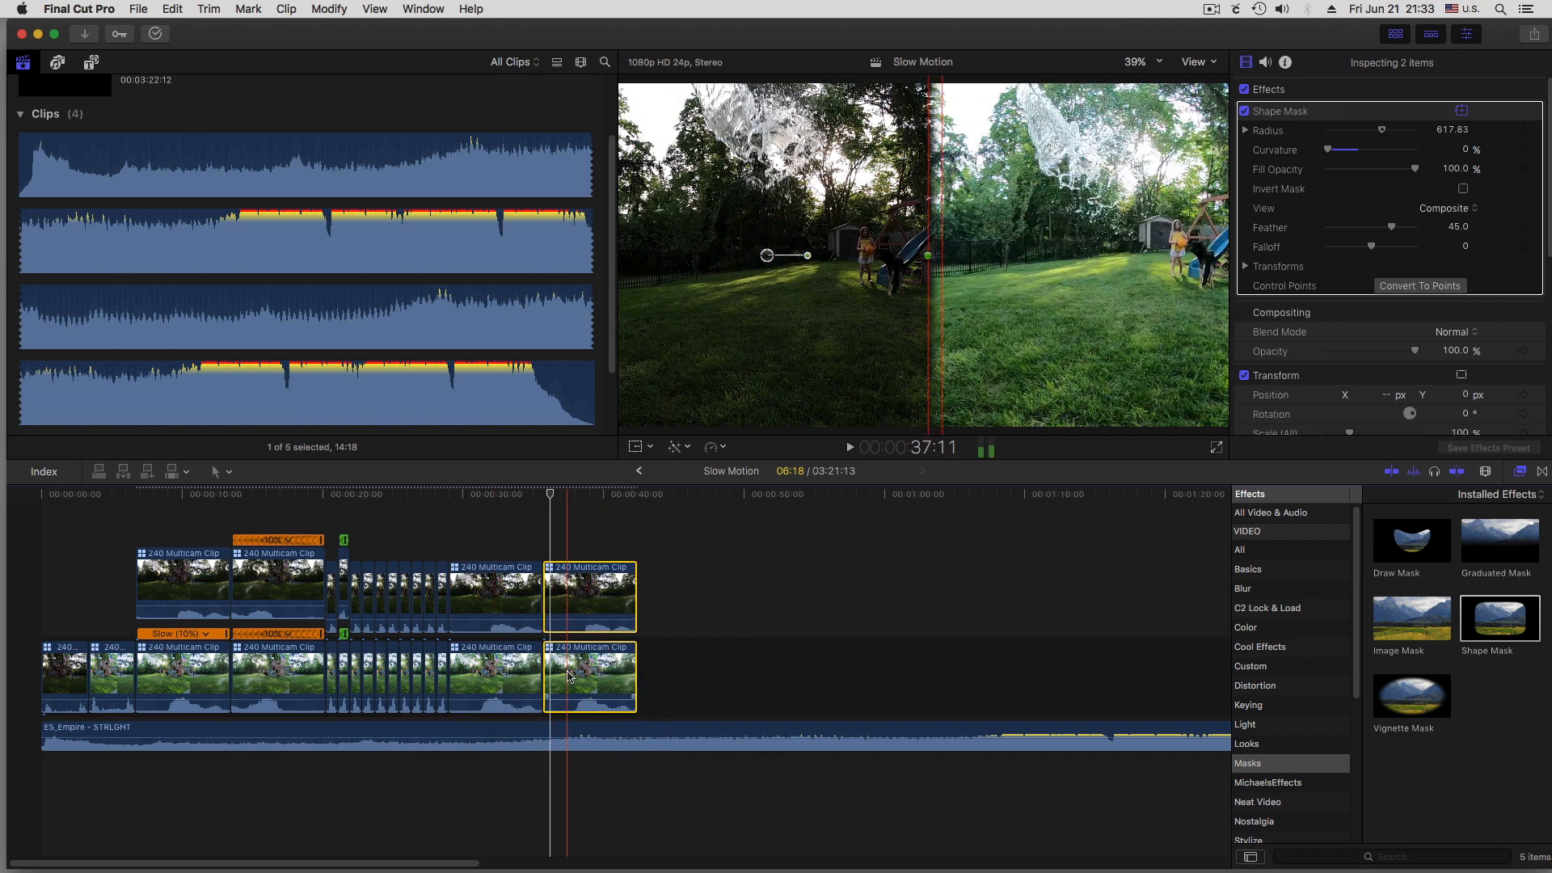
# Append four more copies of the stacked slow-motion pair back to back after the last pair
pyautogui.moveTo(575, 671); pyautogui.dragTo(765, 661)
pyautogui.moveTo(793, 598); pyautogui.dragTo(888, 598)
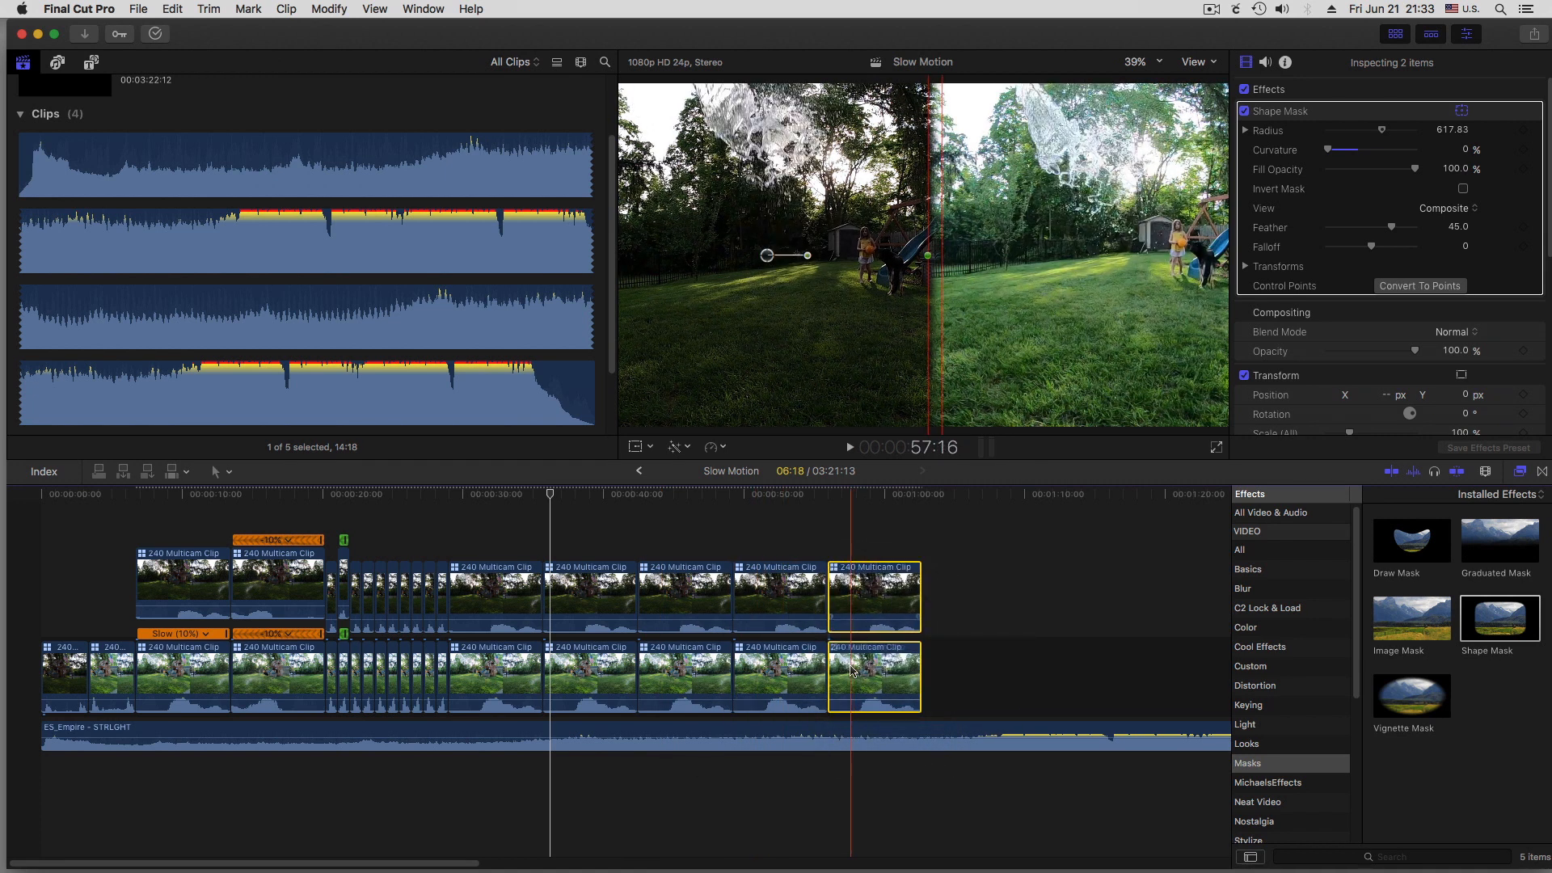
pyautogui.moveTo(897, 659); pyautogui.dragTo(949, 587)
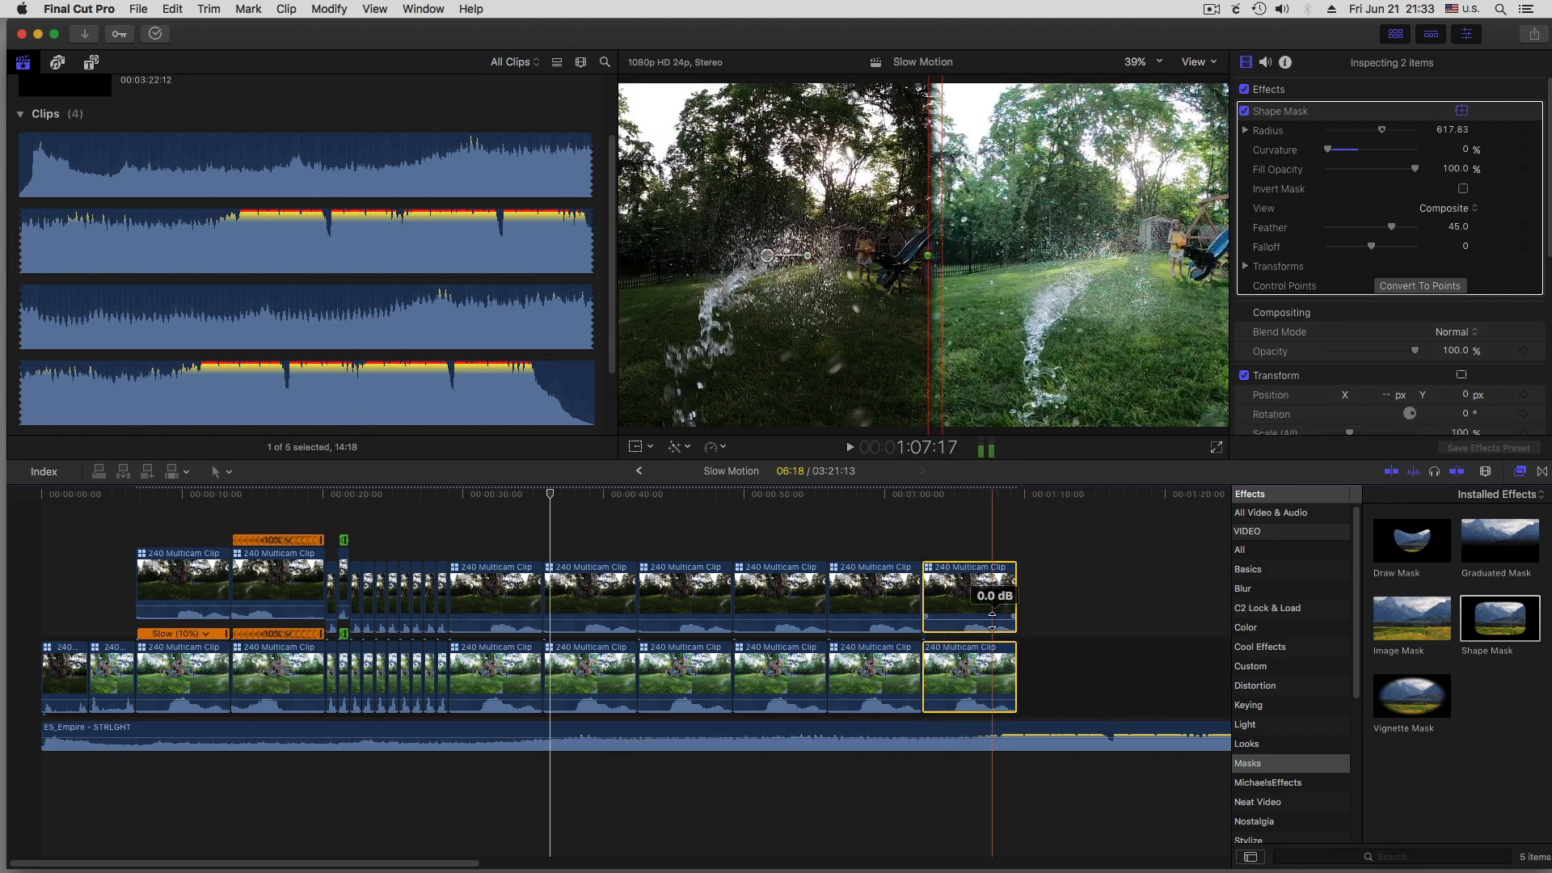
# Add Clock wipe transitions at the end of both final stacked clips, deleting the one at the upper clip's start
pyautogui.click(1543, 473)
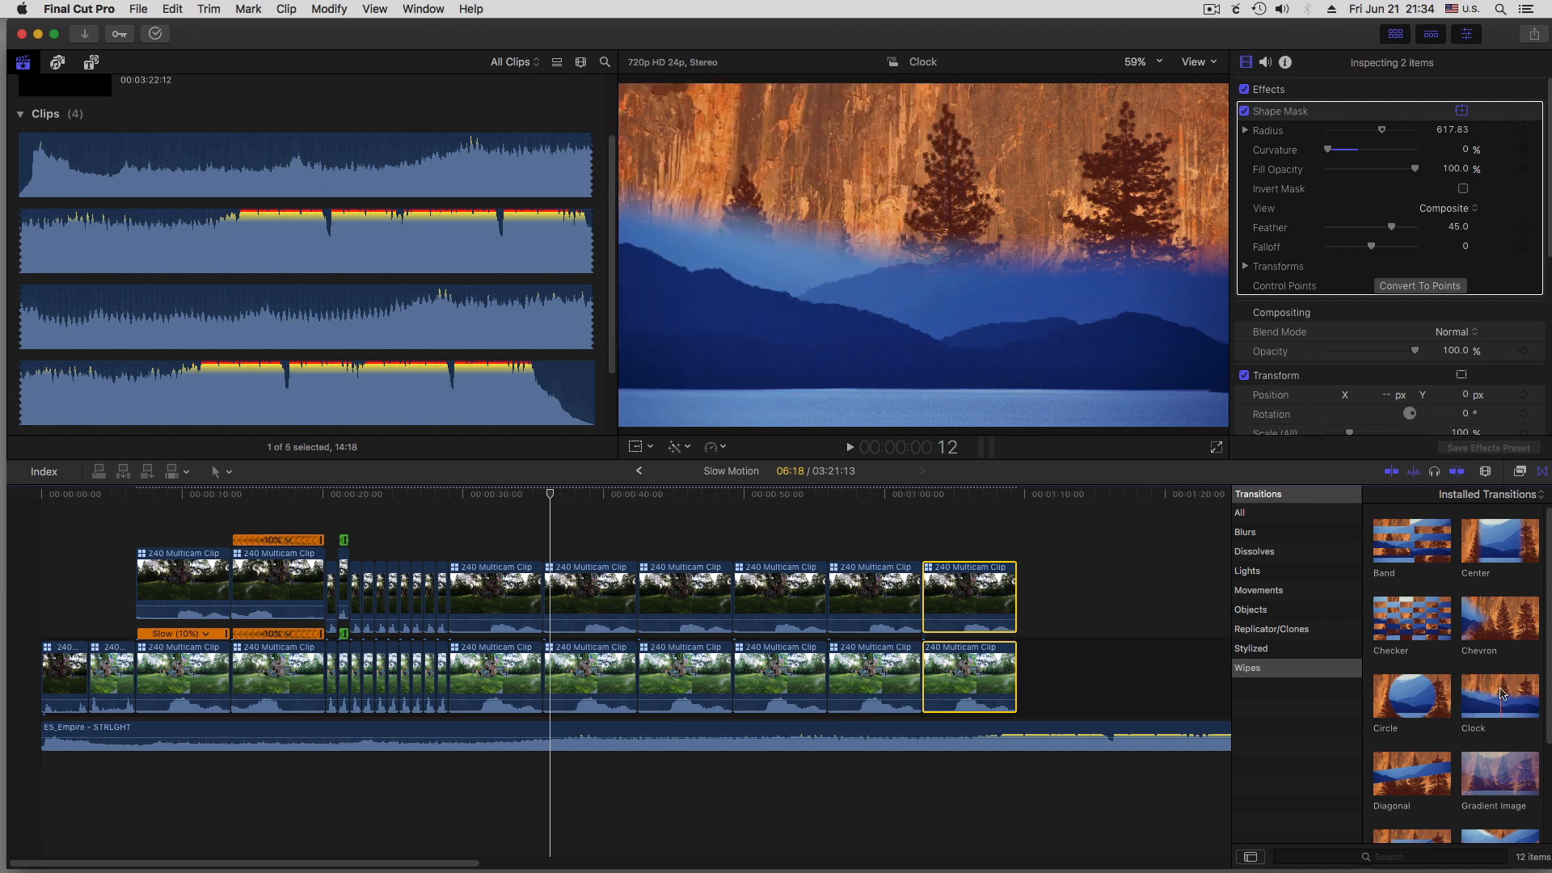
pyautogui.moveTo(1501, 695); pyautogui.dragTo(1004, 597)
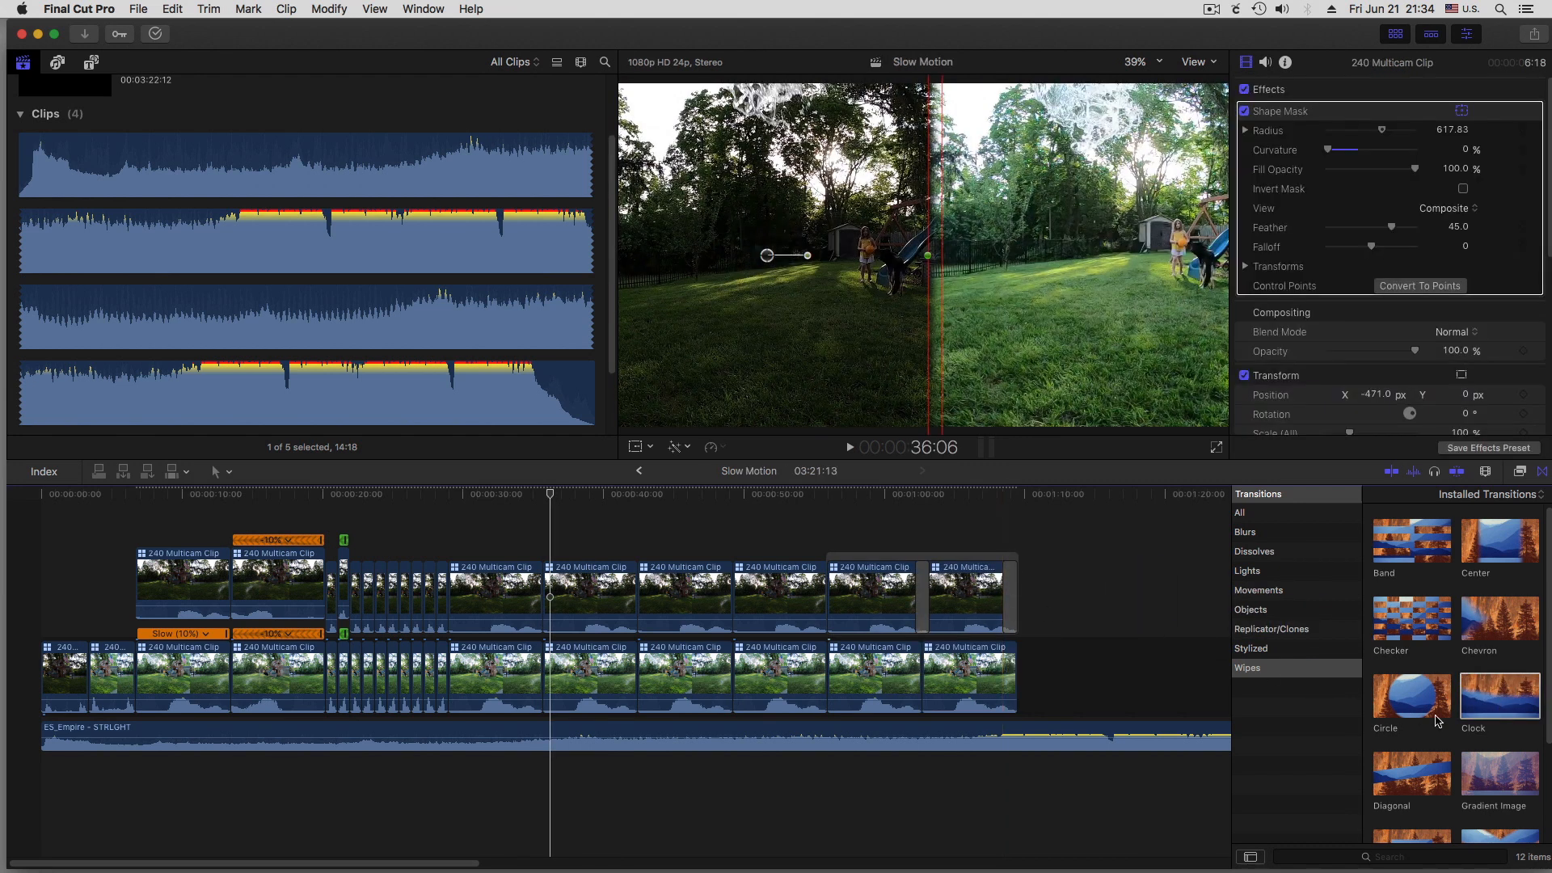
pyautogui.moveTo(1491, 707); pyautogui.dragTo(1178, 679)
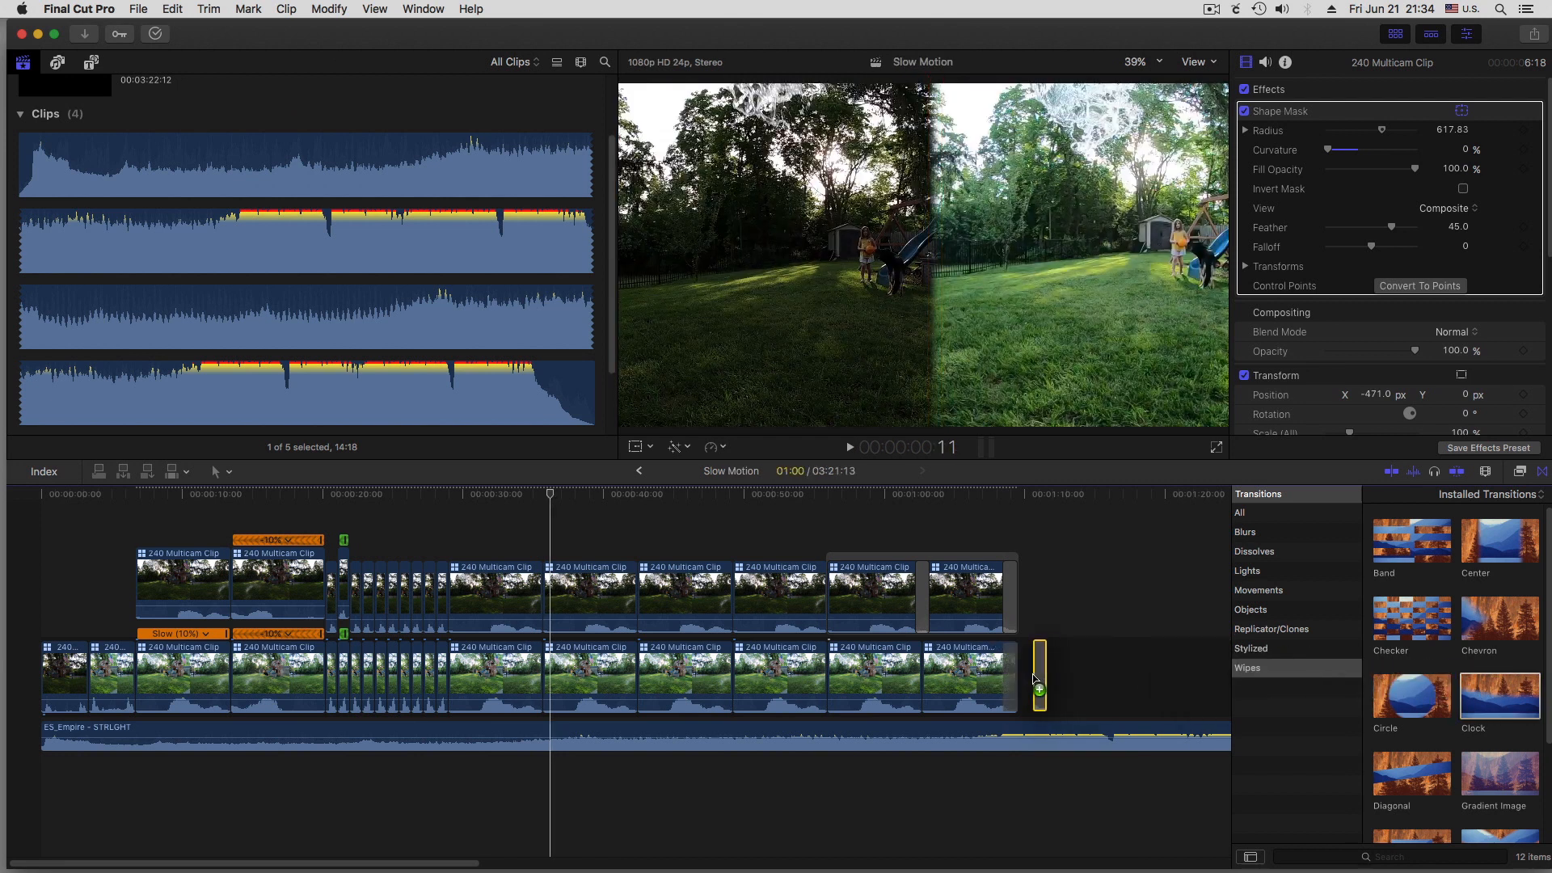
pyautogui.moveTo(1033, 675); pyautogui.dragTo(1032, 676)
pyautogui.click(919, 606)
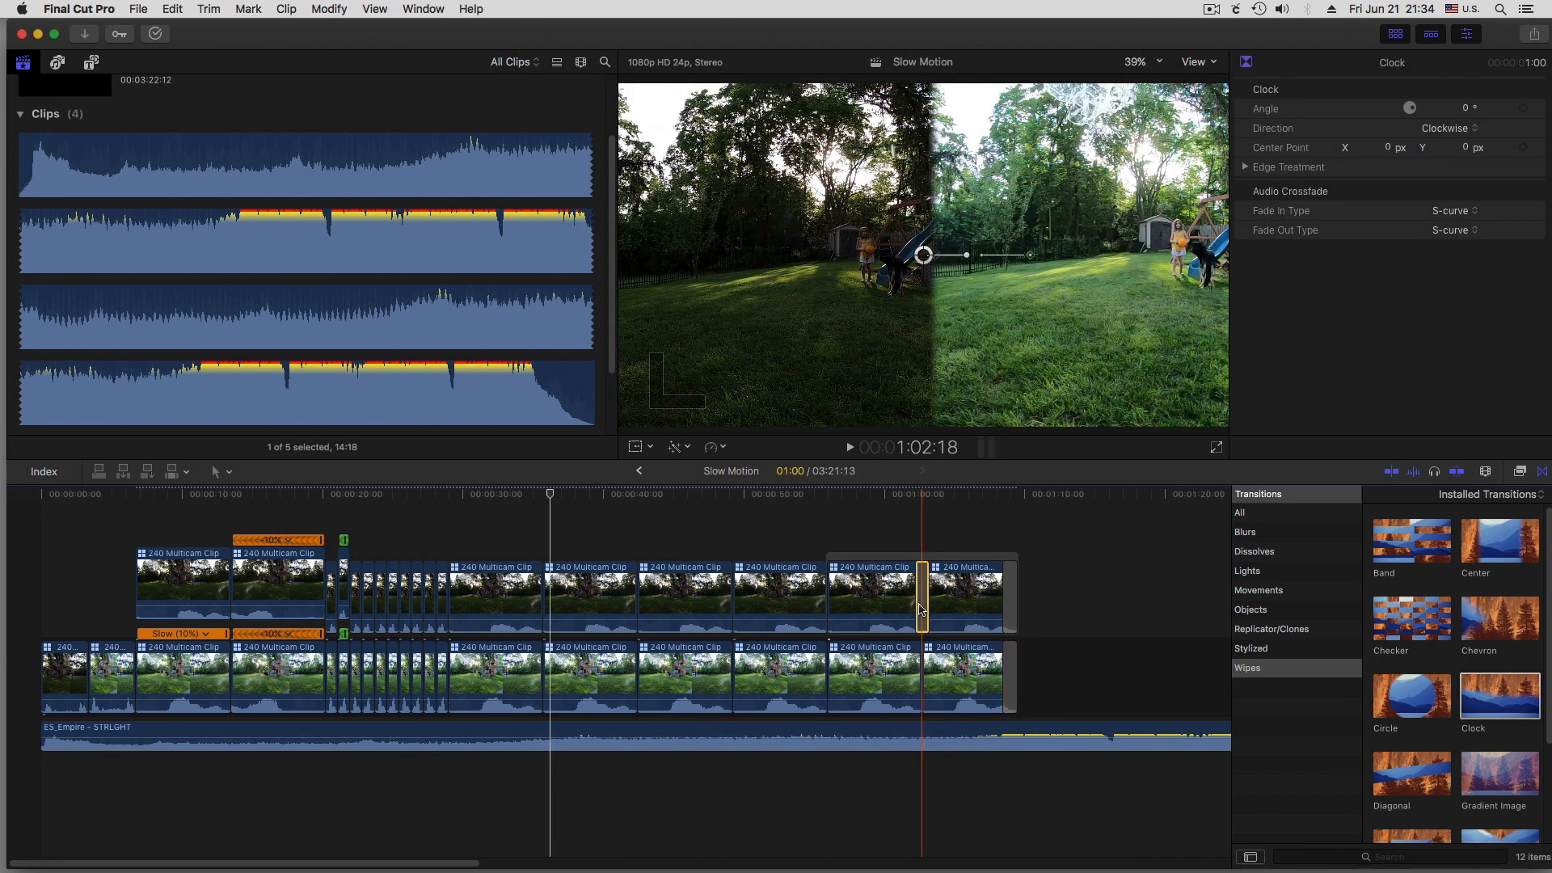
pyautogui.press('Delete')
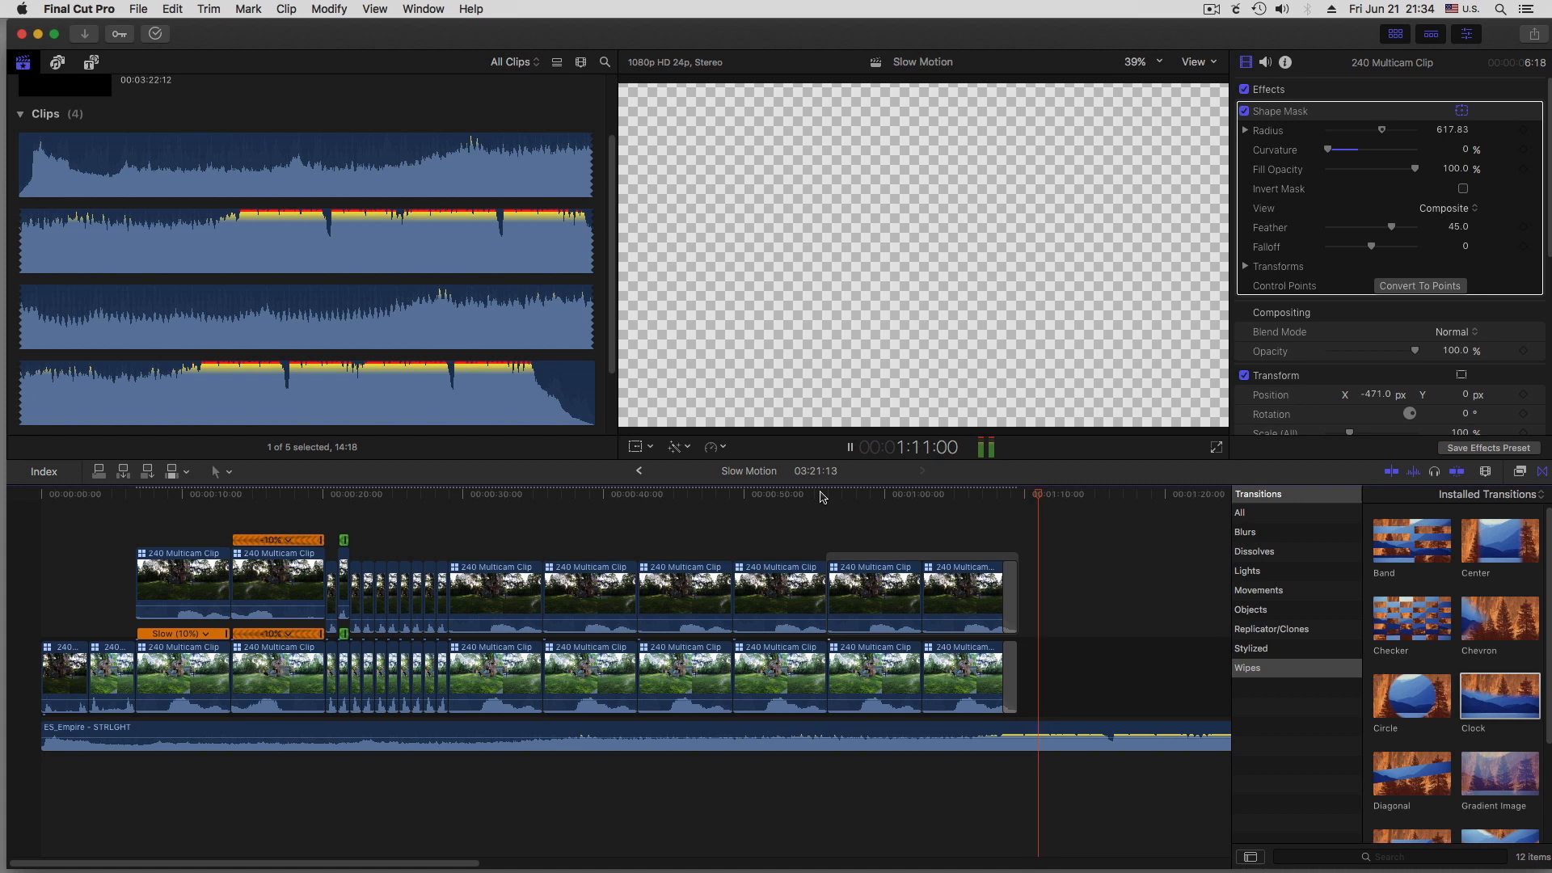
# Cut the music clip at 1:16:04 and delete everything after the cut
pyautogui.press('space')
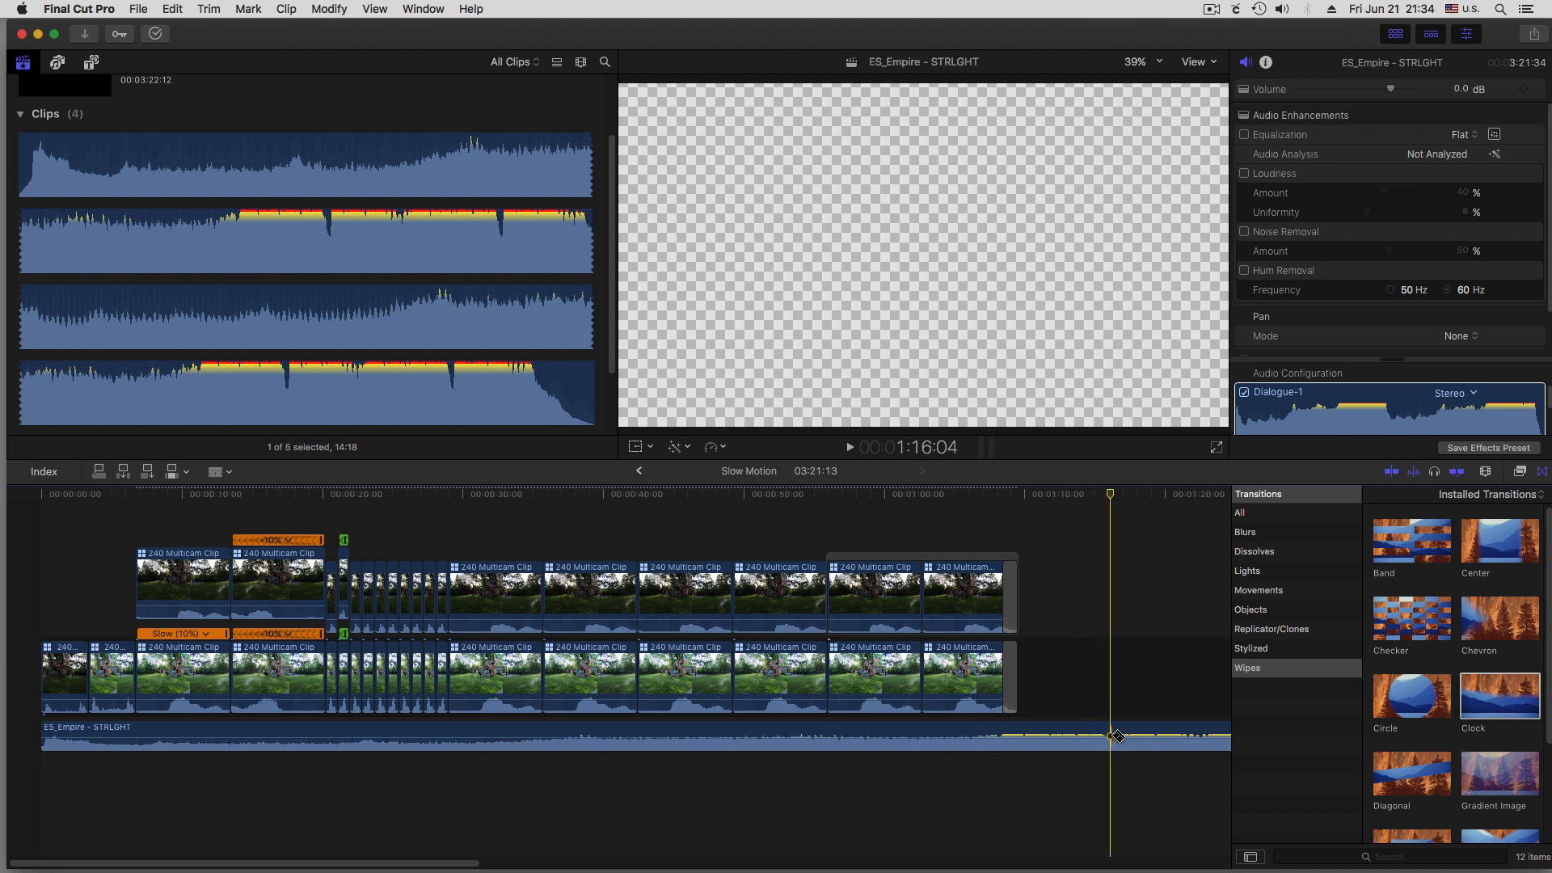
pyautogui.click(1116, 735)
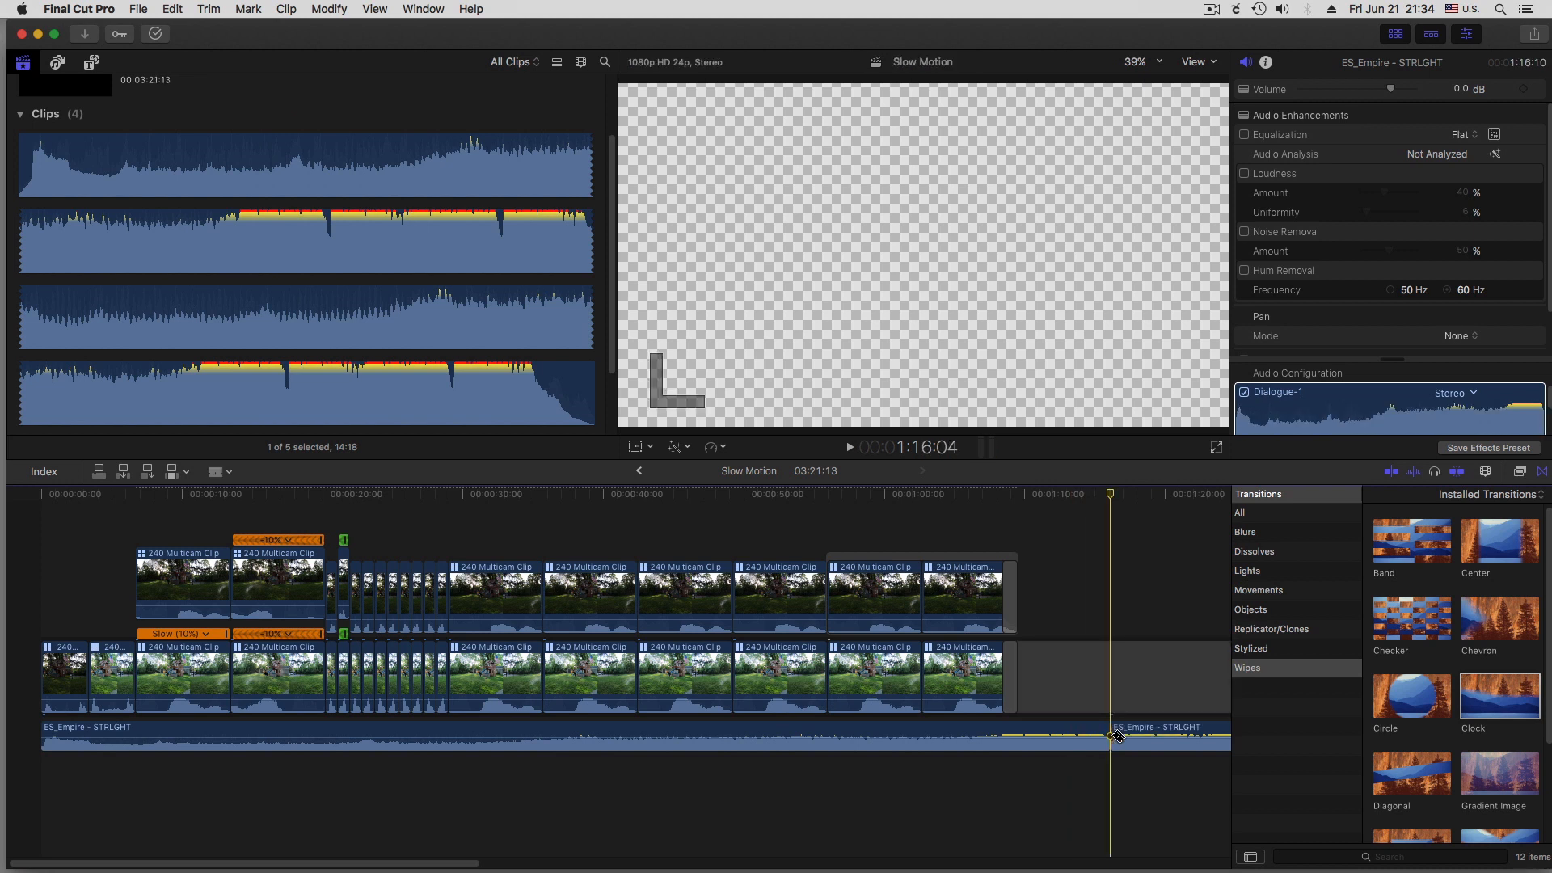
pyautogui.click(1119, 674)
pyautogui.moveTo(1142, 627); pyautogui.dragTo(1166, 764)
pyautogui.press('Delete')
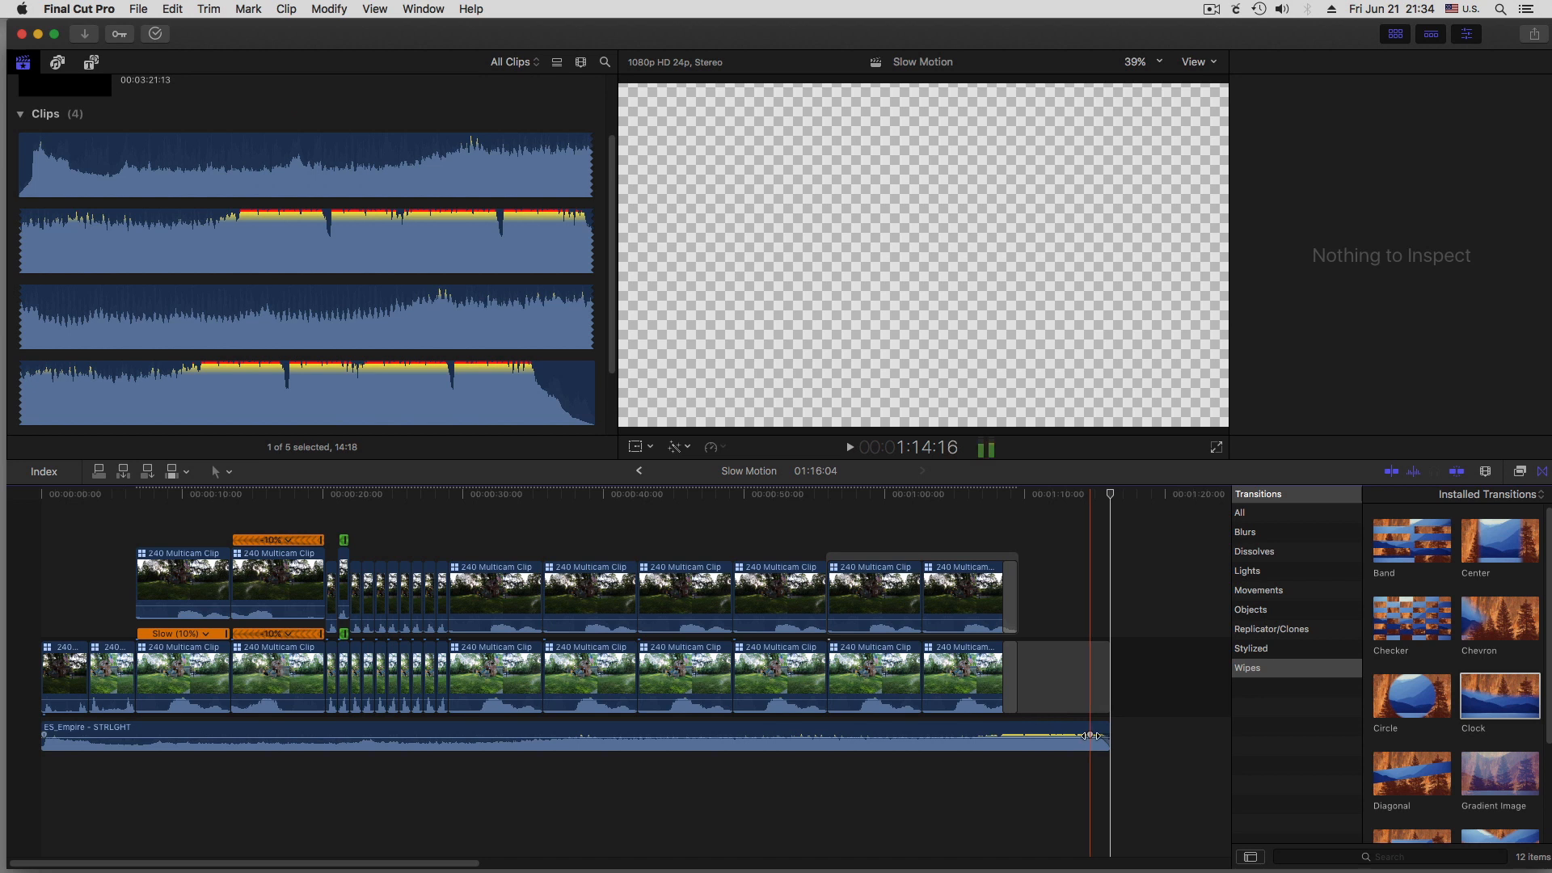
# Fade out the end of the music clip and play the ending from the start of the closing wipe
pyautogui.moveTo(1091, 735); pyautogui.dragTo(1054, 736)
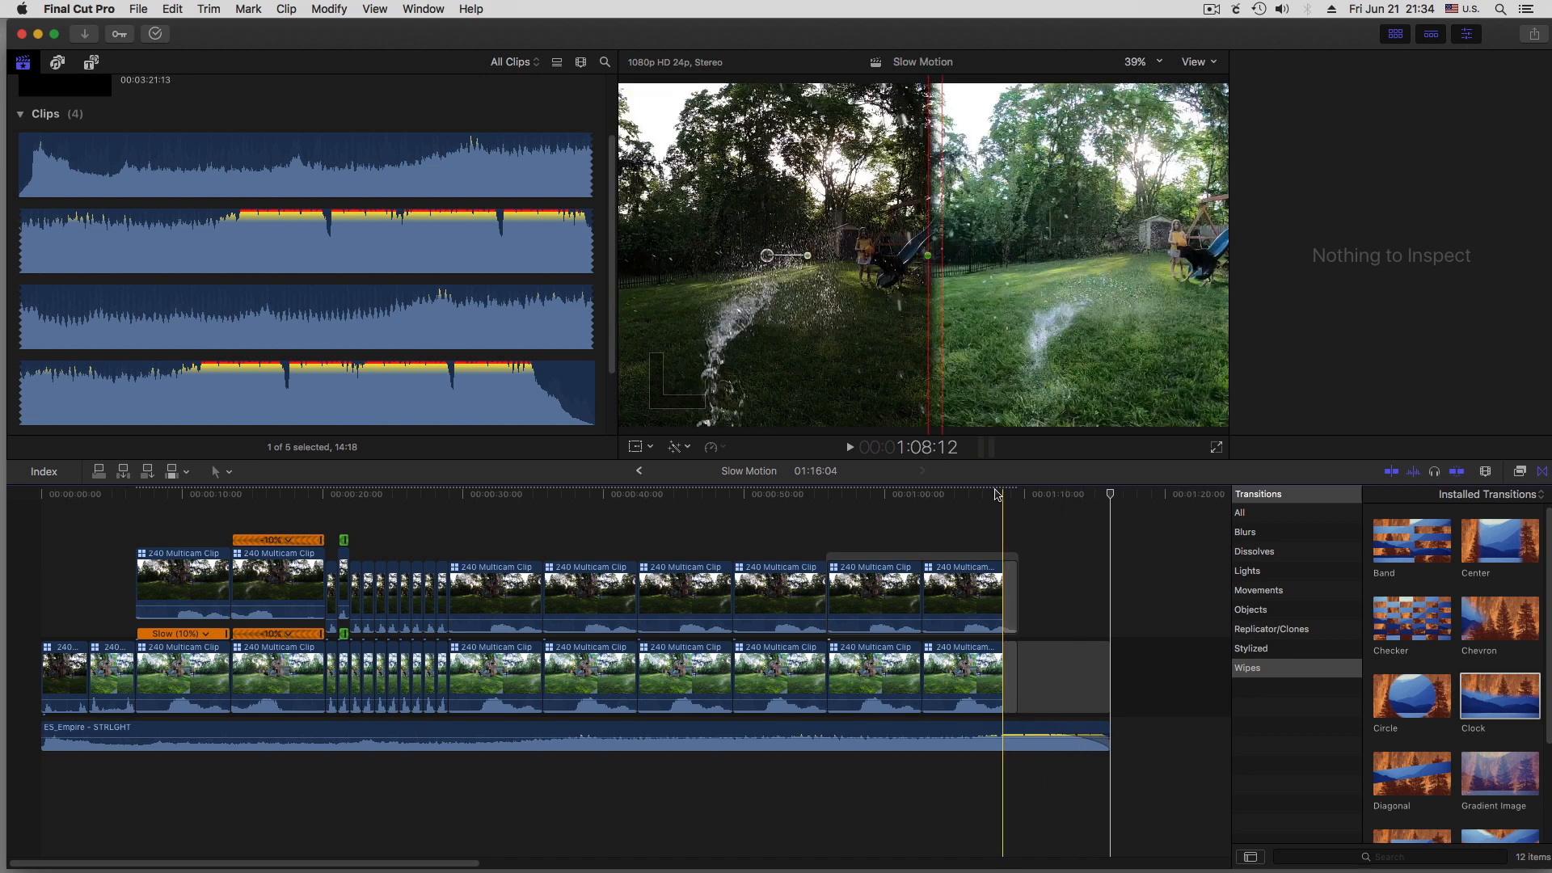
pyautogui.click(1001, 501)
pyautogui.press('space')
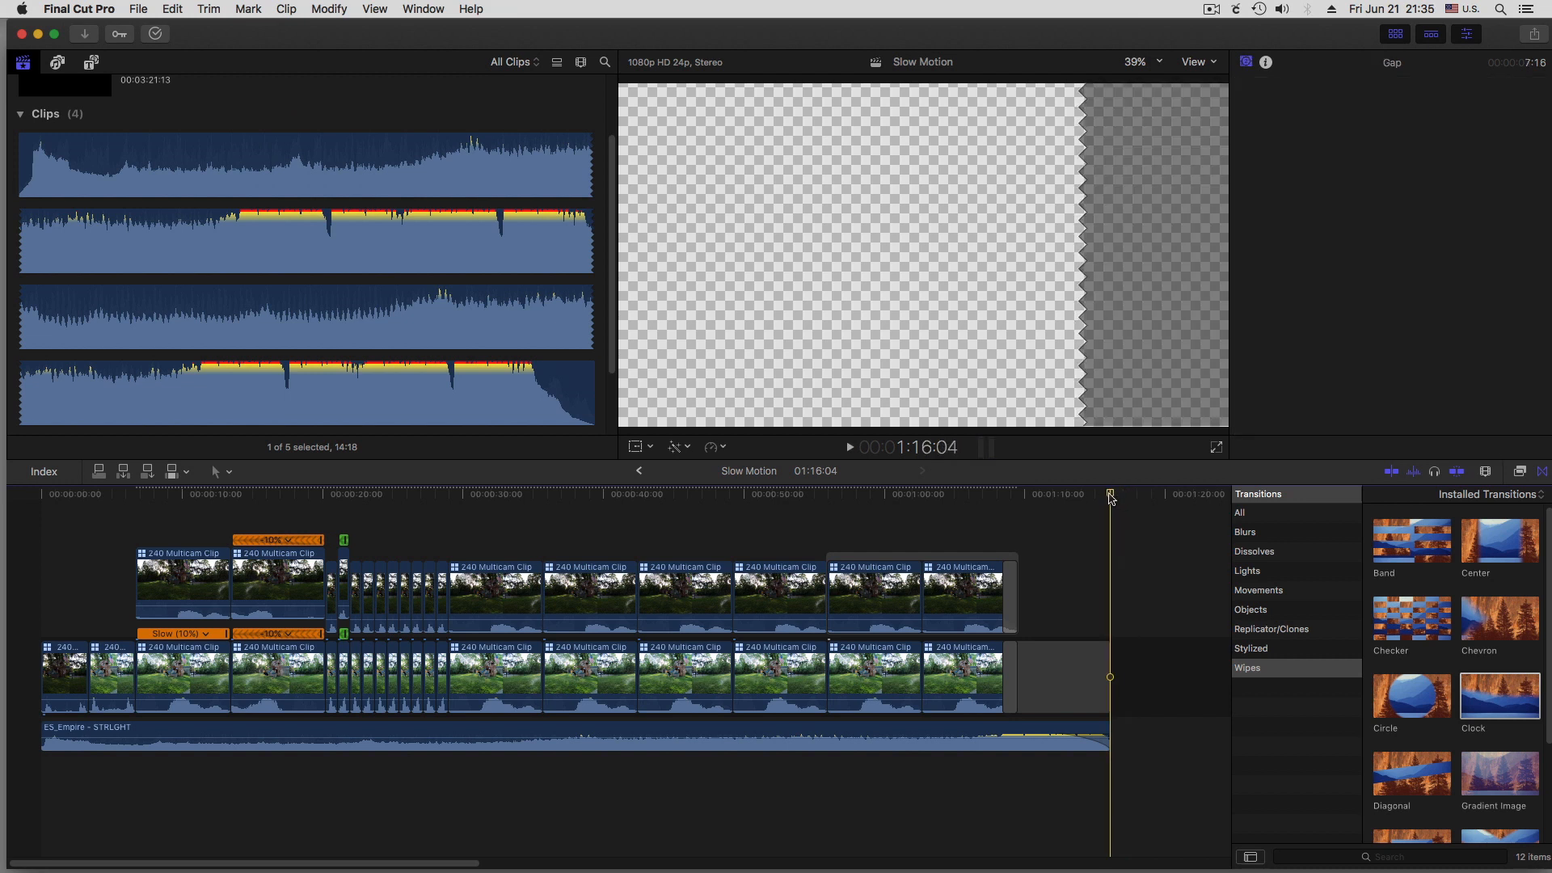
# Select the Slow Motion project in the browser and start sharing it as a Master File
pyautogui.click(1055, 532)
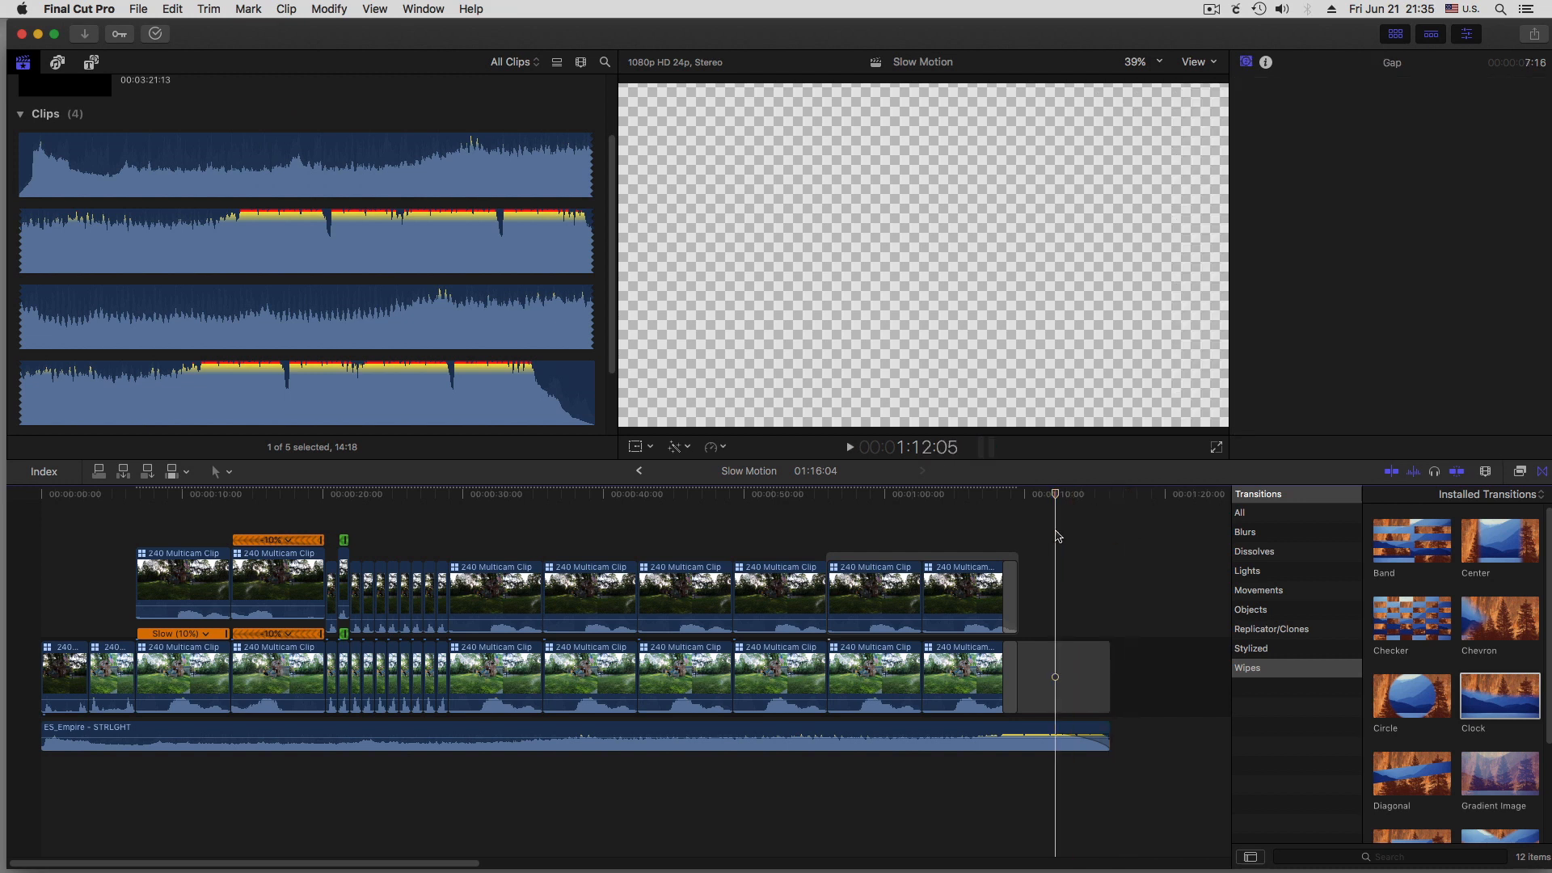
pyautogui.scroll(2, 110, 196)
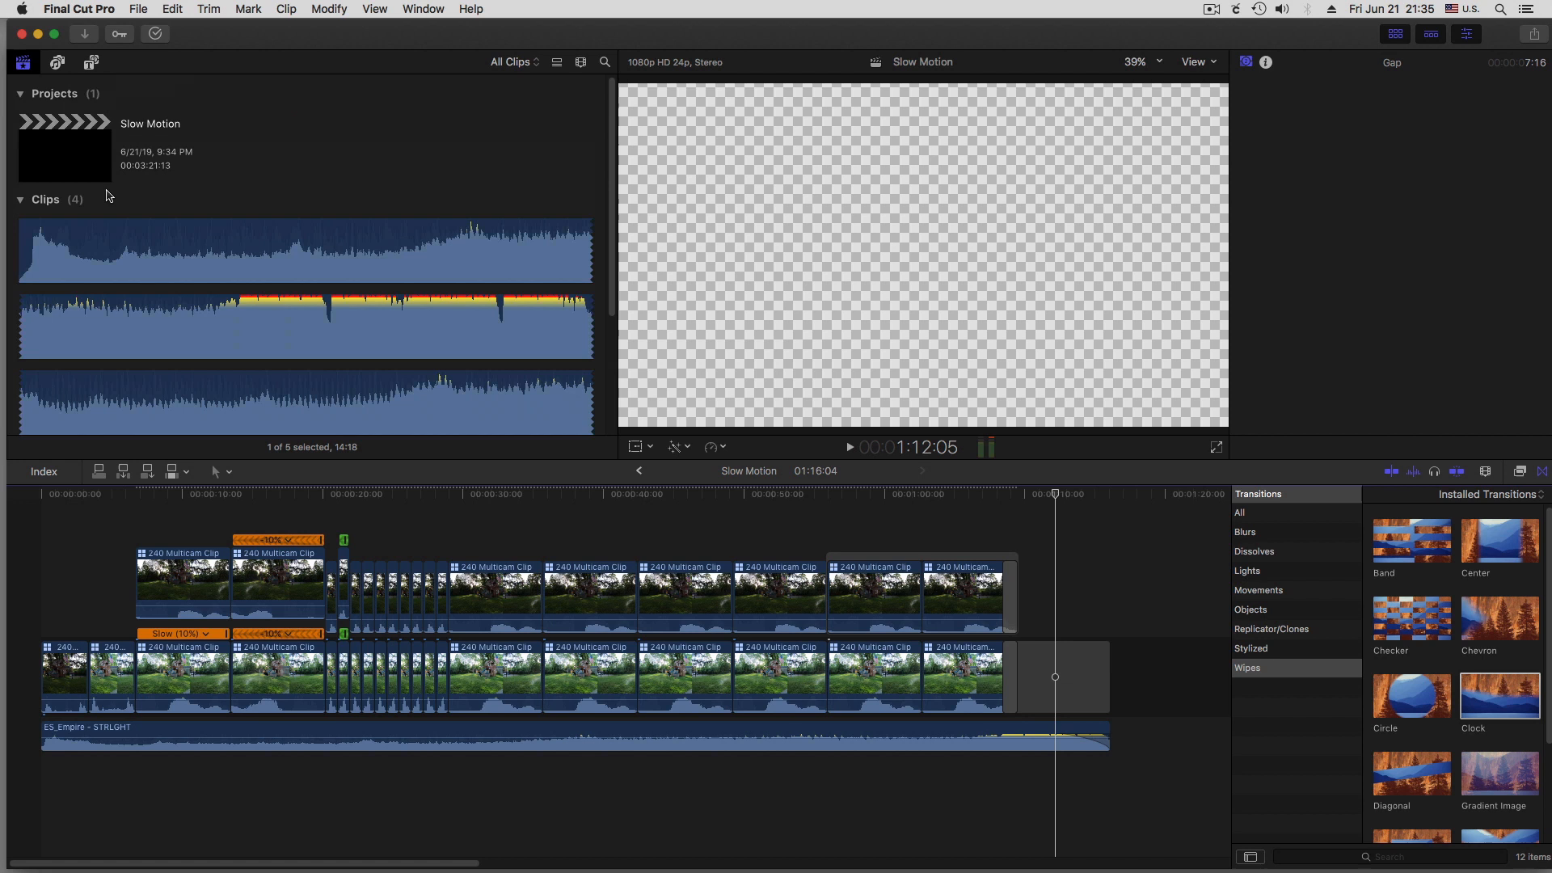
pyautogui.click(60, 162)
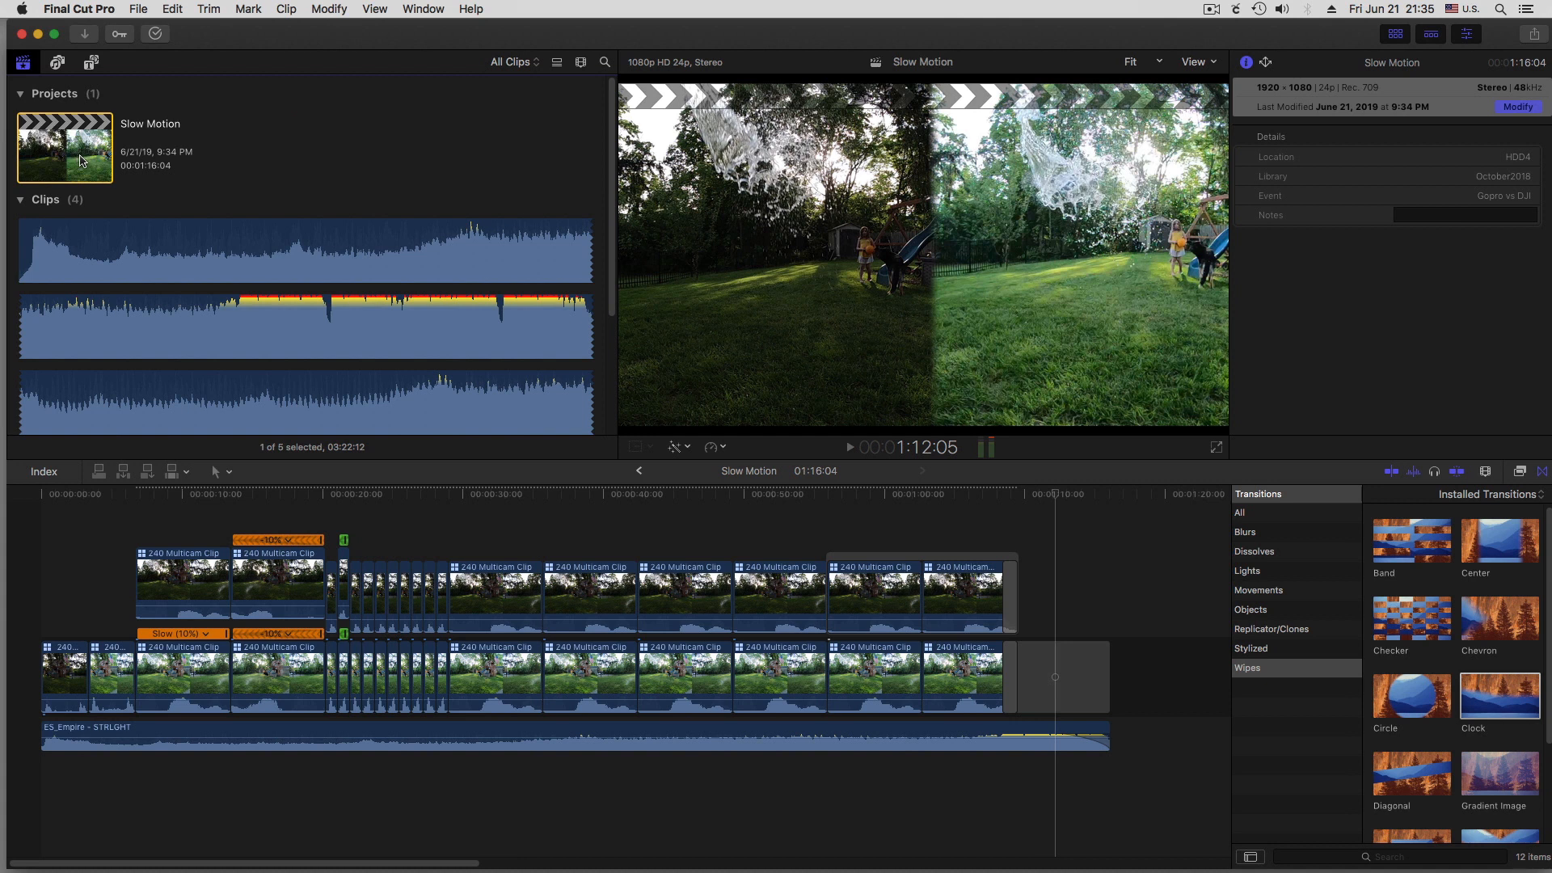
pyautogui.click(137, 8)
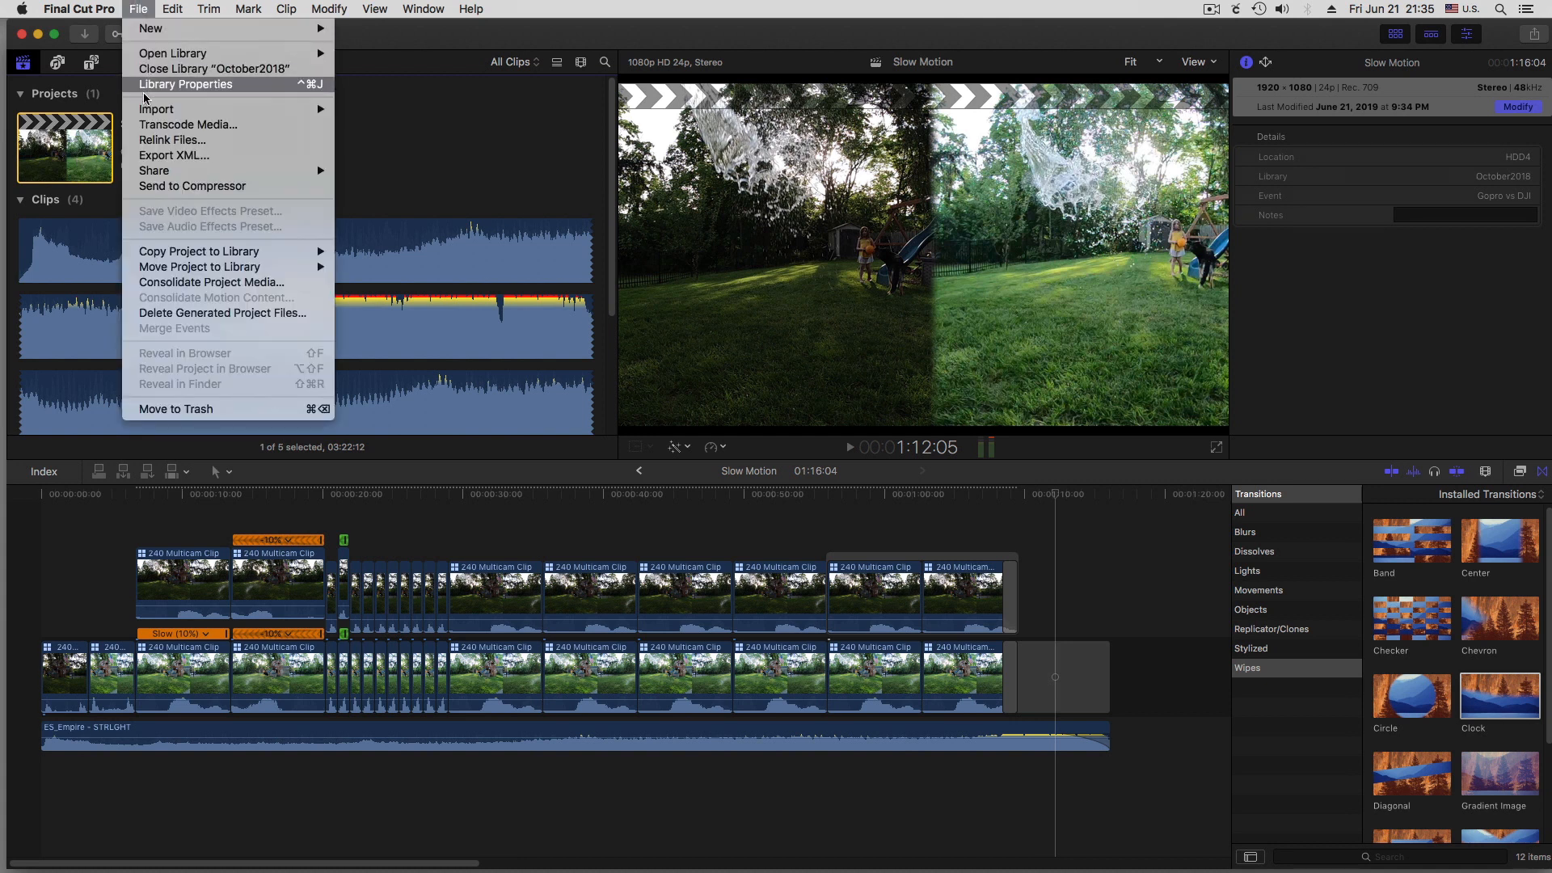
pyautogui.moveTo(151, 173)
pyautogui.click(383, 174)
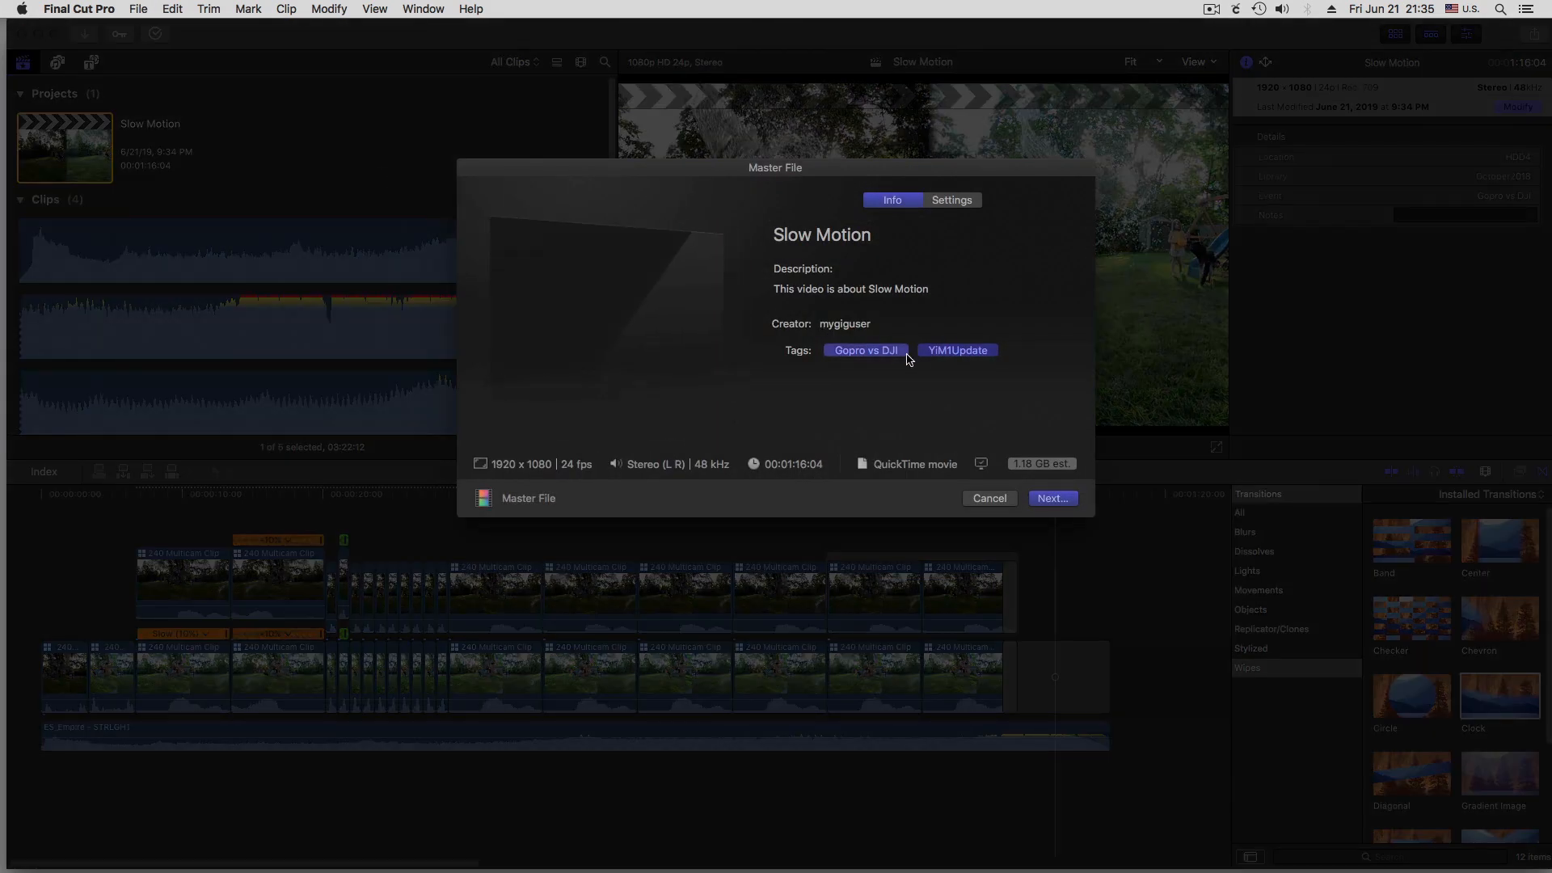
# Remove the YiM1Update tag and export the master file to the Temp Master Video folder as "Slow Motion GoPro vs DJI"
pyautogui.click(940, 351)
pyautogui.press('BackSpace')
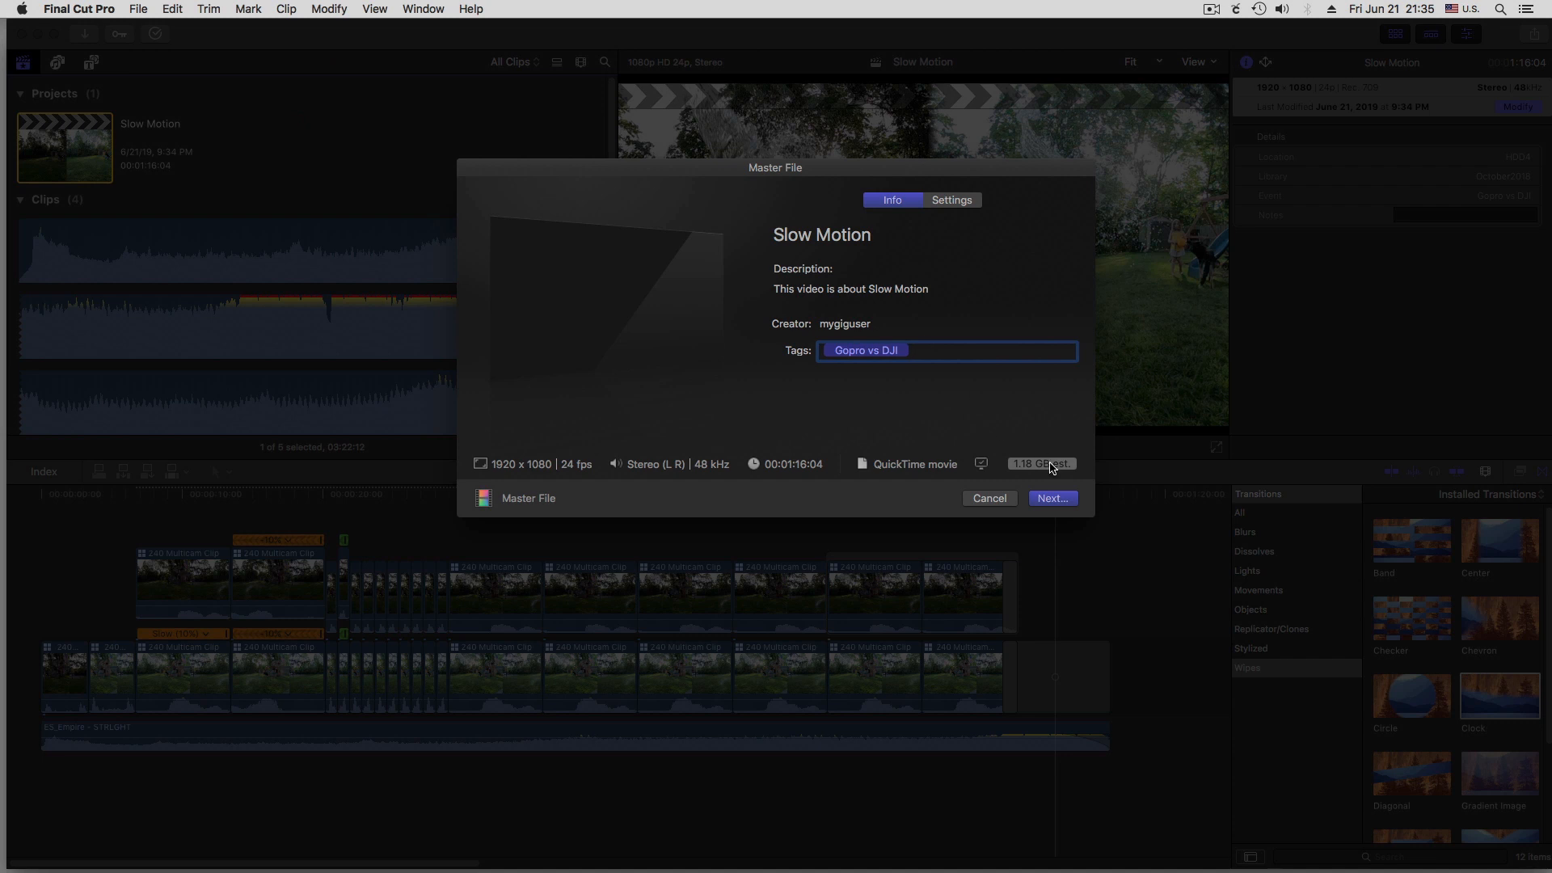
pyautogui.click(1046, 499)
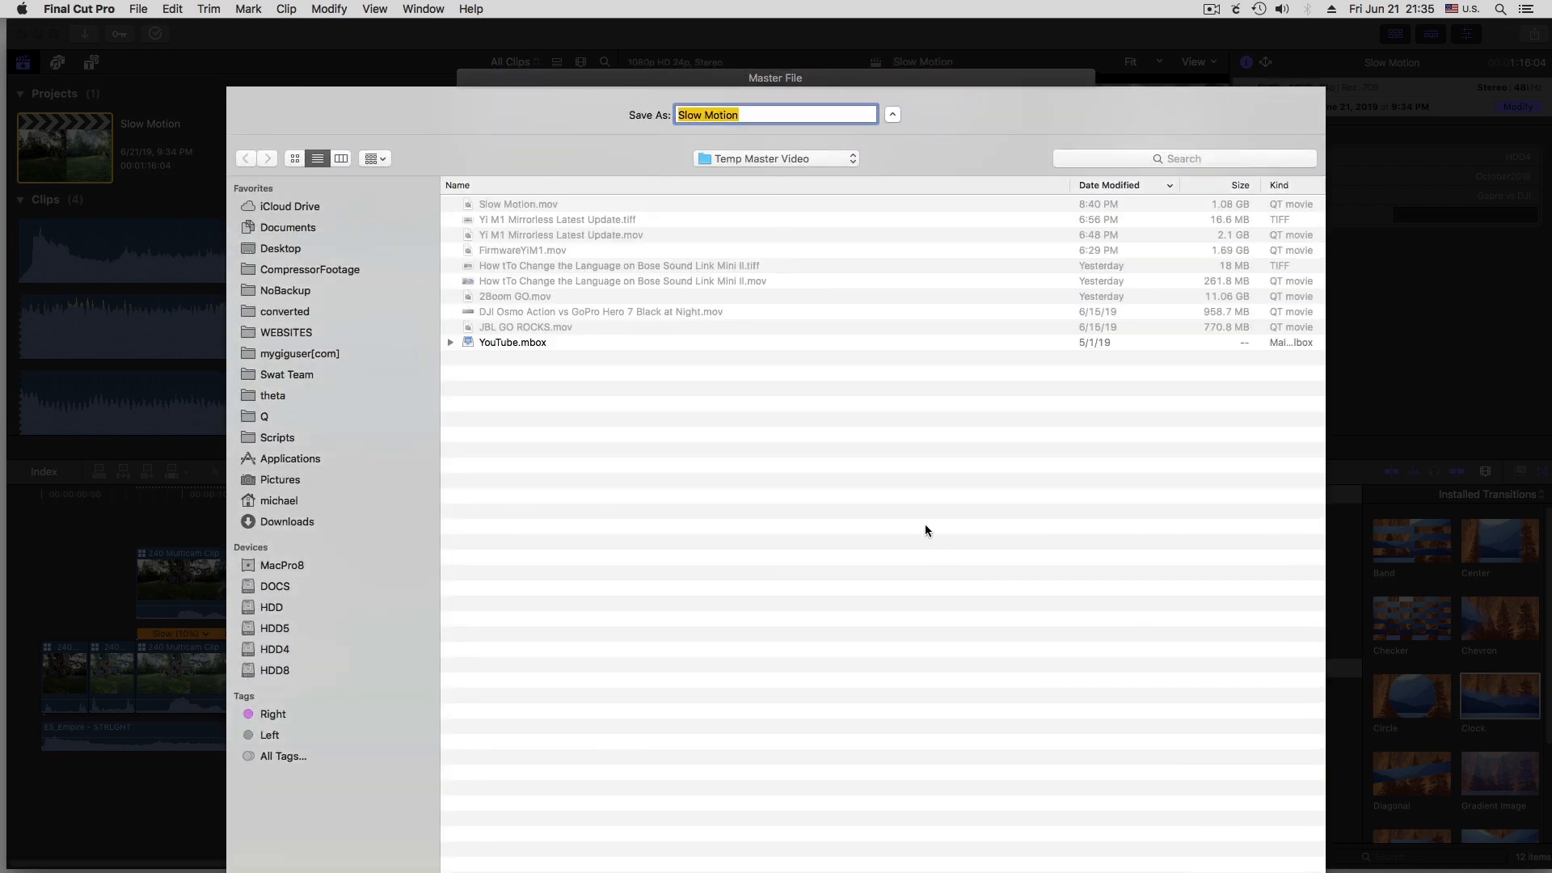
pyautogui.click(747, 114)
pyautogui.write('GoPro vs DJI')
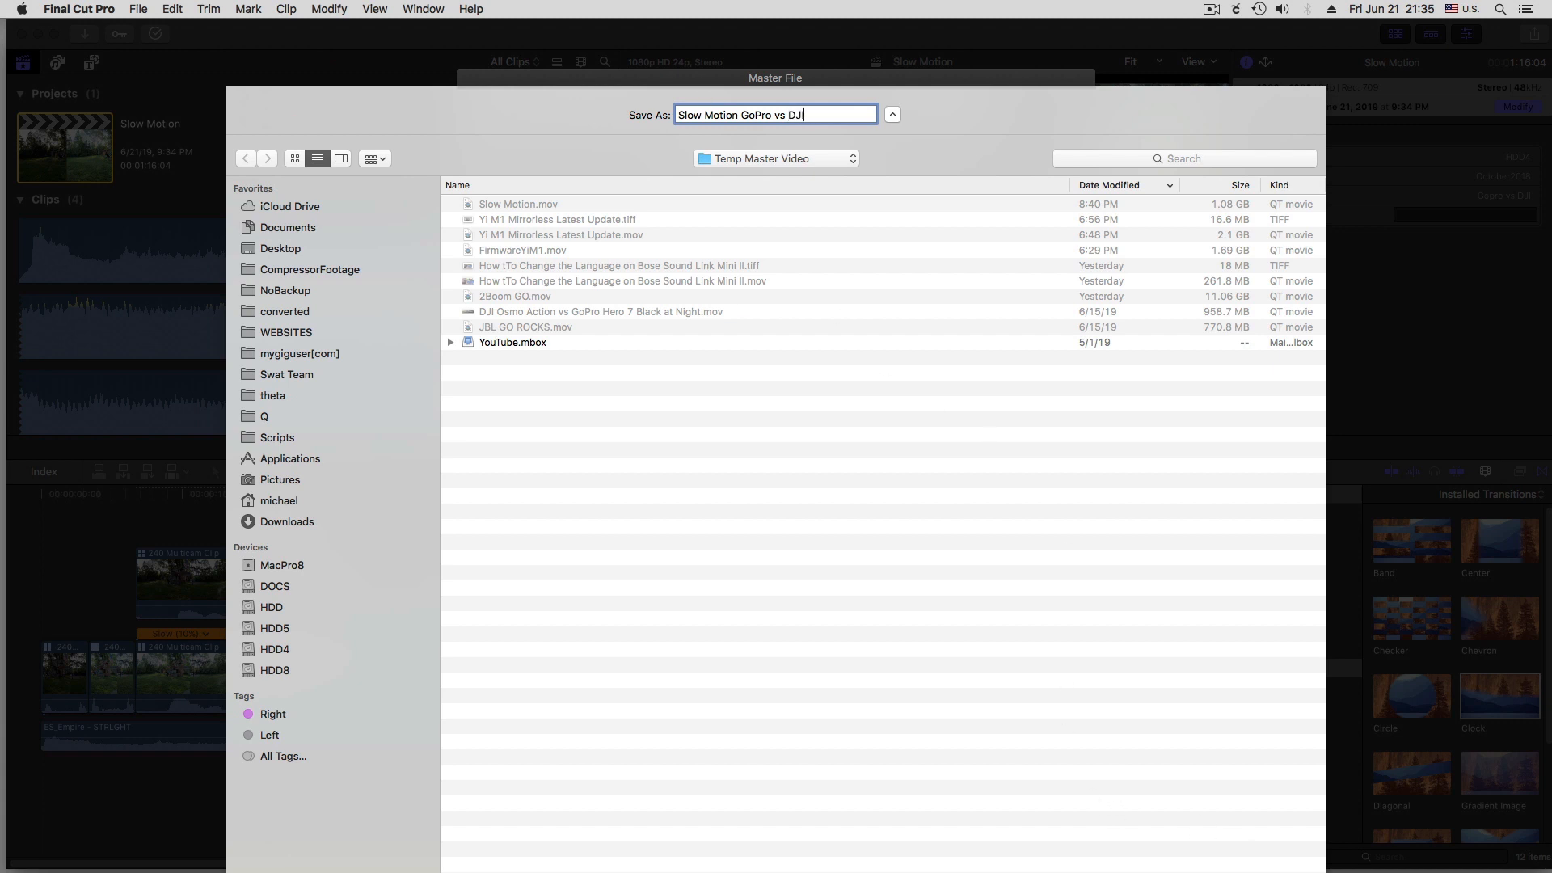
pyautogui.press('Return')
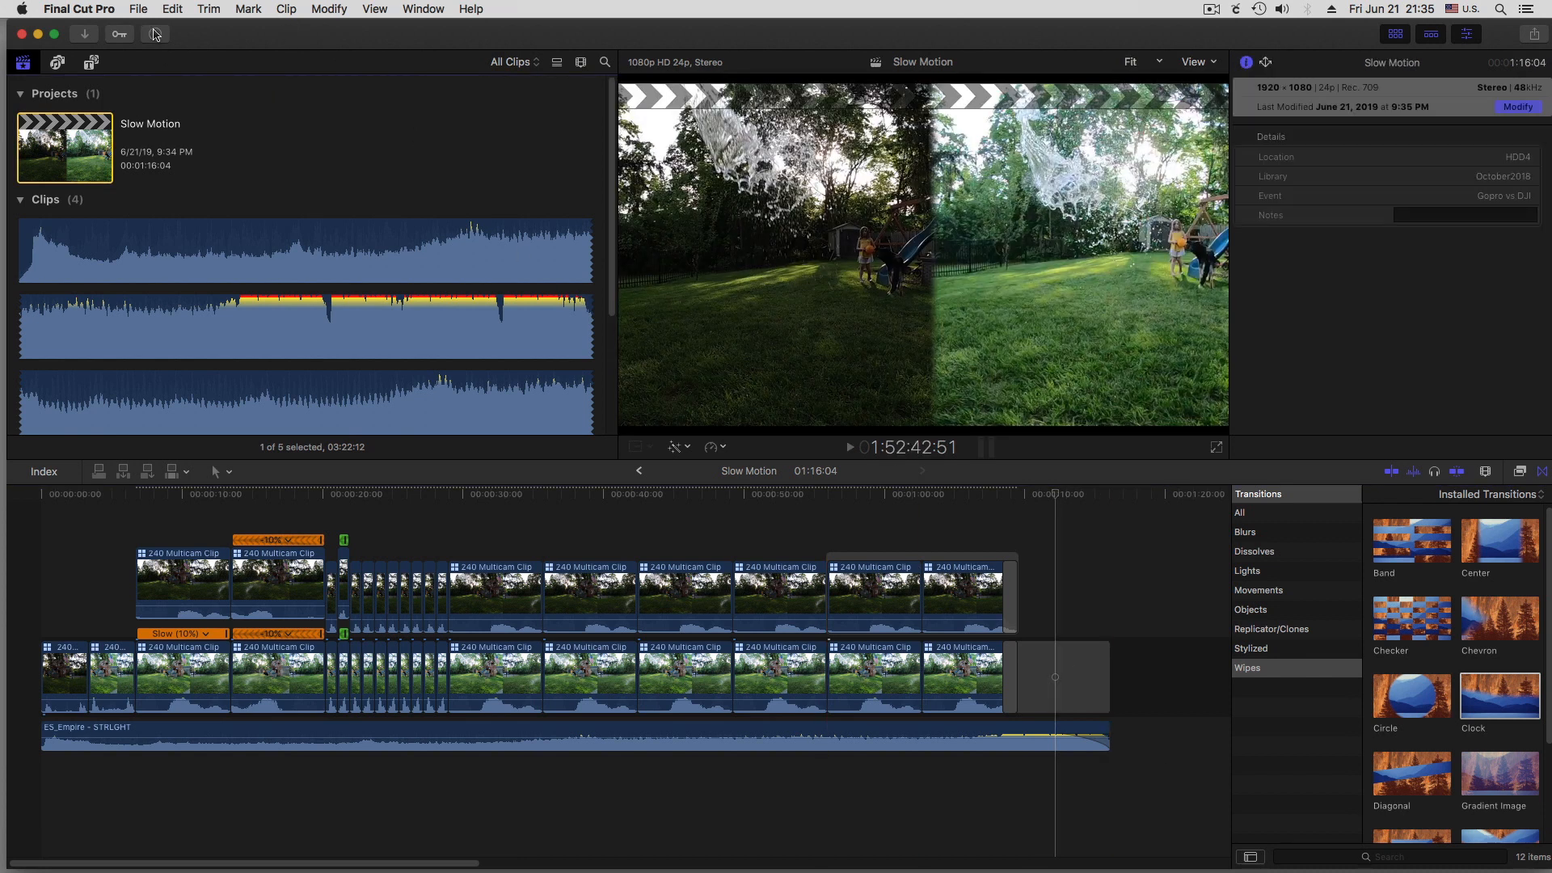
# Check the export's progress in the background tasks, with the sharing details expanded
pyautogui.click(162, 37)
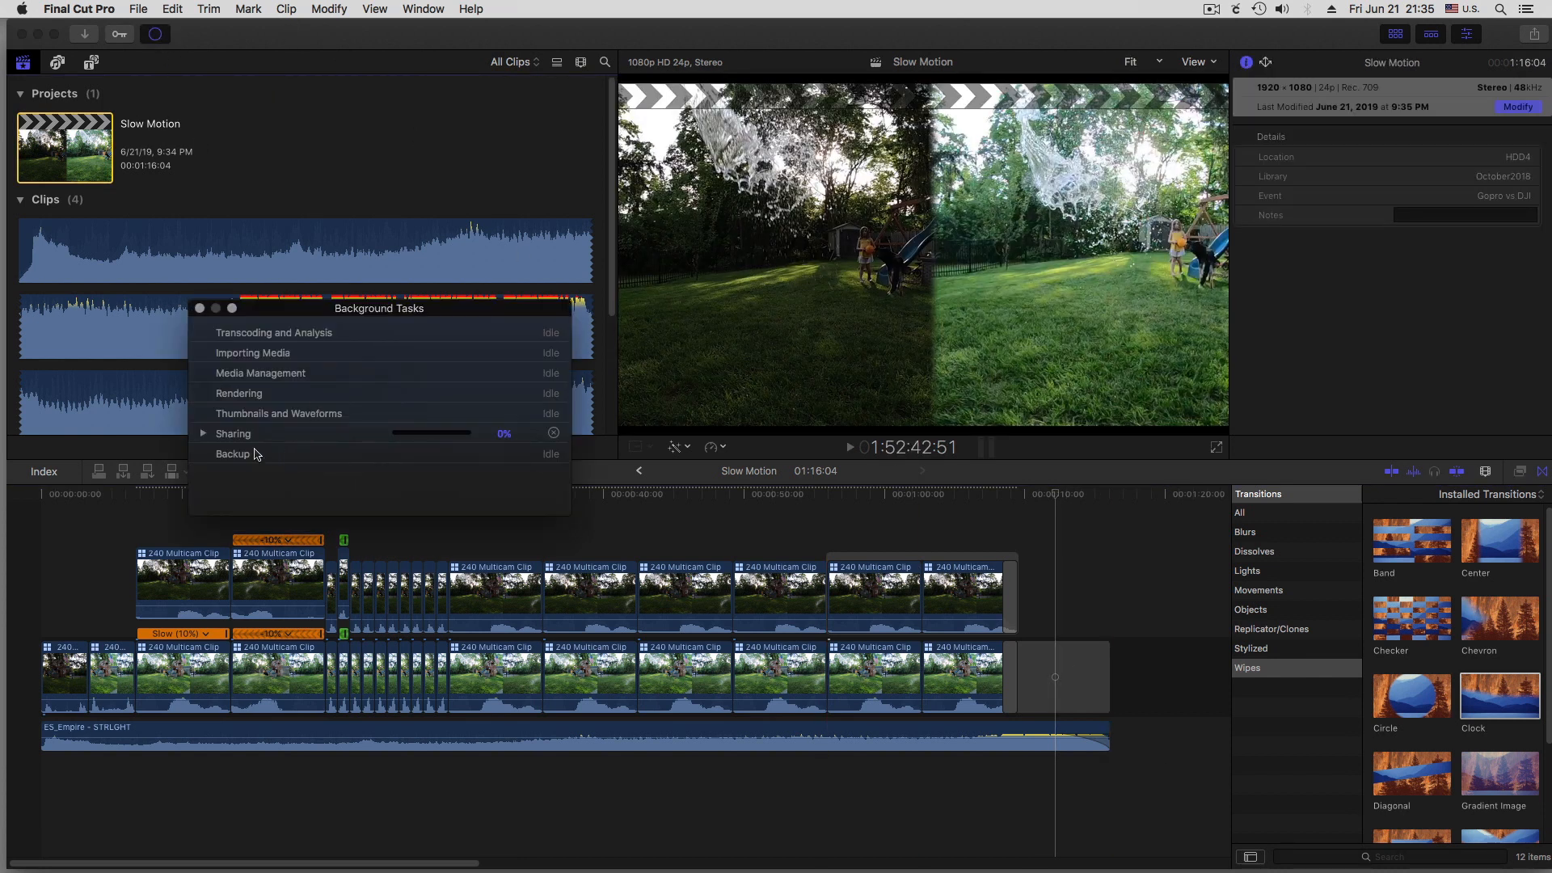
pyautogui.click(203, 434)
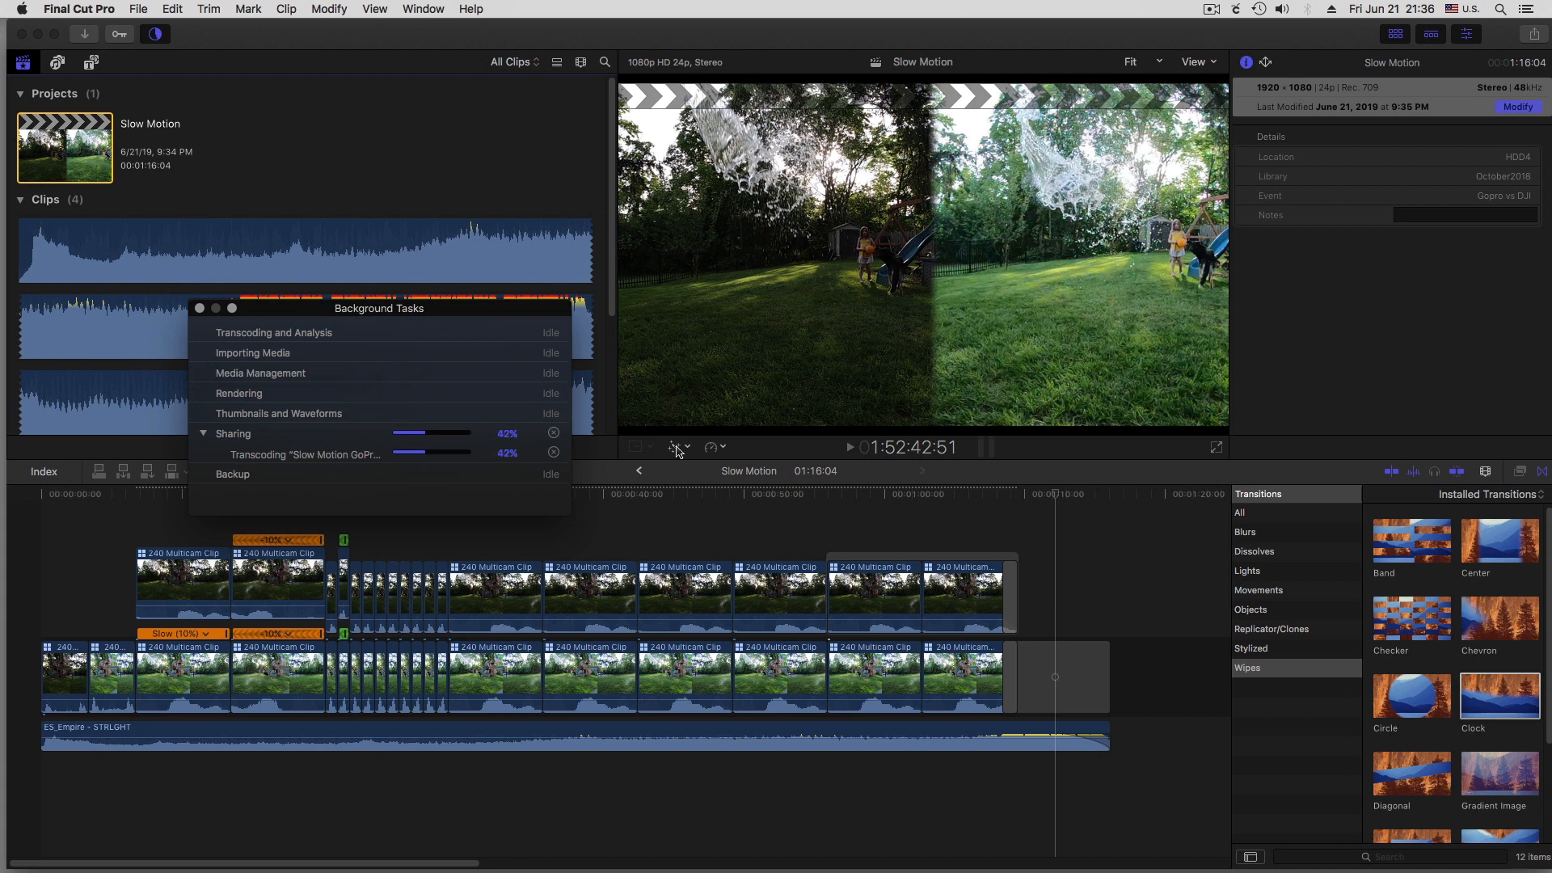
pyautogui.click(750, 503)
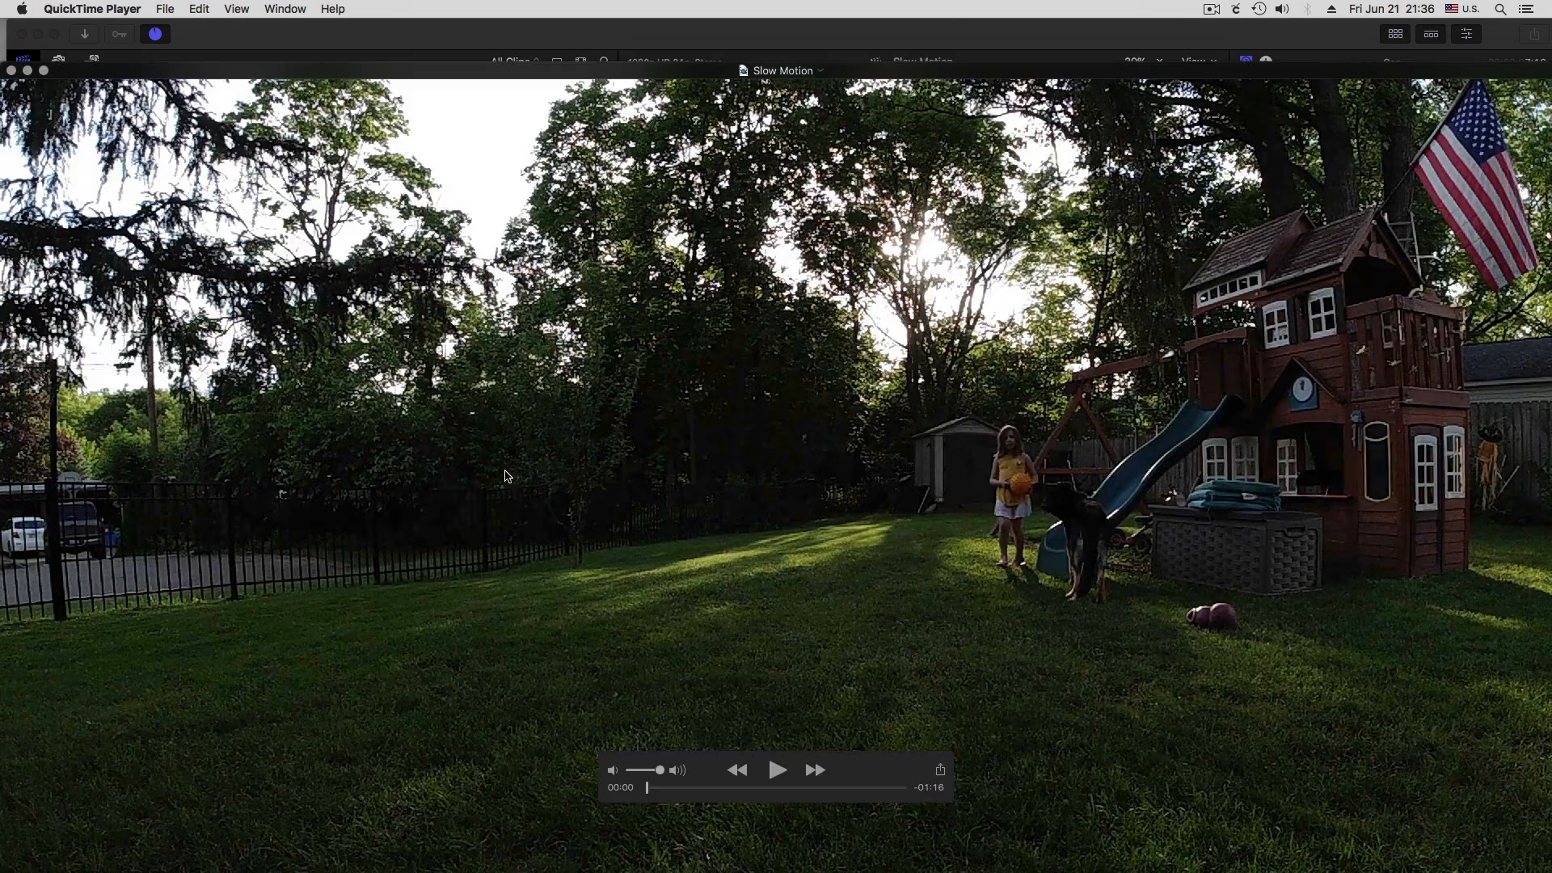
# In QuickTime Player, decrease the exported video's display size, move its window to mid-screen and dismiss the share notification
pyautogui.click(236, 9)
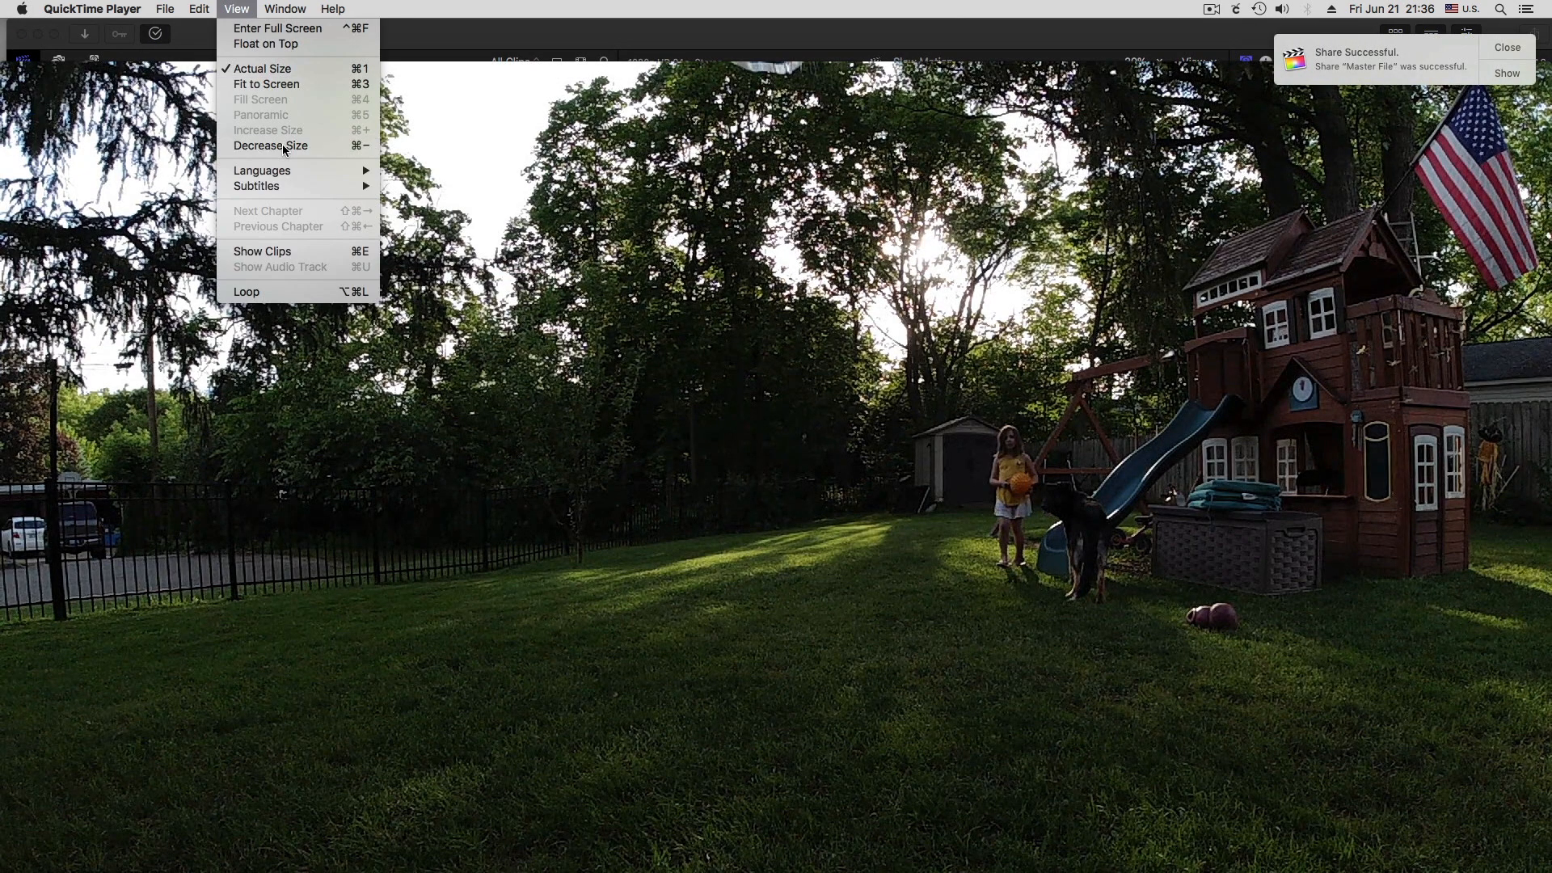
pyautogui.click(275, 146)
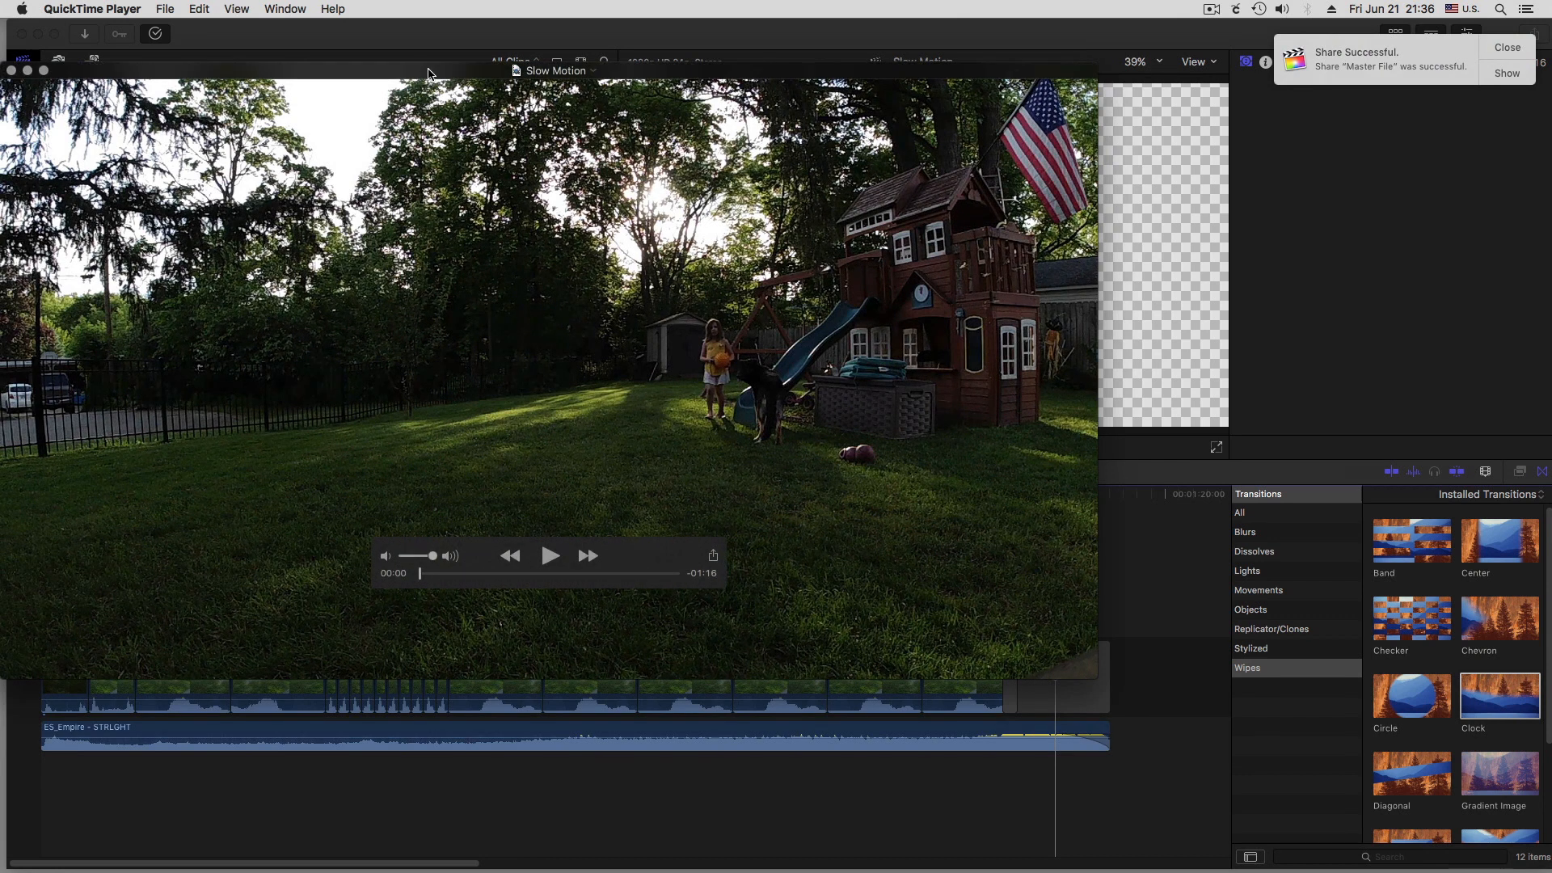
pyautogui.moveTo(428, 75); pyautogui.dragTo(579, 143)
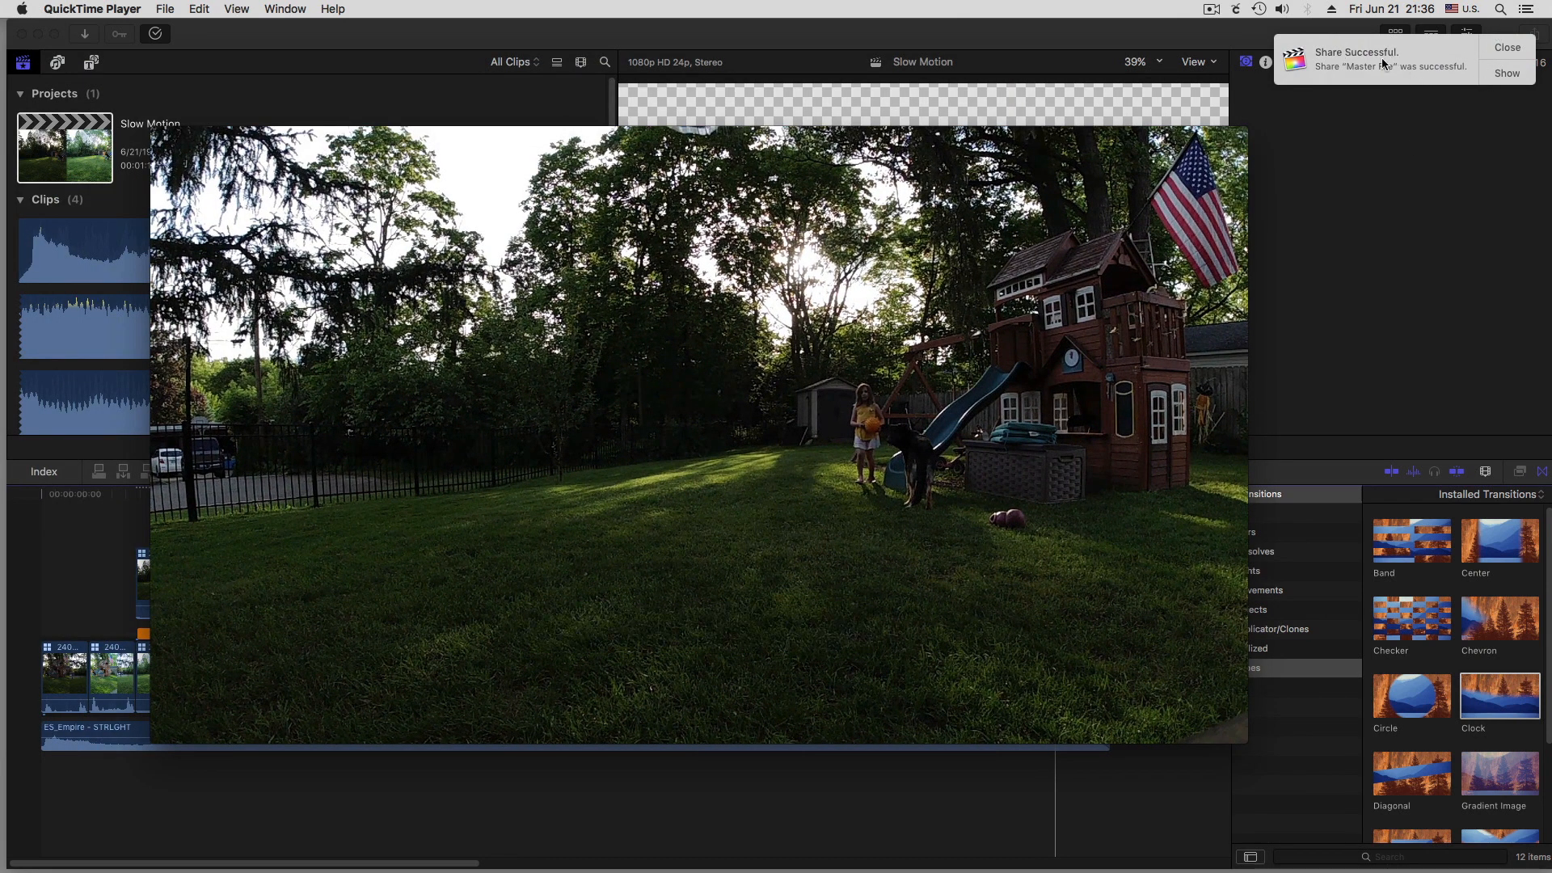
pyautogui.click(1509, 49)
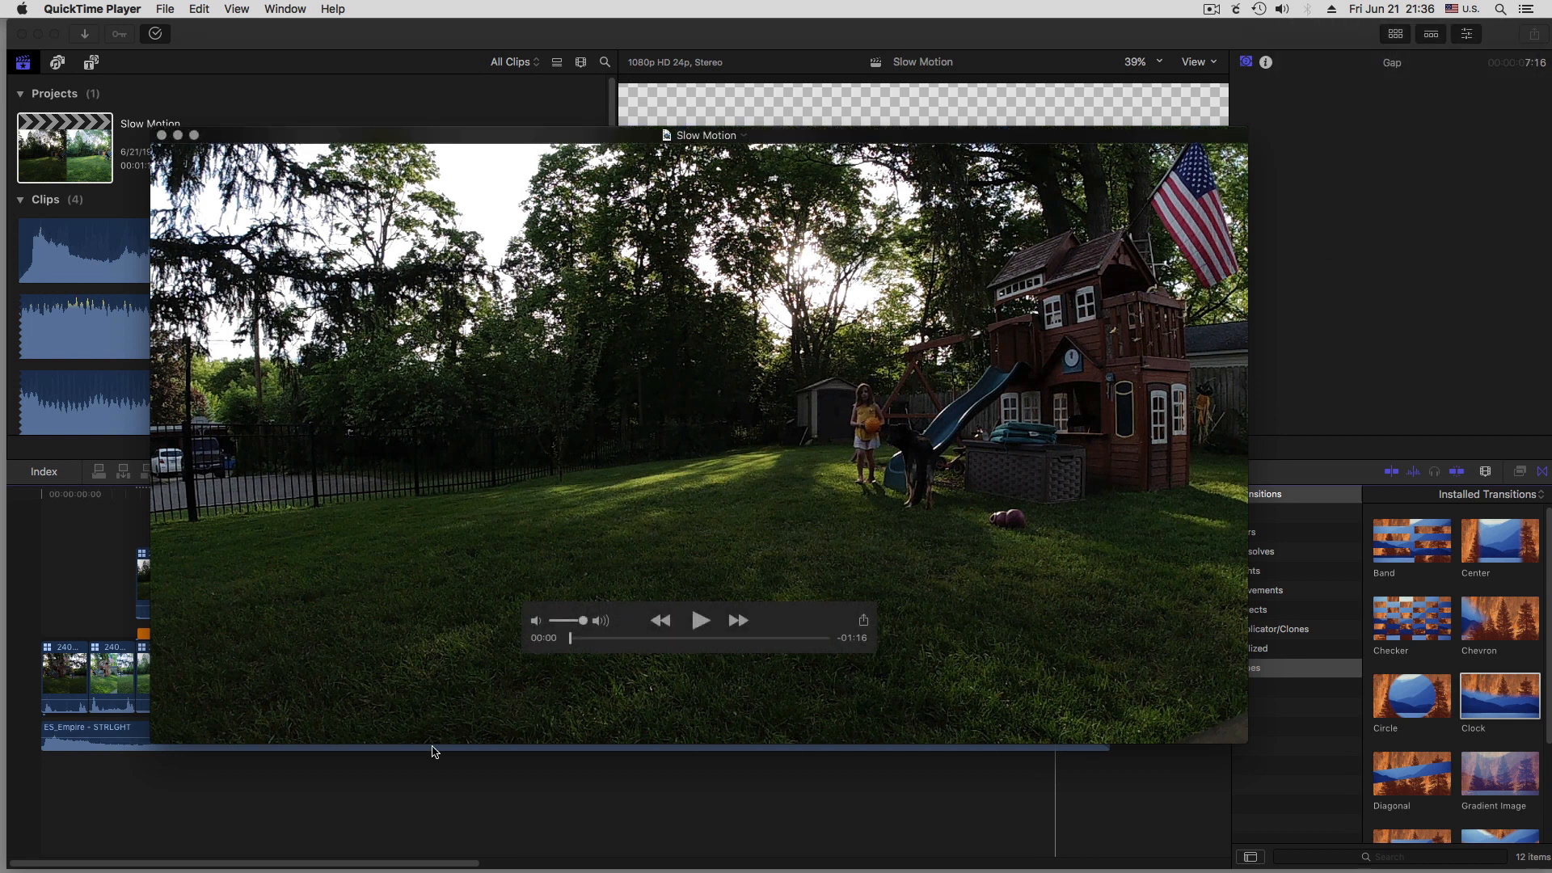
# Play the exported video partway through, pause it, and close both the video and the background tasks windows
pyautogui.click(700, 620)
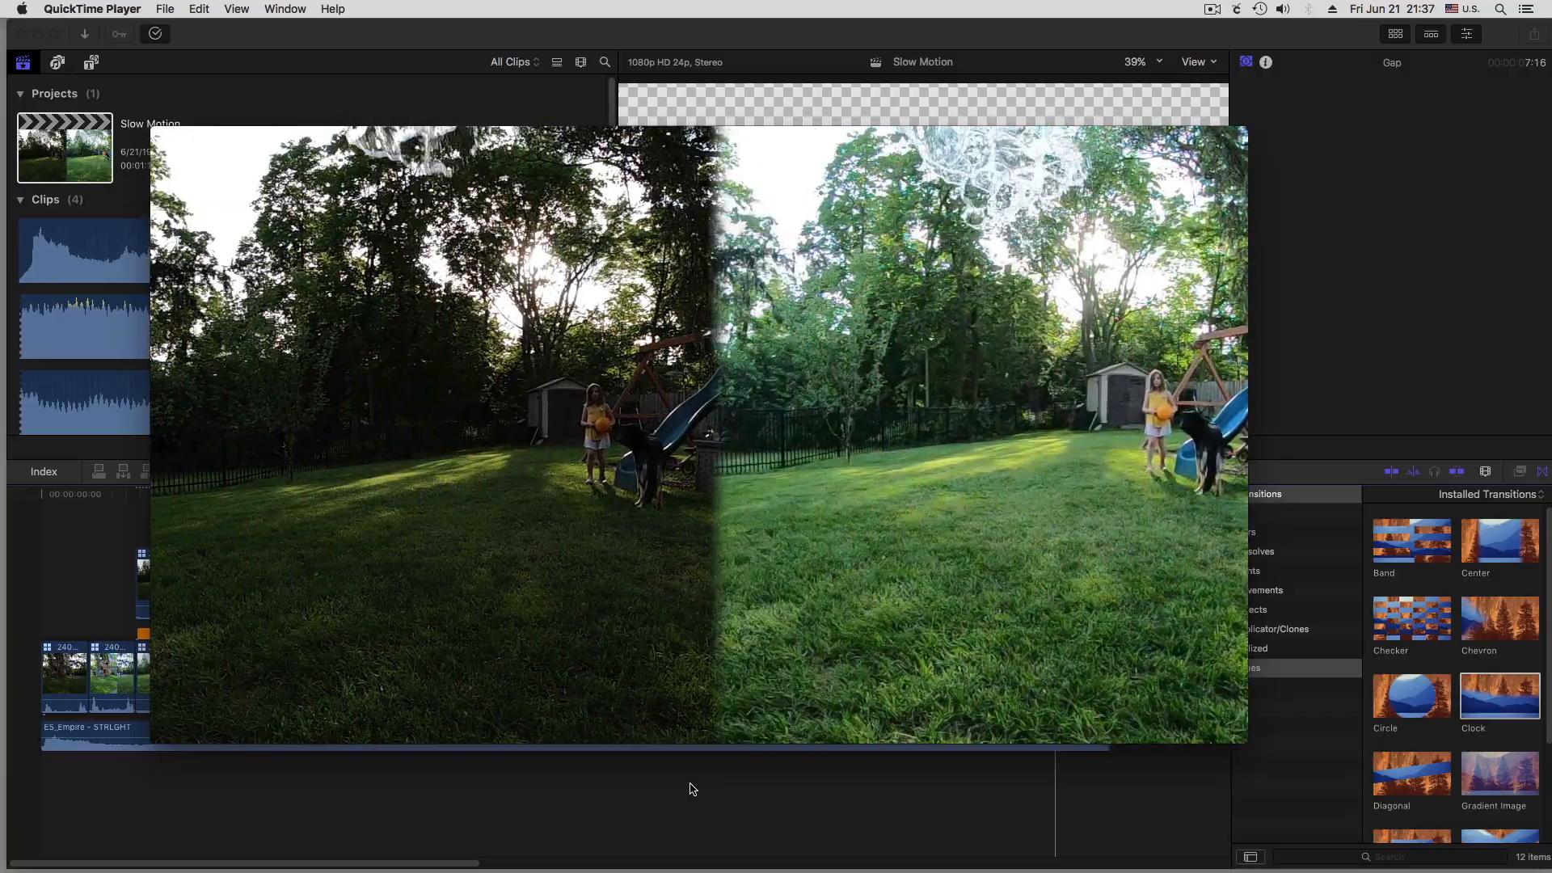
pyautogui.moveTo(731, 619)
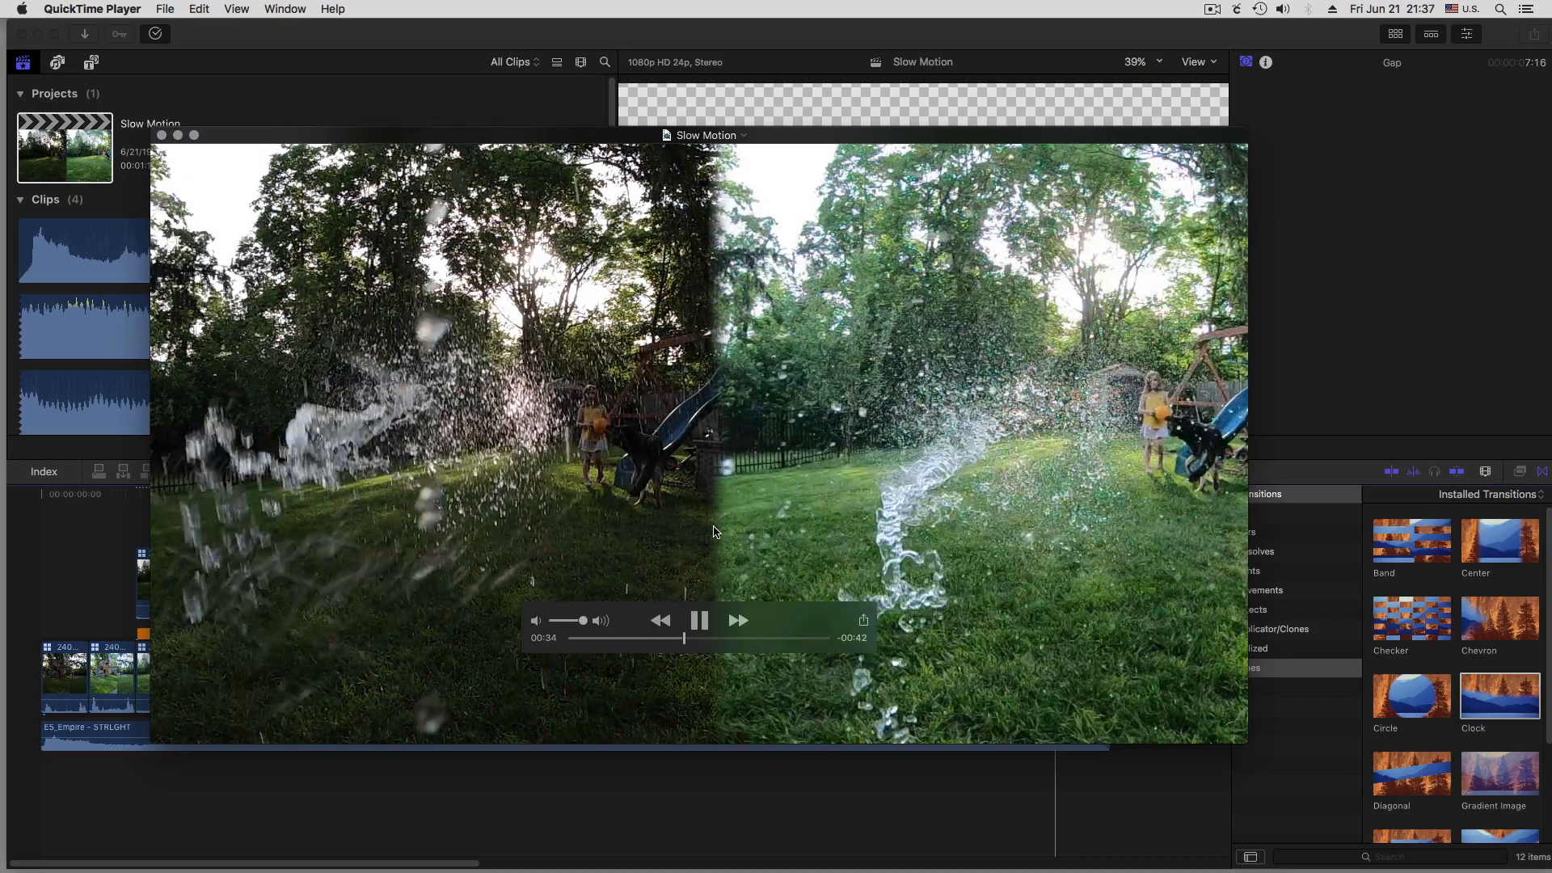
pyautogui.press('space')
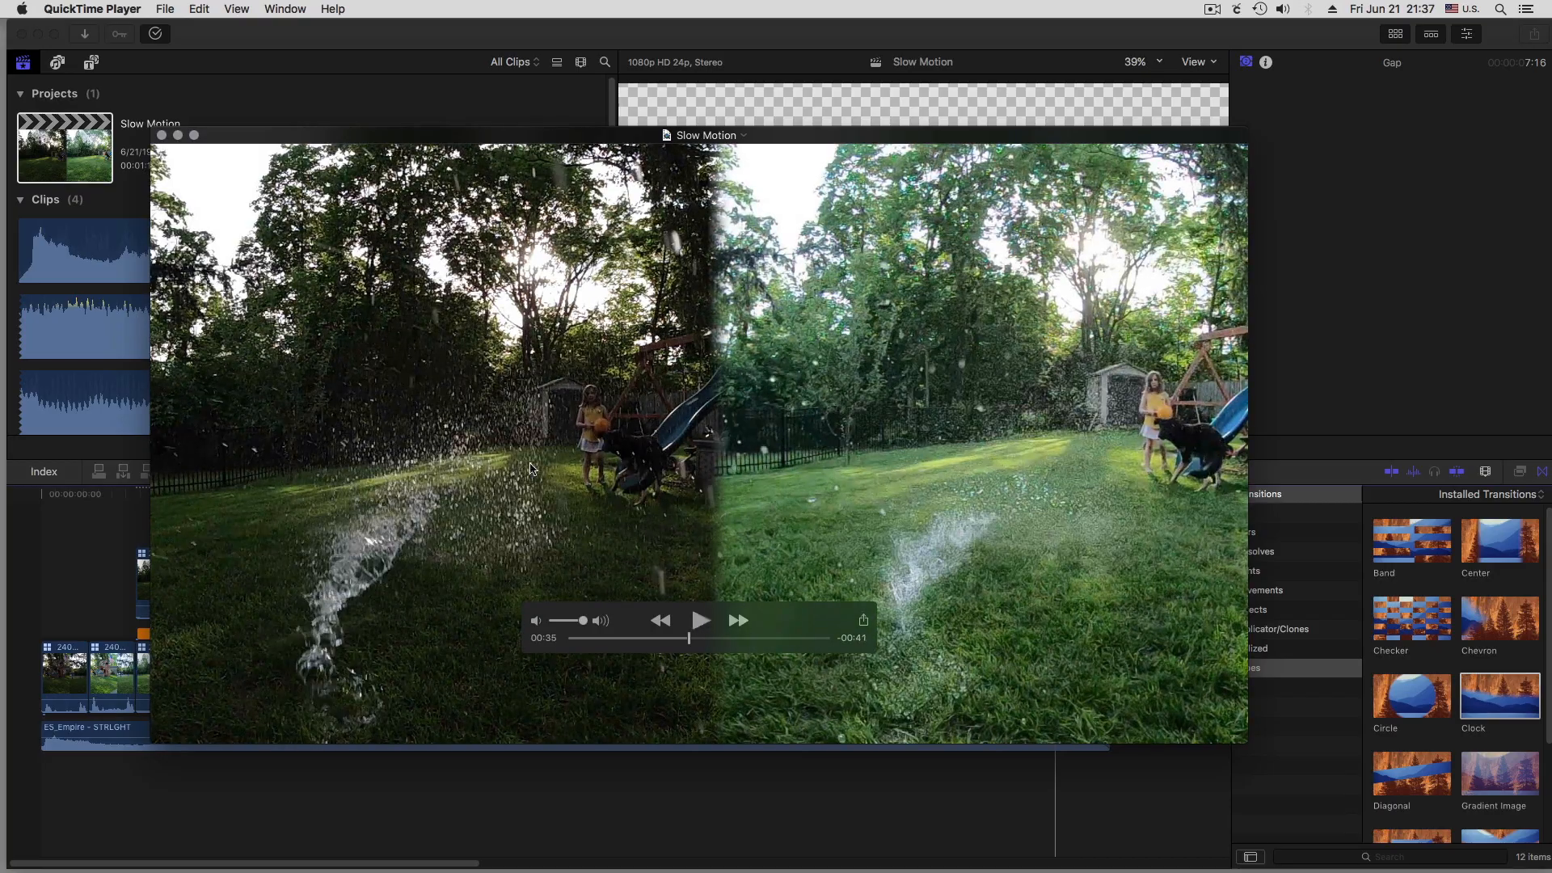
pyautogui.click(162, 135)
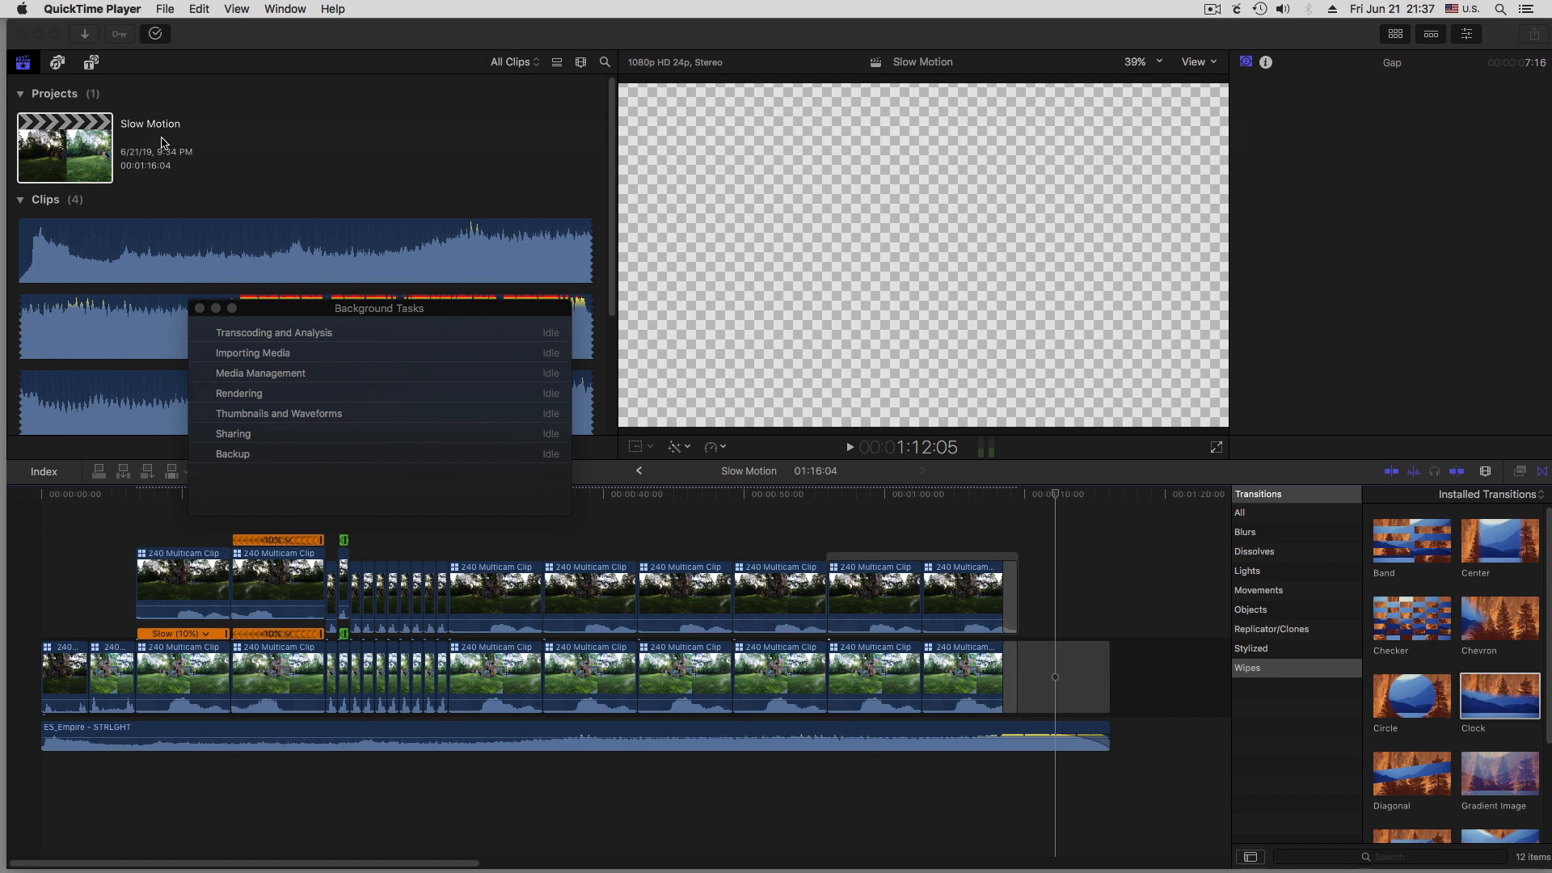
pyautogui.click(200, 308)
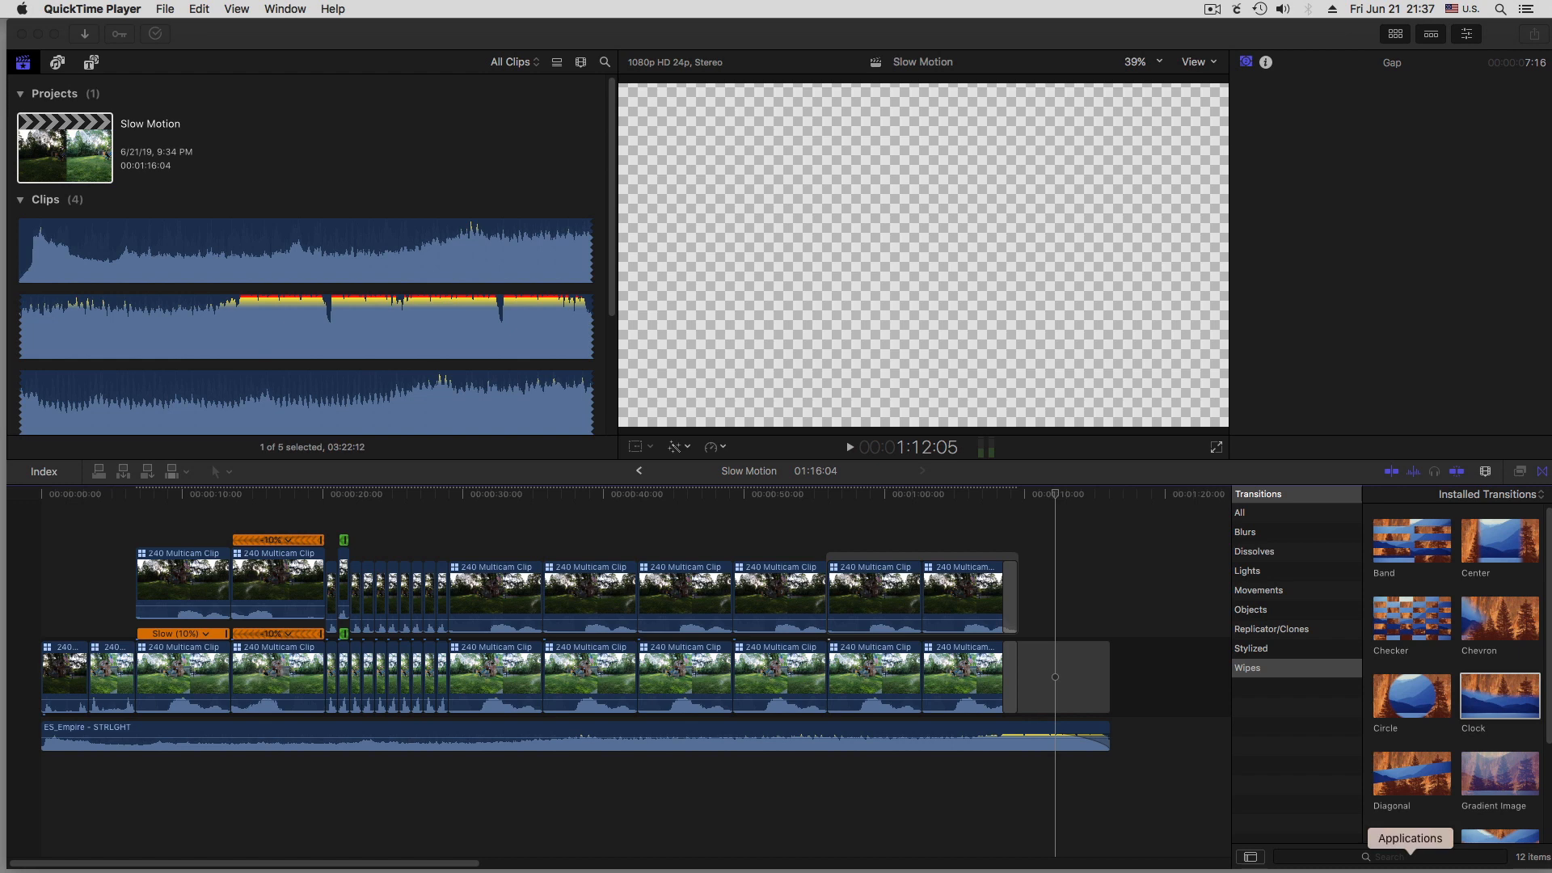
# Launch HandBrake from the Applications folder and load "Slow Motion GoPro vs DJI.mov" from the Temp Master Video folder as the source
pyautogui.click(1409, 865)
pyautogui.scroll(-10, 1290, 764)
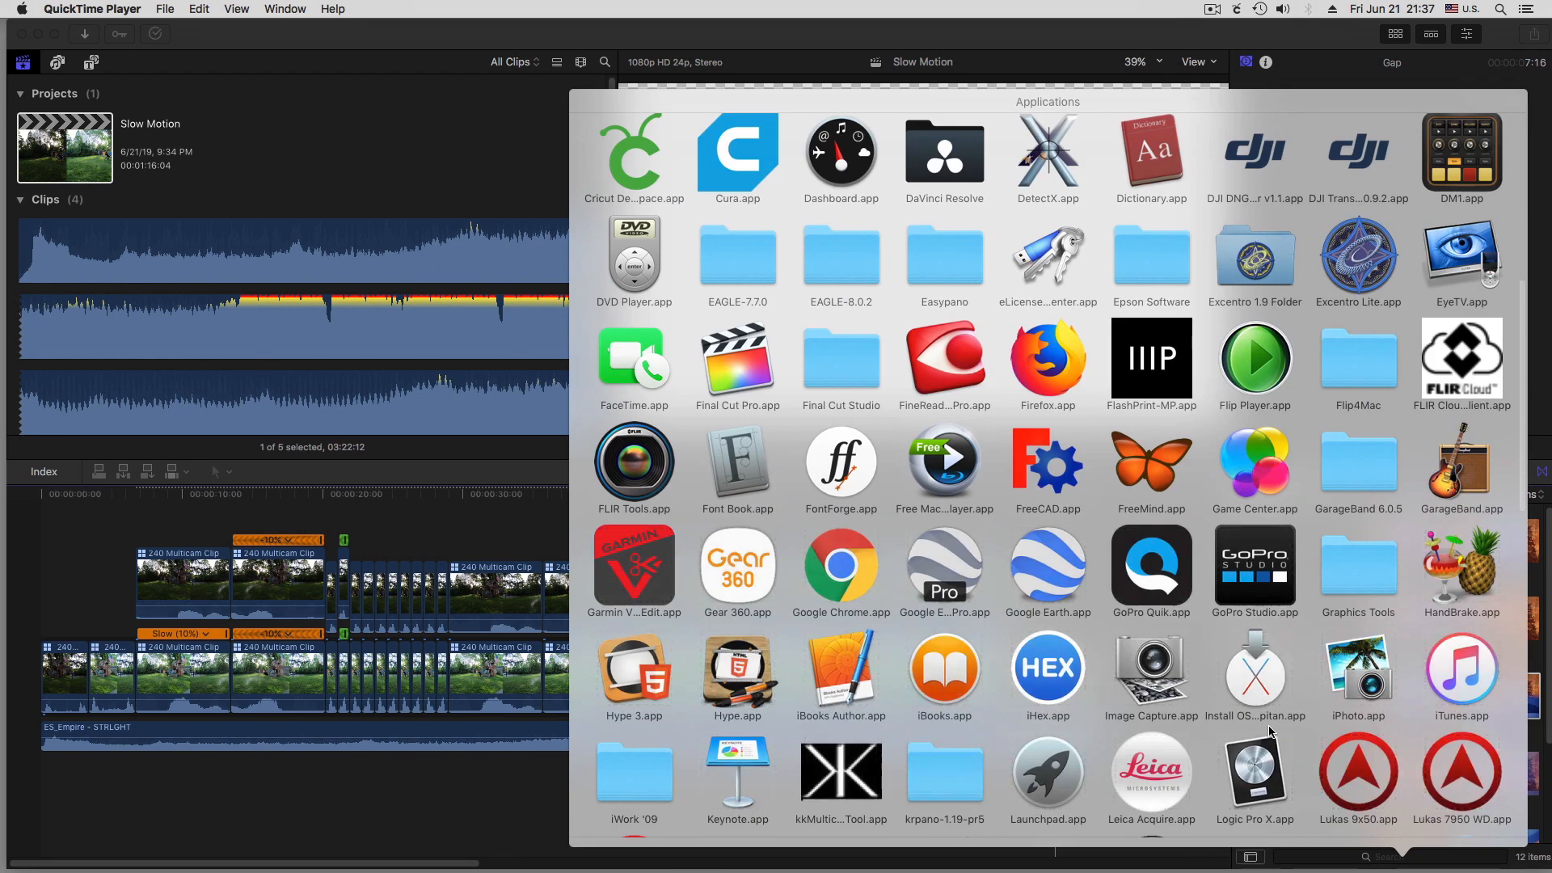
pyautogui.scroll(-5, 1289, 764)
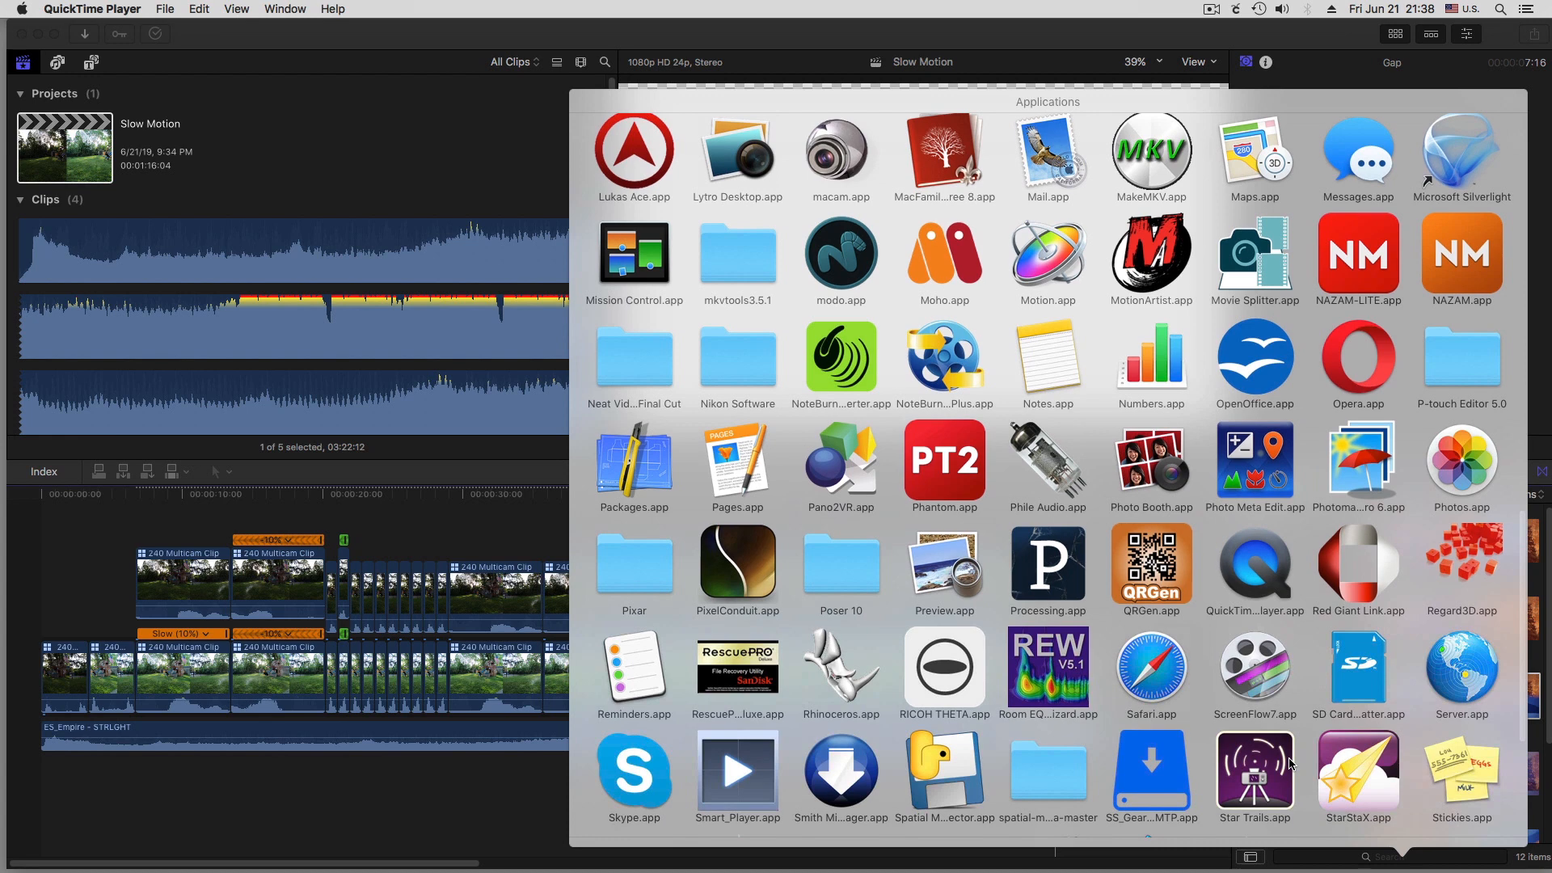
pyautogui.scroll(-3, 1291, 764)
pyautogui.scroll(-2, 1289, 764)
pyautogui.scroll(3, 1289, 764)
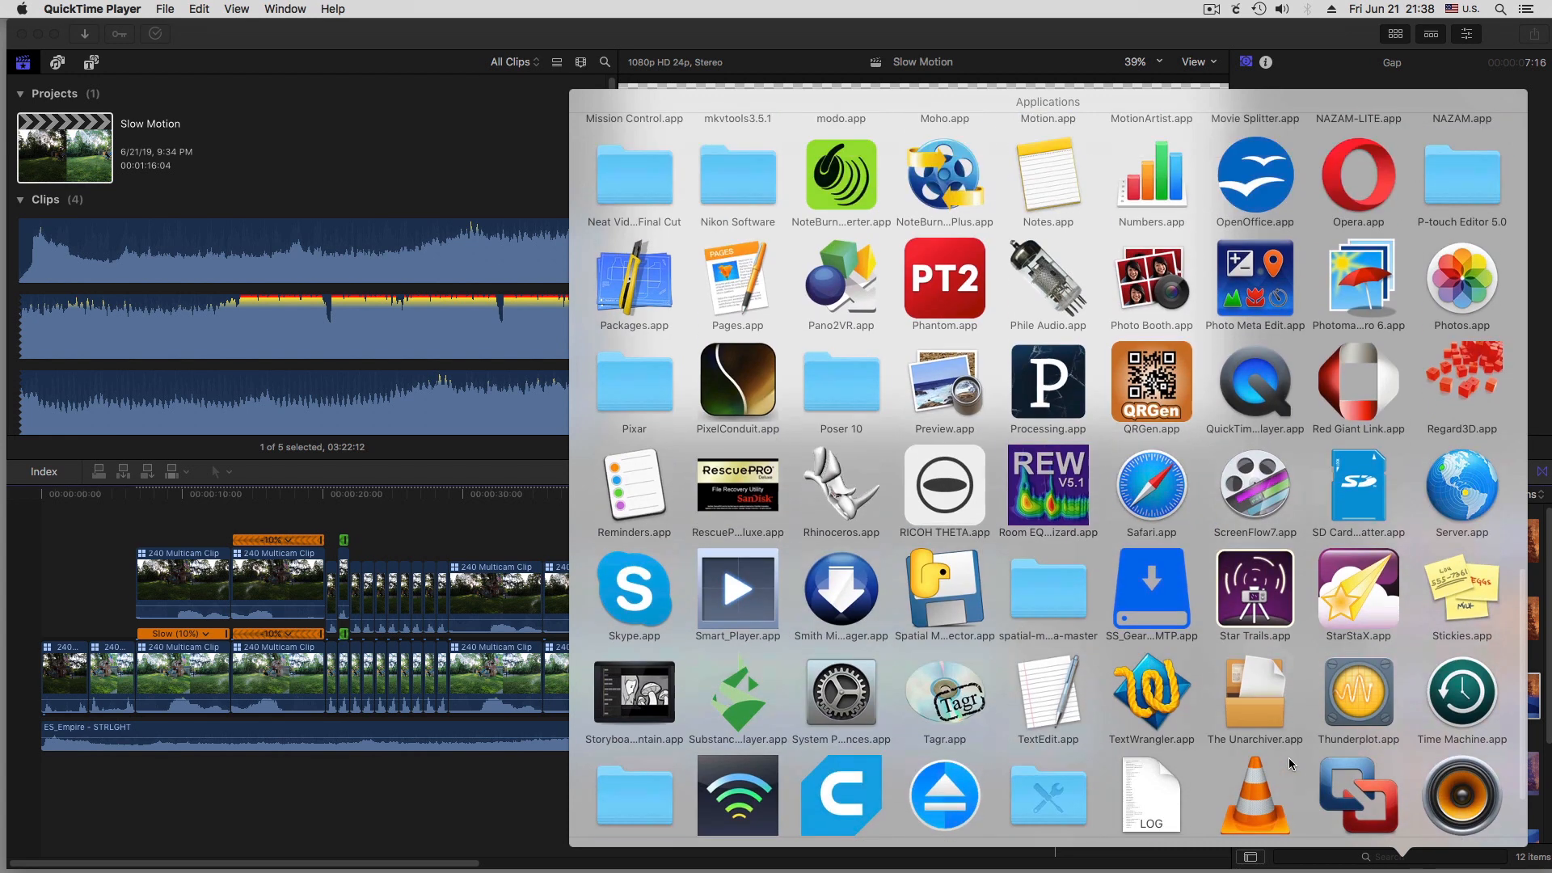
pyautogui.scroll(6, 1289, 760)
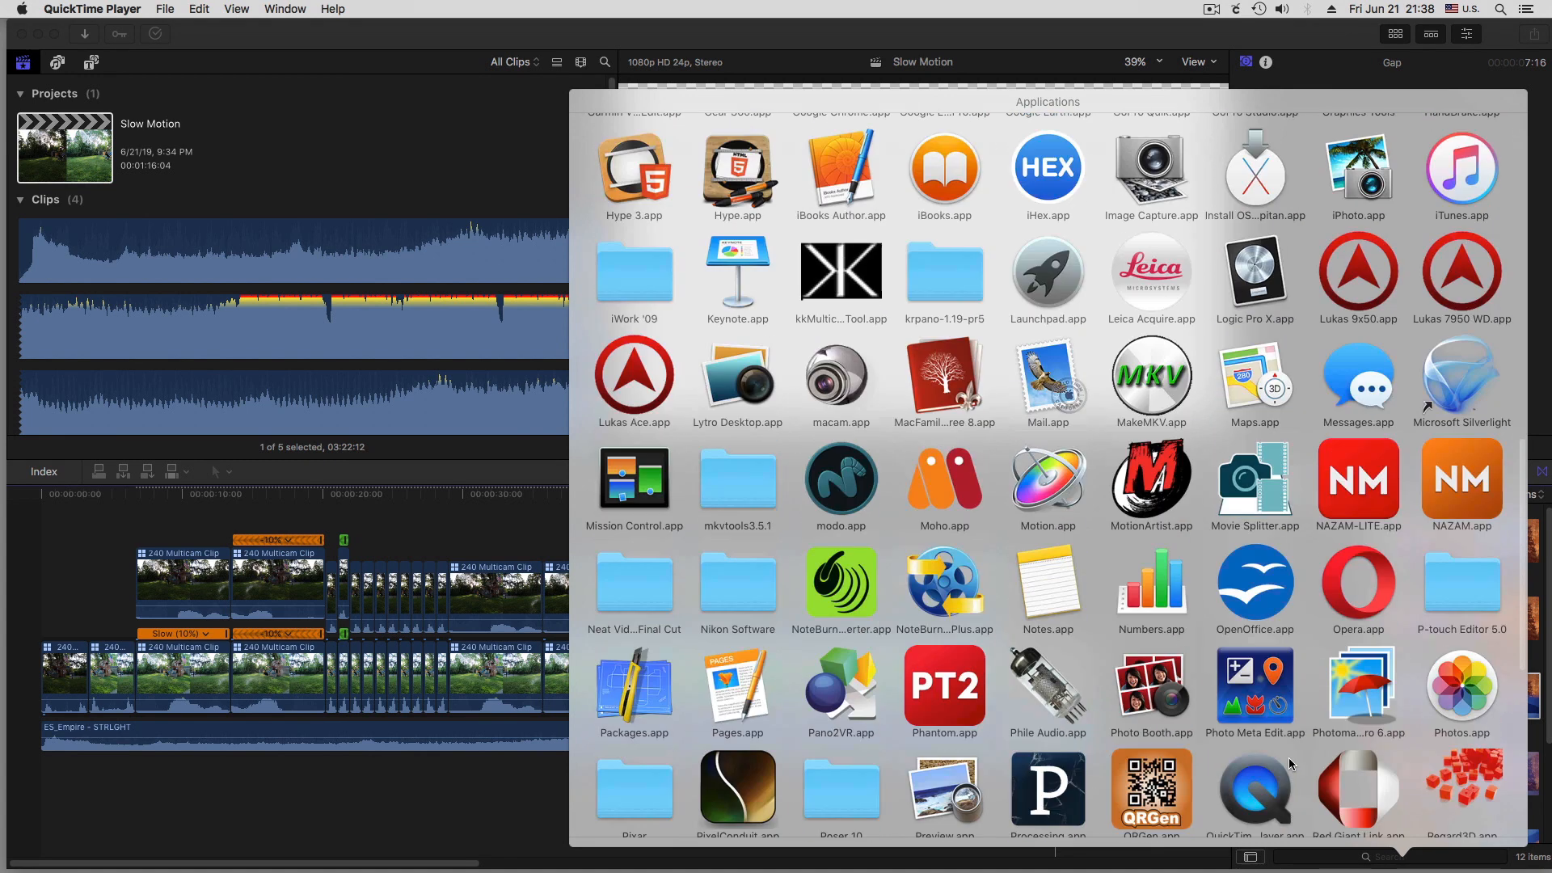
pyautogui.scroll(3, 1290, 763)
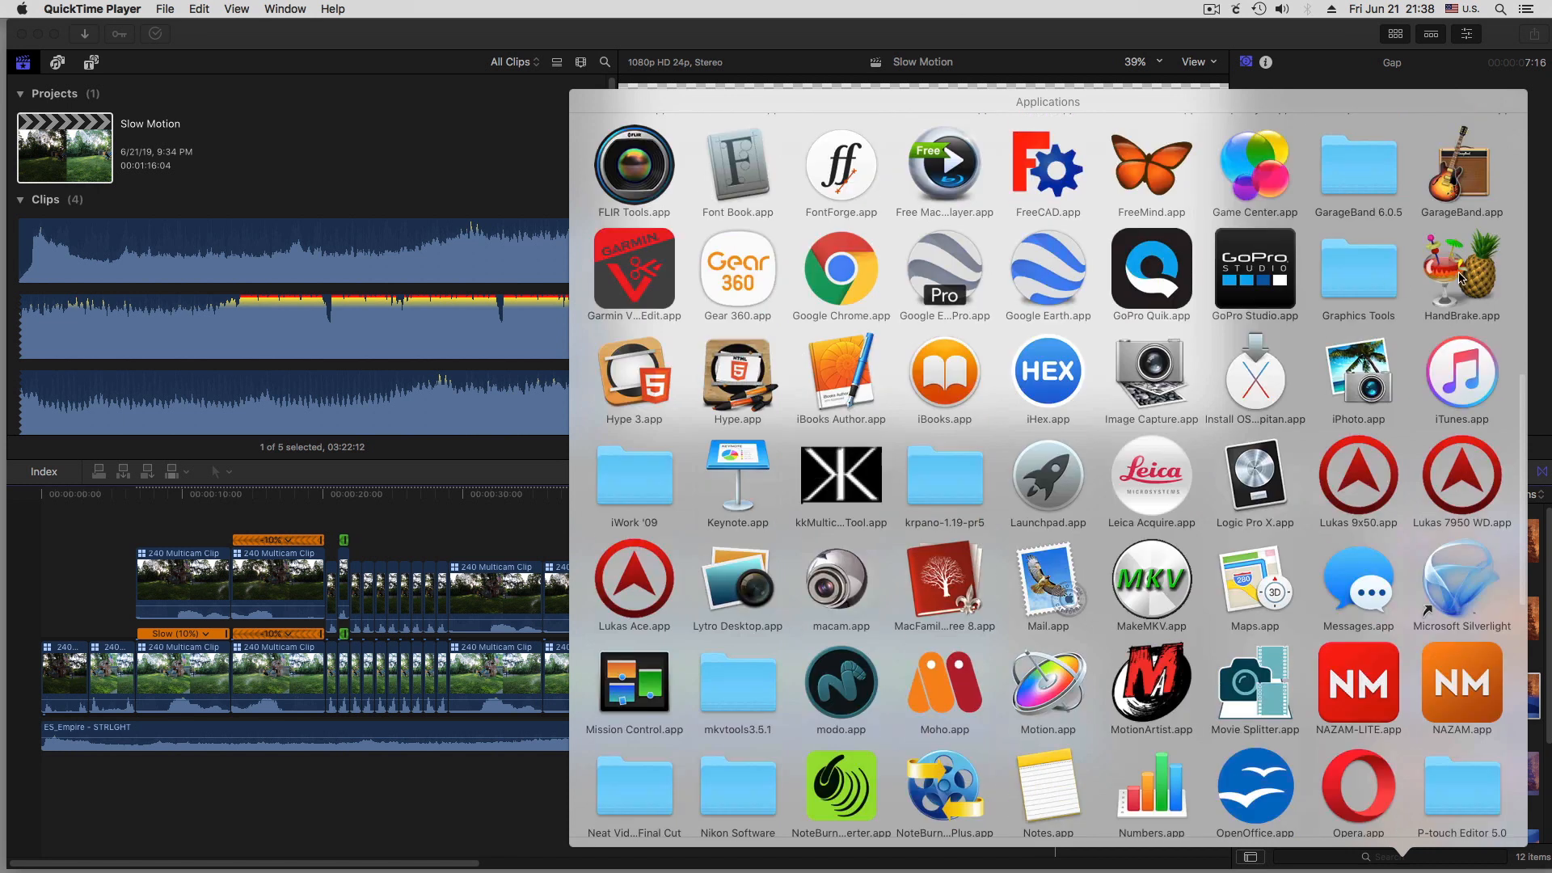
pyautogui.click(1461, 278)
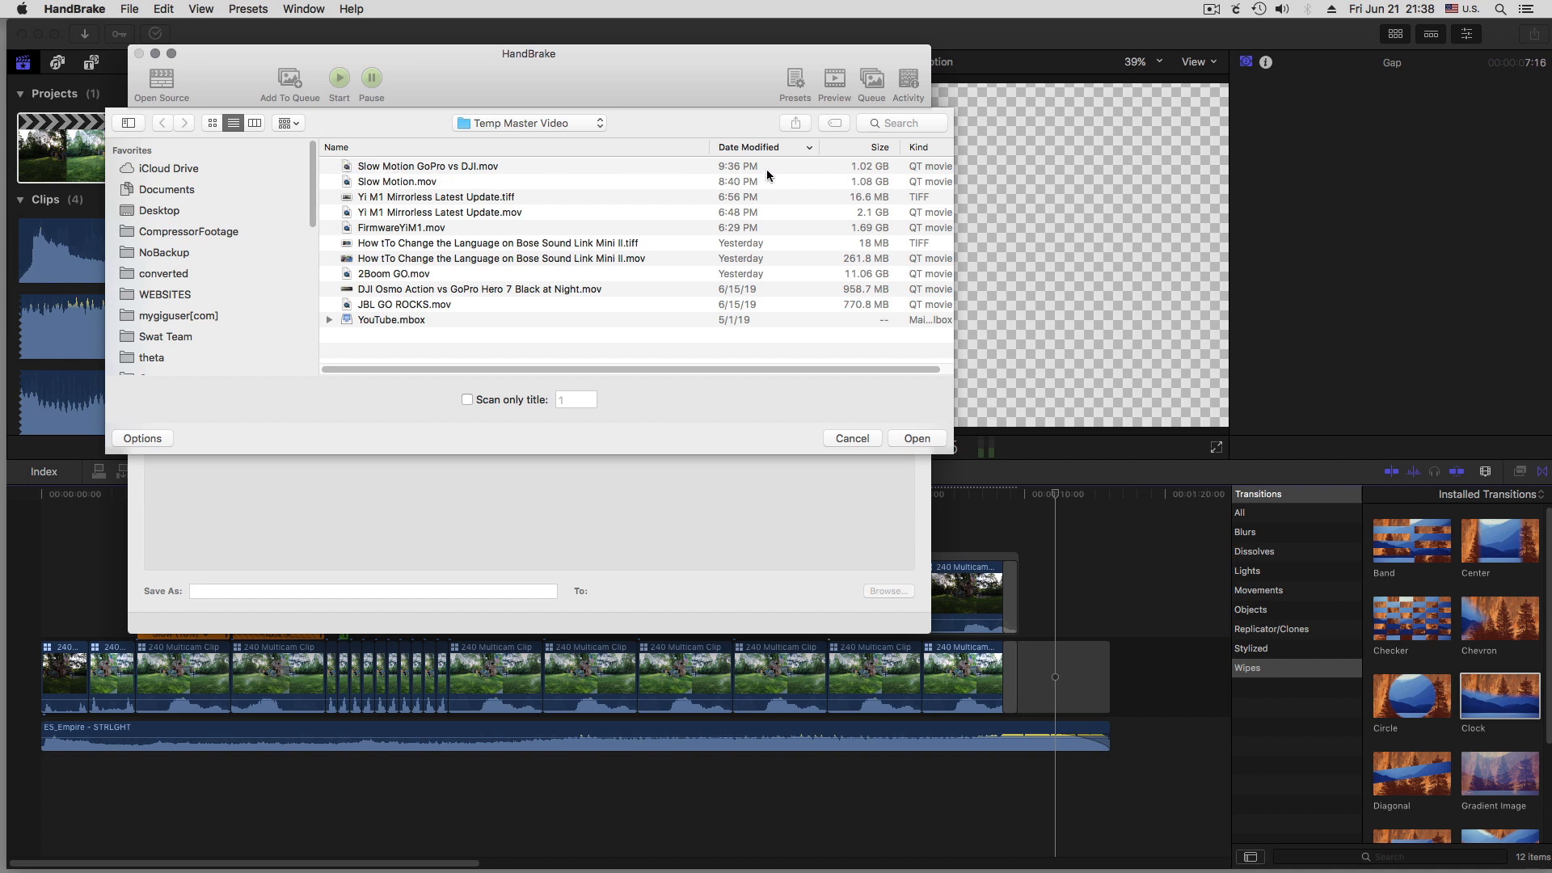
pyautogui.click(485, 164)
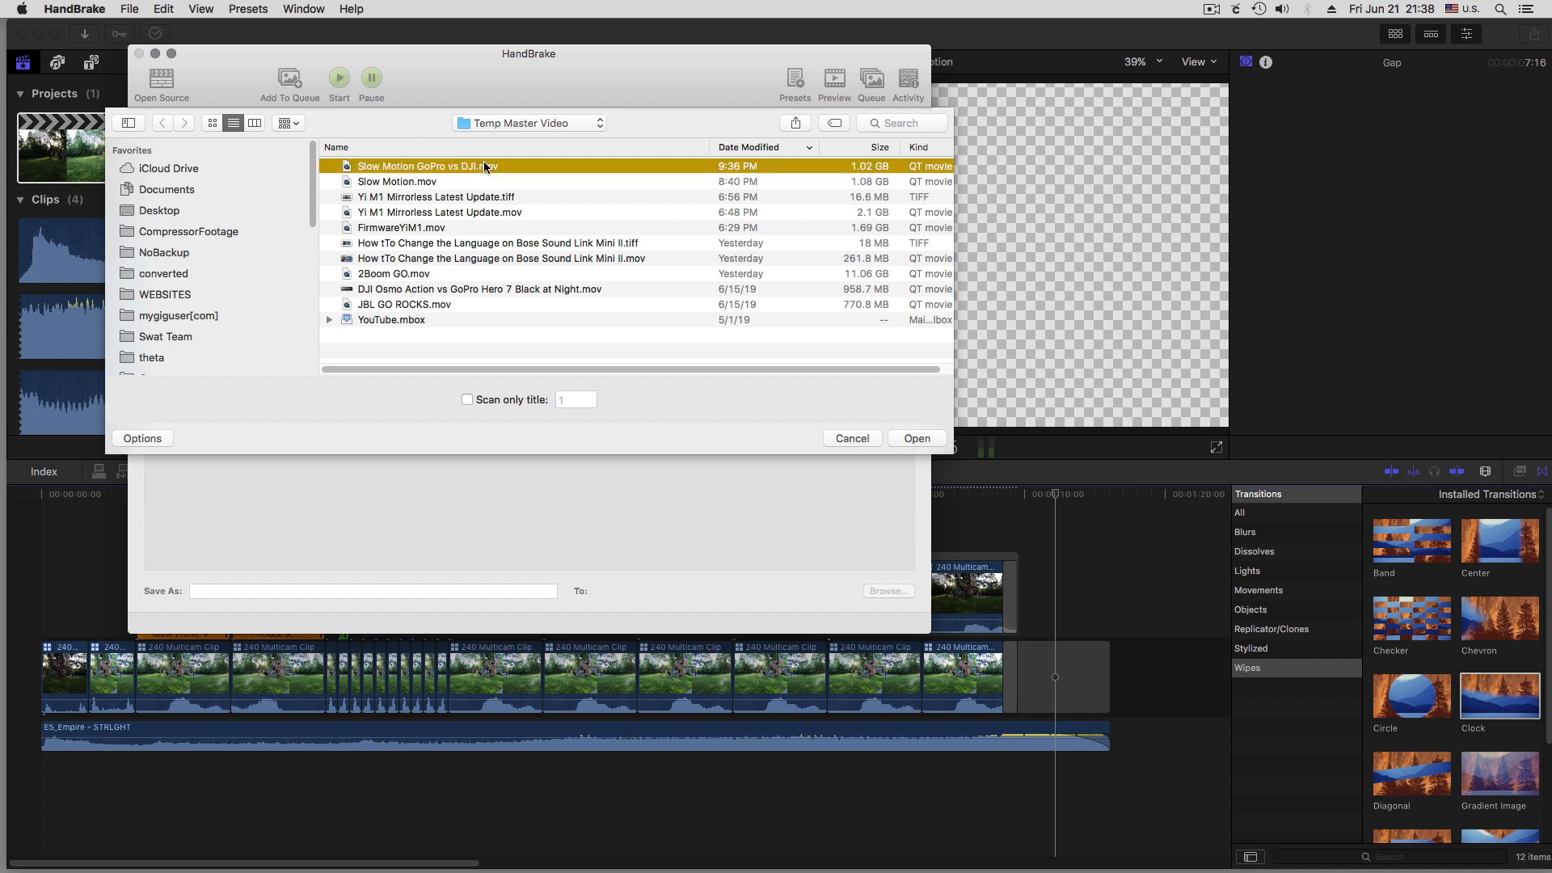
pyautogui.click(916, 438)
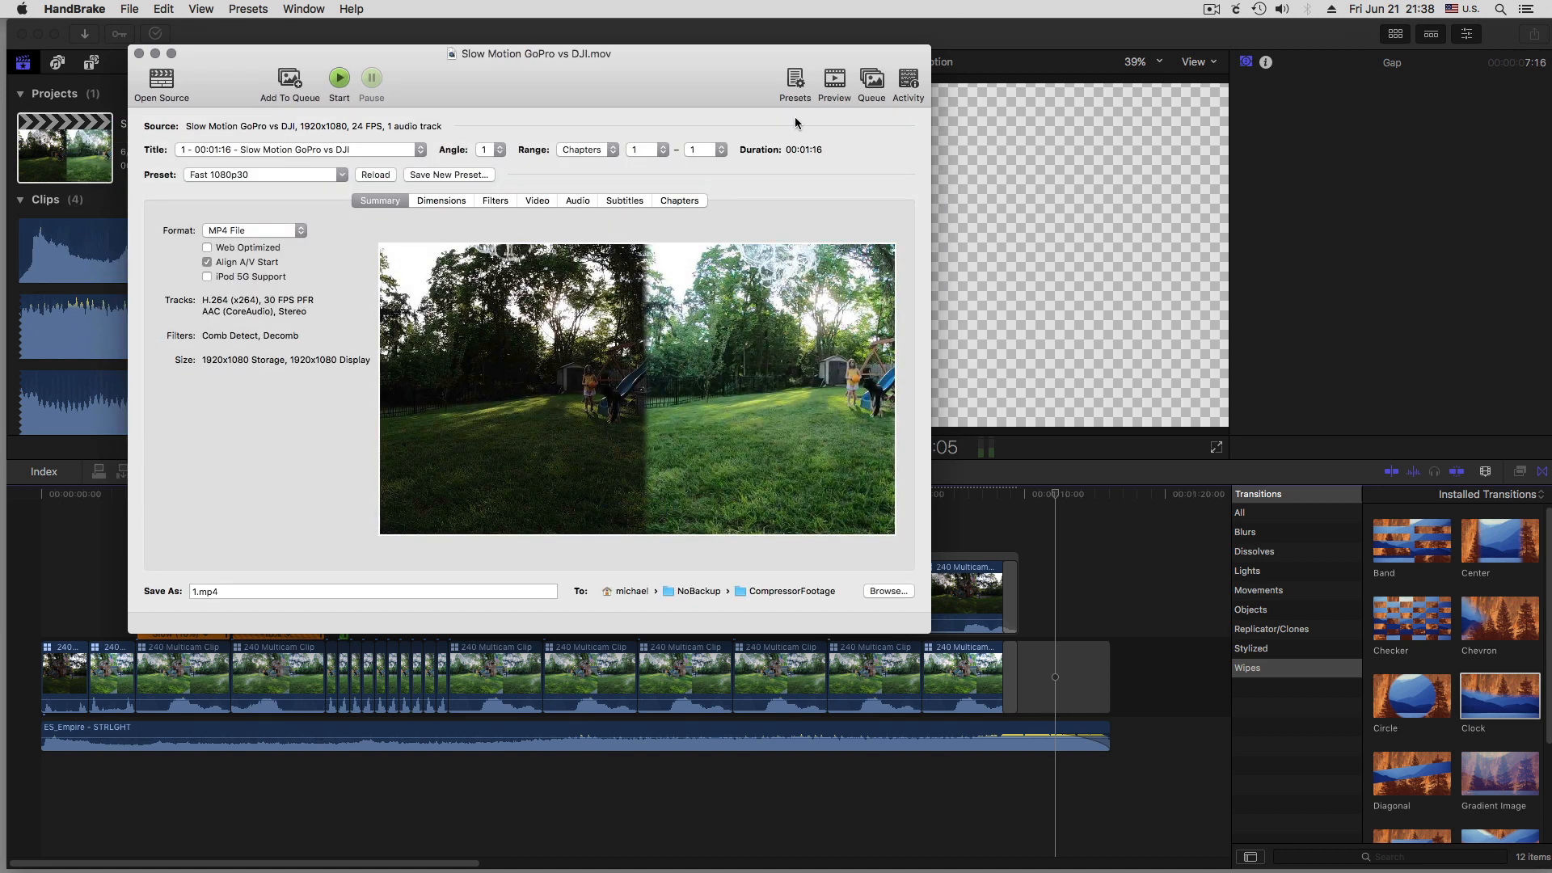
# Apply the Vimeo YouTube HQ 1080p60 preset and set the video framerate to 24 FPS
pyautogui.click(795, 81)
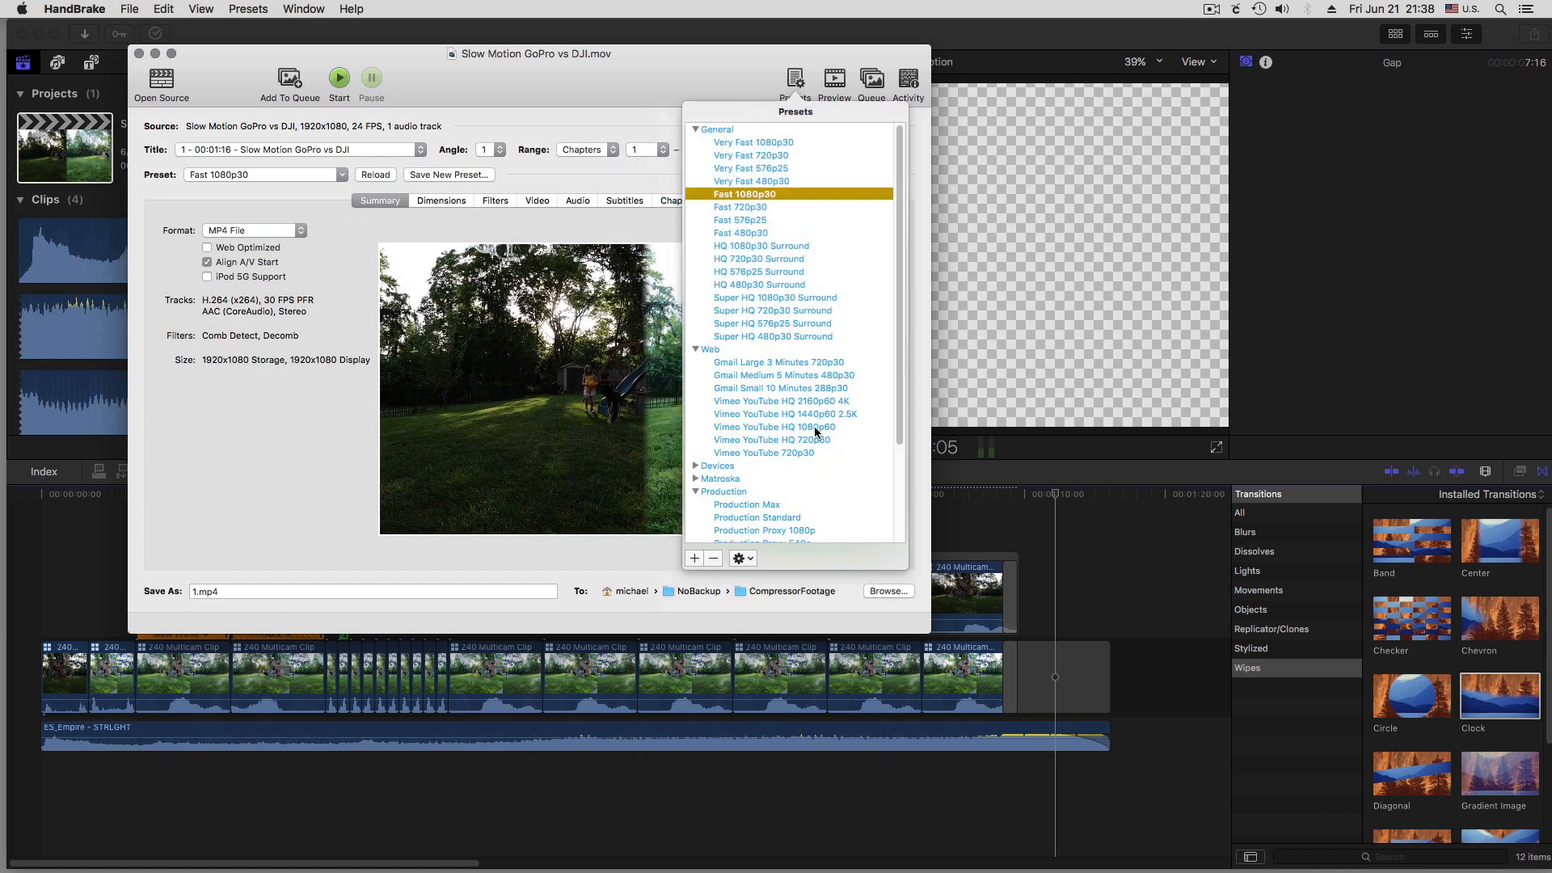
pyautogui.click(798, 426)
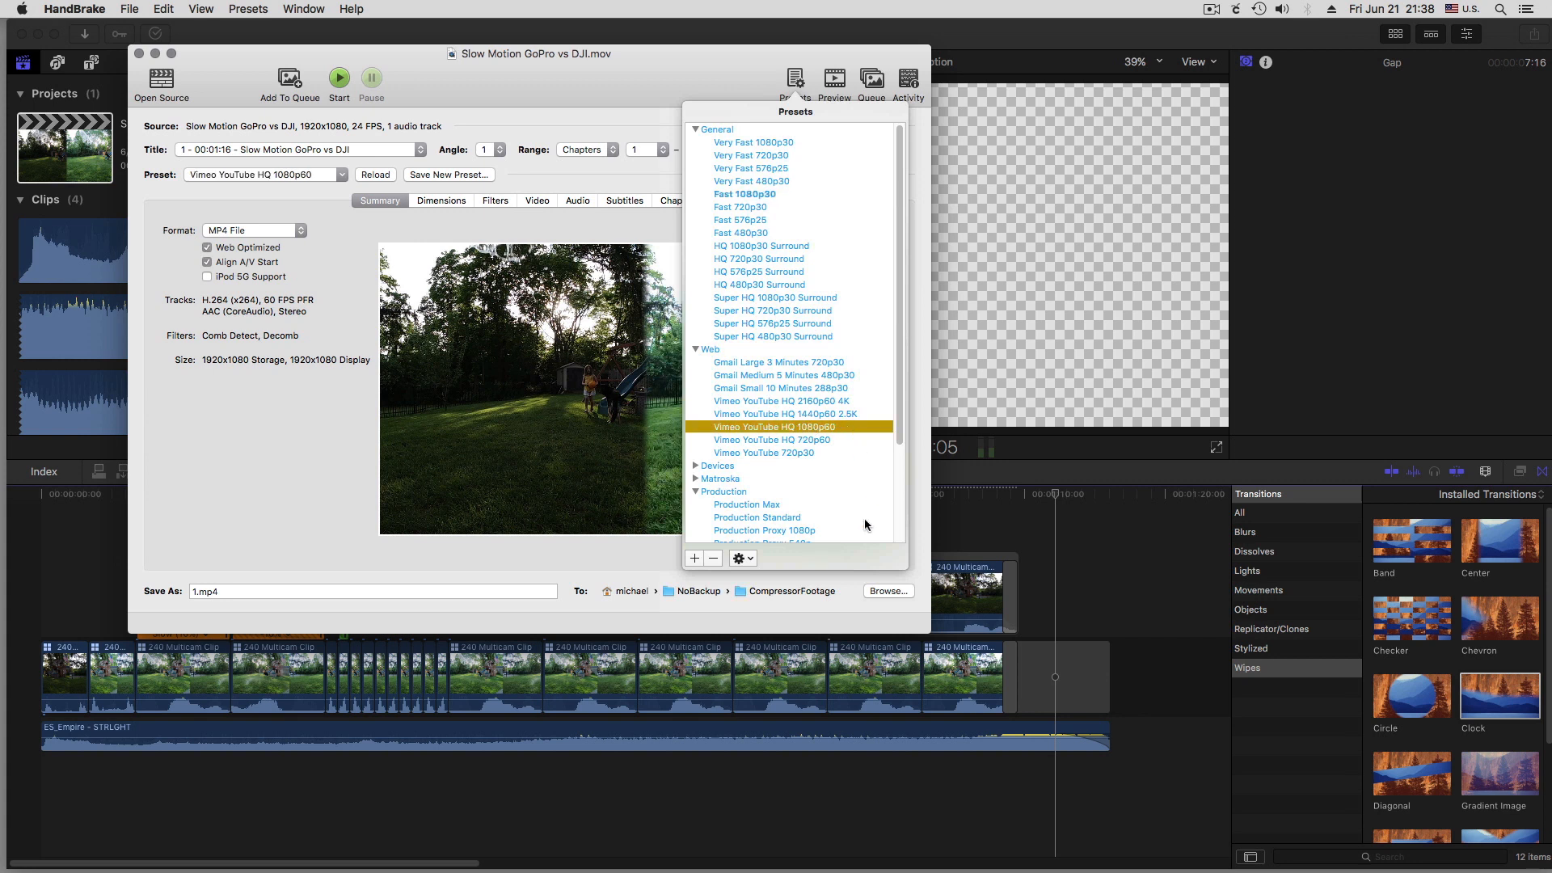
pyautogui.click(304, 428)
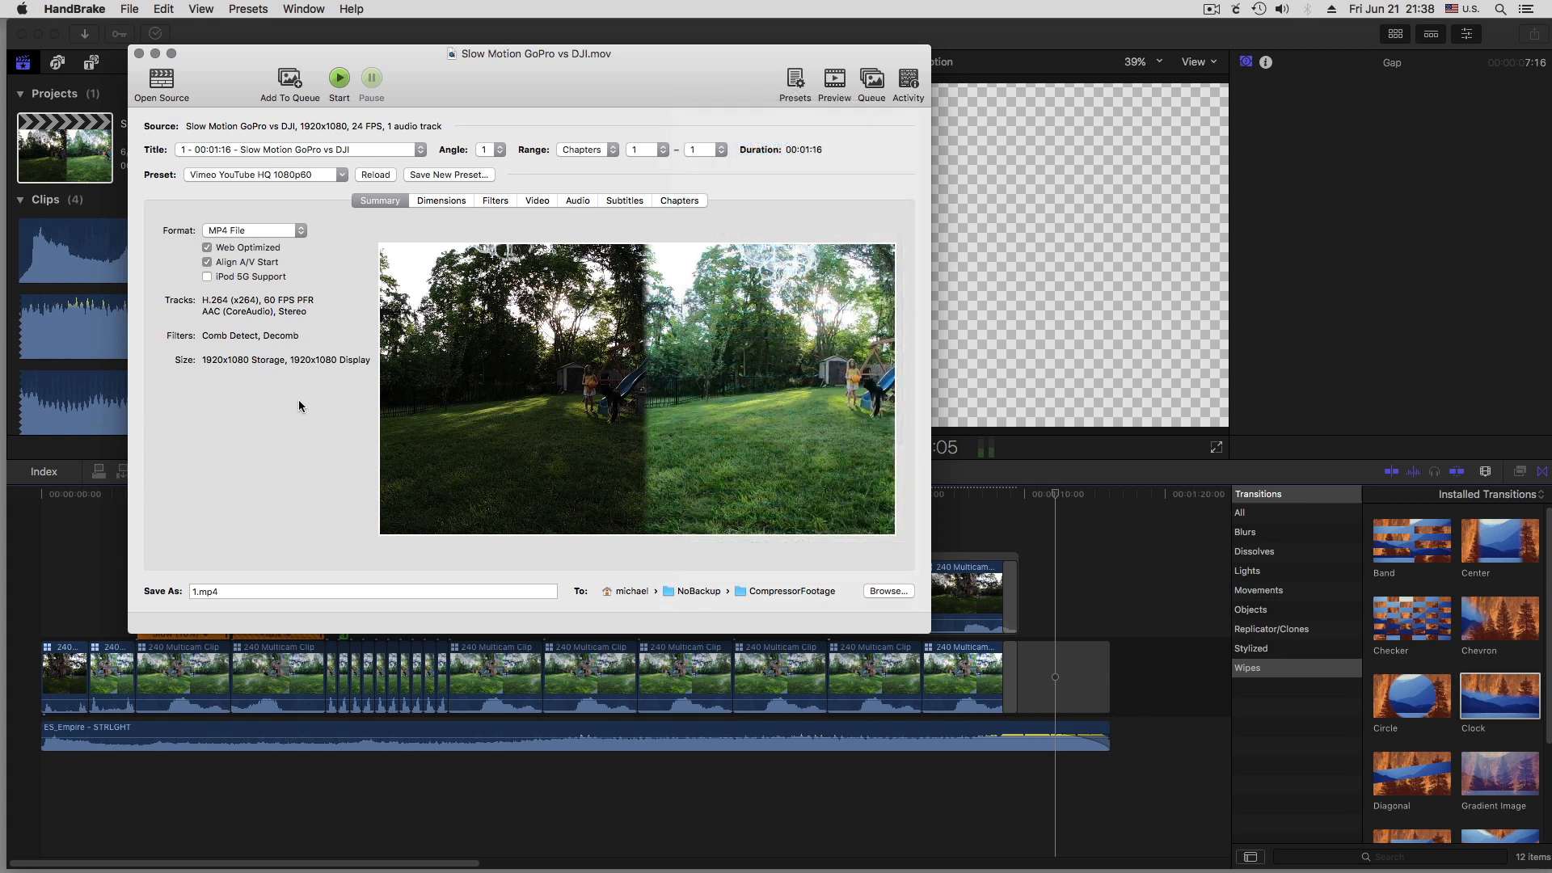
pyautogui.click(536, 200)
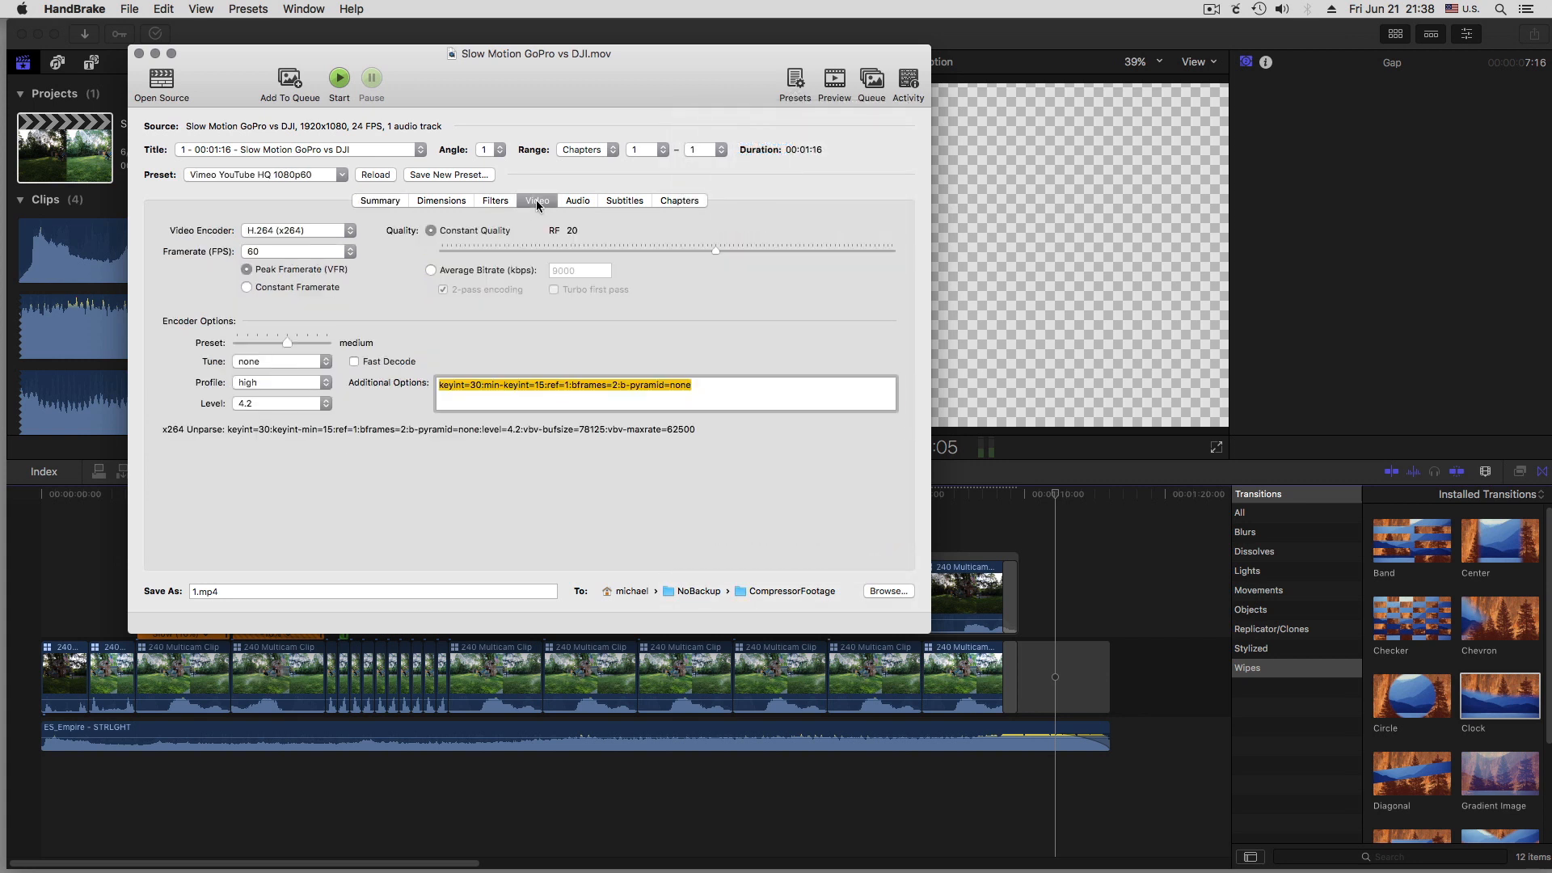
pyautogui.click(271, 252)
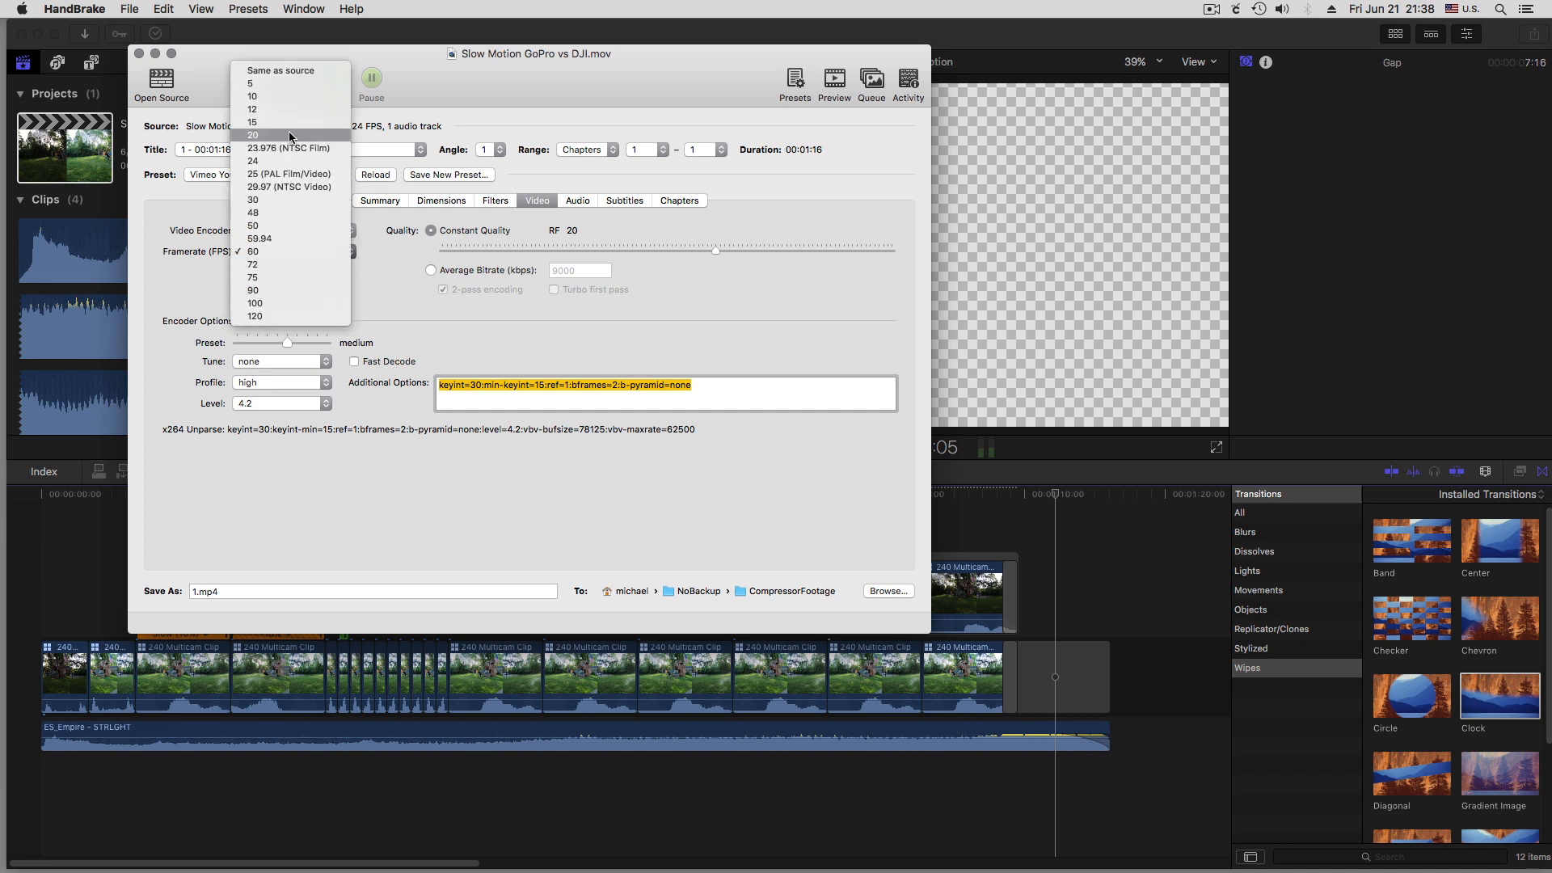
pyautogui.click(254, 161)
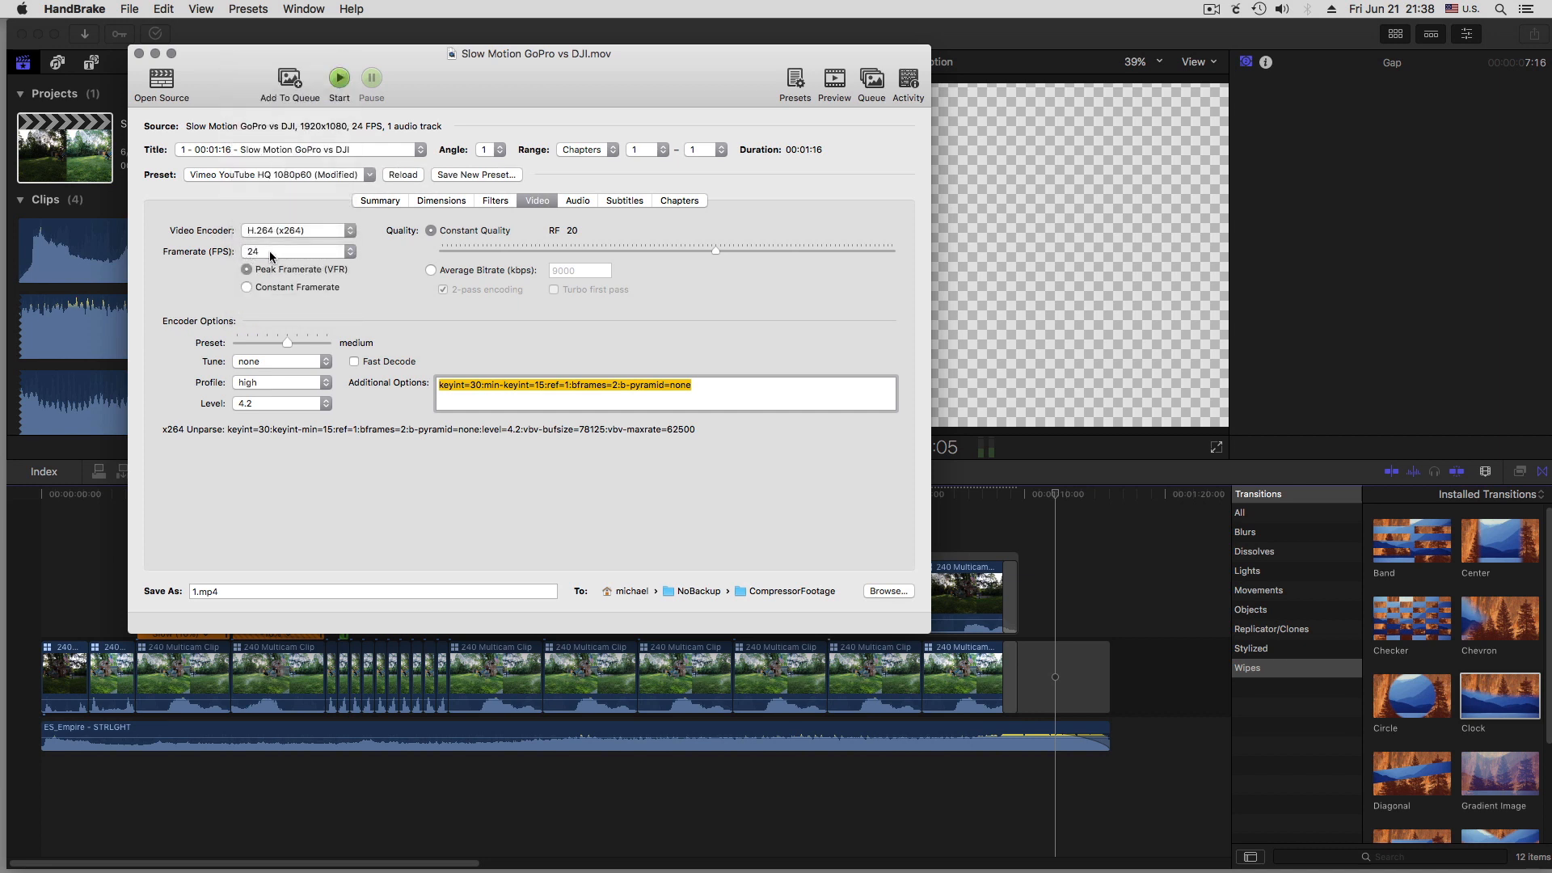
# Name the output file gpvsdji.mp4 and start the encode
pyautogui.click(195, 594)
pyautogui.press('BackSpace')
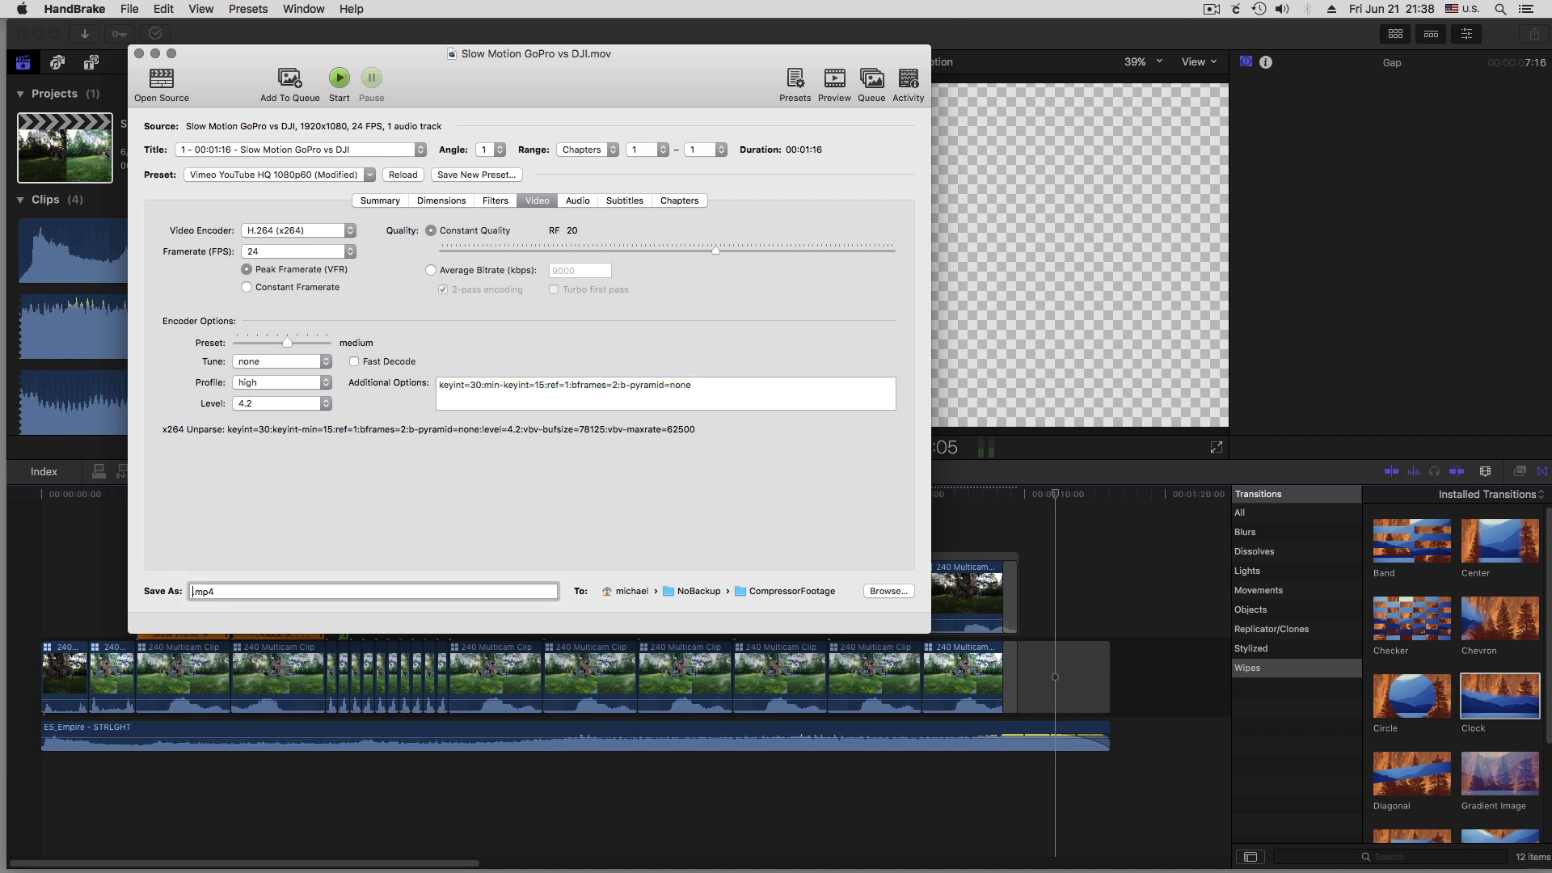
pyautogui.write('gpvsdji')
pyautogui.click(340, 81)
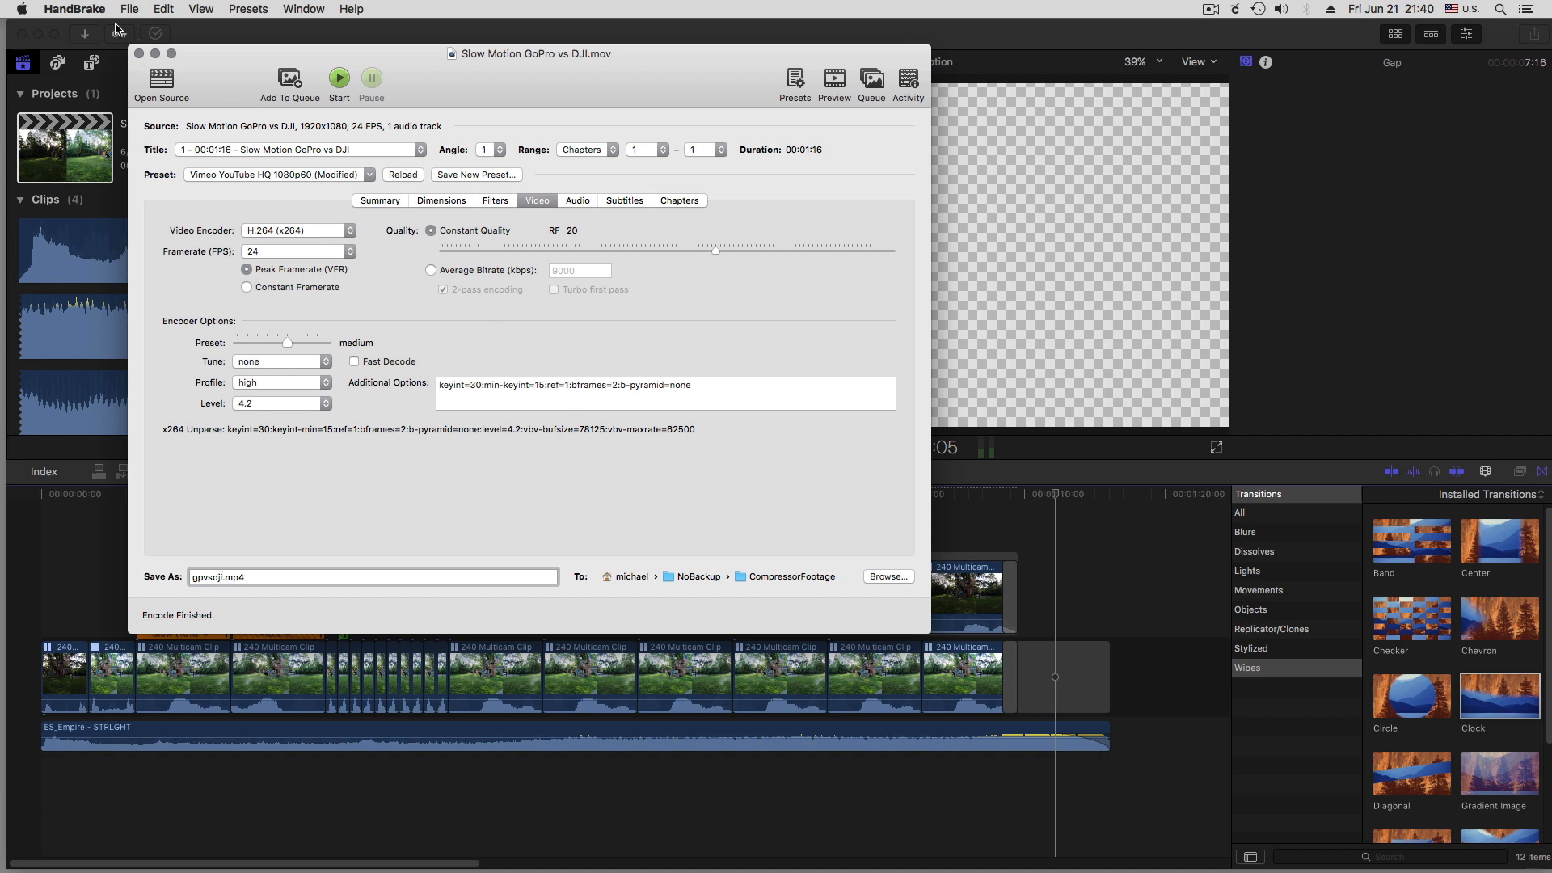
# Quit HandBrake, open gpvsdji.mp4 from the CompressorFootage folder in QuickTime Player, and close the Finder window
pyautogui.click(84, 10)
pyautogui.click(104, 177)
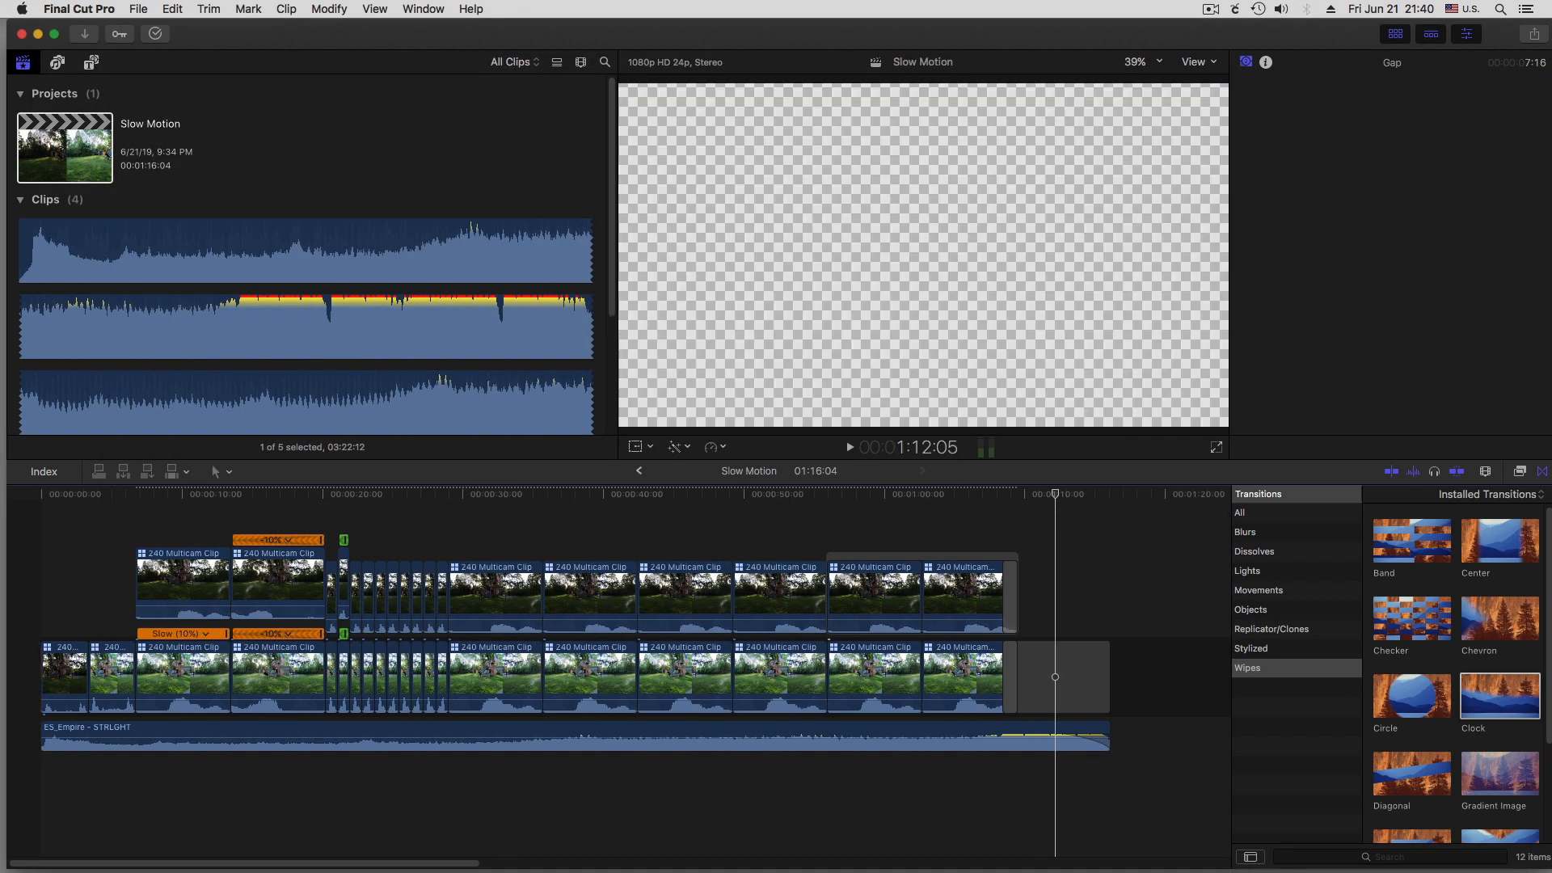
pyautogui.click(32, 865)
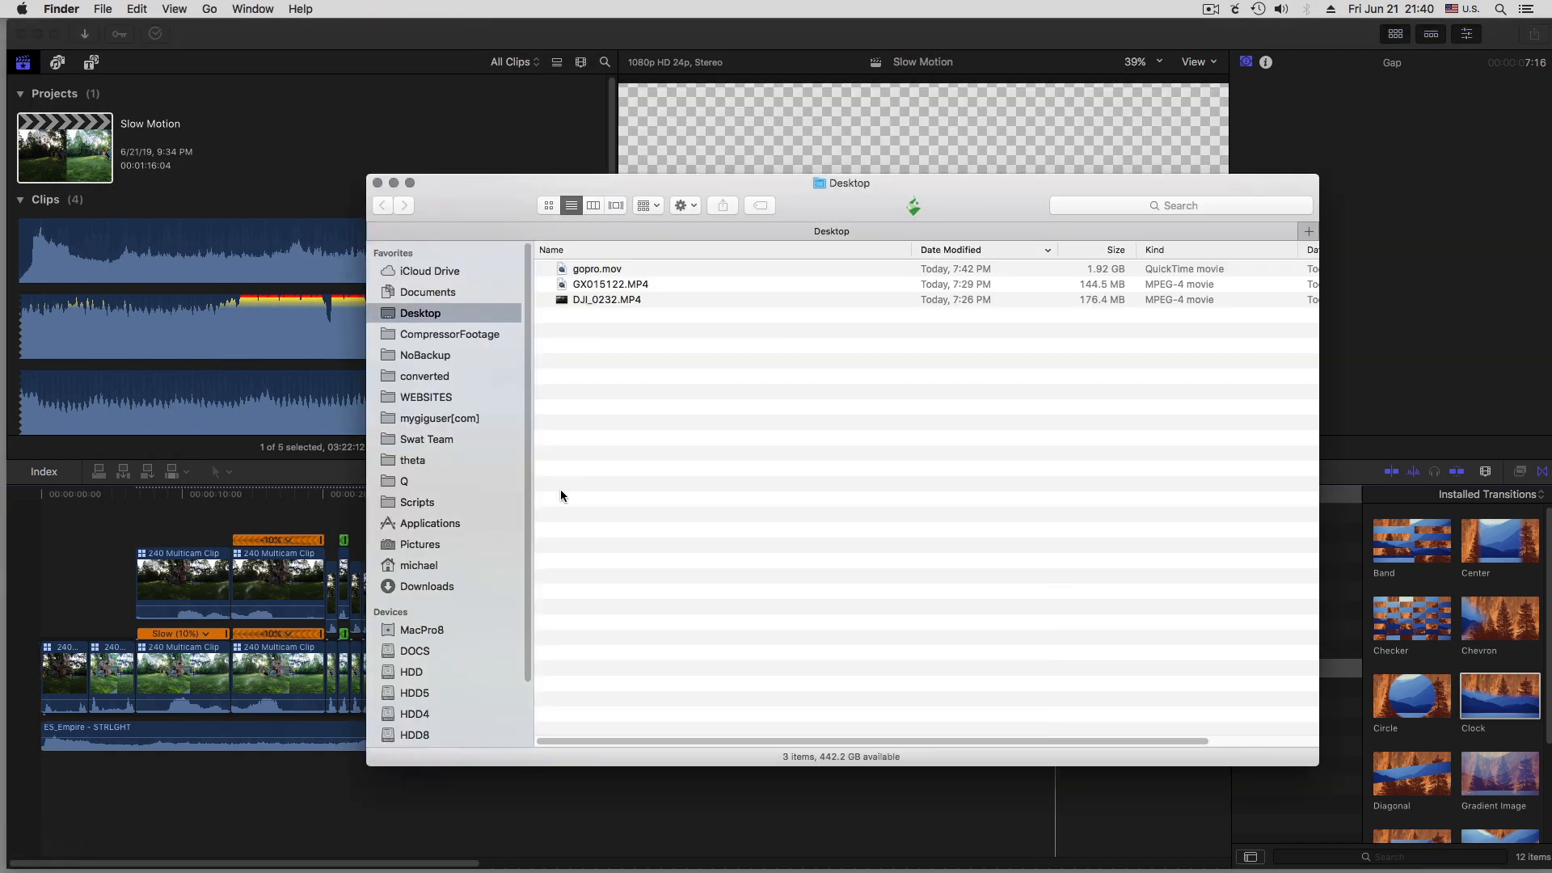
pyautogui.click(455, 337)
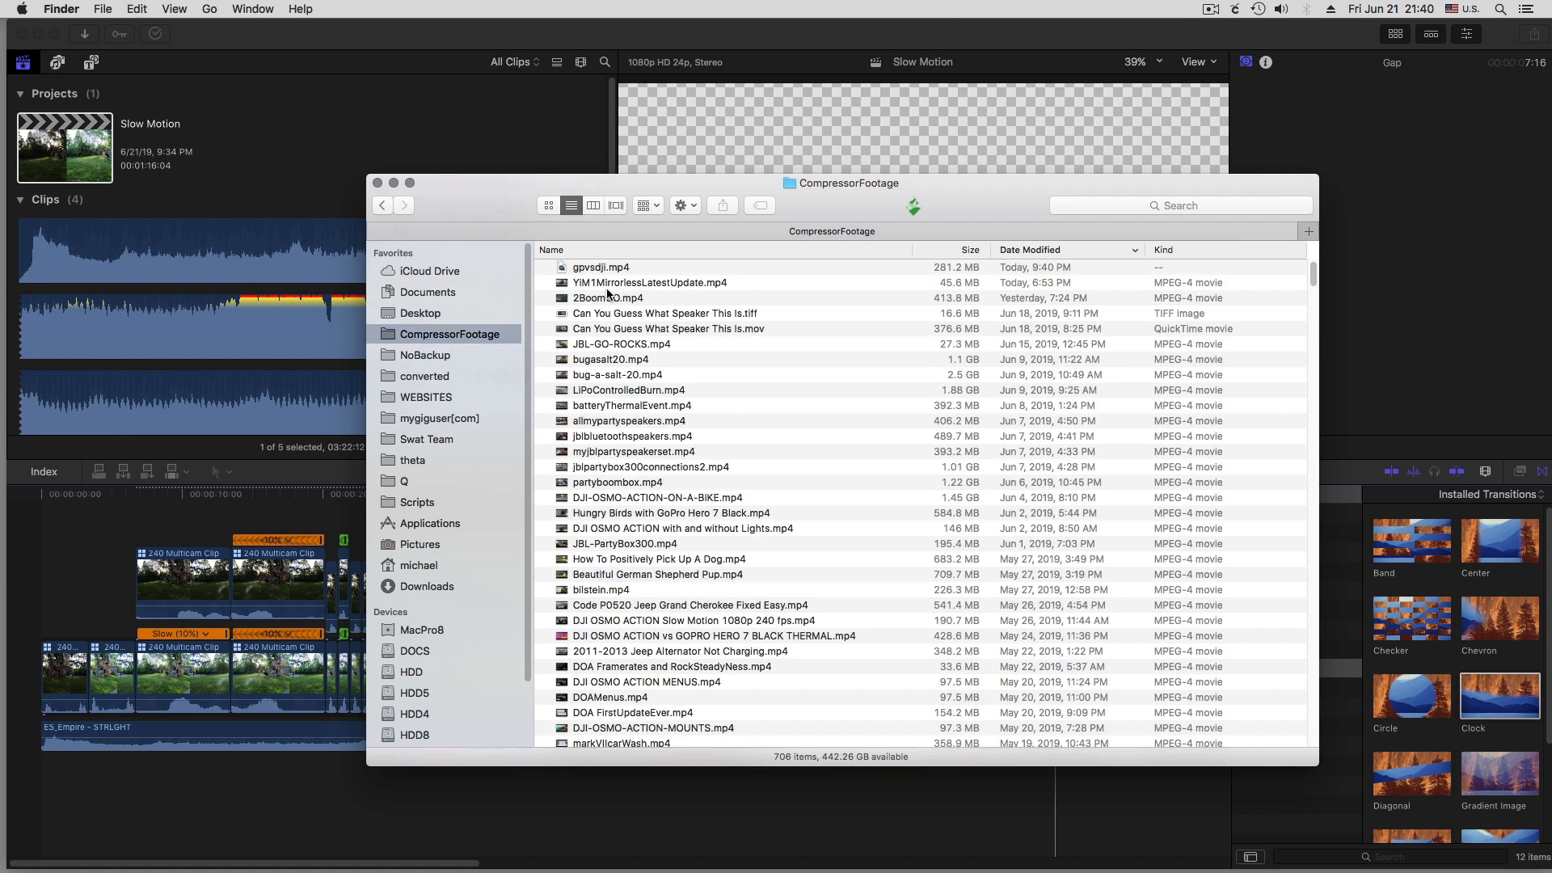
pyautogui.click(602, 269)
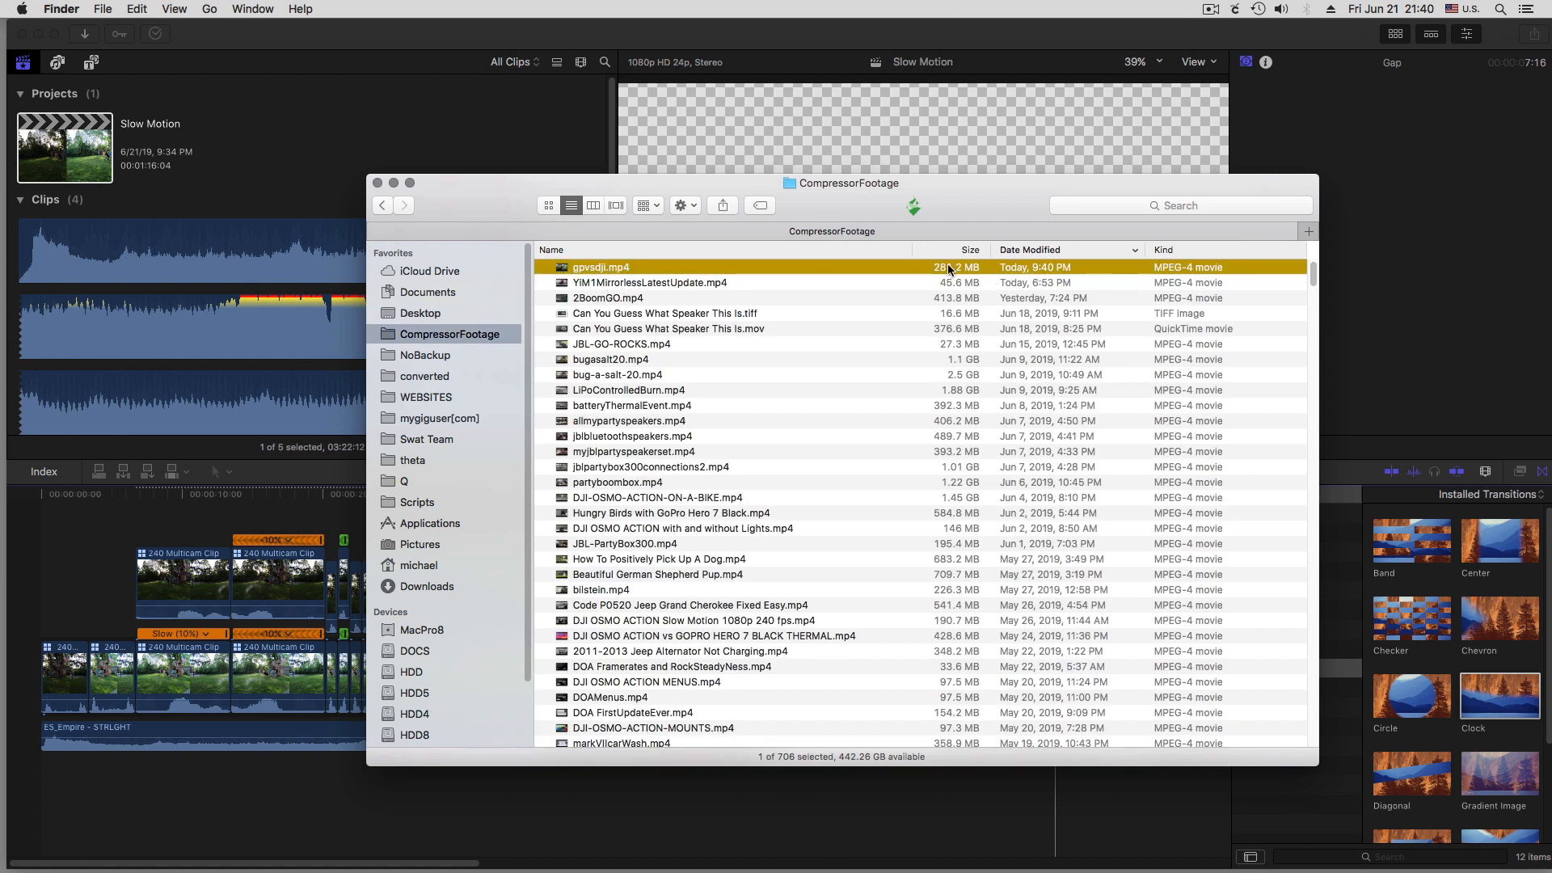
pyautogui.doubleClick(561, 270)
pyautogui.click(378, 183)
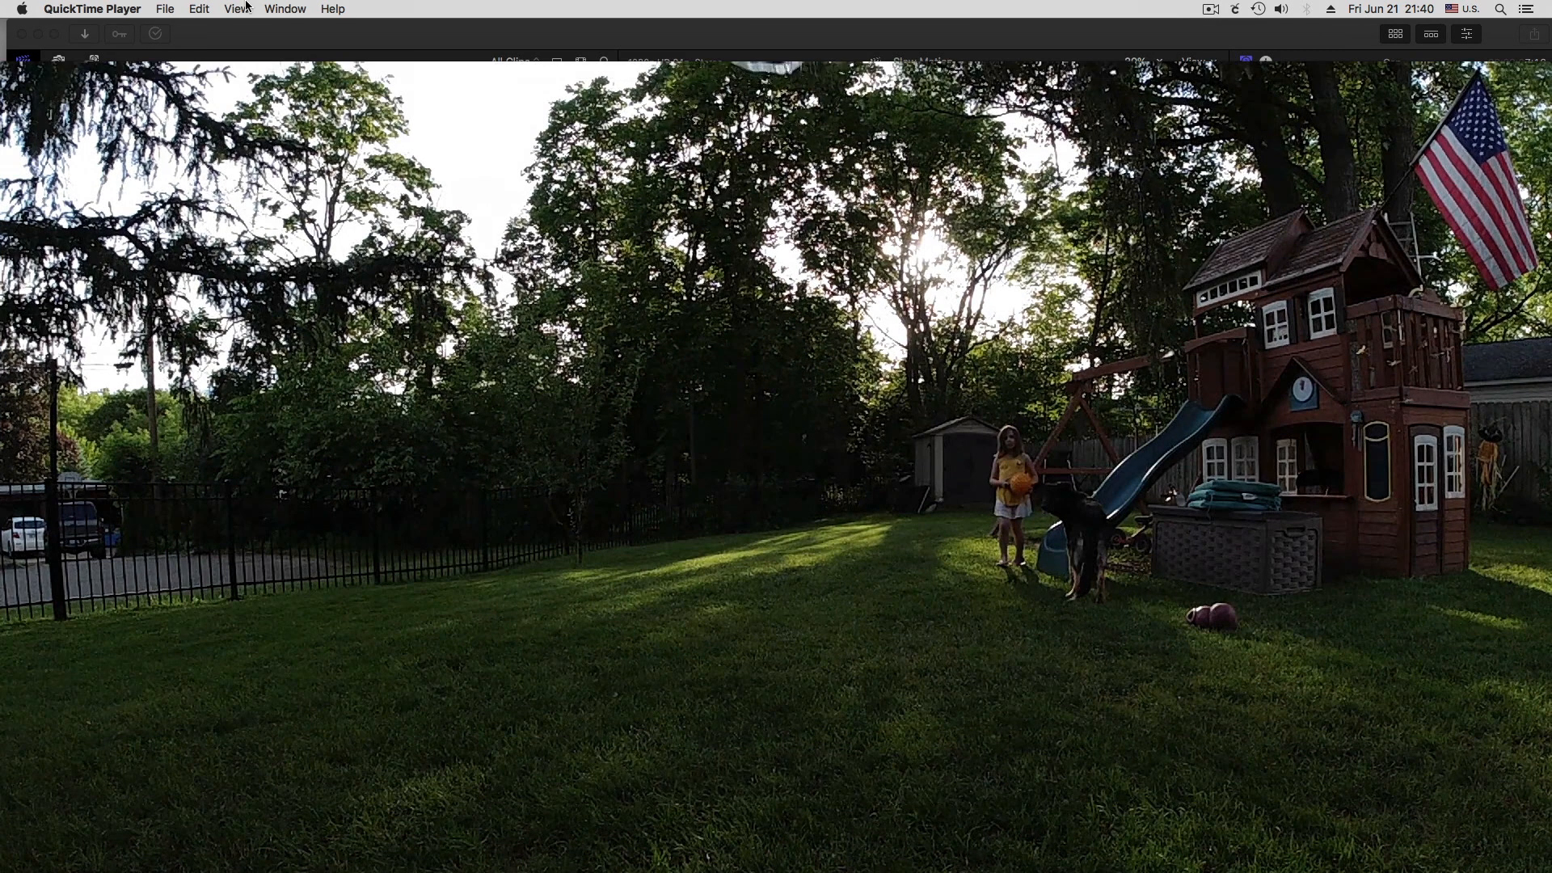
# Decrease the video's display size, play short parts from about 0:46 and 1:09, and close the video window
pyautogui.click(241, 6)
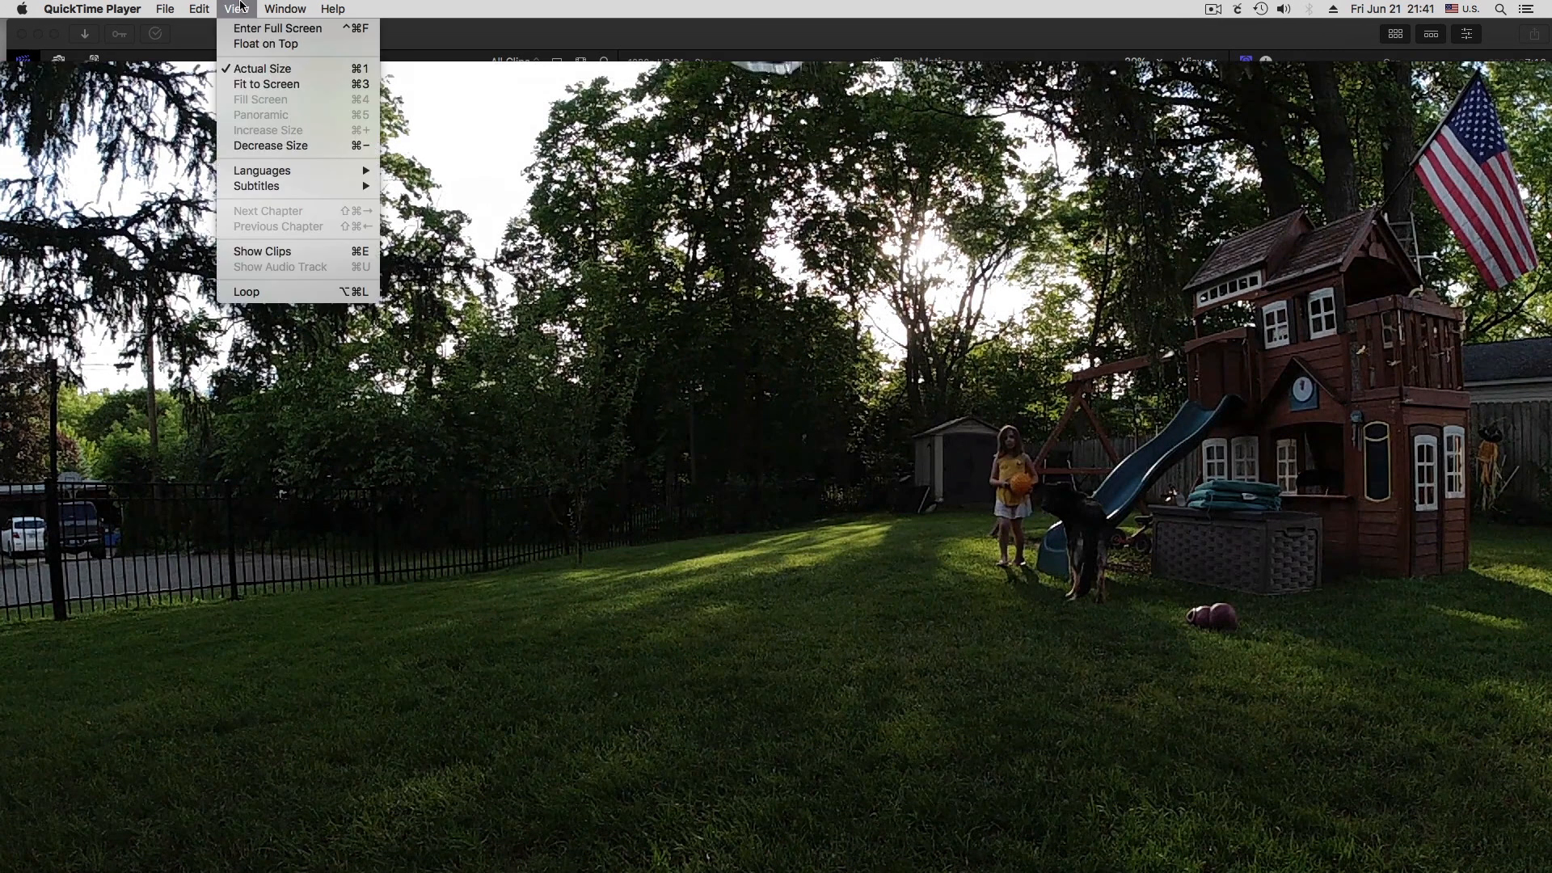
pyautogui.click(288, 146)
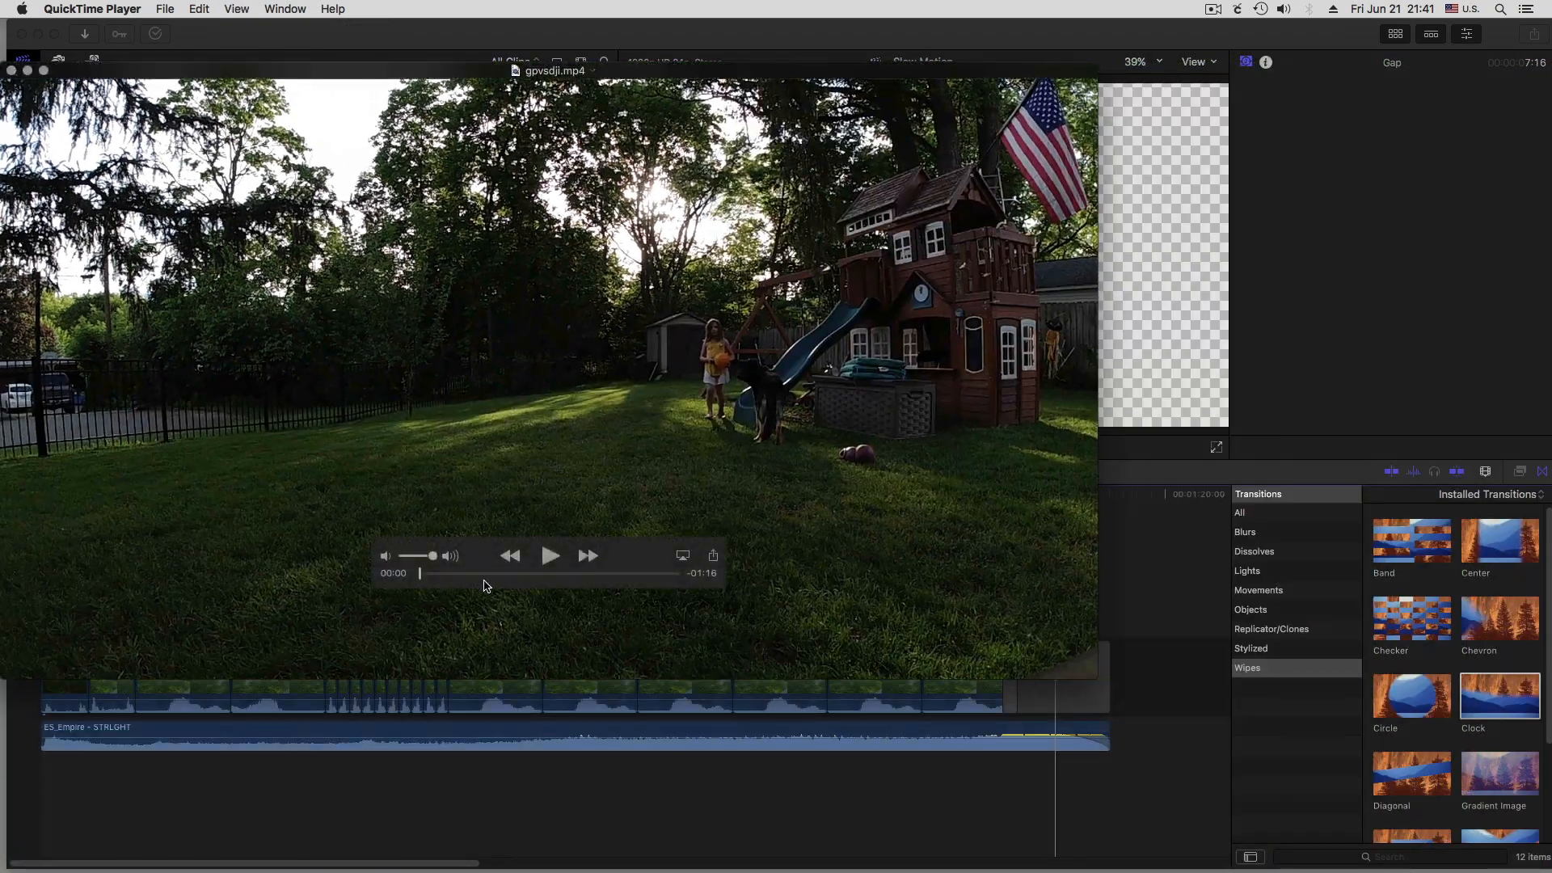
pyautogui.moveTo(421, 574); pyautogui.dragTo(573, 574)
pyautogui.click(550, 555)
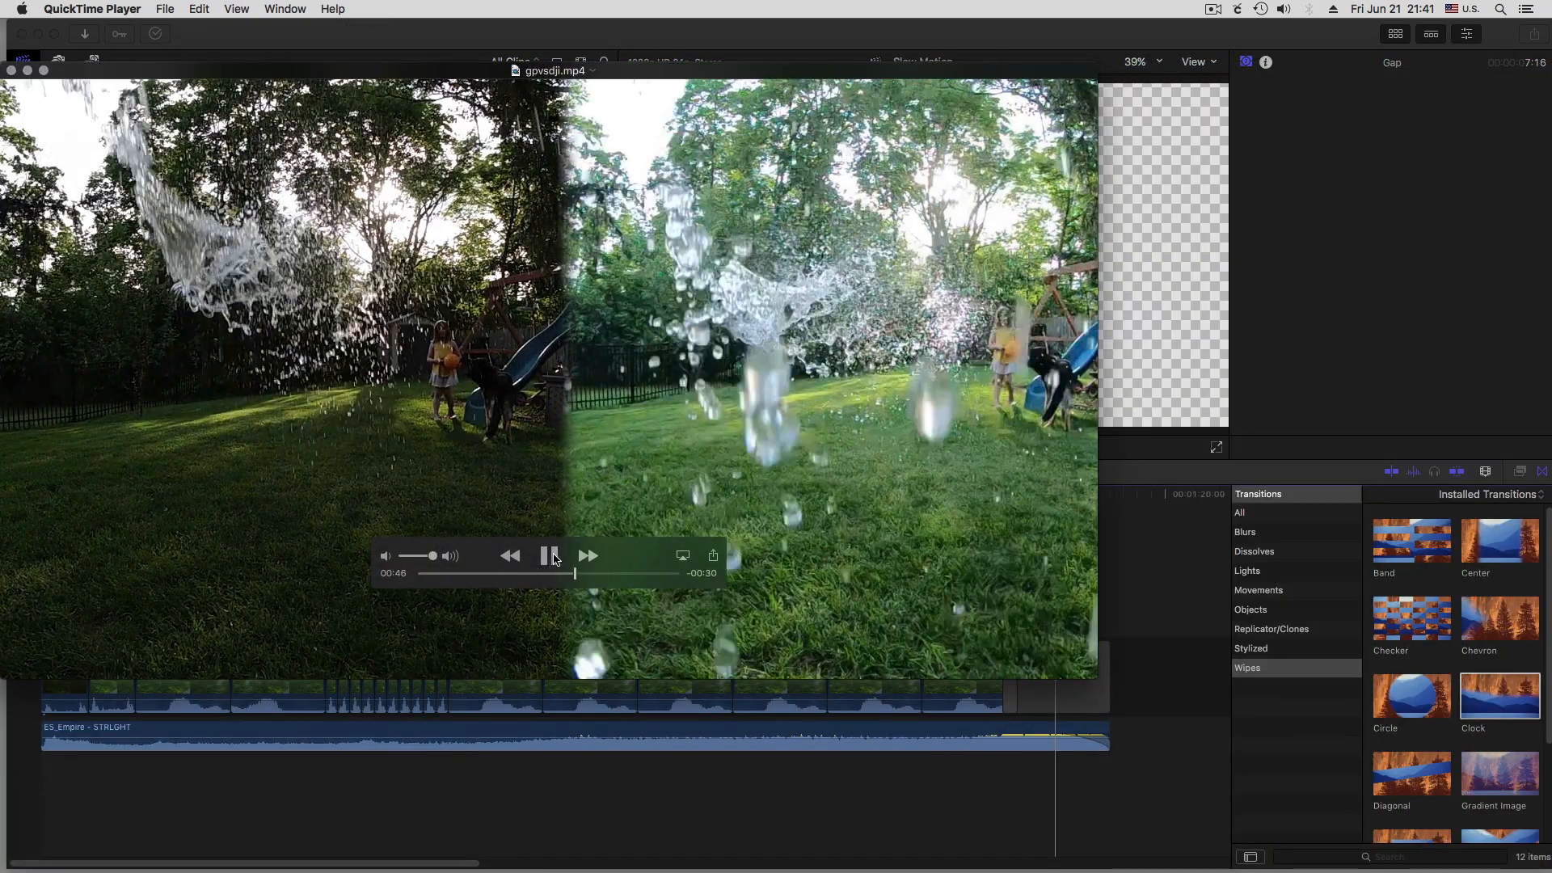
pyautogui.click(554, 556)
pyautogui.click(654, 572)
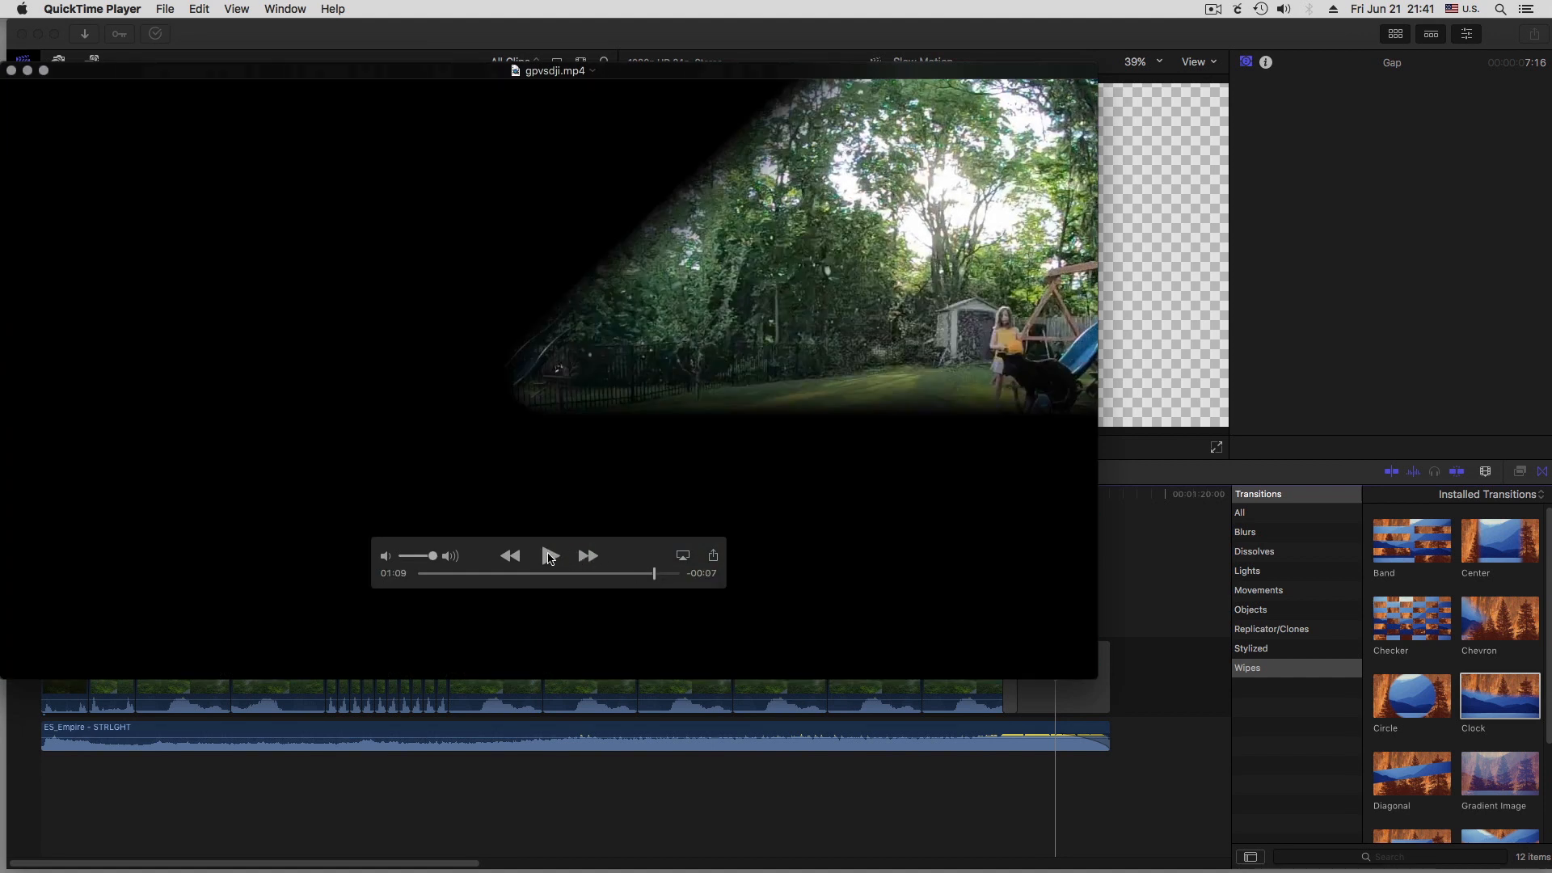
pyautogui.click(550, 556)
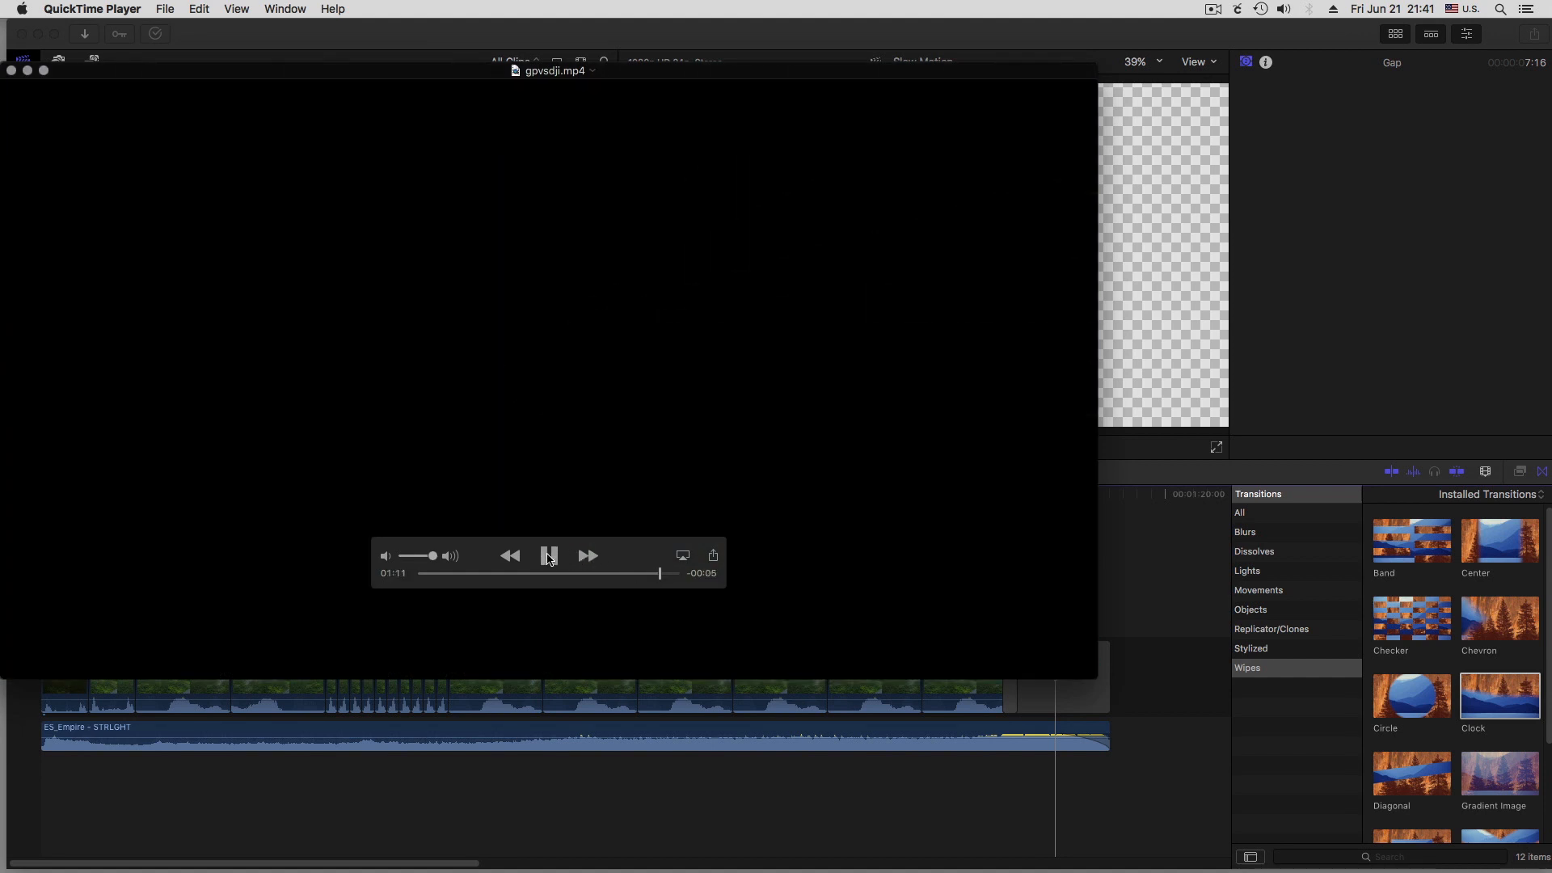
pyautogui.click(548, 556)
pyautogui.click(11, 71)
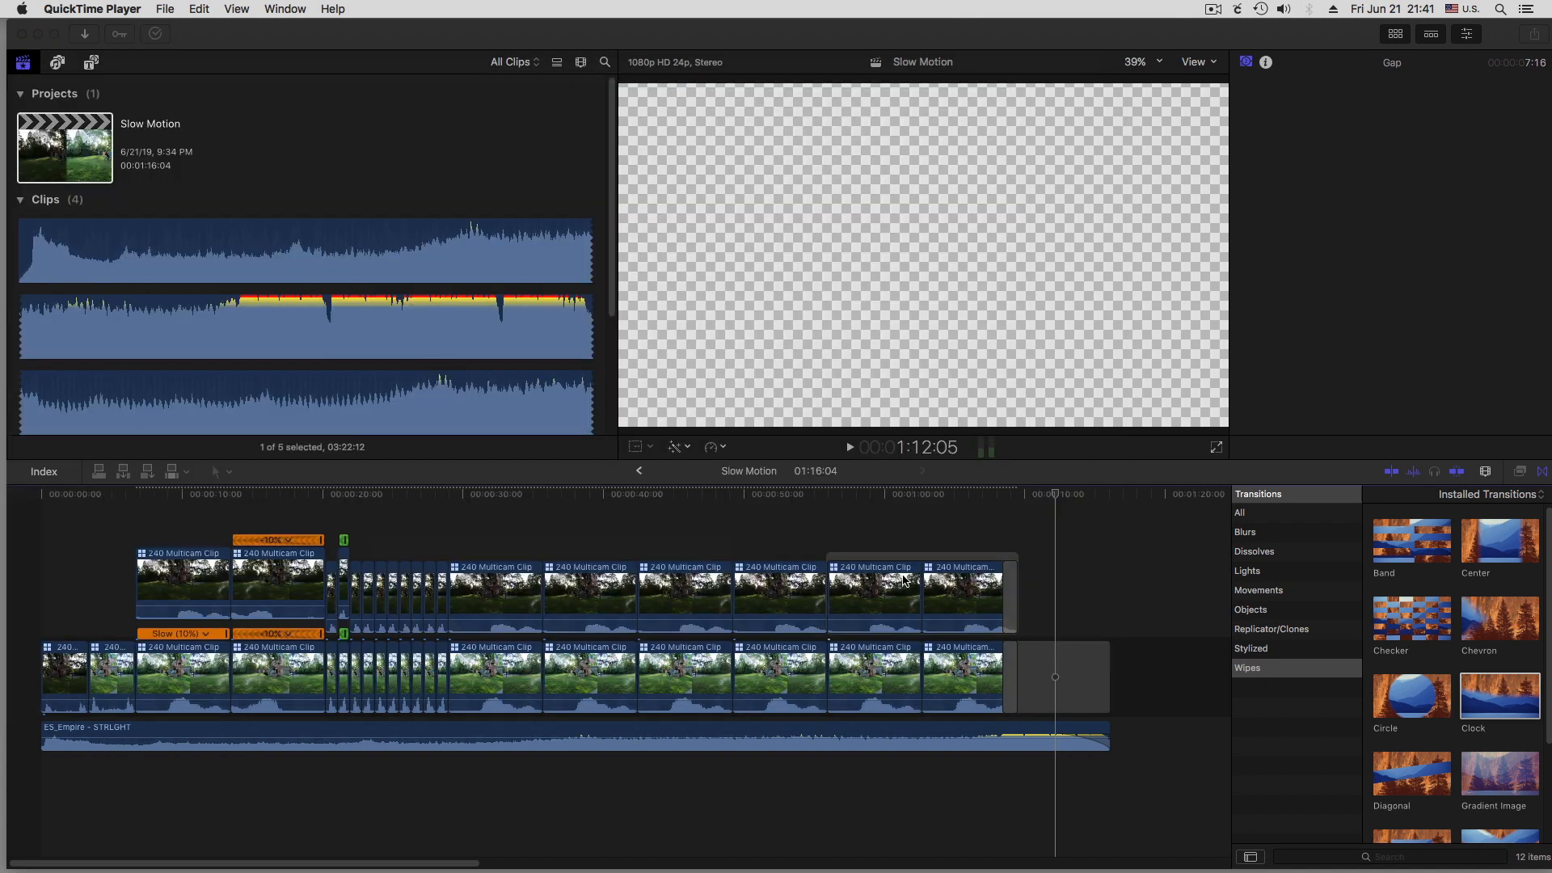